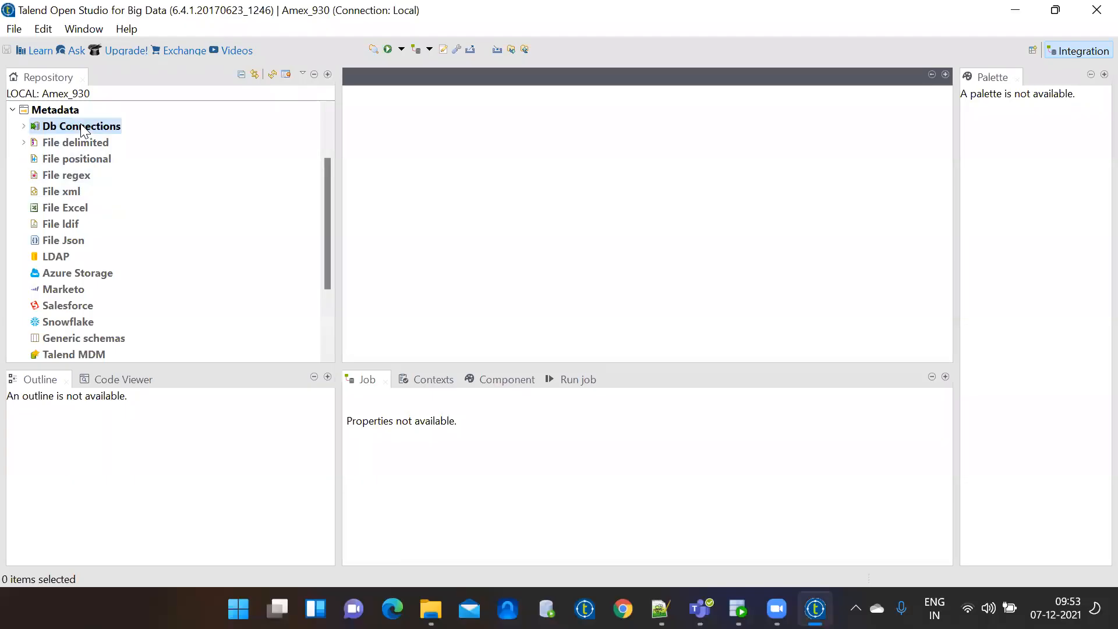
Start a new database connection named 'oracle' using the Oracle with service name type.
left_click(130, 136)
type("oracle")
key("BackSpace")
key("BackSpace")
key("BackSpace")
key("BackSpace")
key("BackSpace")
type("racle")
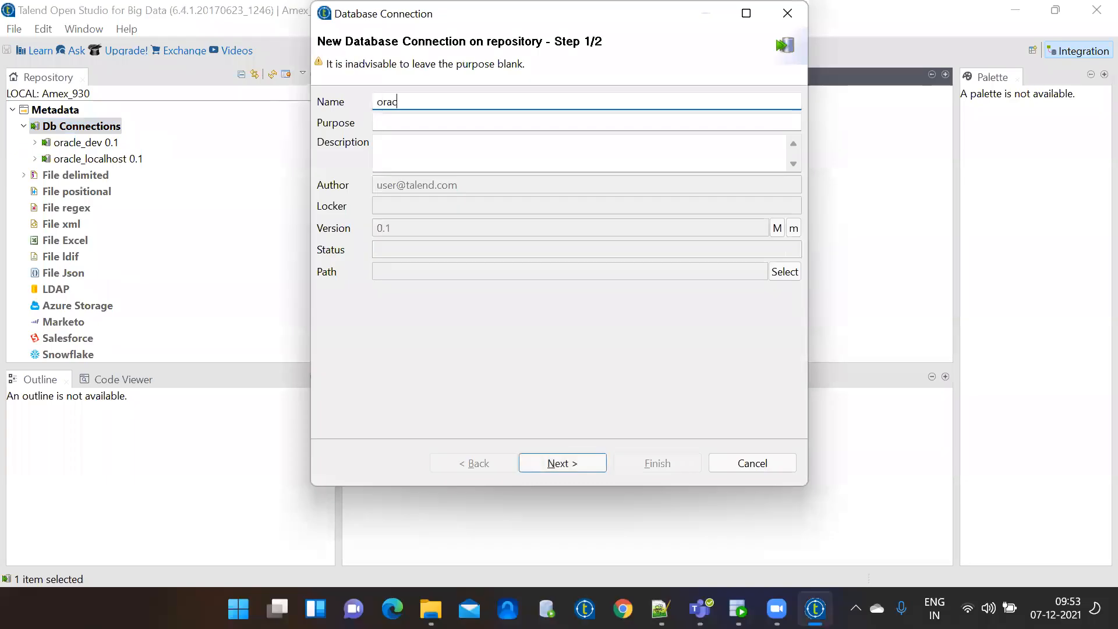
left_click(560, 462)
left_click(654, 127)
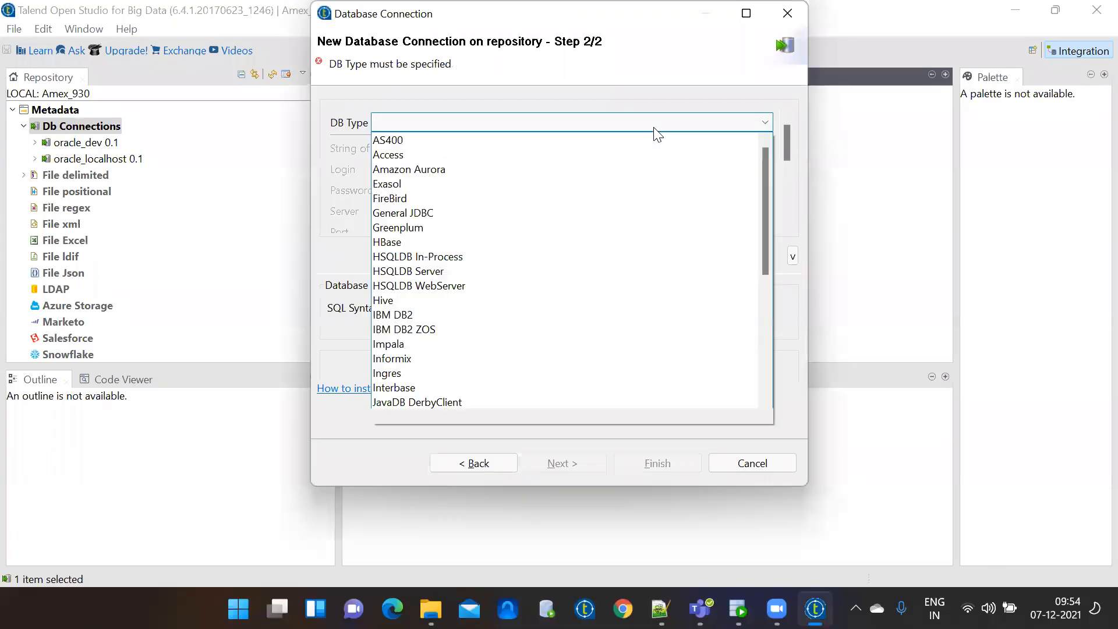
left_click_drag(768, 163, 763, 314)
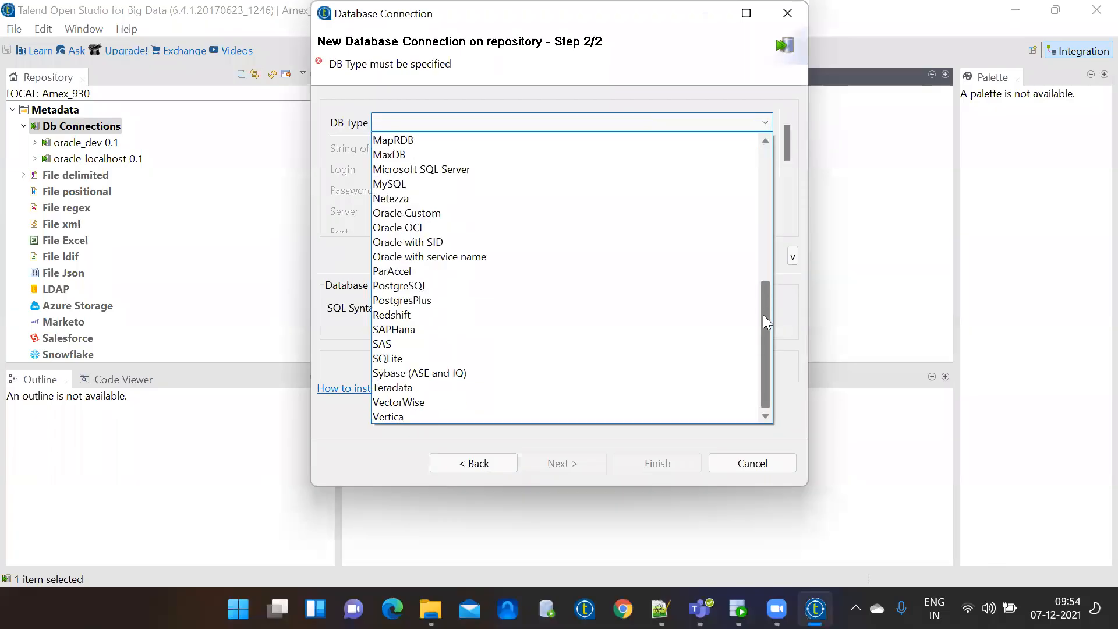
left_click(487, 256)
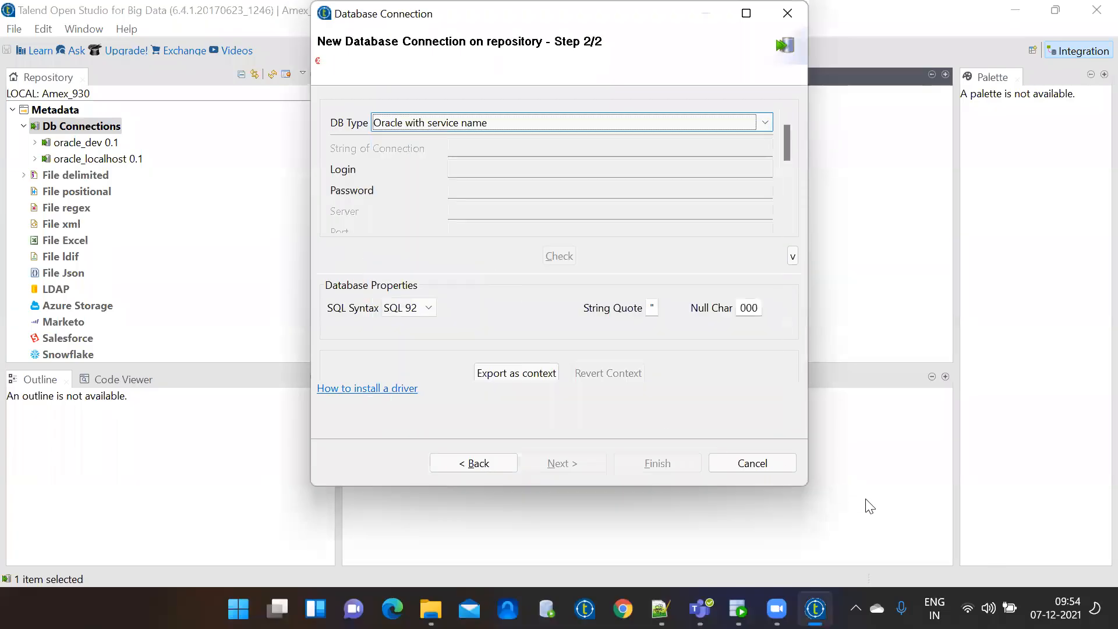
left_click_drag(803, 488, 878, 566)
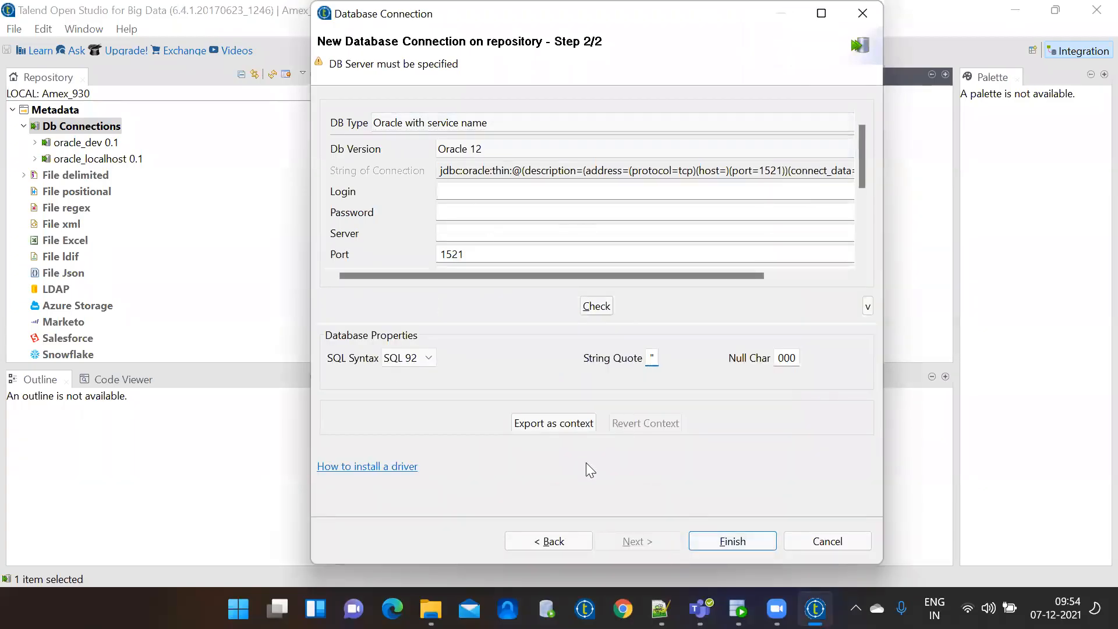
Enter the database login, password and server localhost.
left_click(460, 192)
key("Tab")
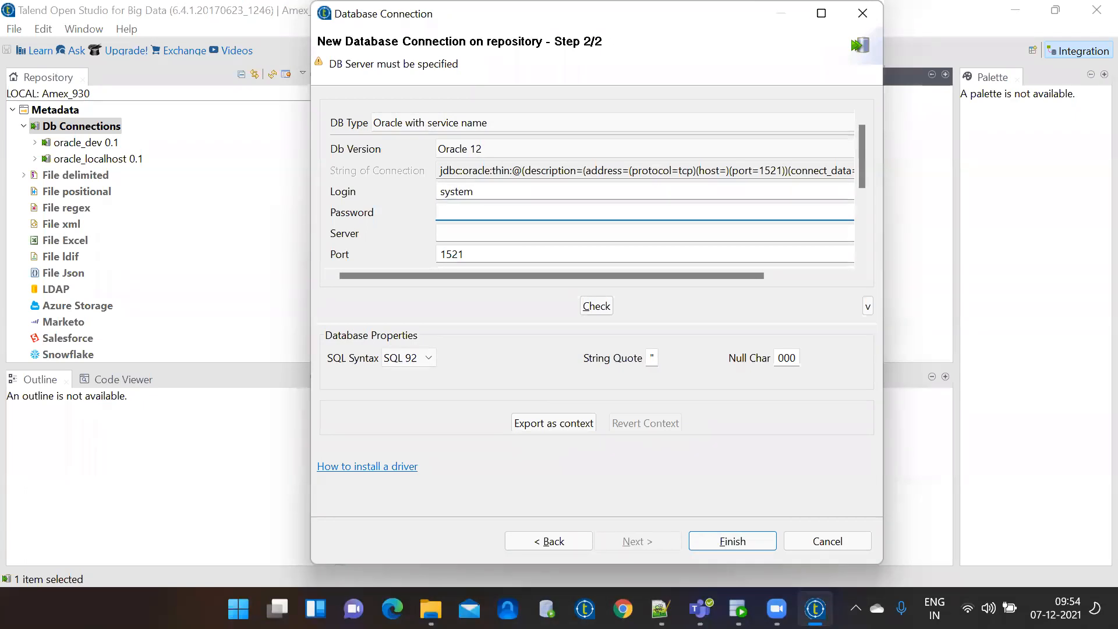
key("BackSpace")
key("BackSpace")
key("BackSpace")
key("BackSpace")
key("BackSpace")
left_click(459, 229)
type("localhost")
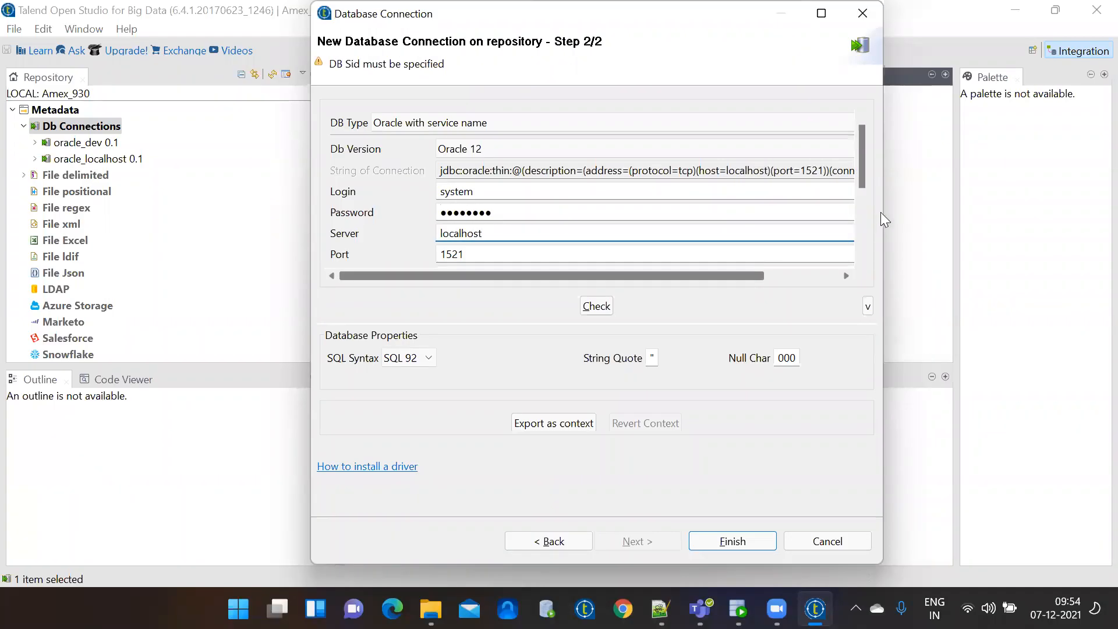
left_click_drag(859, 152, 861, 173)
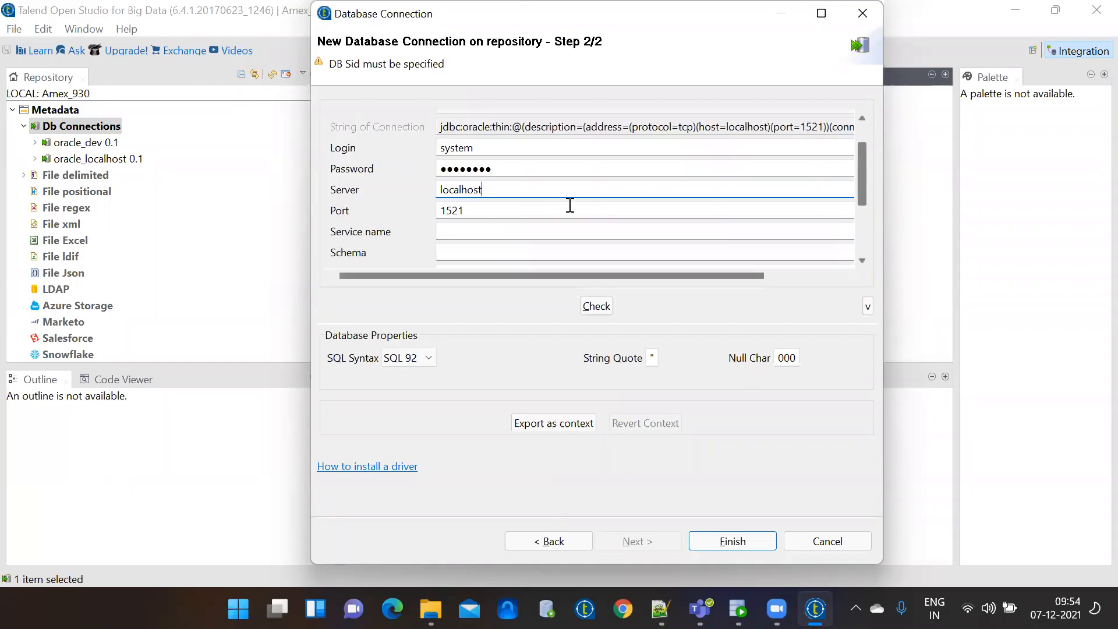
Set the service name to xe, test the connection successfully, and close the wizard.
left_click(478, 235)
type("xe")
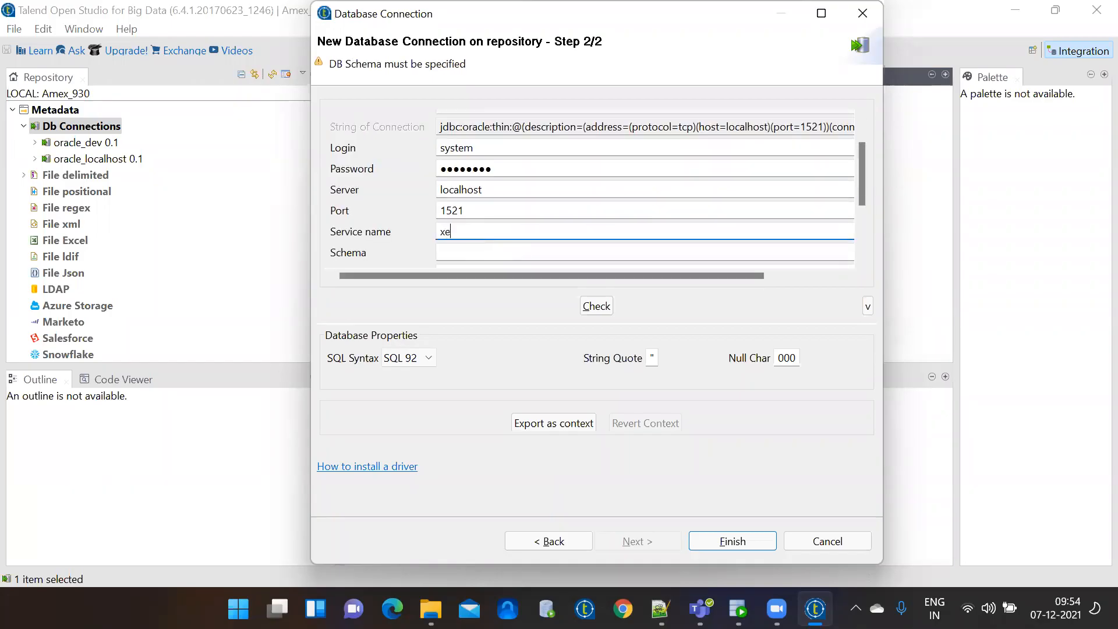
left_click(596, 306)
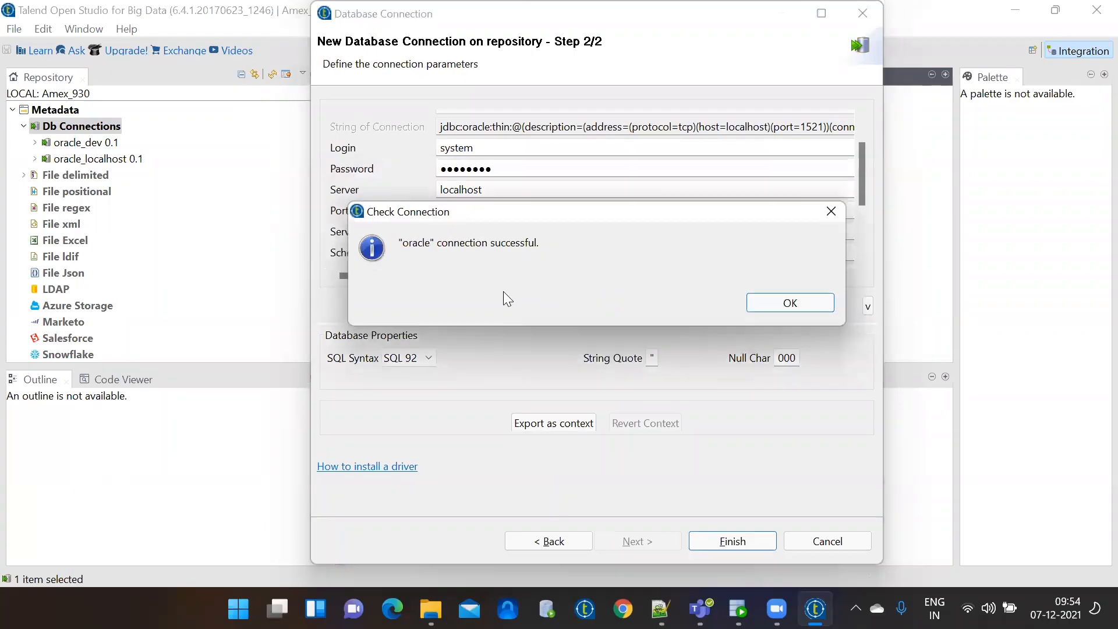
left_click(762, 302)
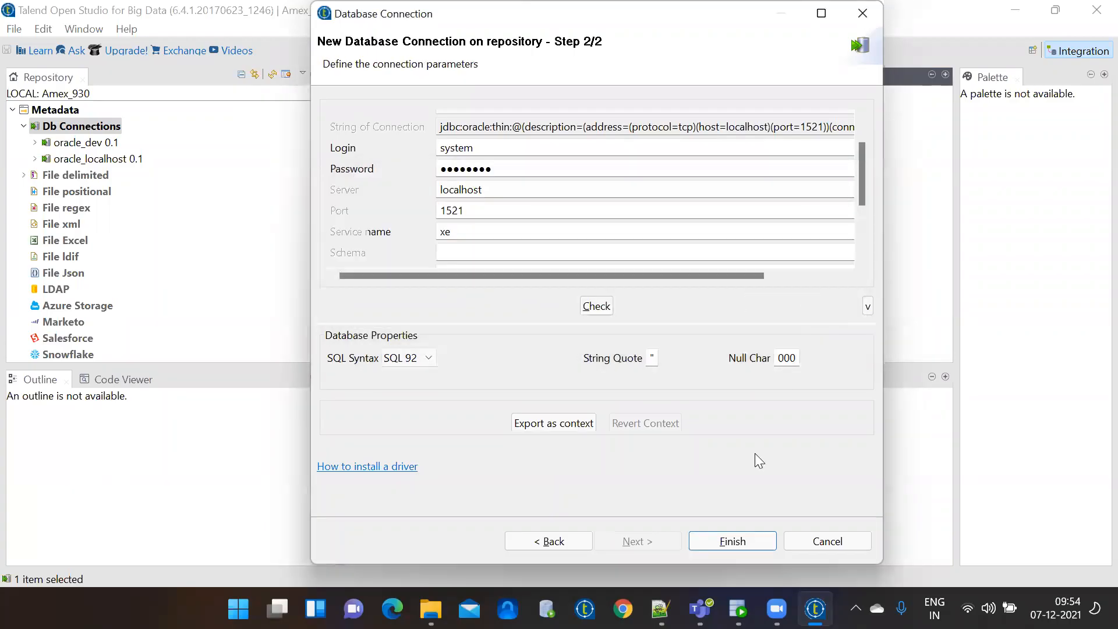
left_click(840, 543)
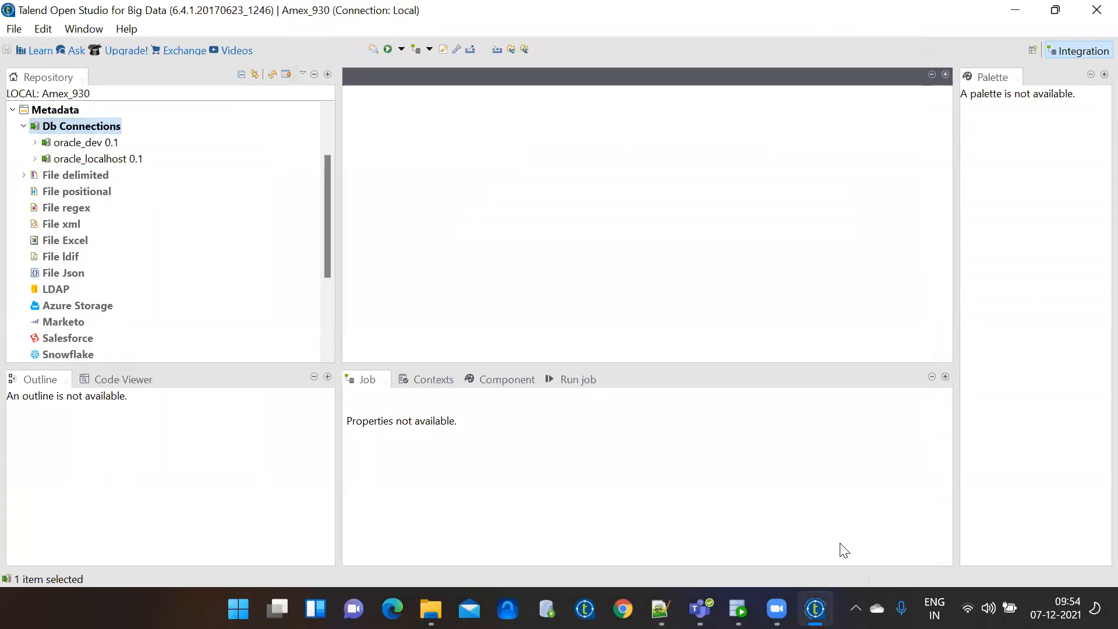
Collapse the database connections and switch to Notepad++, scrolling through its file tabs.
left_click(24, 126)
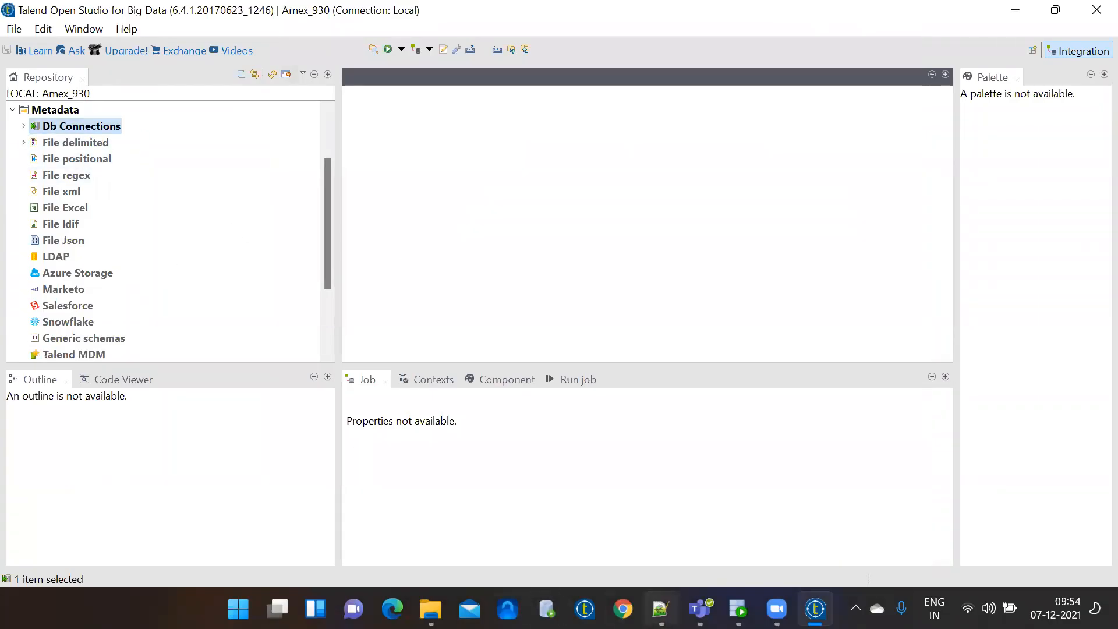
left_click(661, 609)
left_click(192, 68)
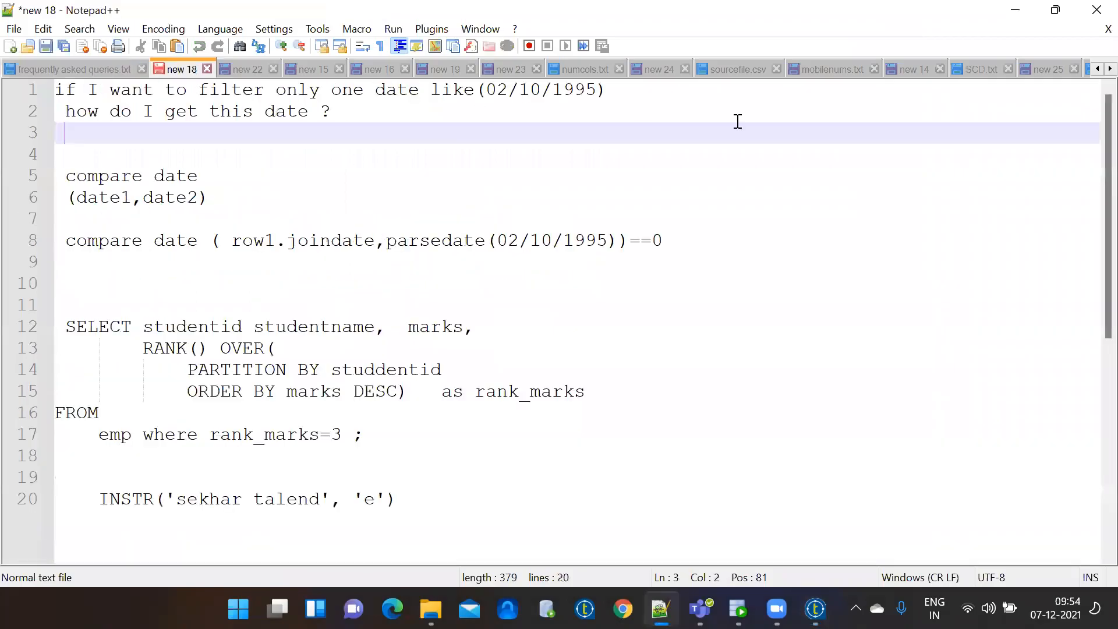
left_click(1097, 69)
left_click(1097, 69)
left_click(1098, 68)
left_click(1094, 69)
left_click(1094, 69)
left_click(1094, 69)
left_click(1094, 69)
left_click(1094, 69)
left_click(1093, 68)
left_click(1094, 69)
left_click(1094, 69)
left_click(1095, 69)
left_click(1095, 69)
left_click(1095, 68)
left_click(1095, 69)
left_click(1095, 69)
left_click(1095, 69)
left_click(1095, 69)
left_click(1095, 69)
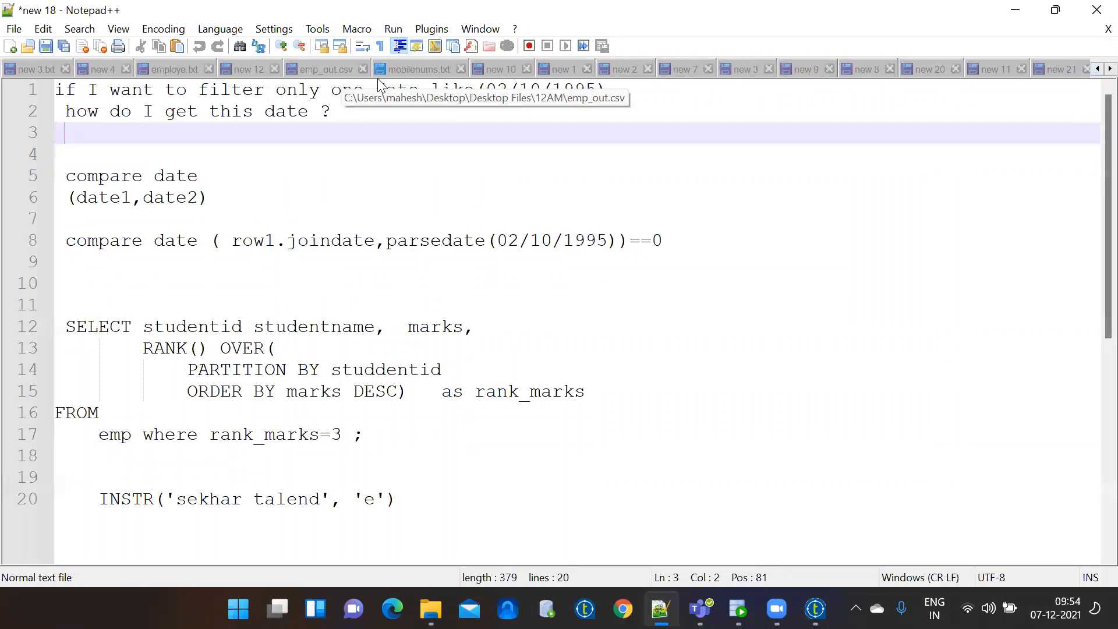
Review employe.txt and the pipe-delimited emp_out.csv, then return to Talend.
left_click(170, 71)
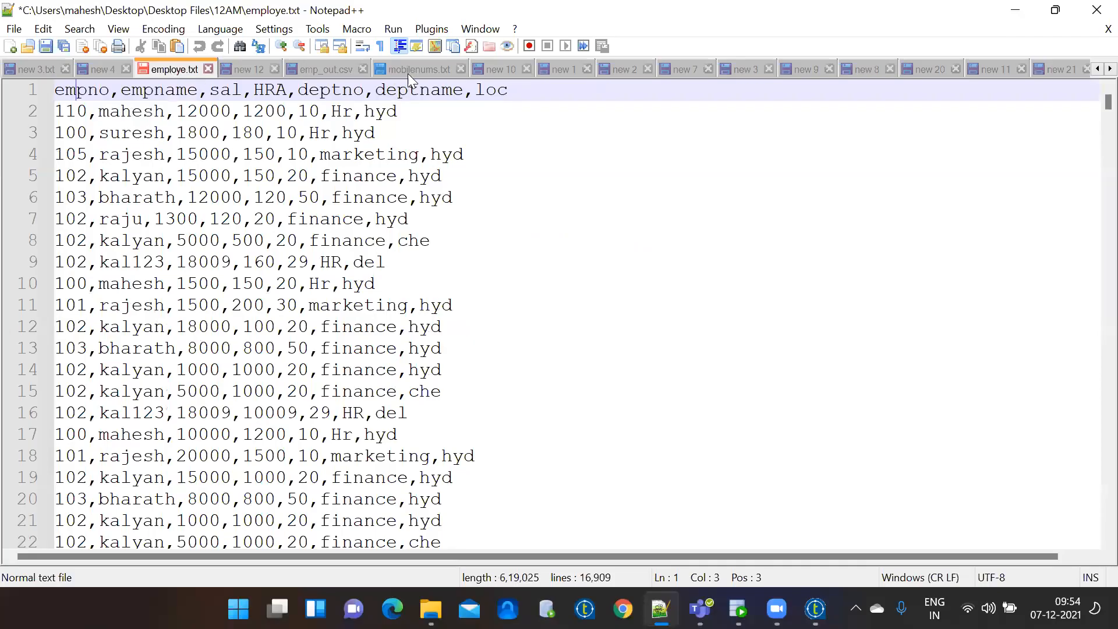
left_click(319, 71)
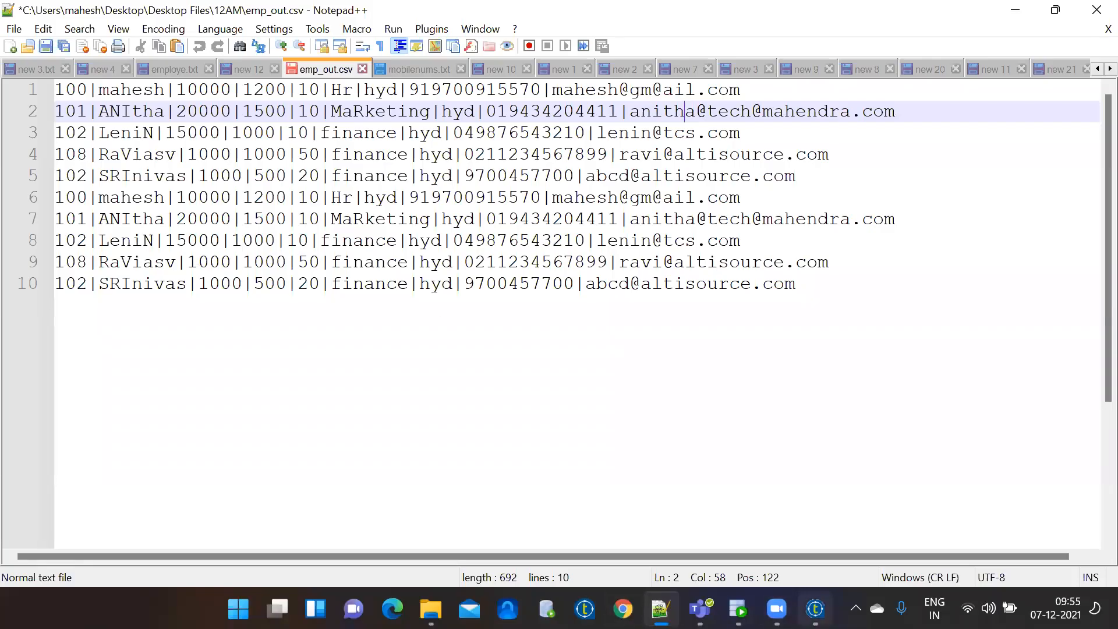
left_click(815, 609)
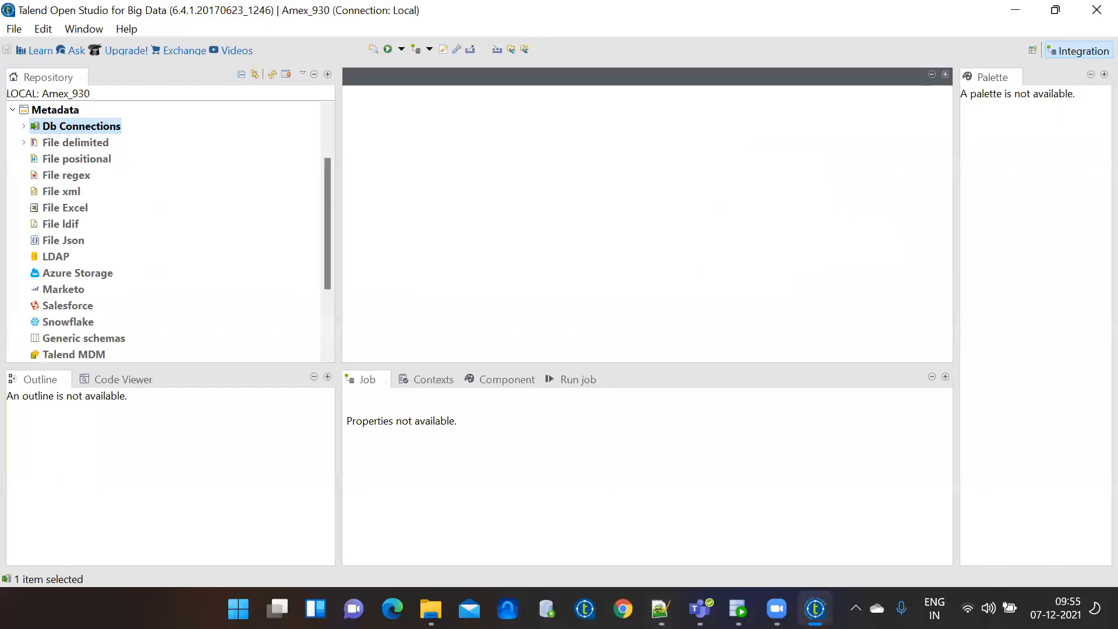
Expand File delimited and view the pipe_file 0.1 metadata properties.
left_click(23, 142)
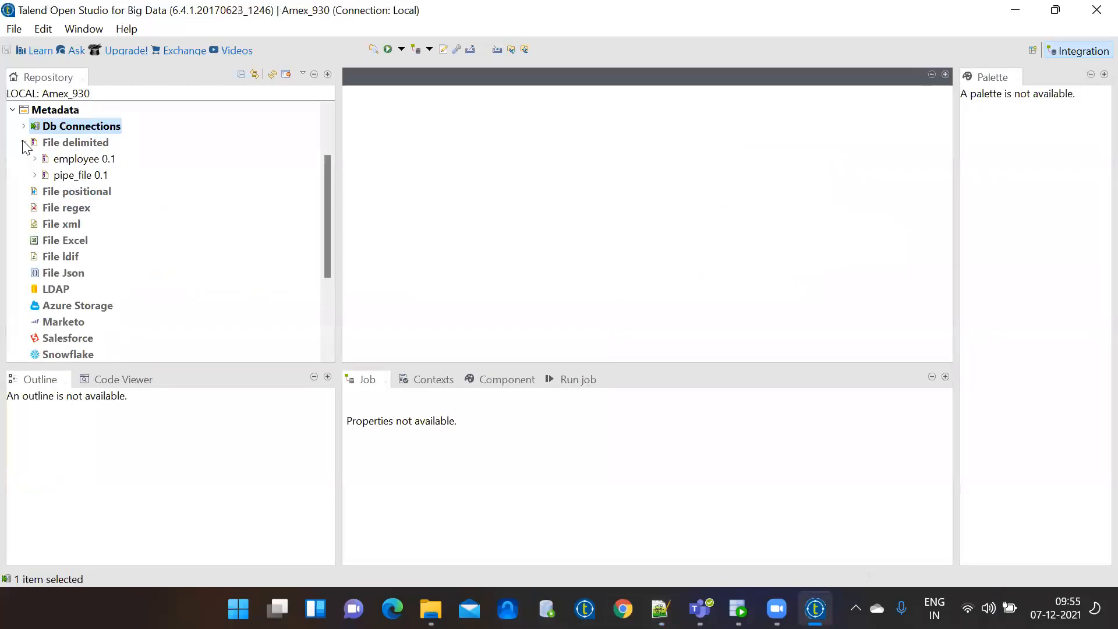
left_click(66, 166)
left_click(70, 174)
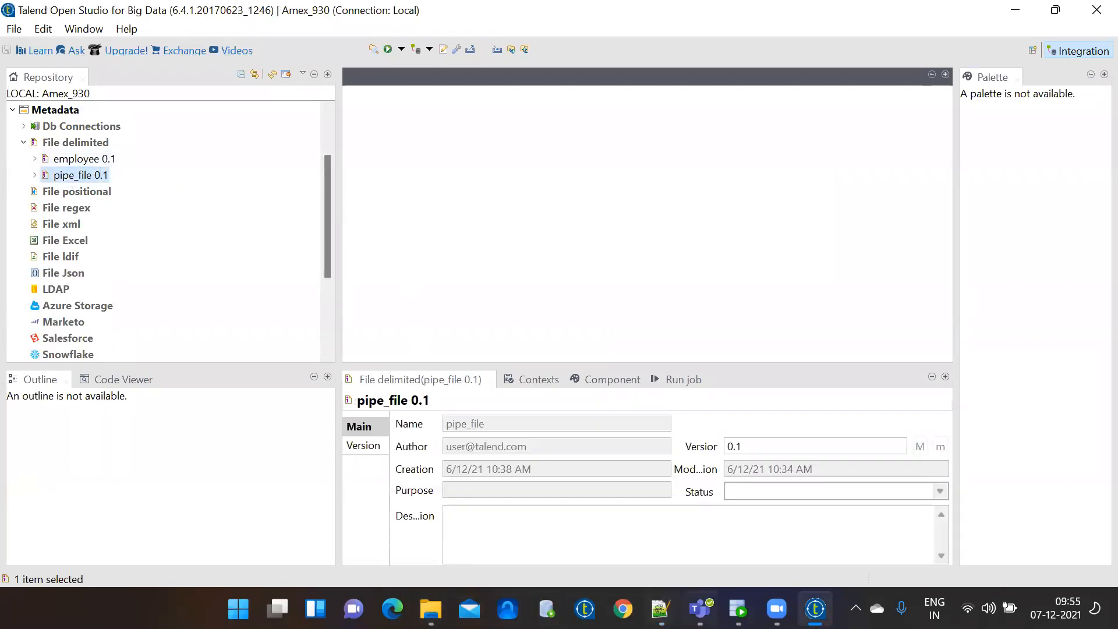
Check the semicolon-delimited mobilenums.txt in Notepad++, then open the File delimited context menu in Talend.
left_click(660, 609)
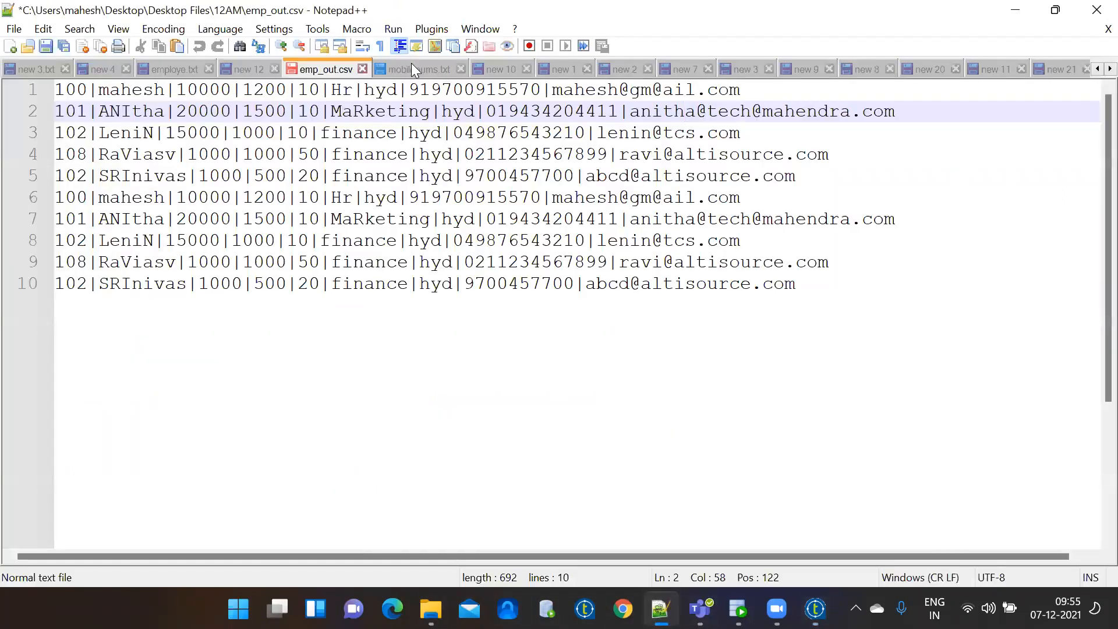
left_click(413, 67)
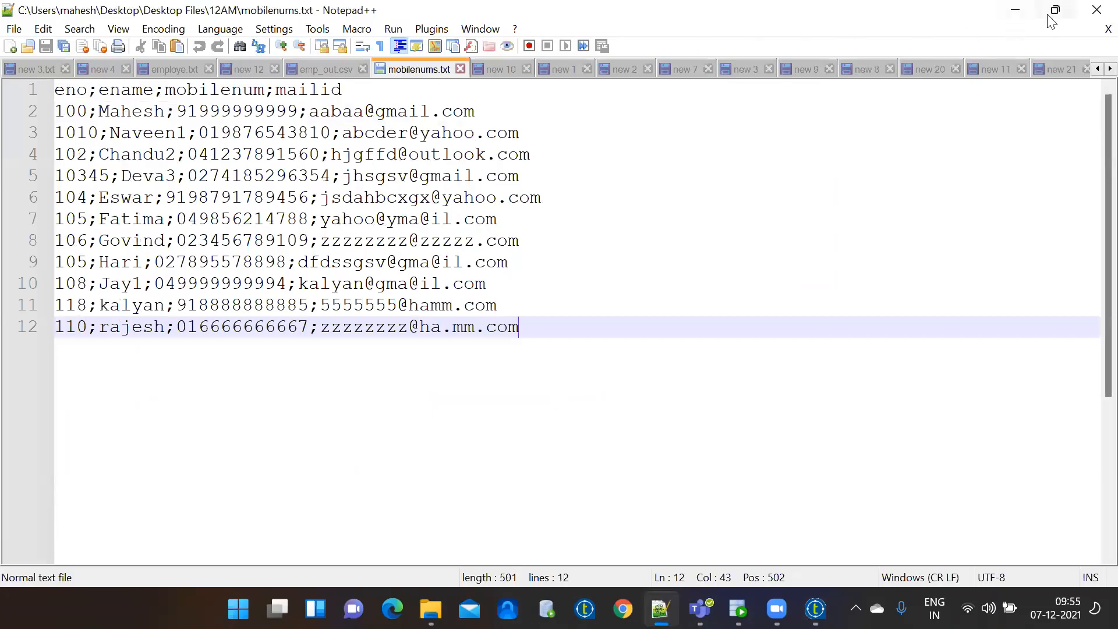
left_click(1025, 12)
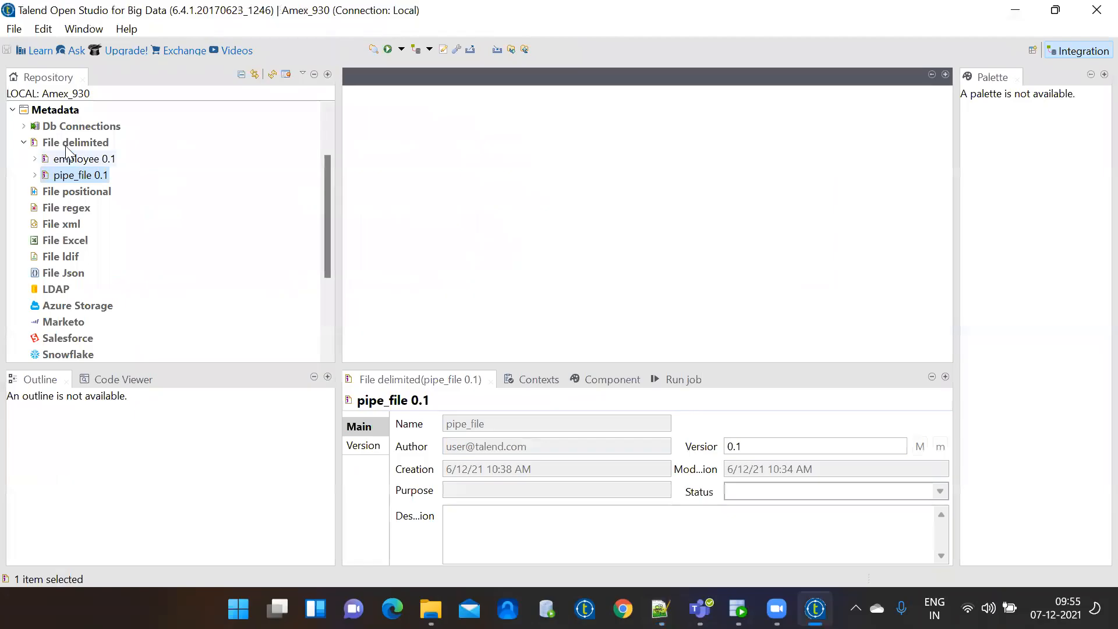
right_click(66, 141)
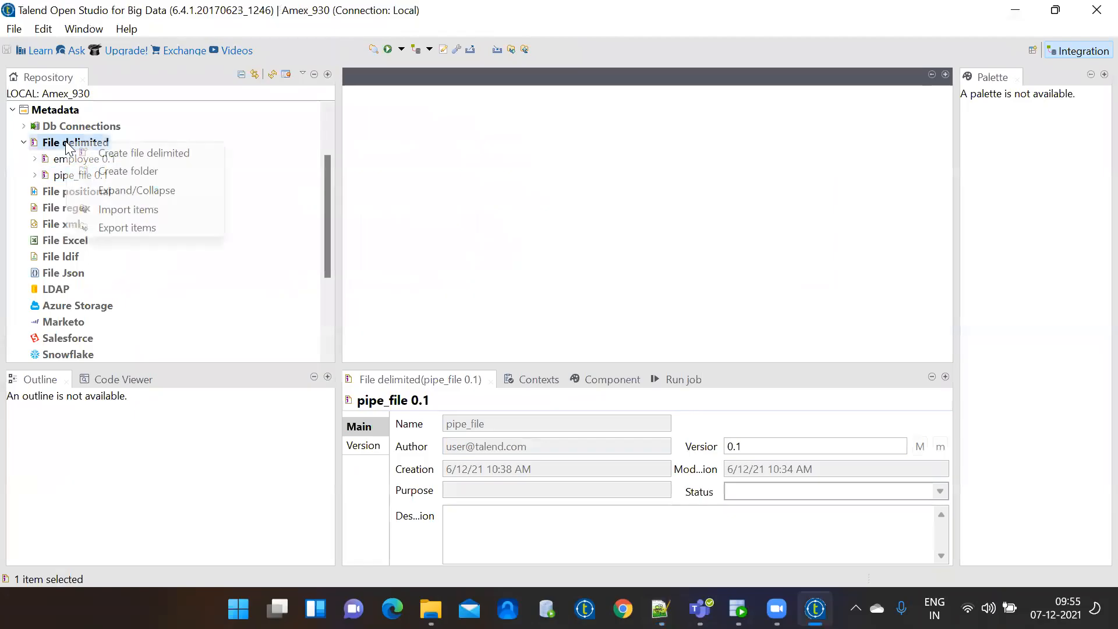
Create new delimited file metadata named 'mobnumsfile'.
left_click(99, 152)
type("mob")
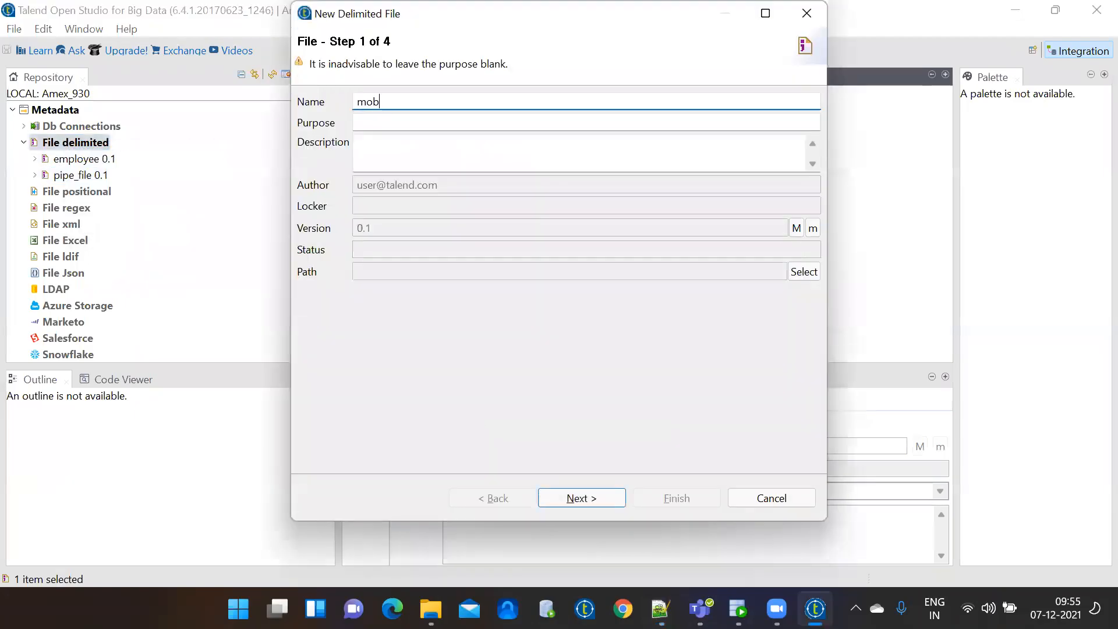
type("numsfile")
left_click(579, 498)
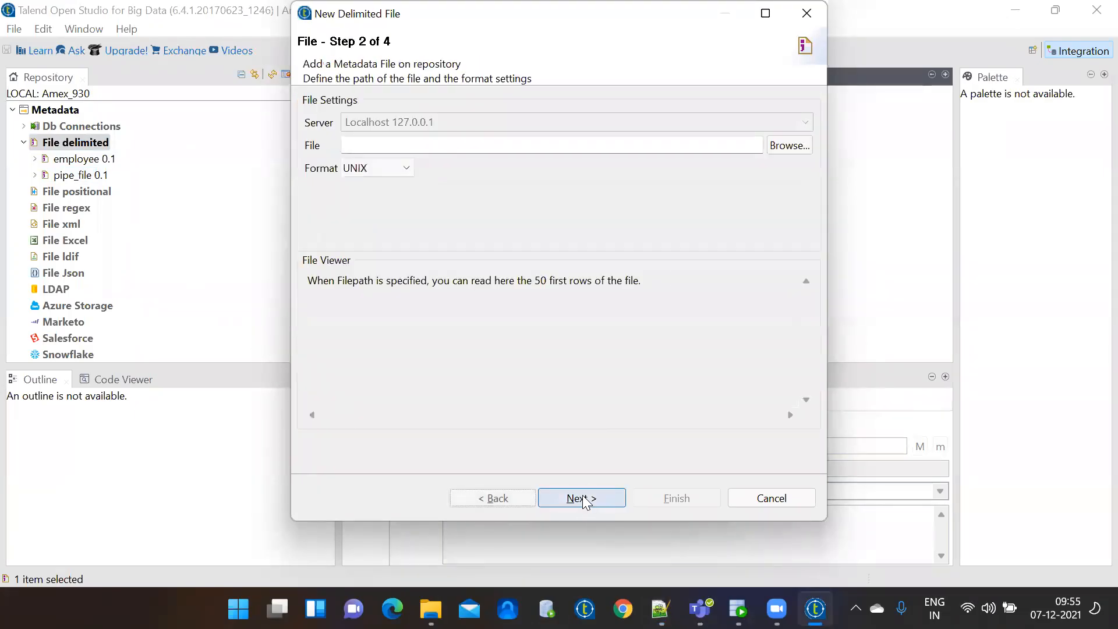
Browse the 12AM folder with file type *.* and load mobilenums.txt as the source file.
left_click(790, 145)
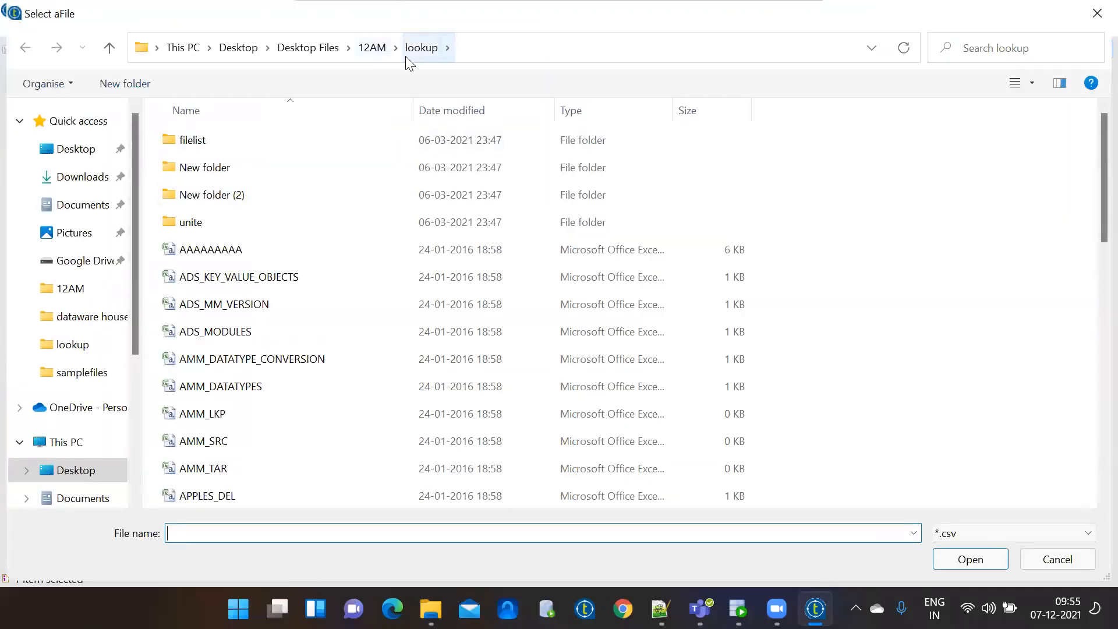
left_click(372, 49)
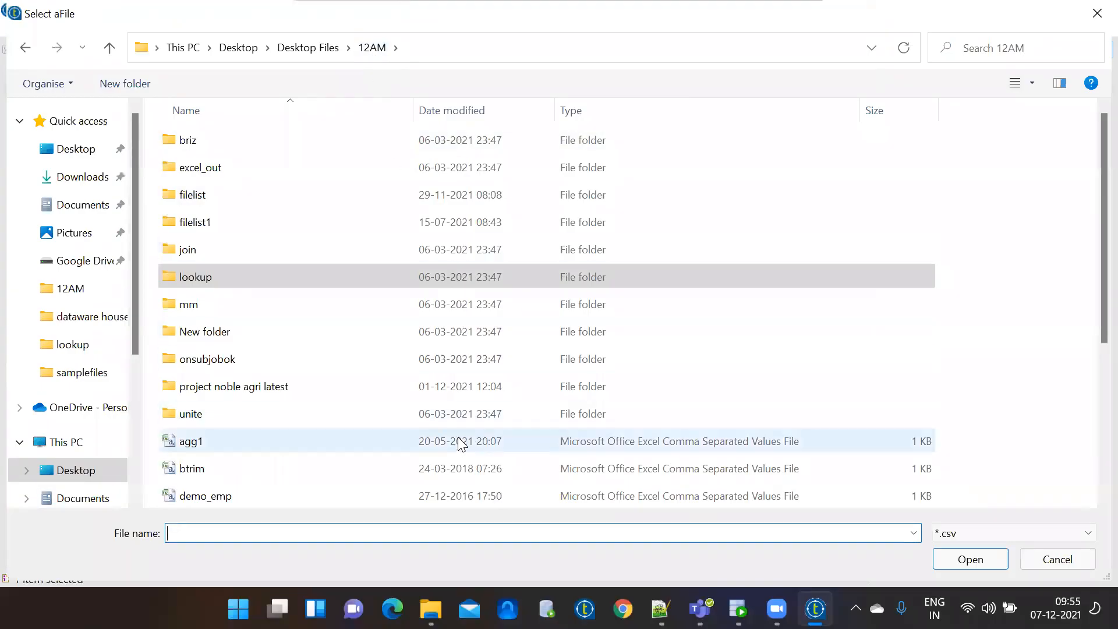
left_click(970, 534)
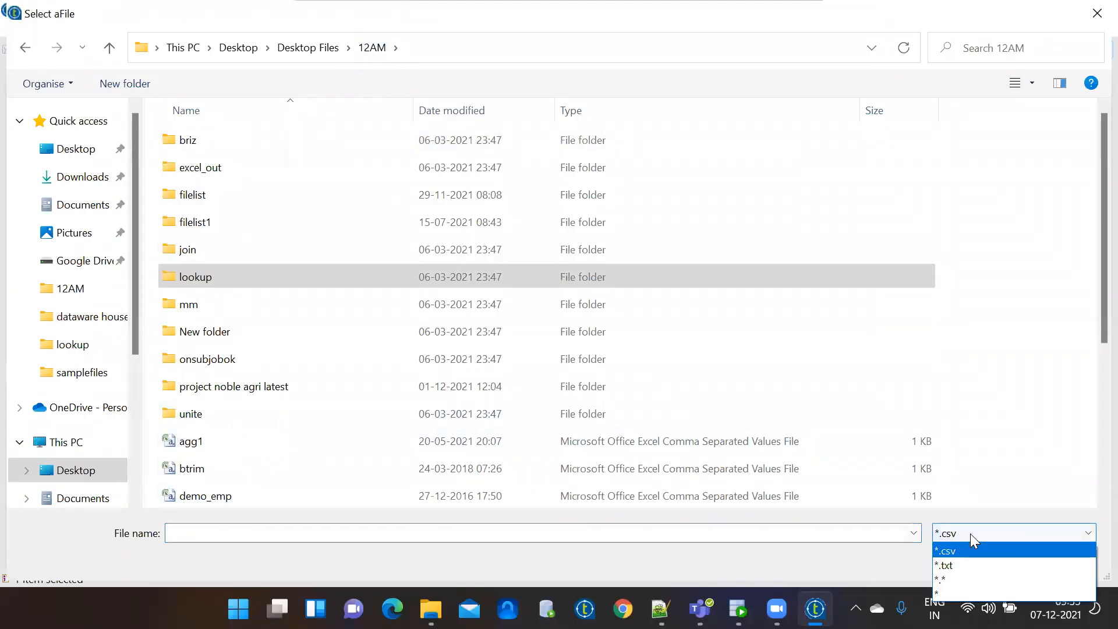
left_click(967, 581)
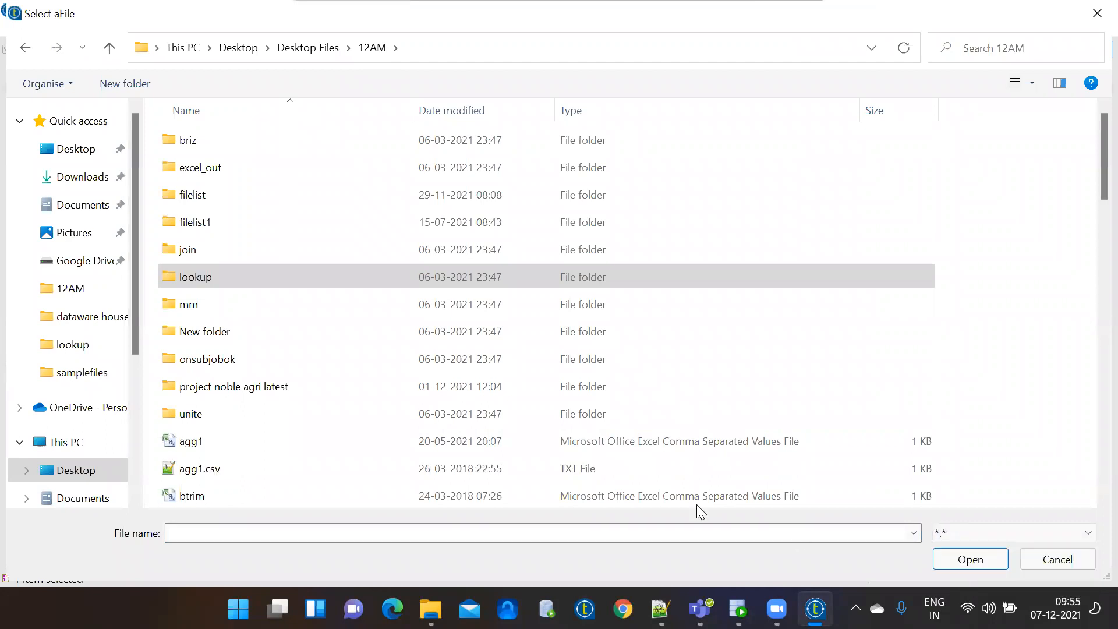
left_click(512, 441)
key("m")
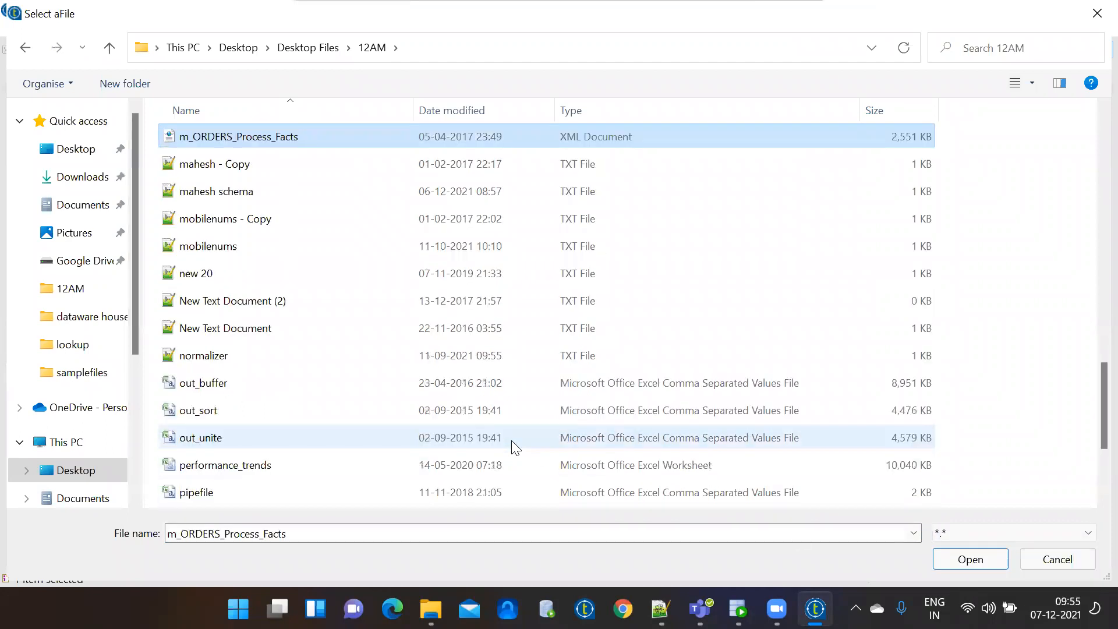
double_click(256, 254)
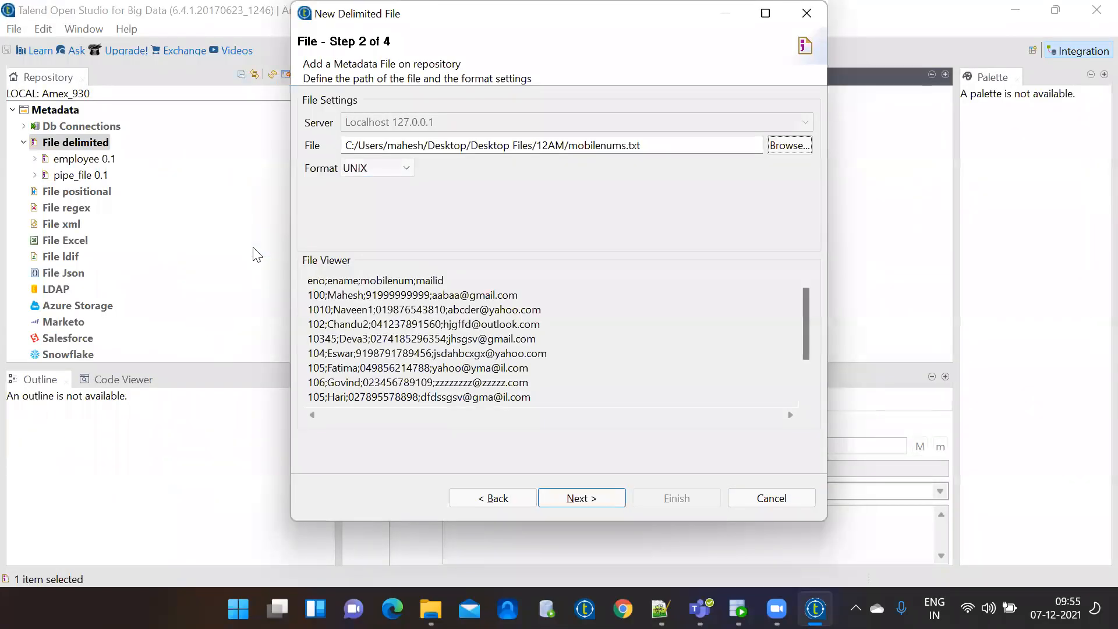
Set the field separator to custom ';', use the heading row as column names, and refresh the preview.
left_click(590, 502)
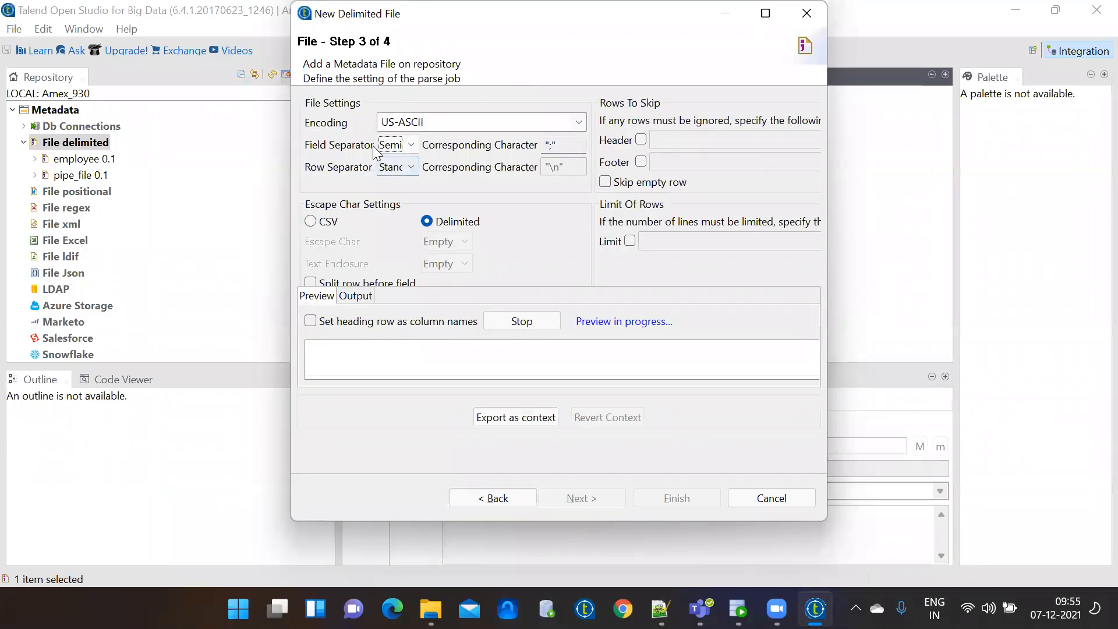
left_click(409, 146)
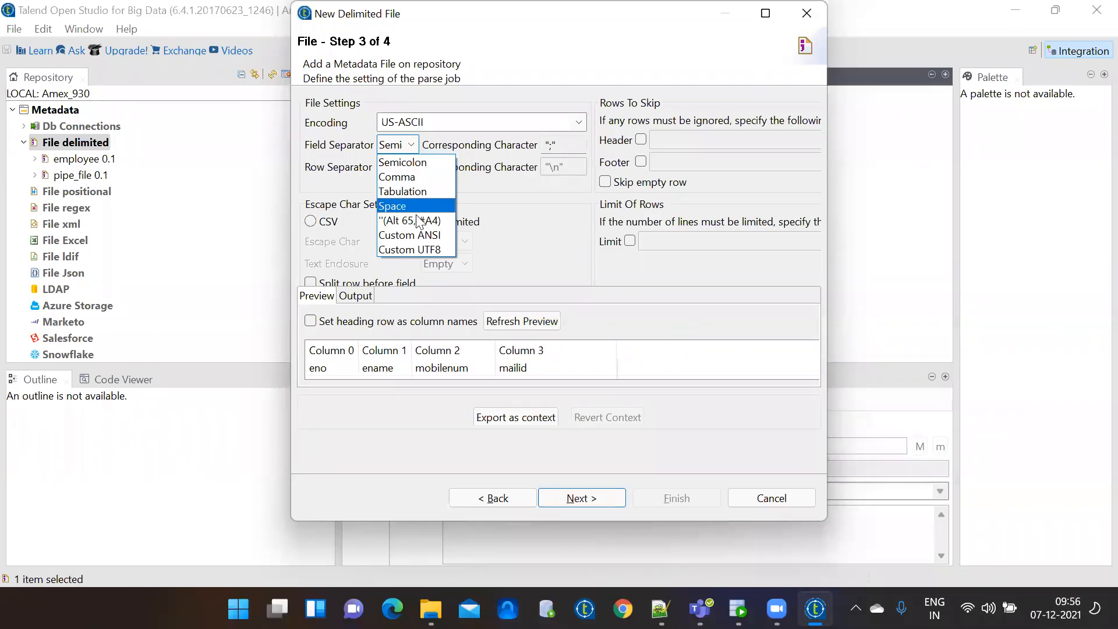
left_click(419, 249)
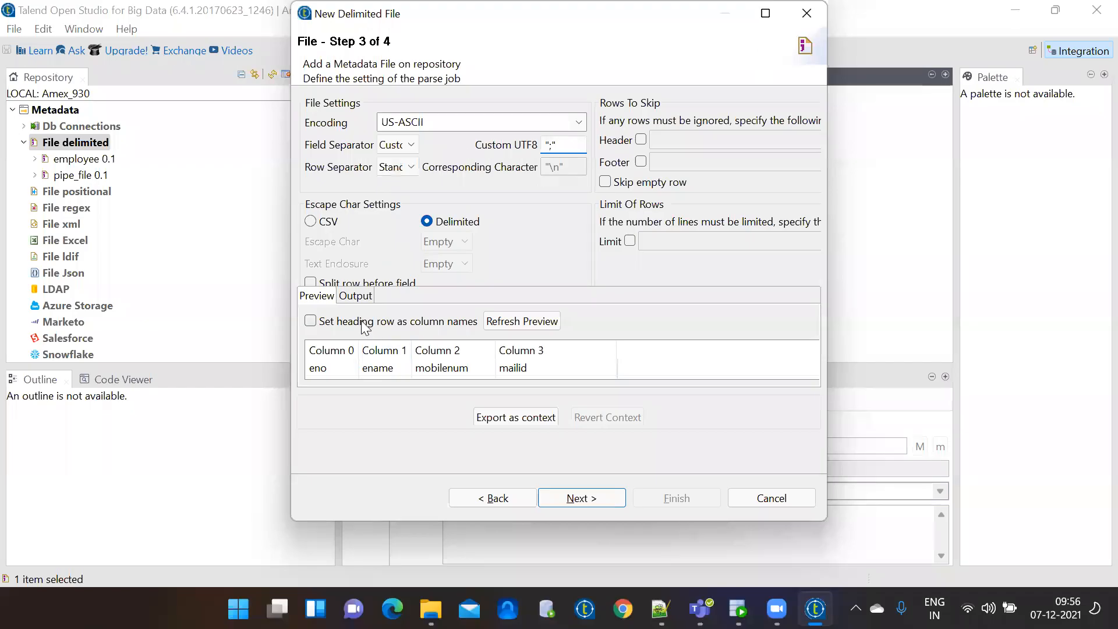
left_click_drag(817, 523, 851, 568)
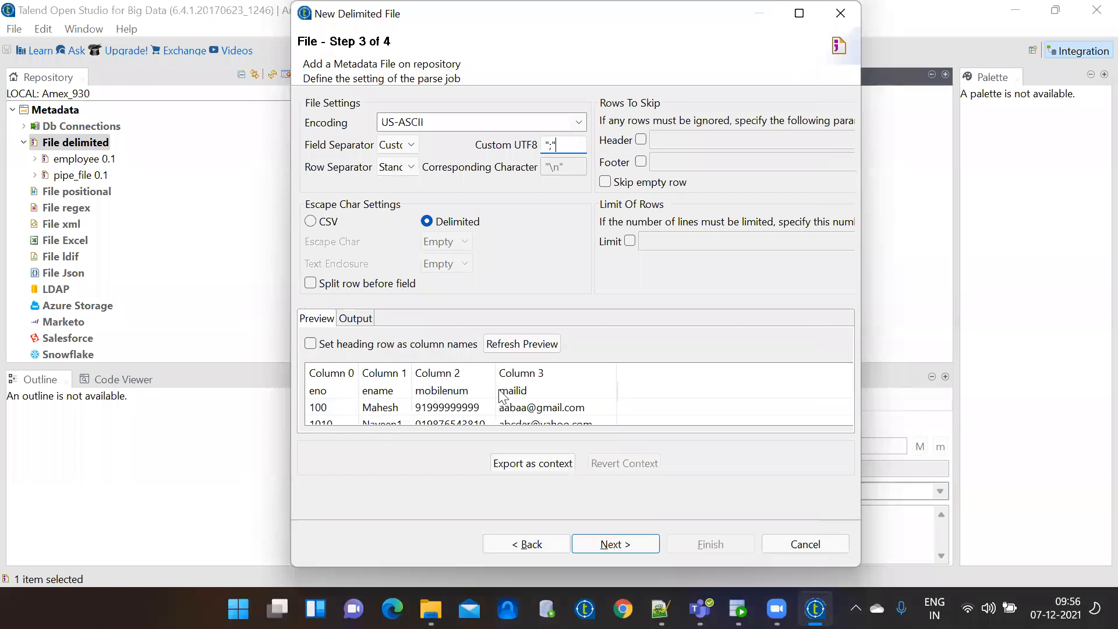
left_click(317, 340)
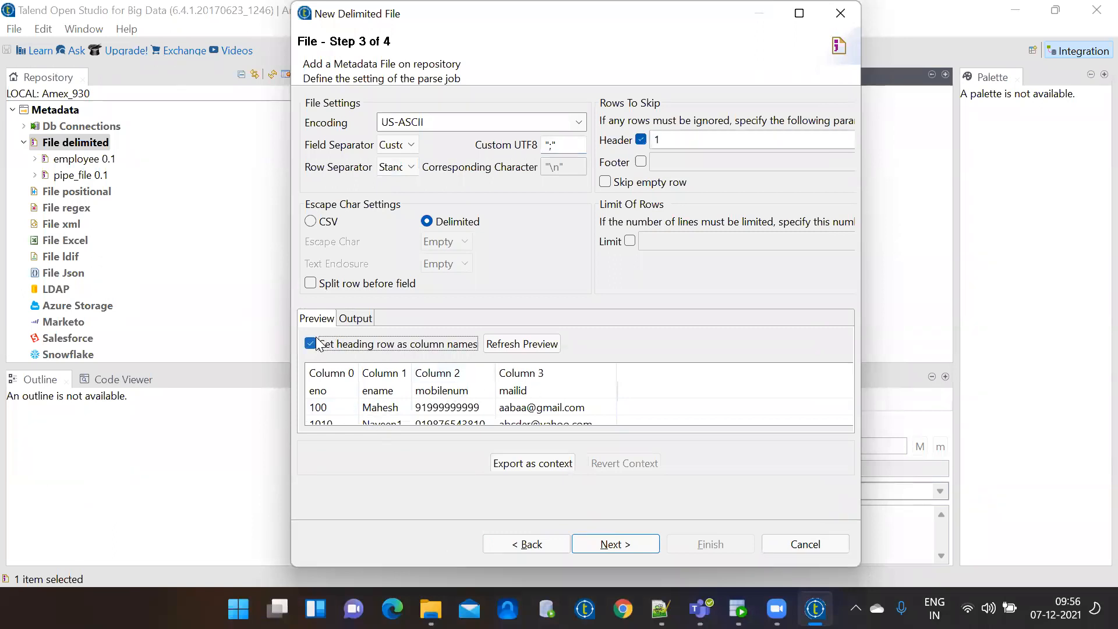
left_click(526, 344)
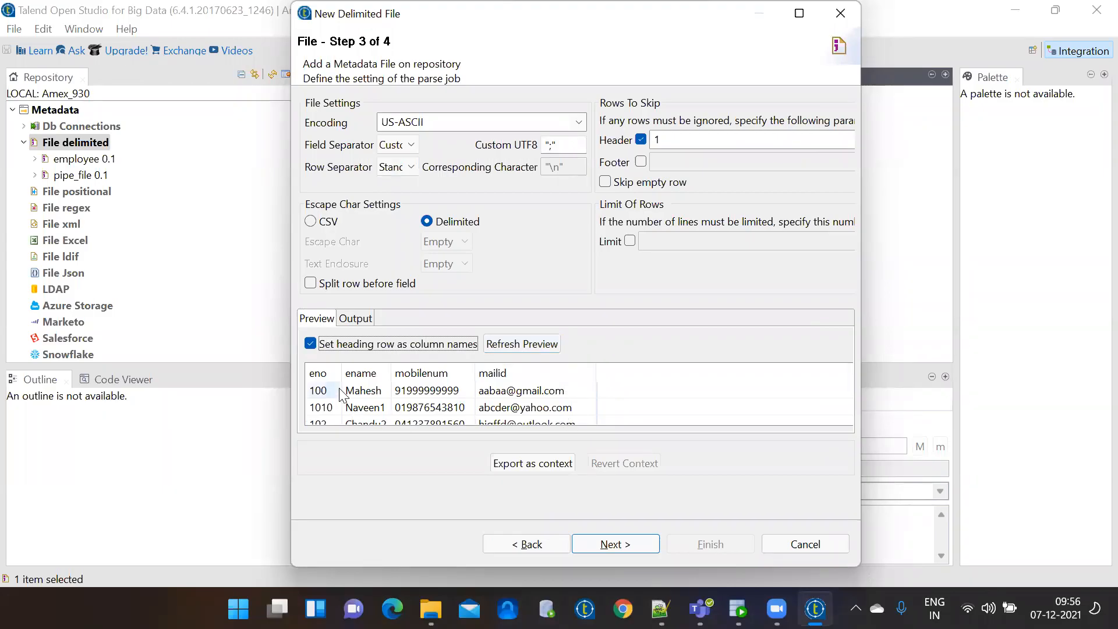
Accept the schema and finish to save mobnumsfile 0.1, then collapse File delimited and switch to Notepad++.
left_click(612, 543)
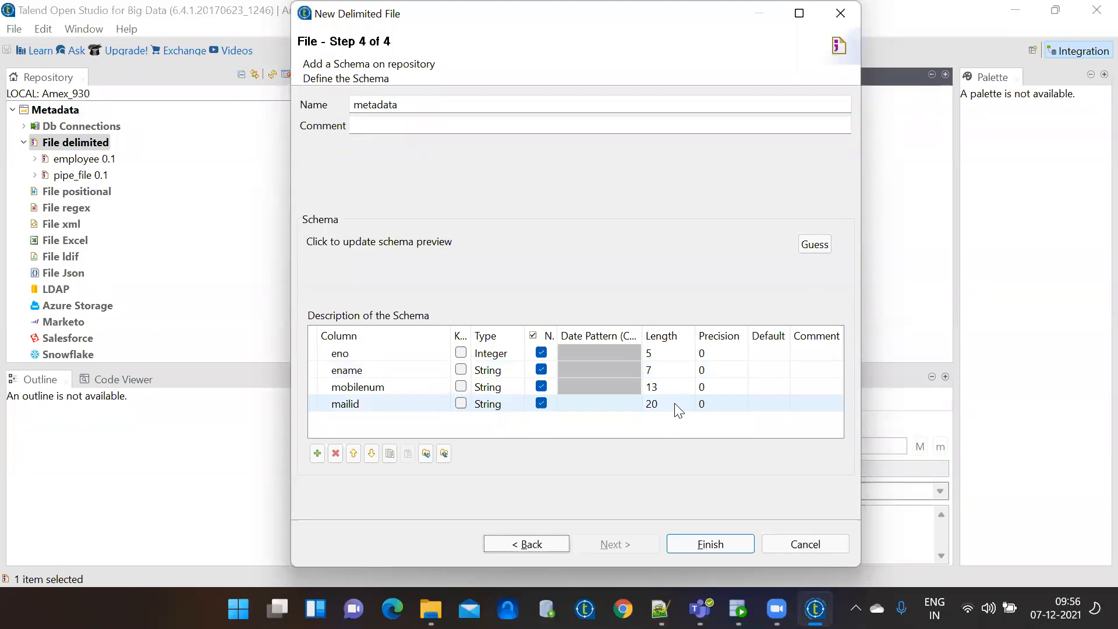
left_click(711, 544)
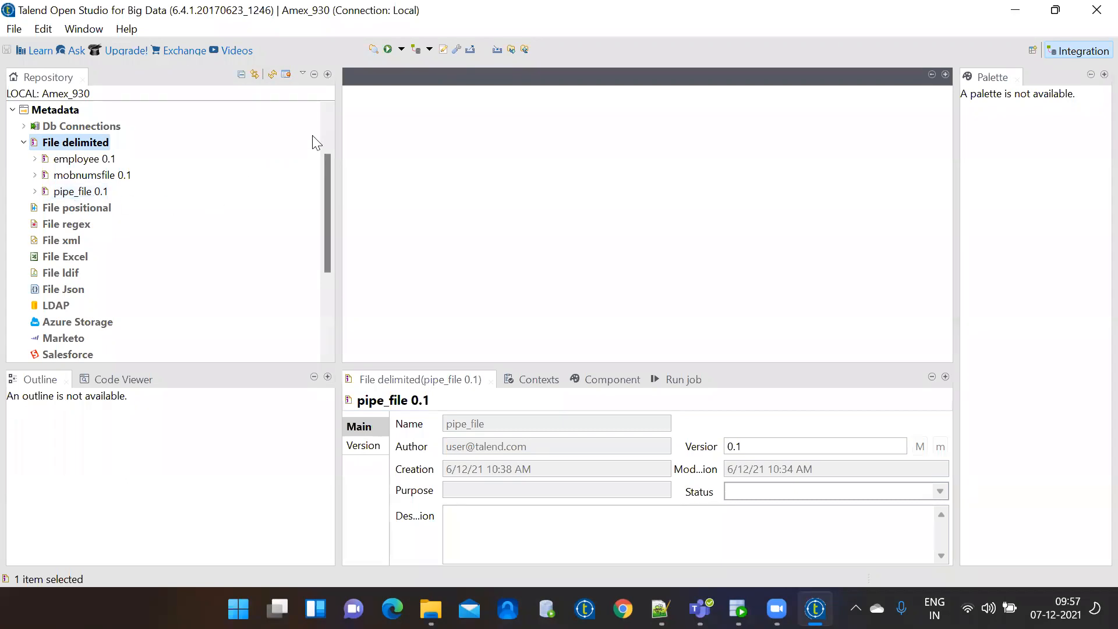
left_click(329, 122)
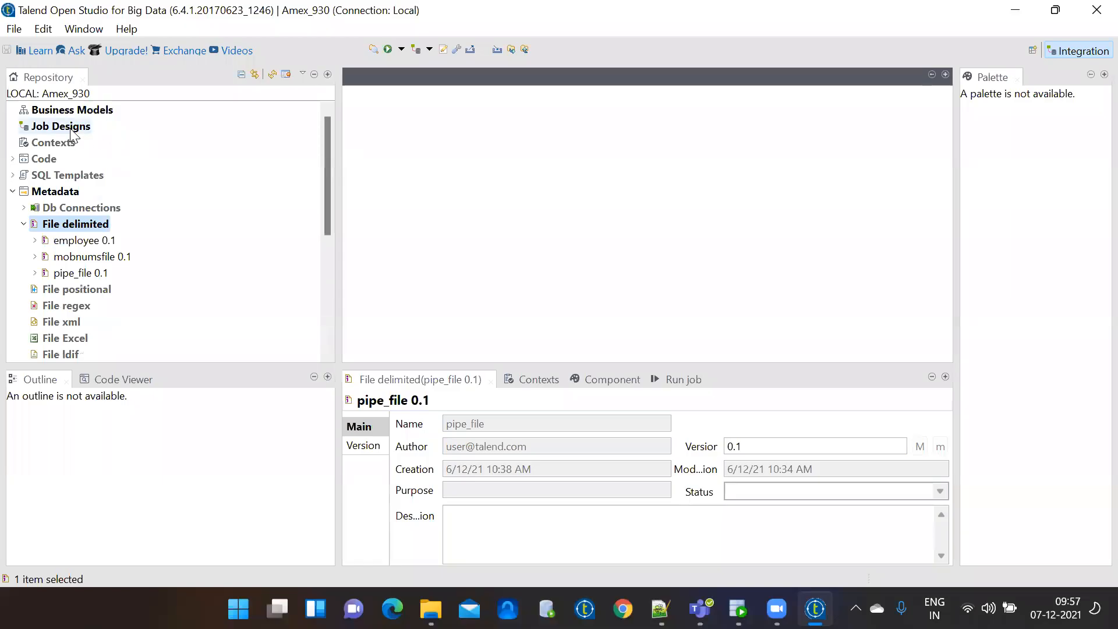
left_click(24, 224)
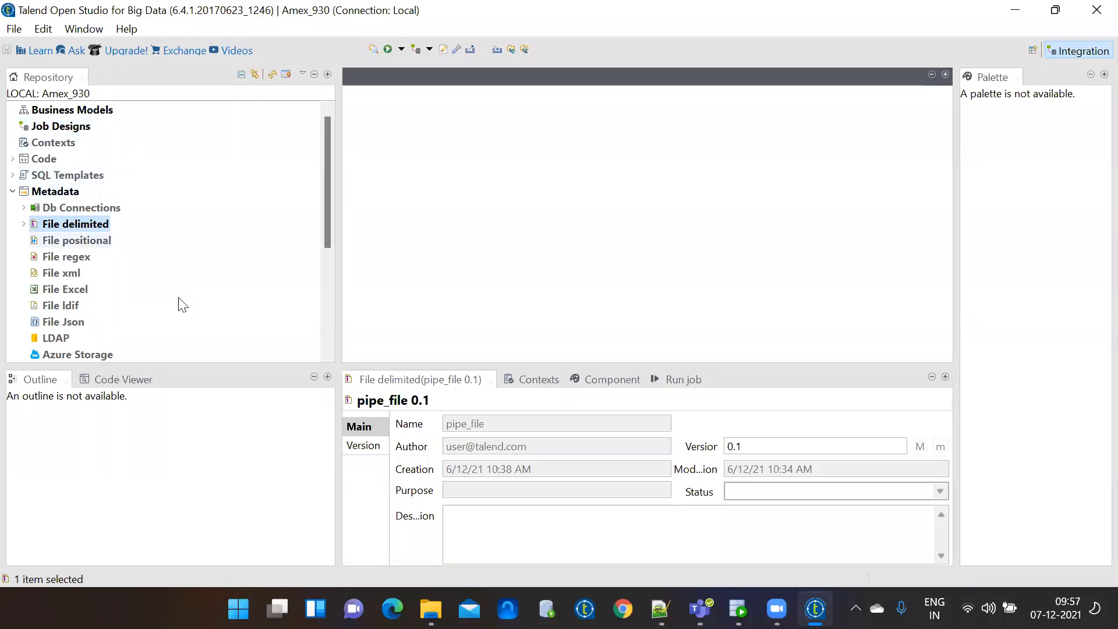
left_click(660, 609)
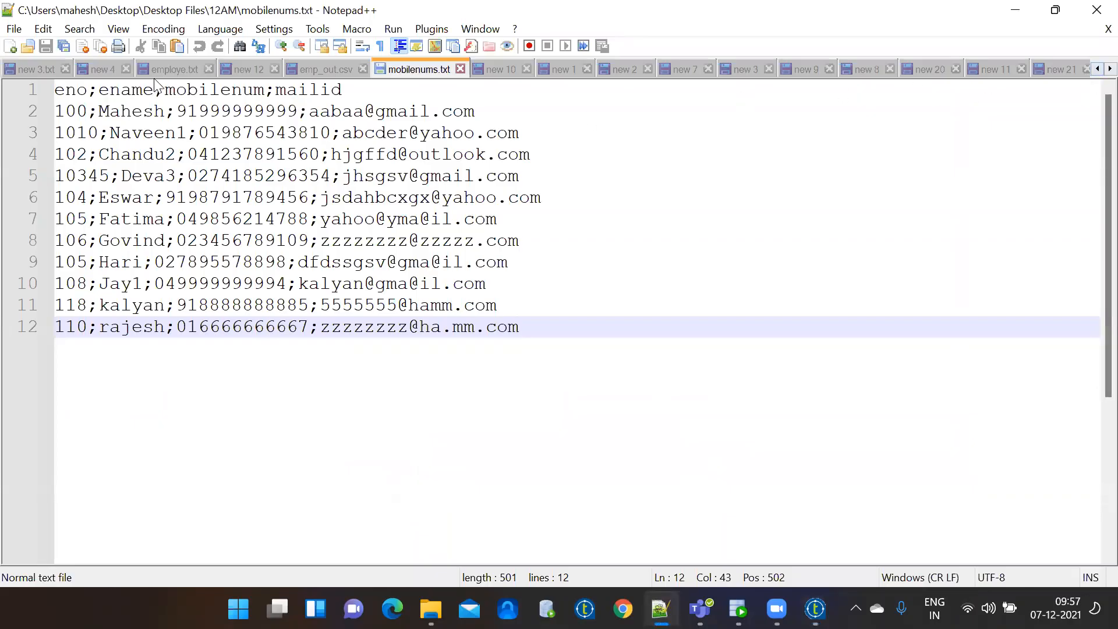
Review the comma-separated records in employe.txt, including the line 5 record, then return to Talend.
left_click(167, 71)
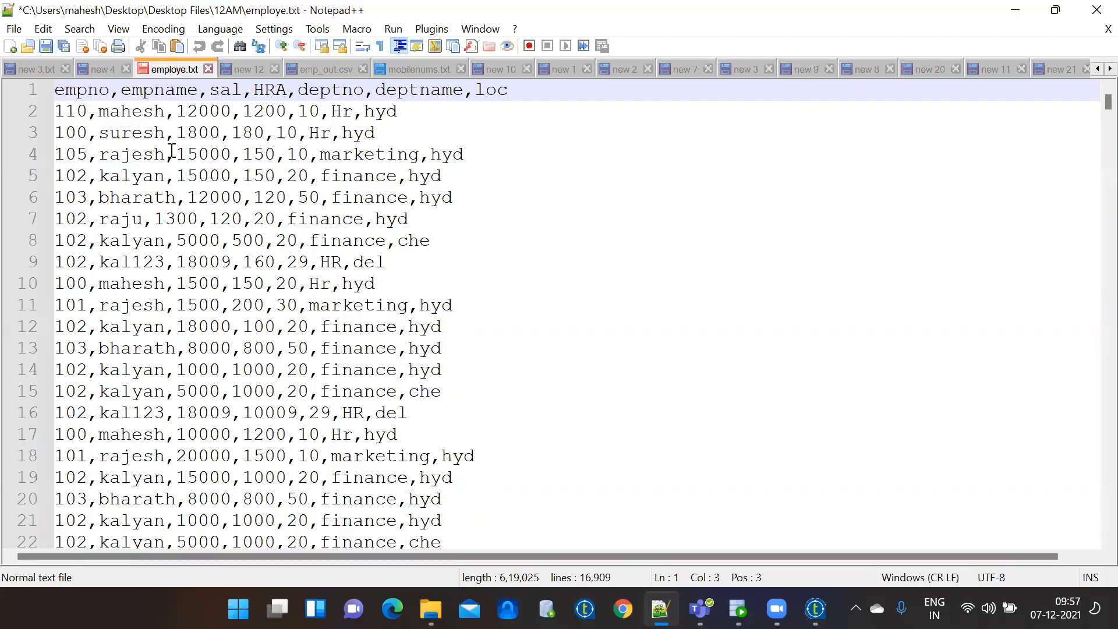
left_click(165, 177)
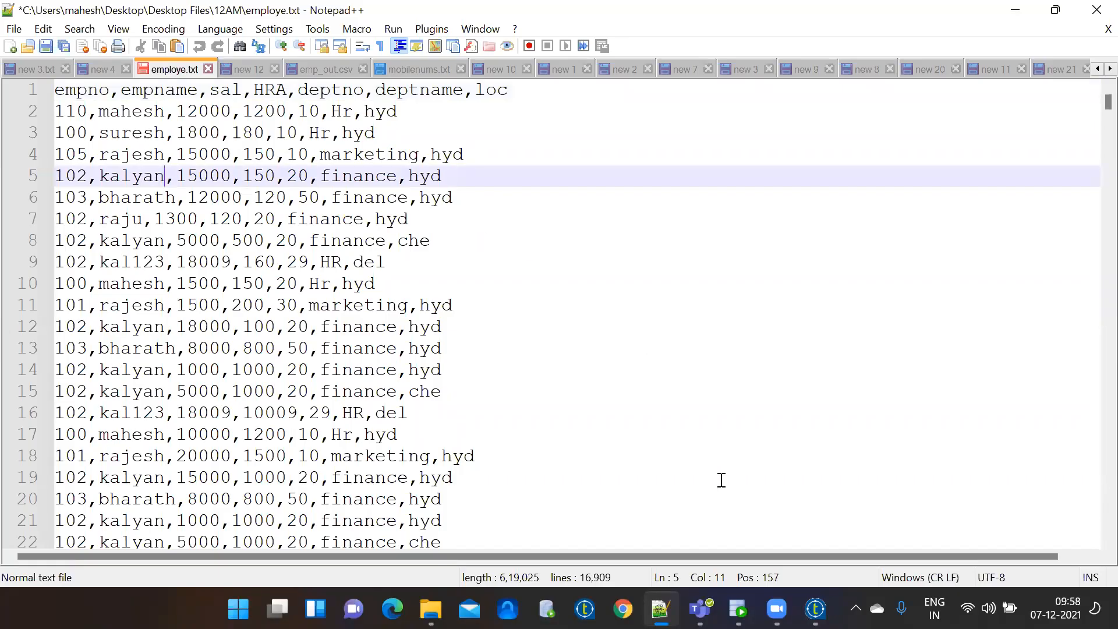
left_click(738, 608)
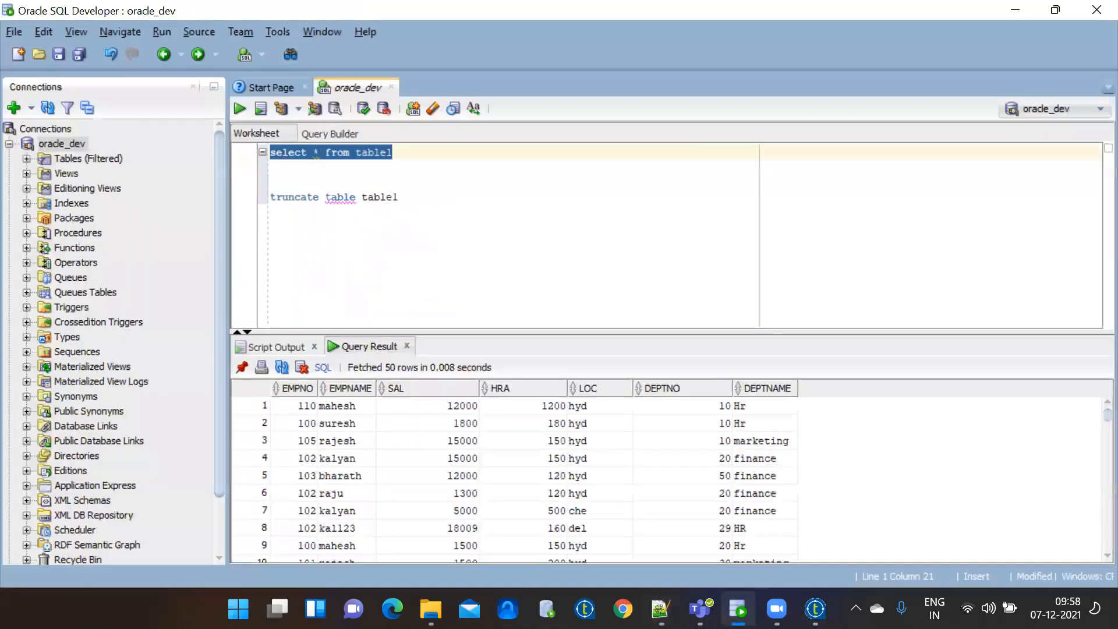
left_click(738, 609)
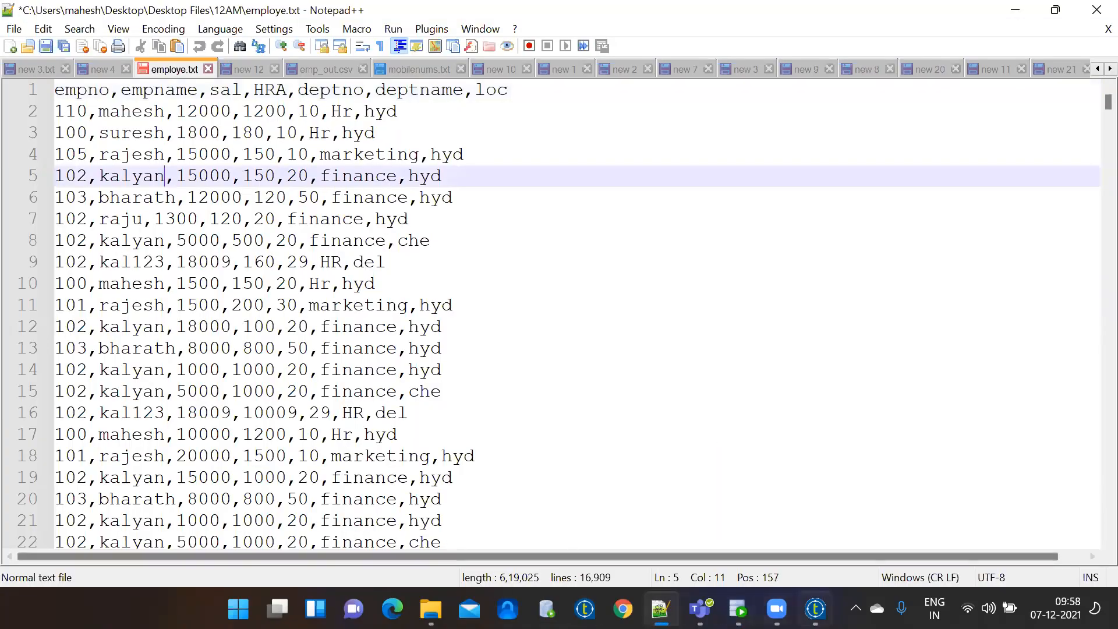
left_click(815, 609)
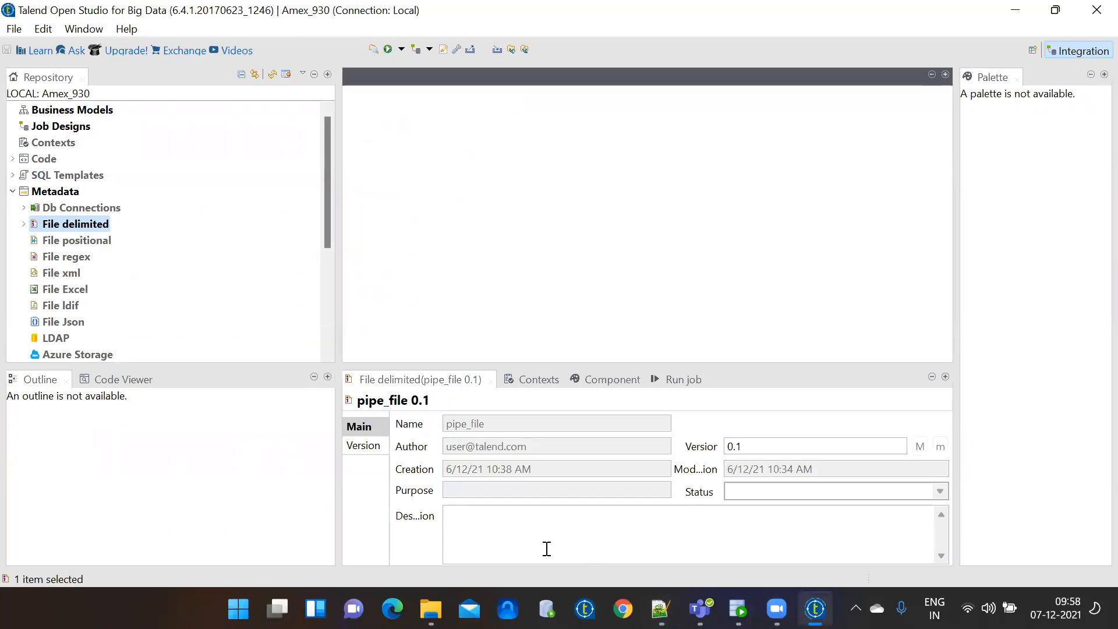
Choose Create job from the Job Designs context menu to open the New Job wizard.
left_click(59, 127)
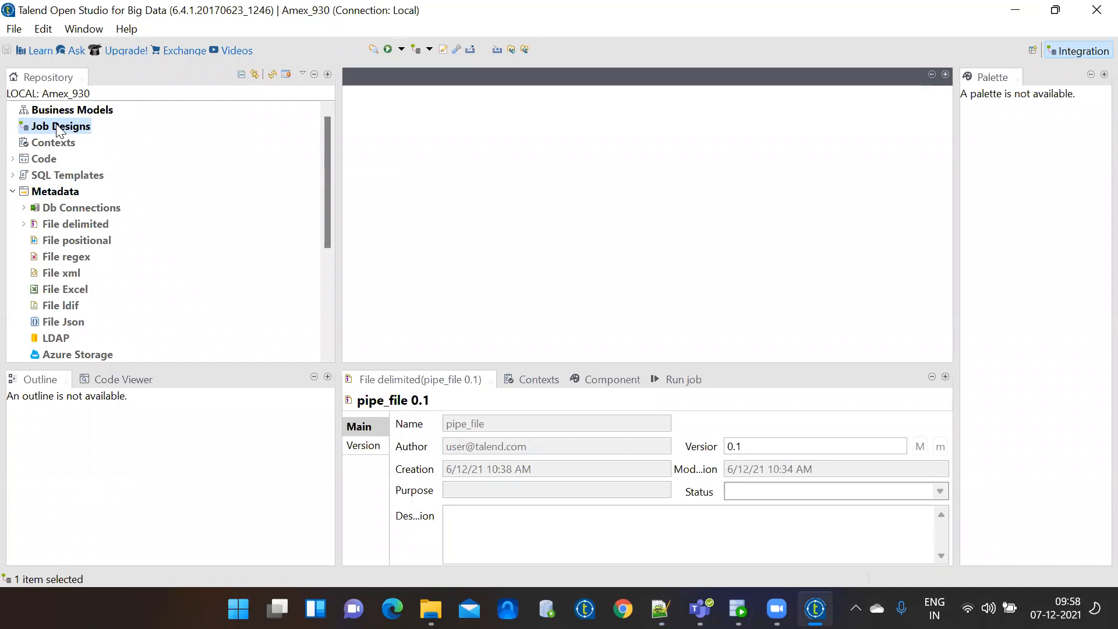
right_click(58, 129)
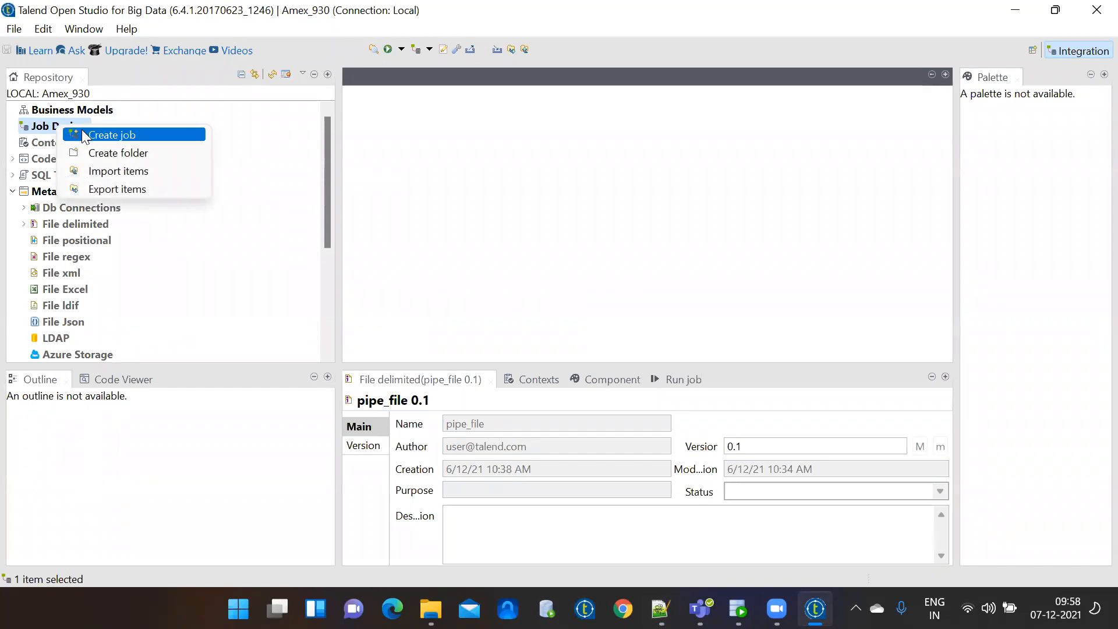
right_click(71, 208)
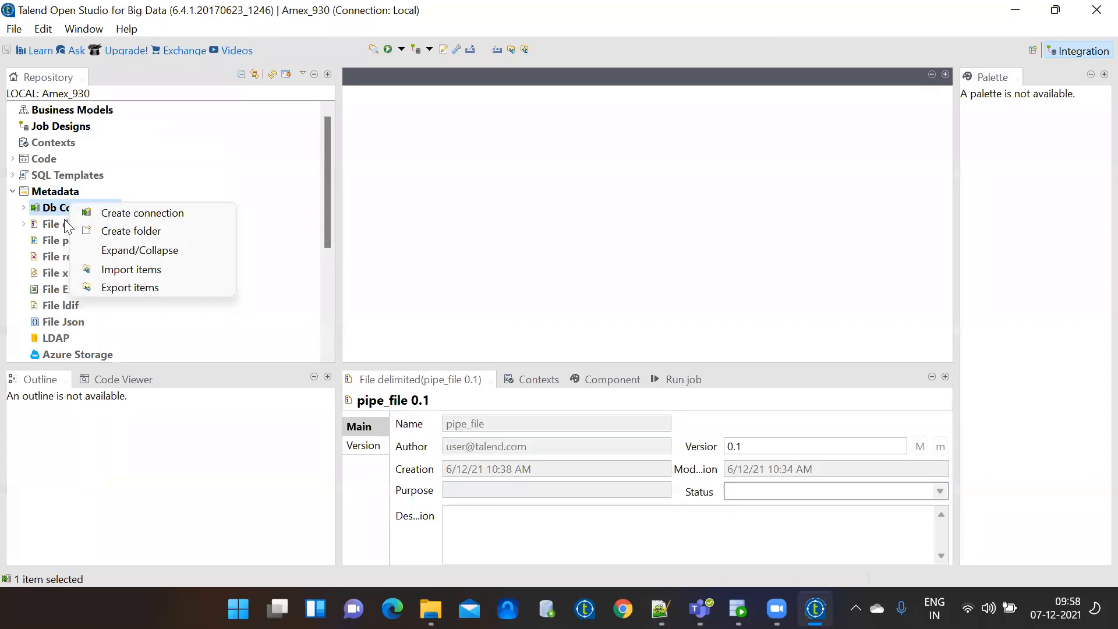
right_click(68, 226)
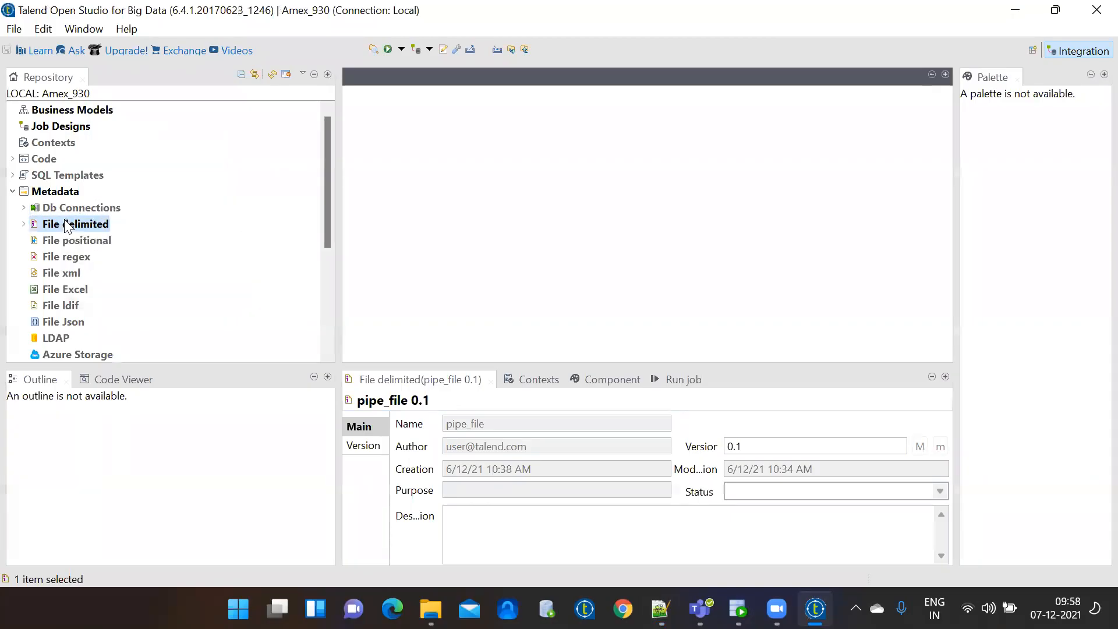
right_click(81, 136)
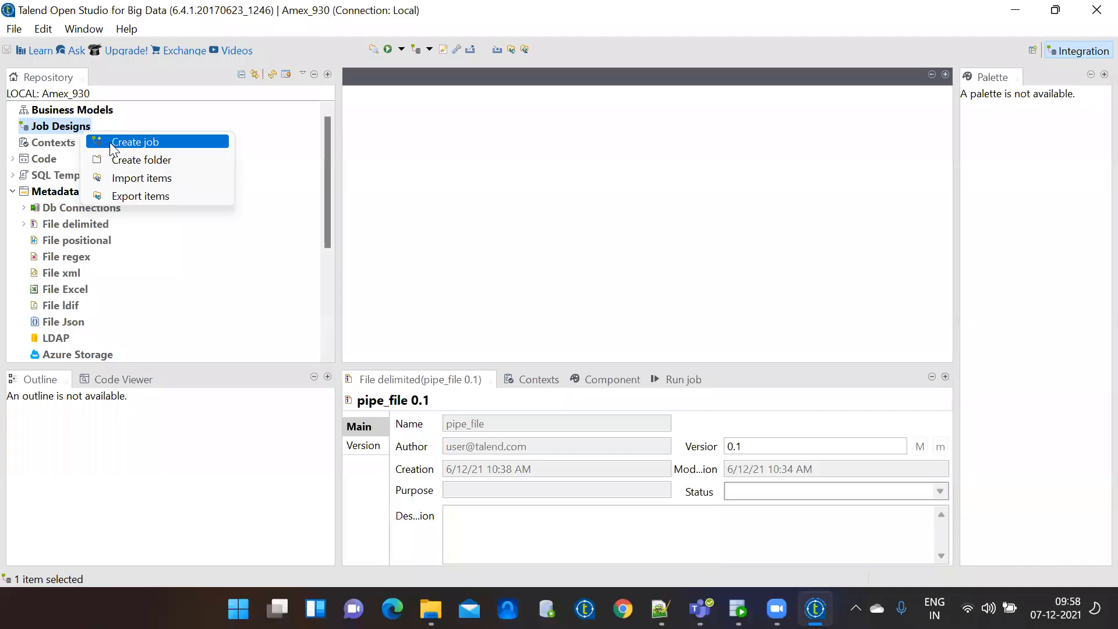
left_click(110, 142)
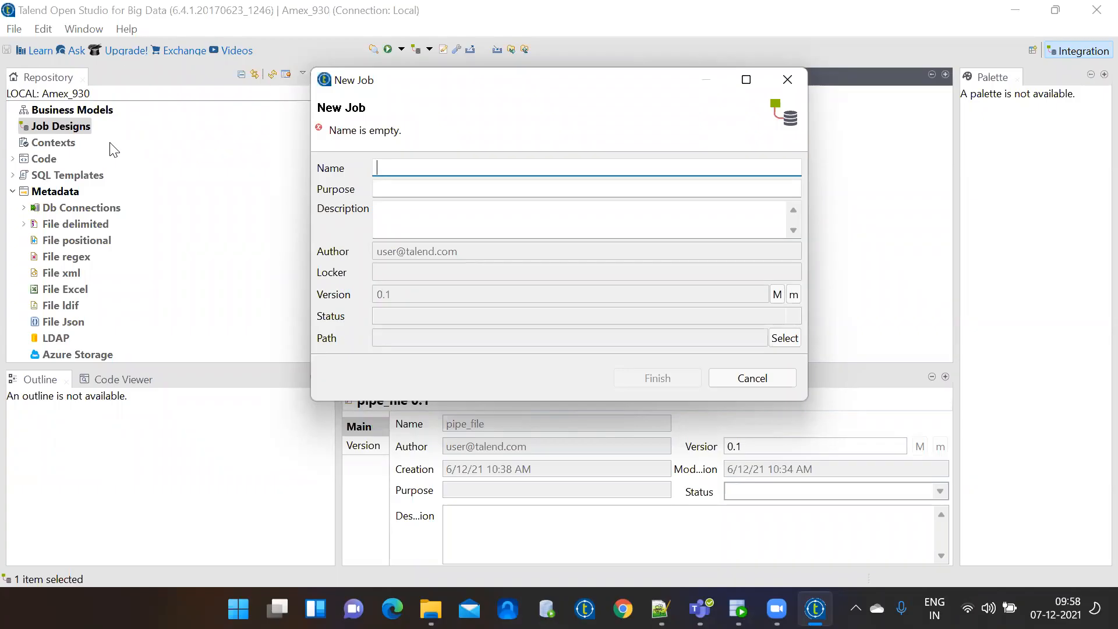
Name the new job job_empfile_to_table and finish the wizard to open its designer.
type("j")
key("BackSpace")
type("job")
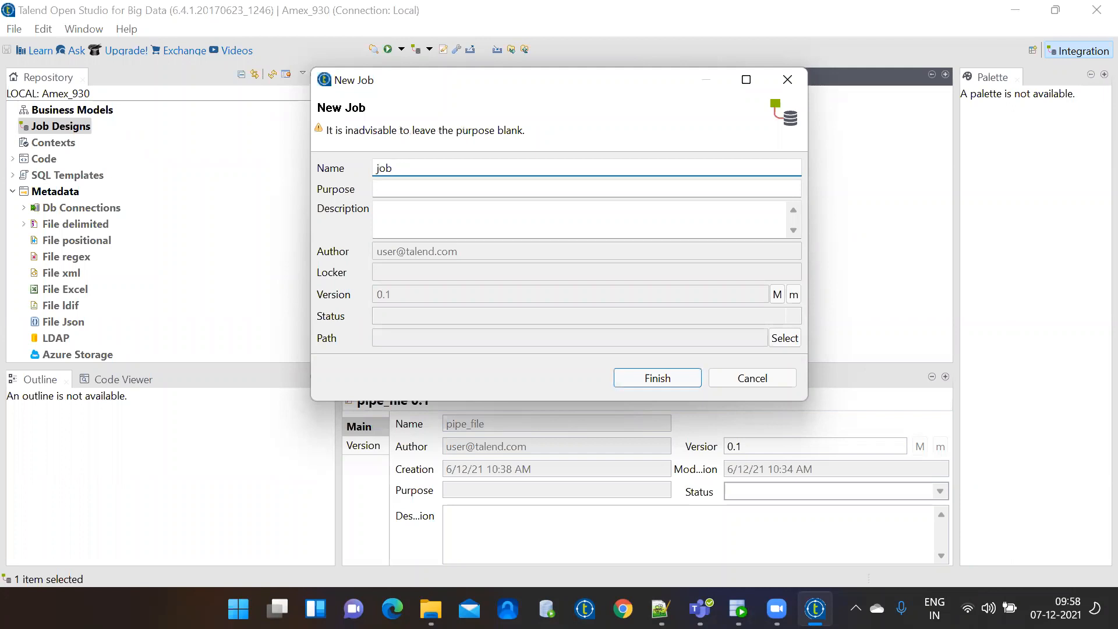
type("_emp")
type("file")
type("_to_t")
type("abel")
key("BackSpace")
key("BackSpace")
type("le")
left_click(418, 189)
left_click(418, 213)
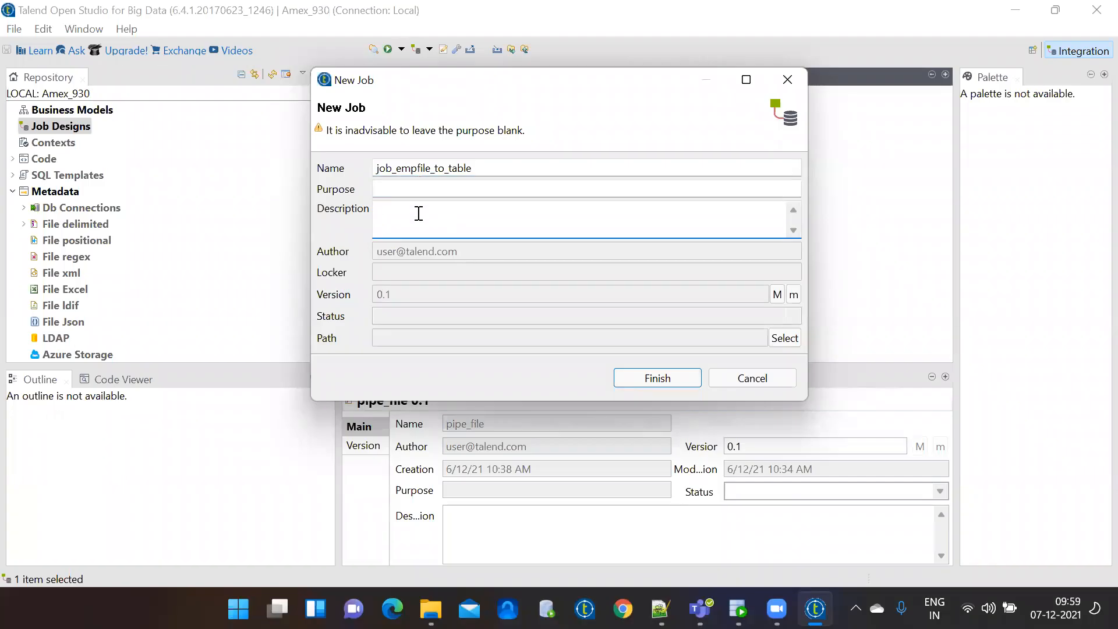
left_click(396, 191)
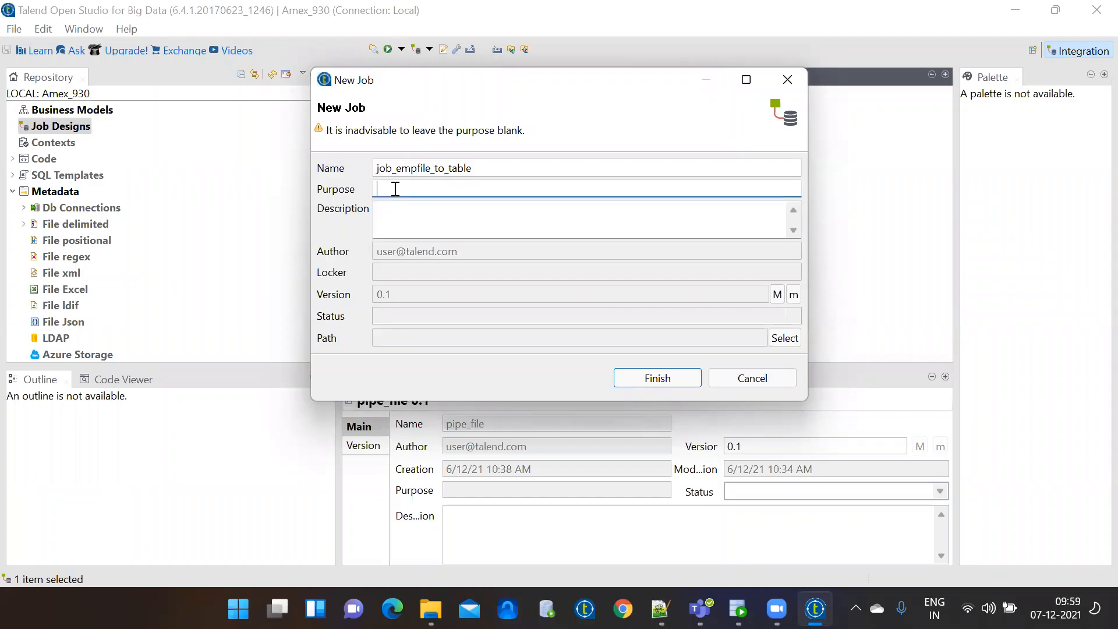
left_click(423, 217)
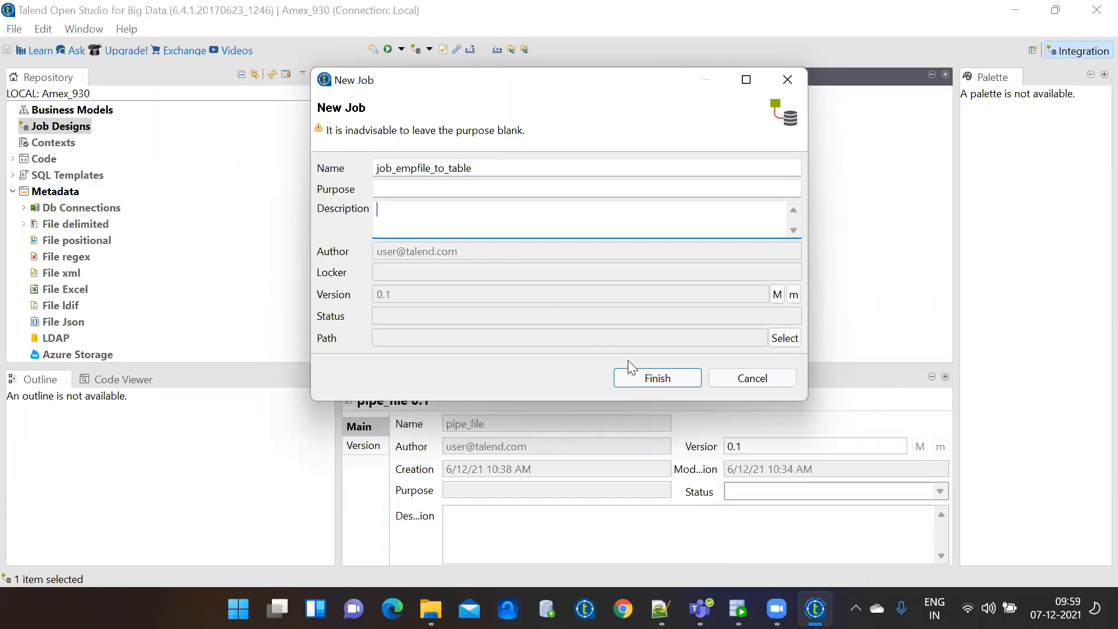
left_click(651, 379)
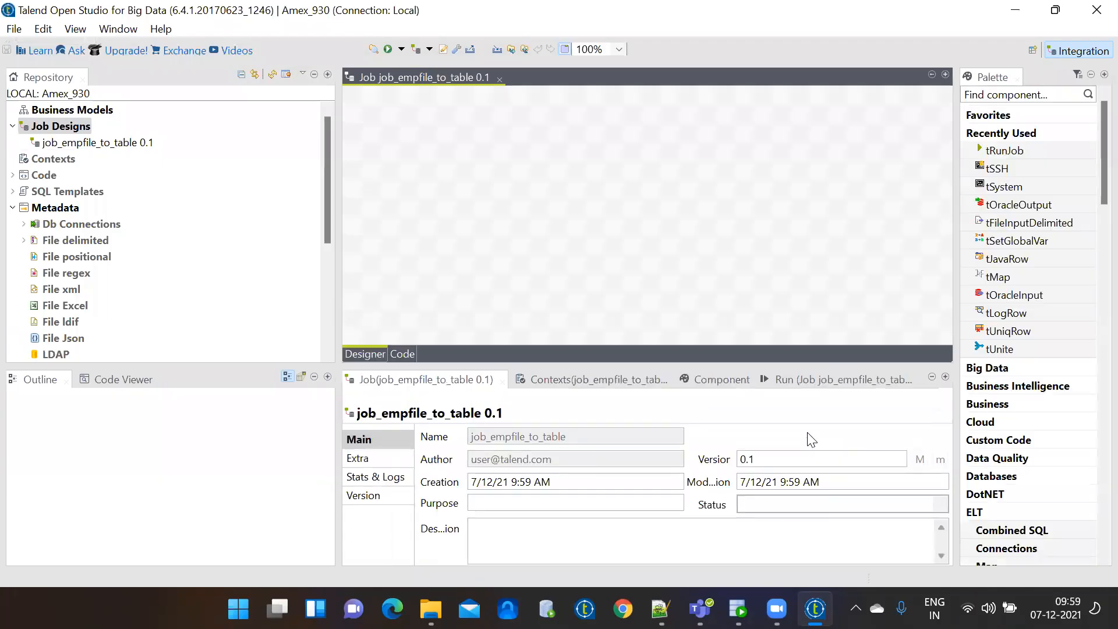
Close the job editor and look through the Job, Contexts, Component and Run job panels.
left_click(499, 80)
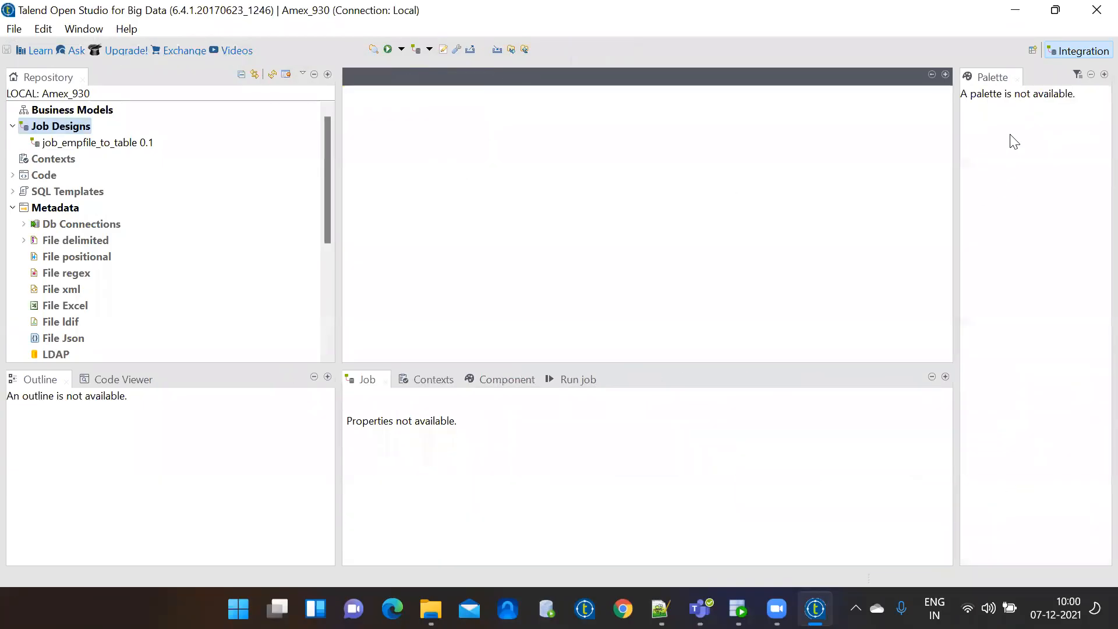
left_click(416, 381)
left_click(500, 380)
left_click(580, 382)
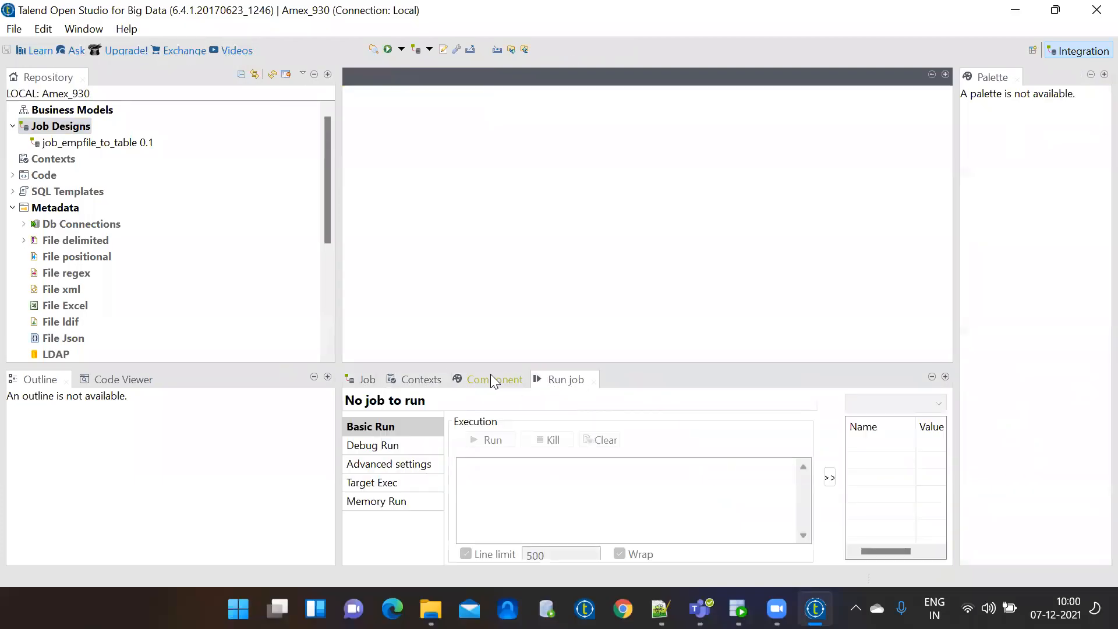
left_click(469, 379)
left_click(417, 380)
left_click(372, 379)
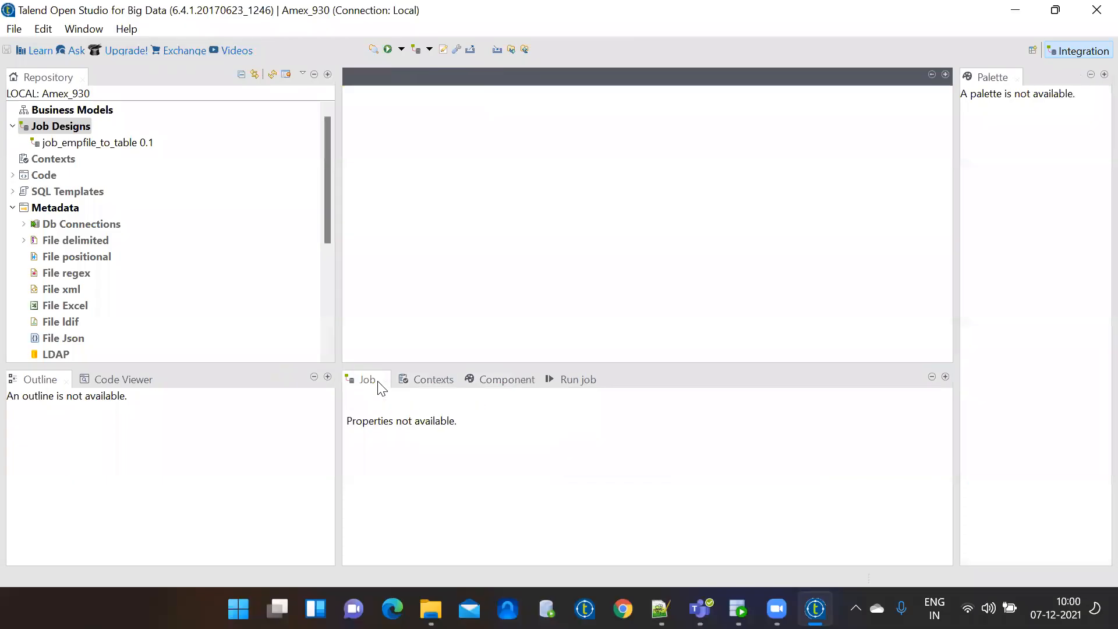
left_click(113, 143)
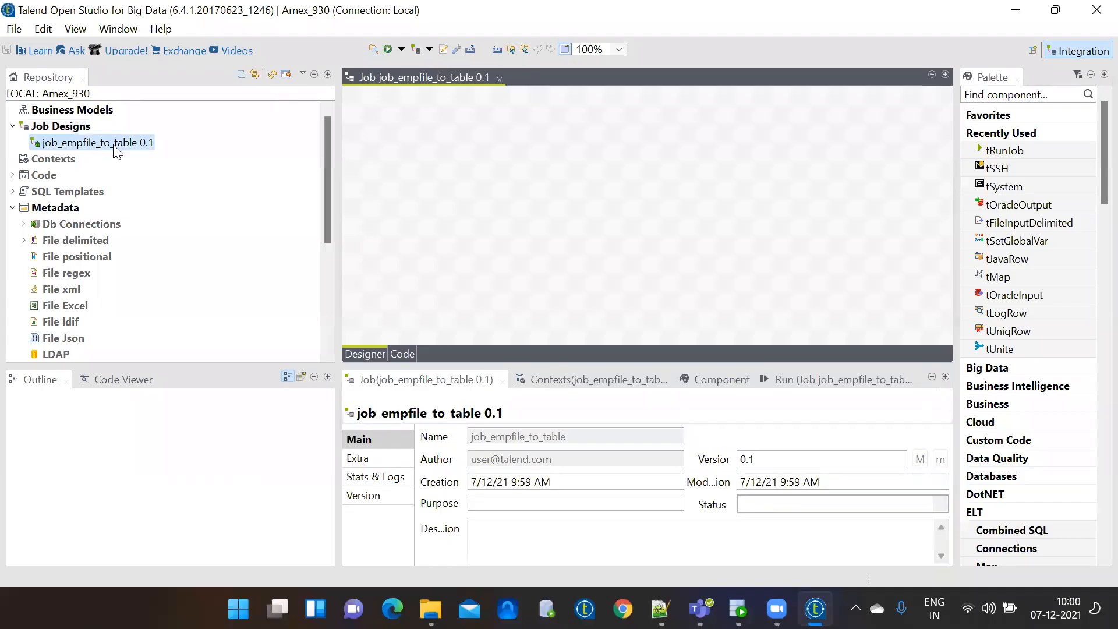
Close and reopen job_empfile_to_table 0.1, then hide the Repository view and dock Outline below the editor.
left_click(500, 79)
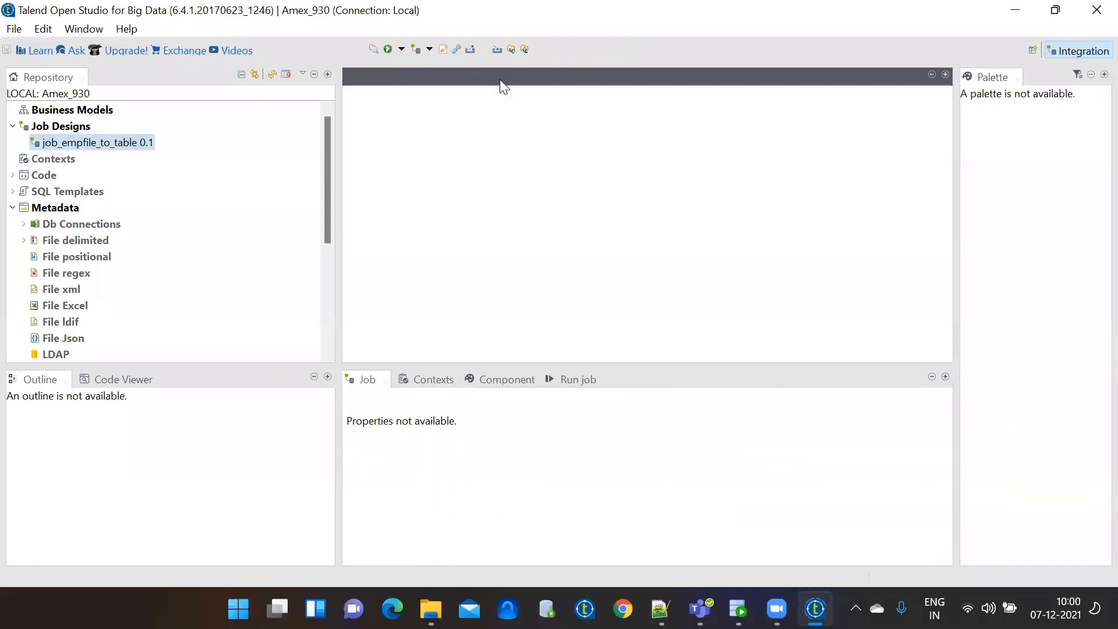
left_click(13, 126)
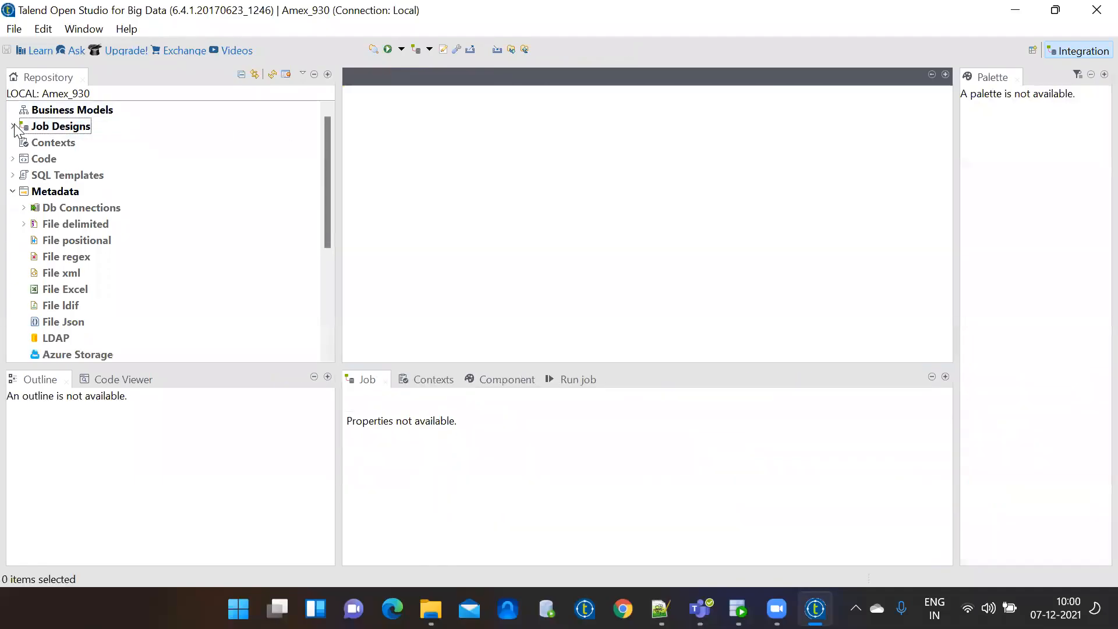
left_click(13, 125)
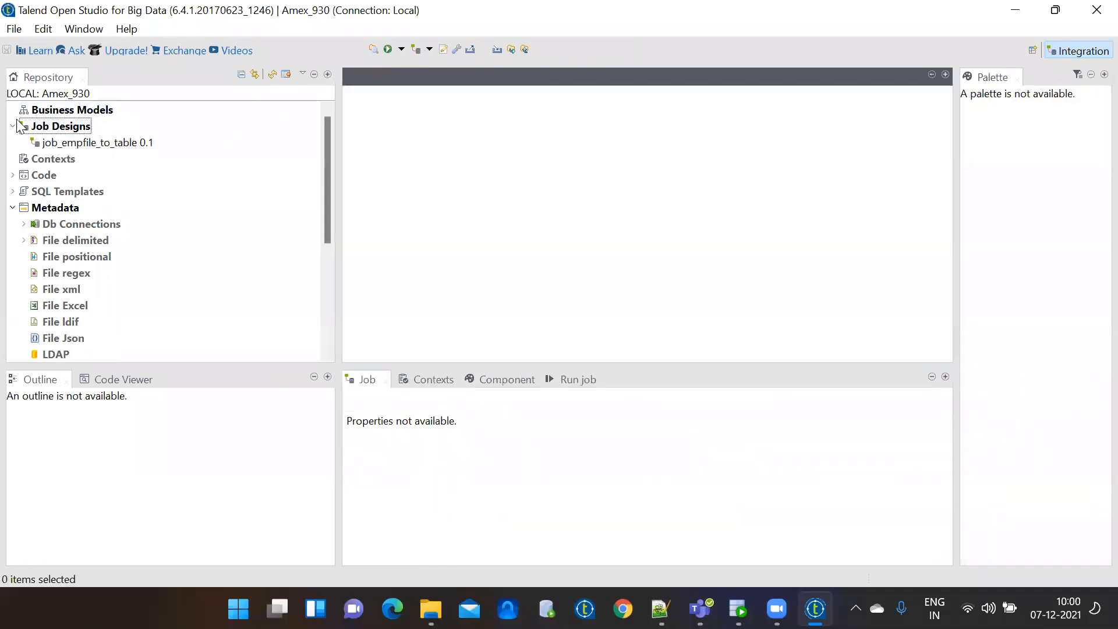
double_click(98, 144)
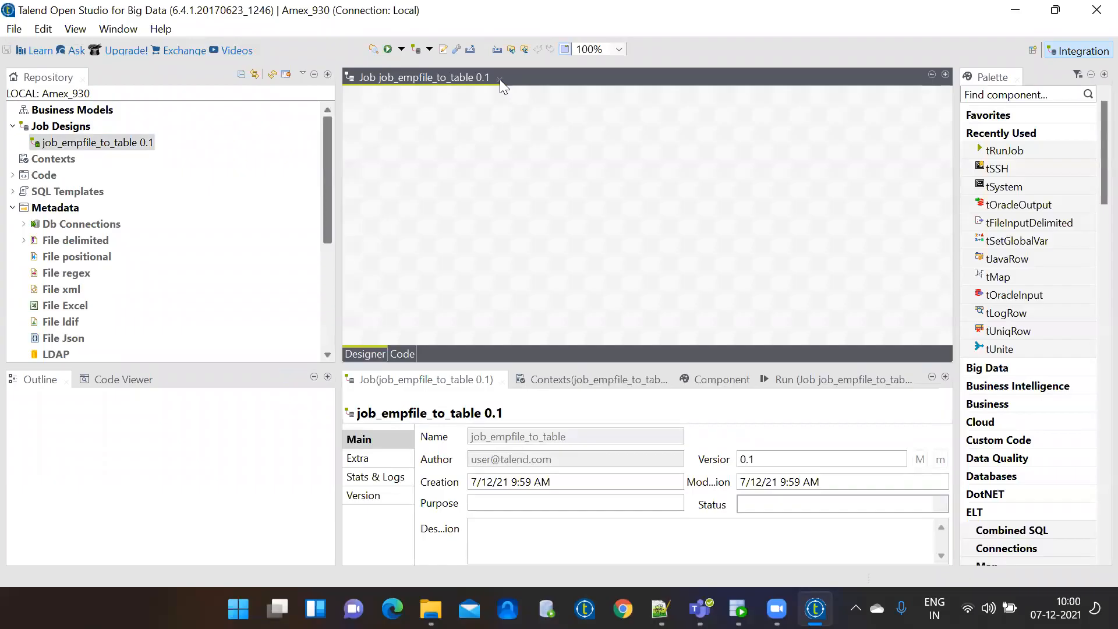
left_click(500, 79)
double_click(124, 144)
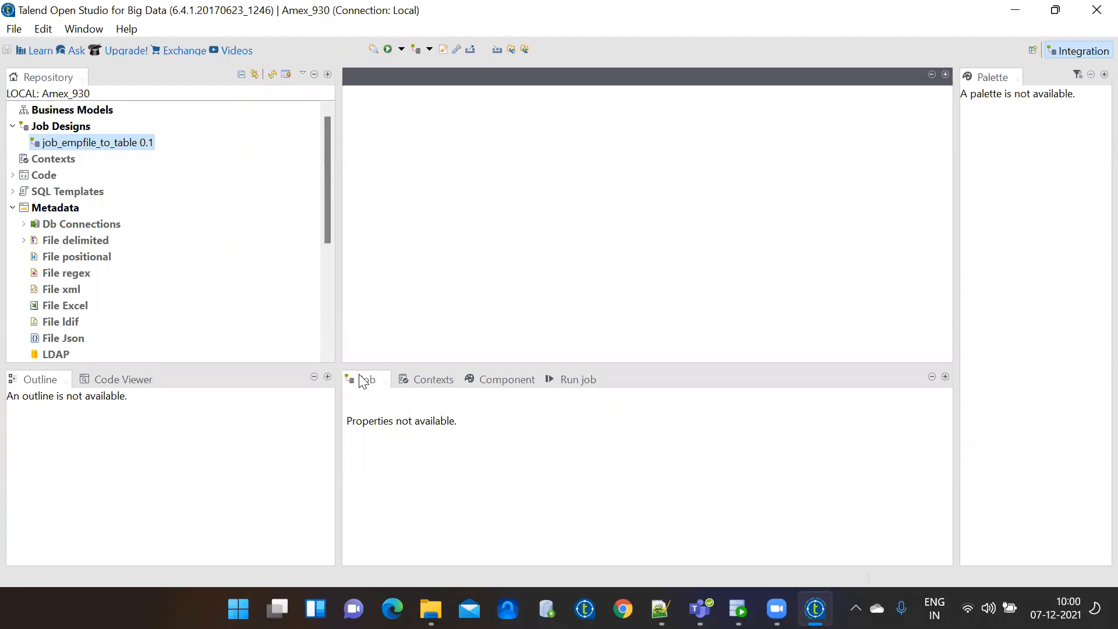
left_click(83, 78)
left_click_drag(41, 78, 669, 274)
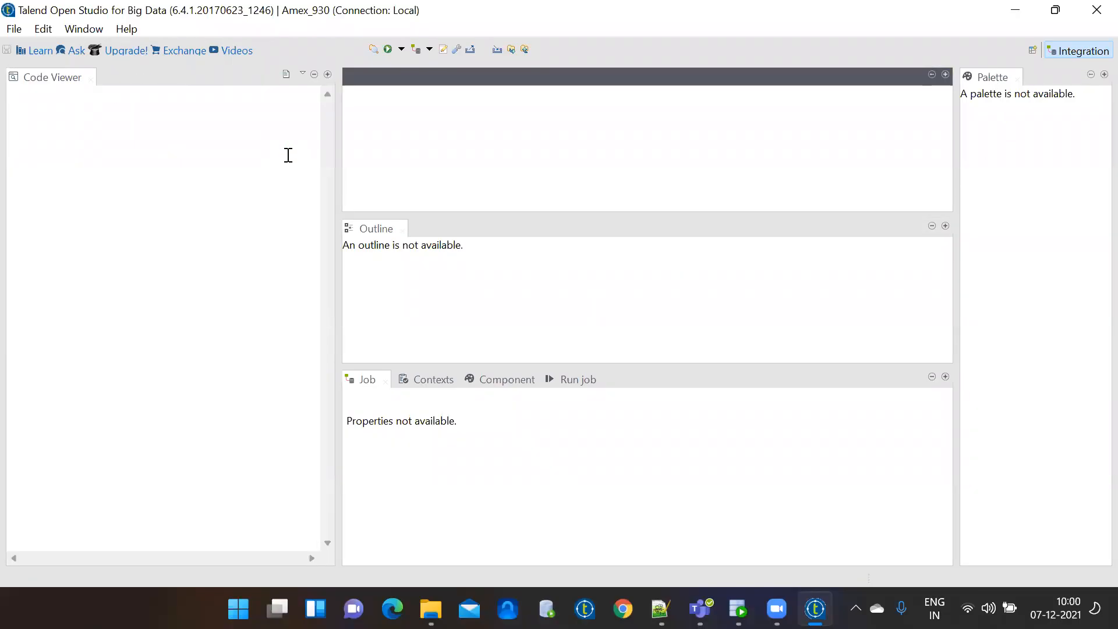
Reset the Integration perspective to its default layout twice, then reopen job_empfile_to_table 0.1 from Job Designs.
right_click(1065, 50)
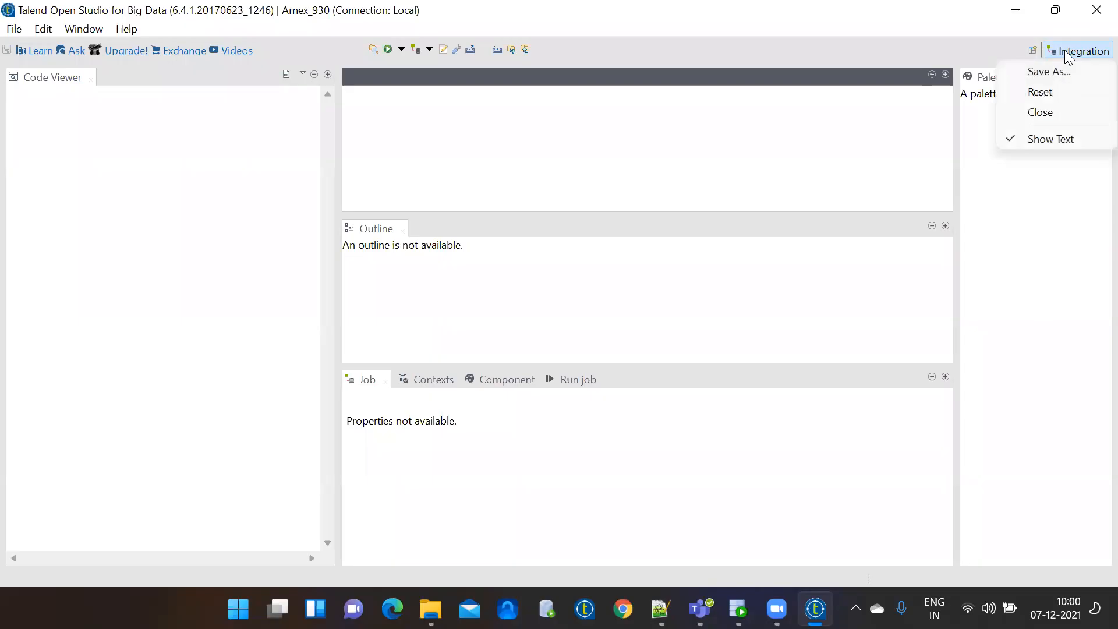
left_click(1059, 91)
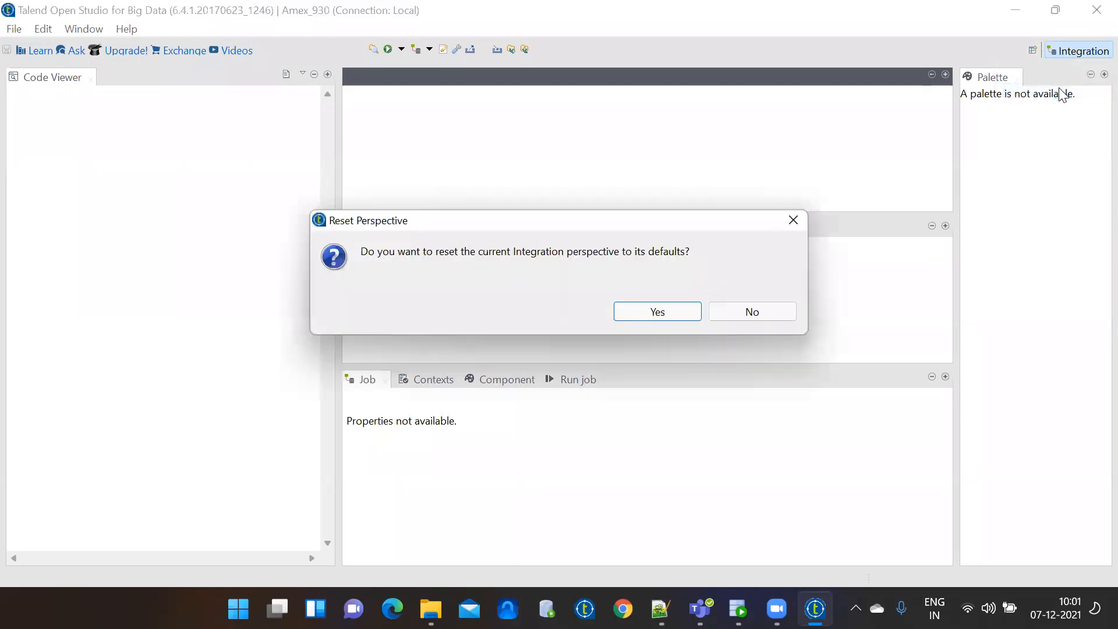
left_click(666, 313)
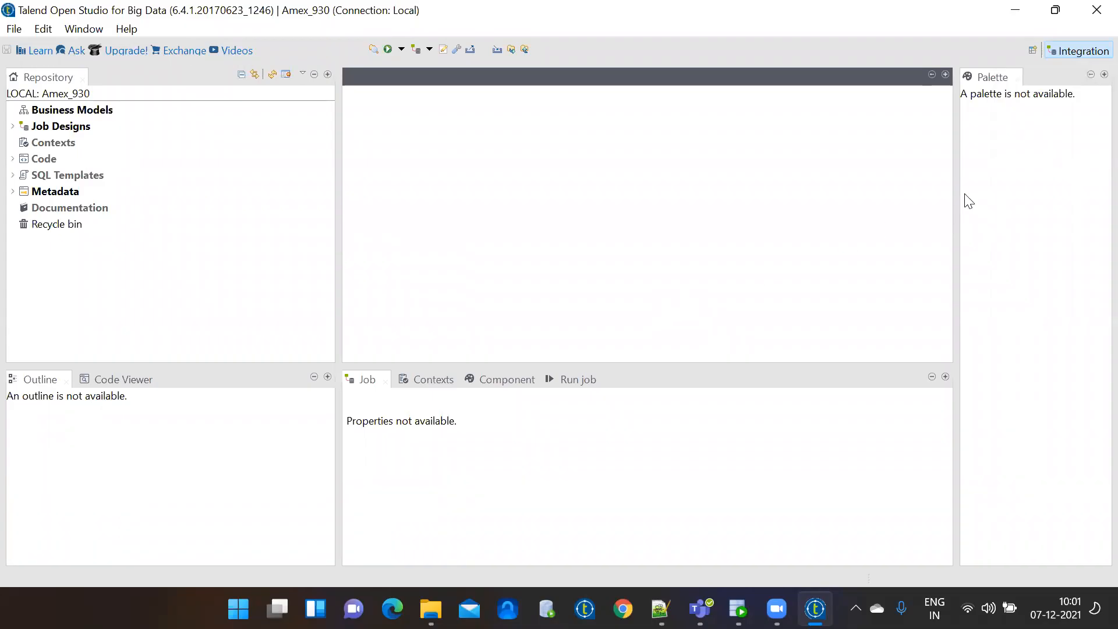
right_click(1066, 54)
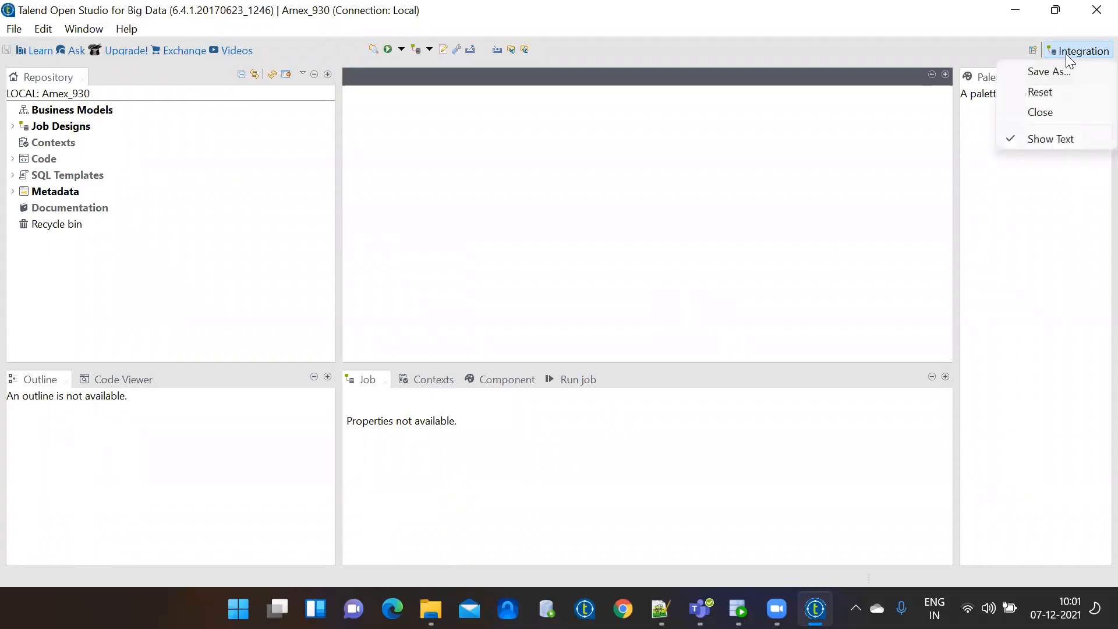
left_click(1062, 96)
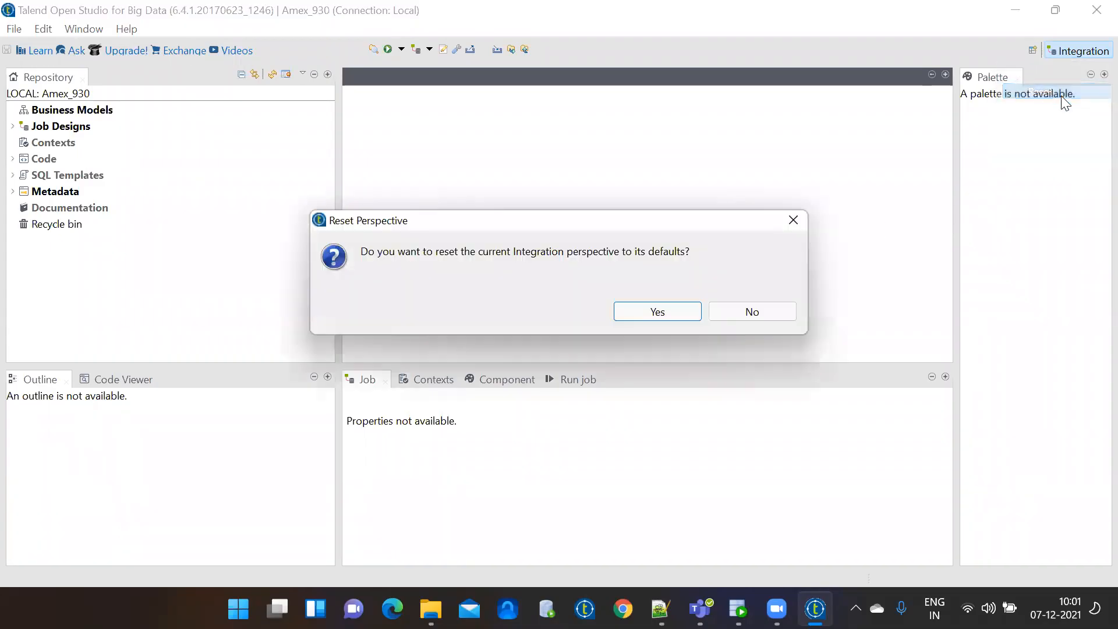
left_click(652, 312)
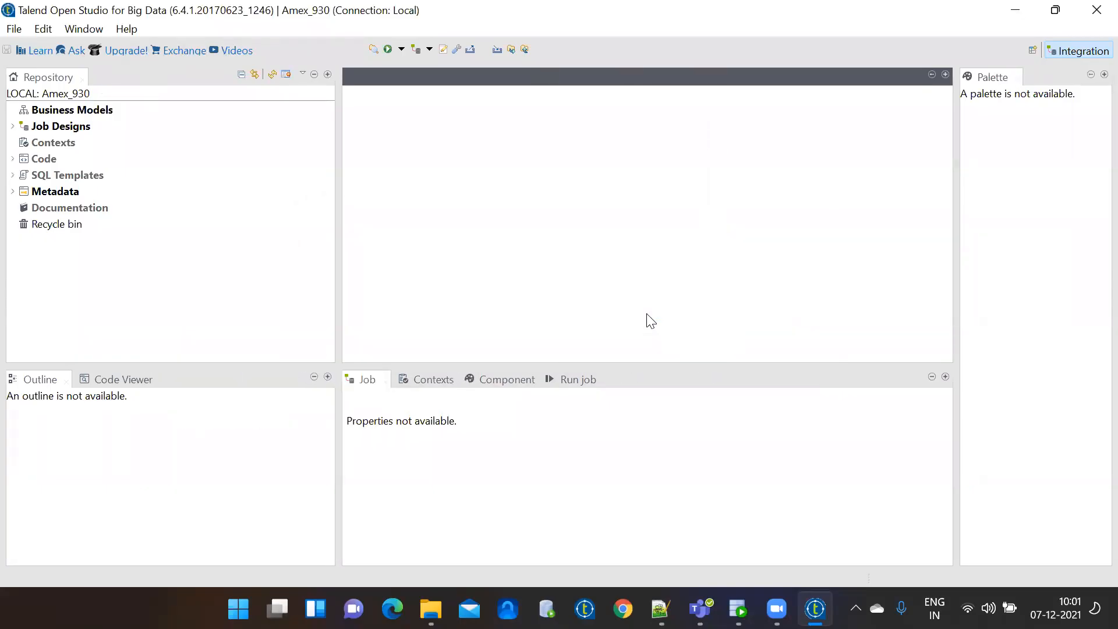
left_click(13, 127)
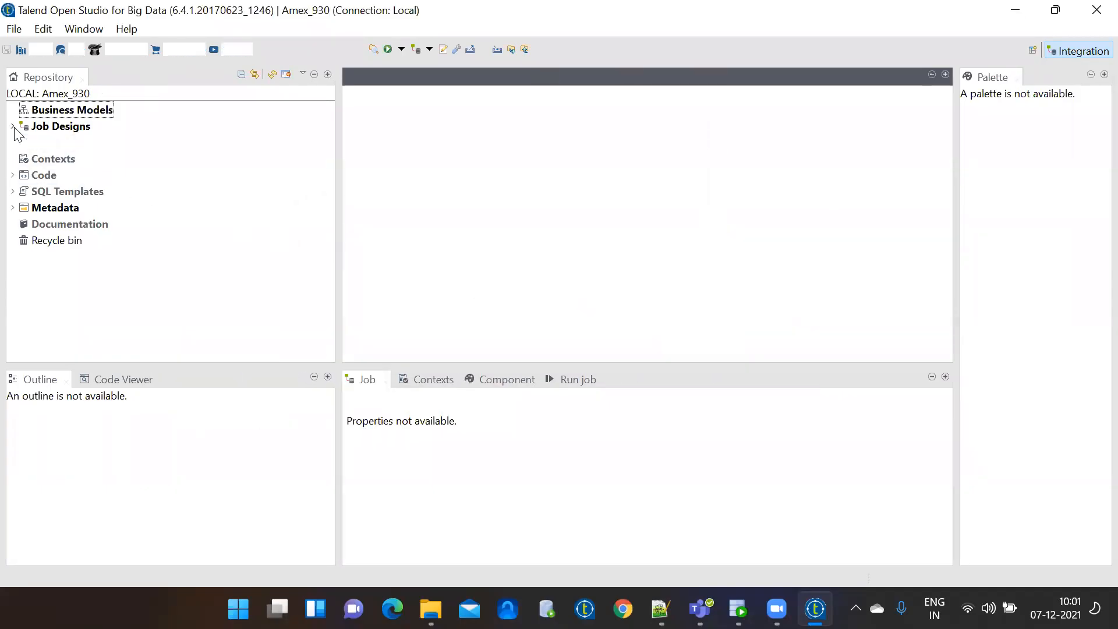
double_click(140, 143)
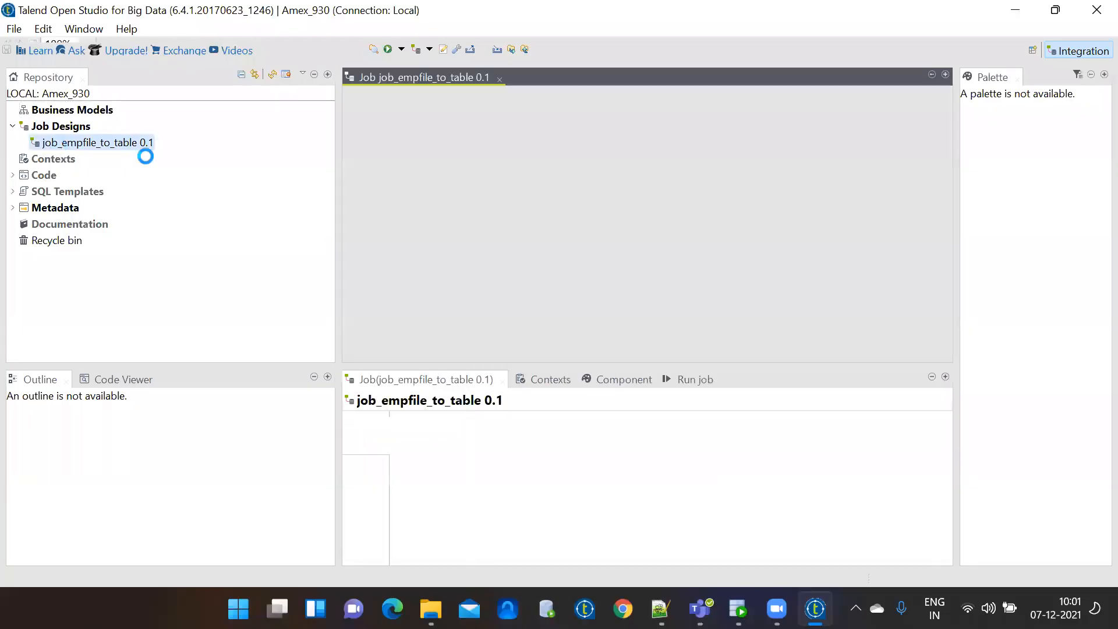
Leave the empty job_empfile_to_table canvas unchanged and bring up employe.txt in Notepad++.
left_click_drag(408, 160, 847, 264)
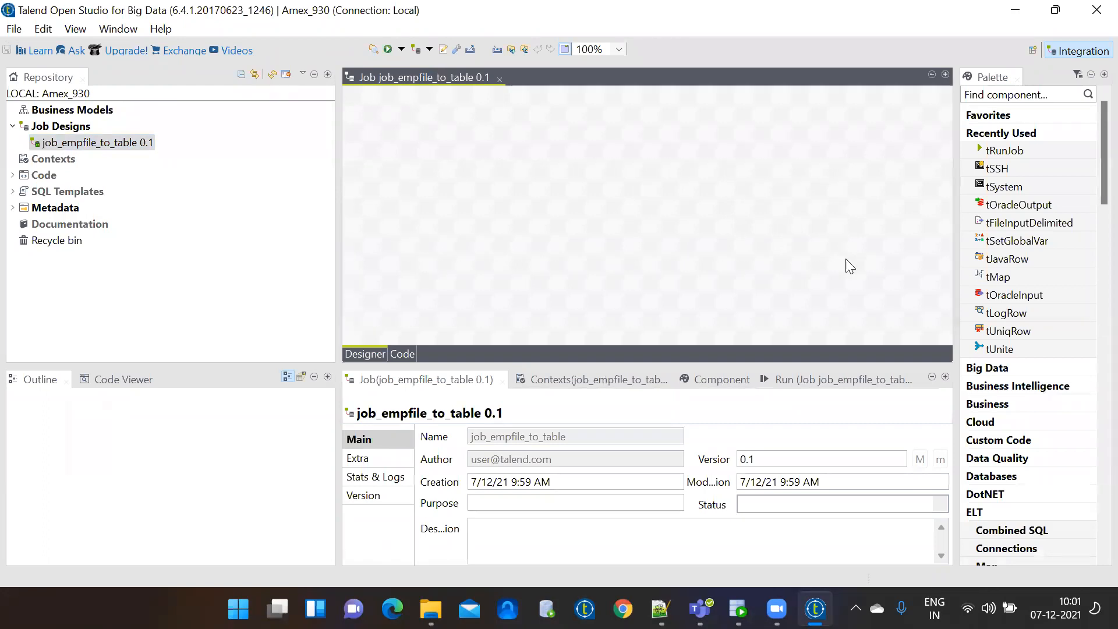
double_click(412, 78)
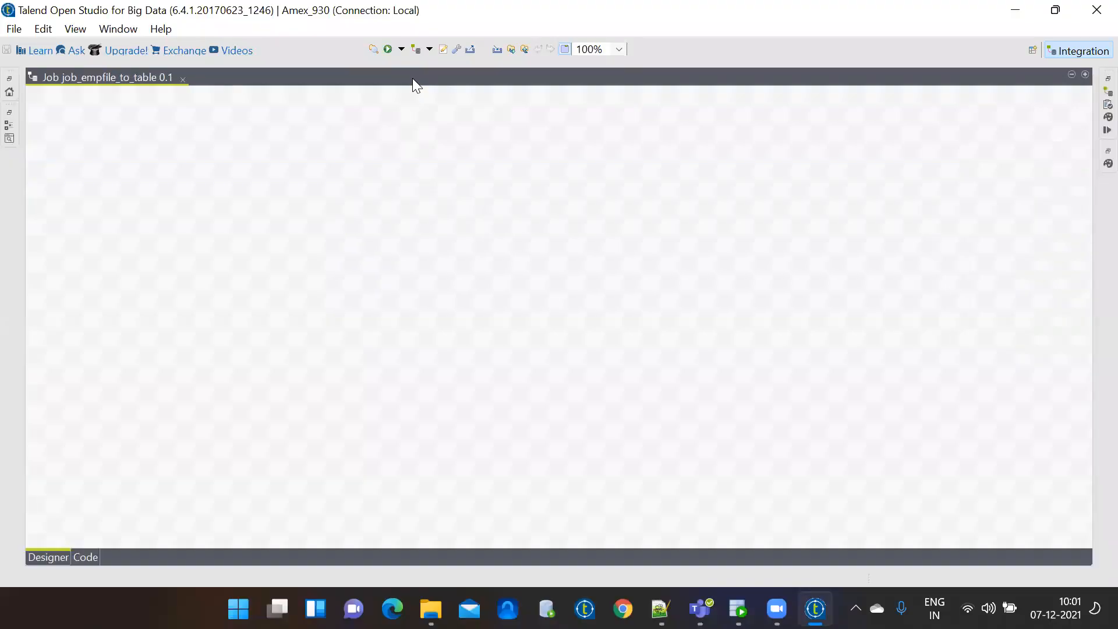
double_click(133, 79)
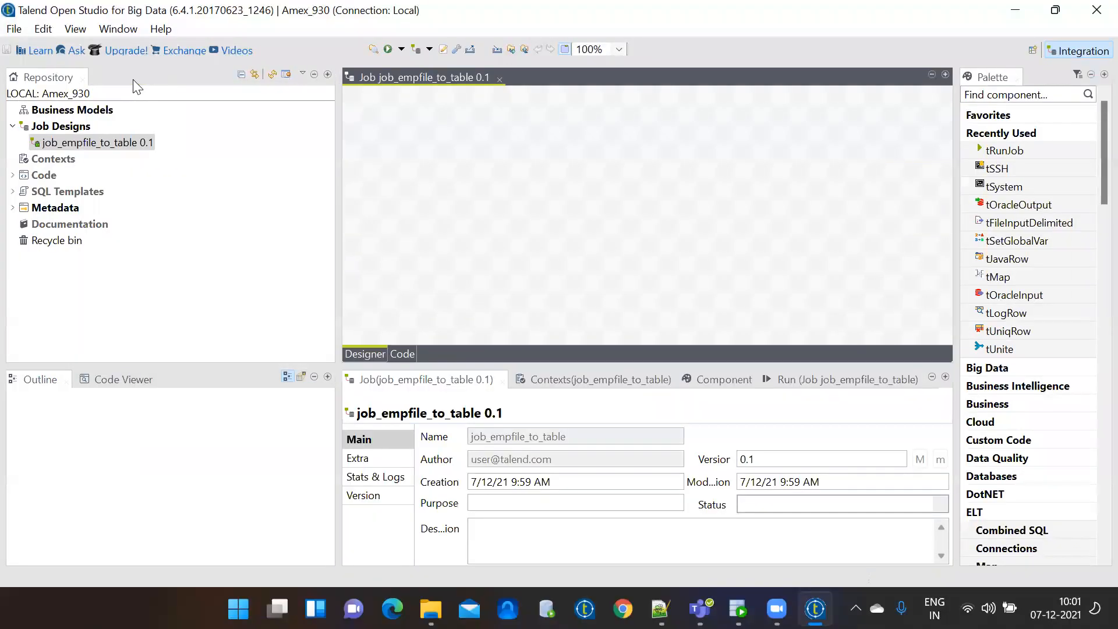
double_click(420, 79)
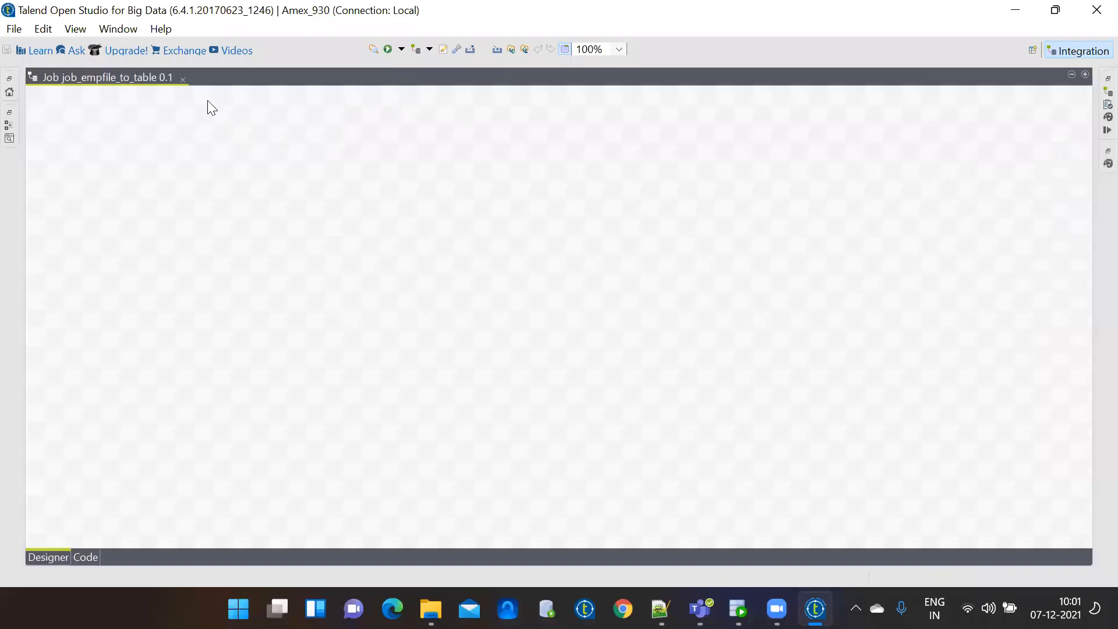
double_click(140, 78)
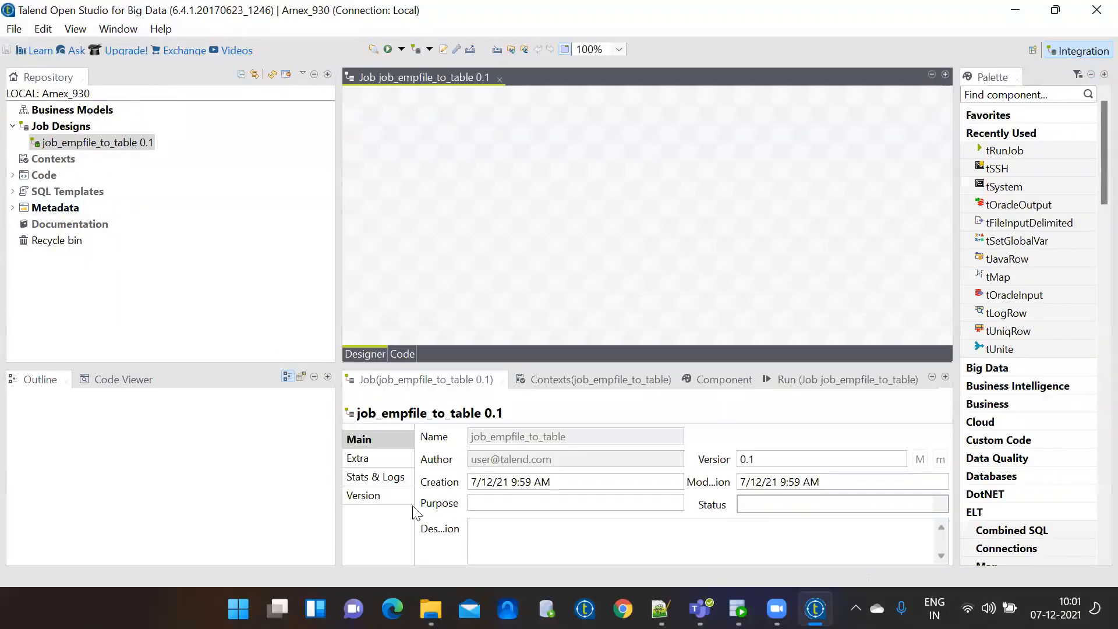
left_click(660, 608)
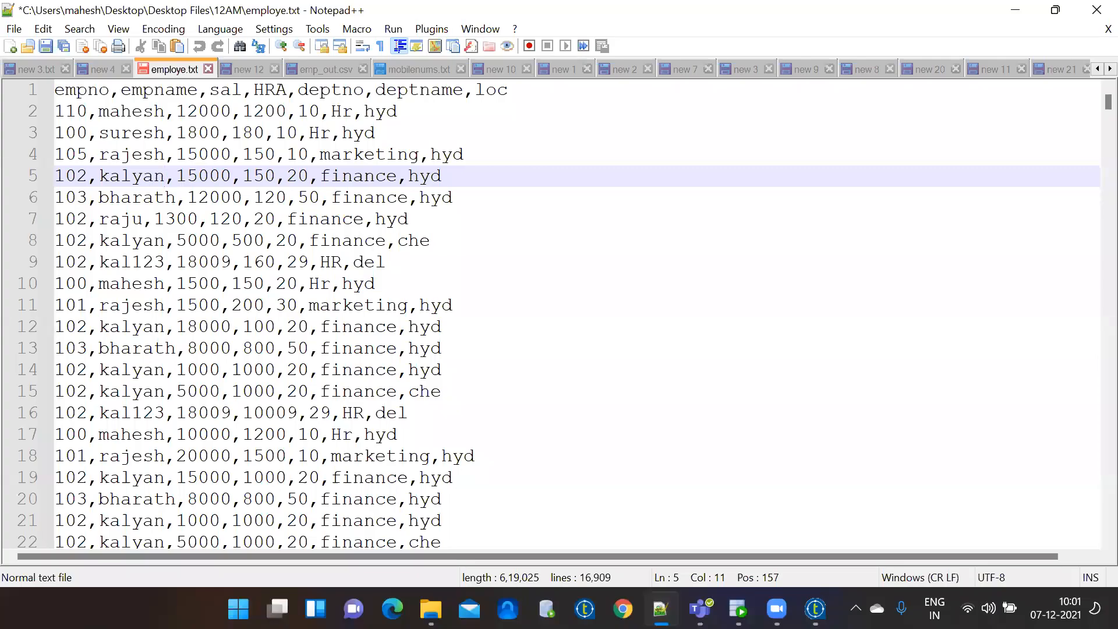
Add the employee 0.1 file metadata as a tFileInputDelimited component, then drop oracle_dev onto the canvas.
left_click(660, 609)
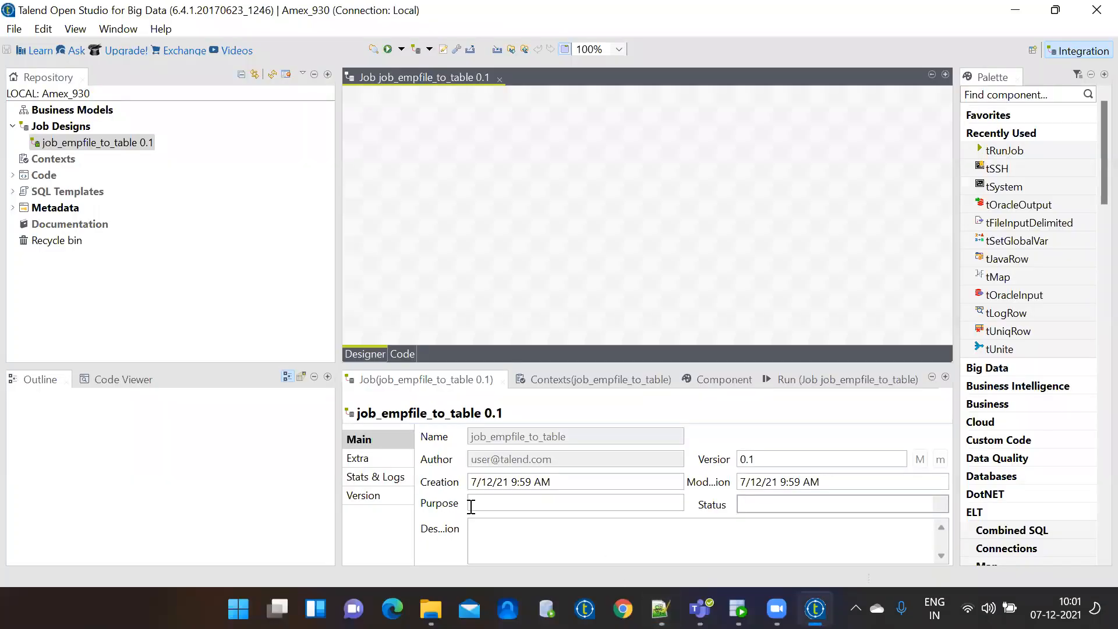
left_click(11, 216)
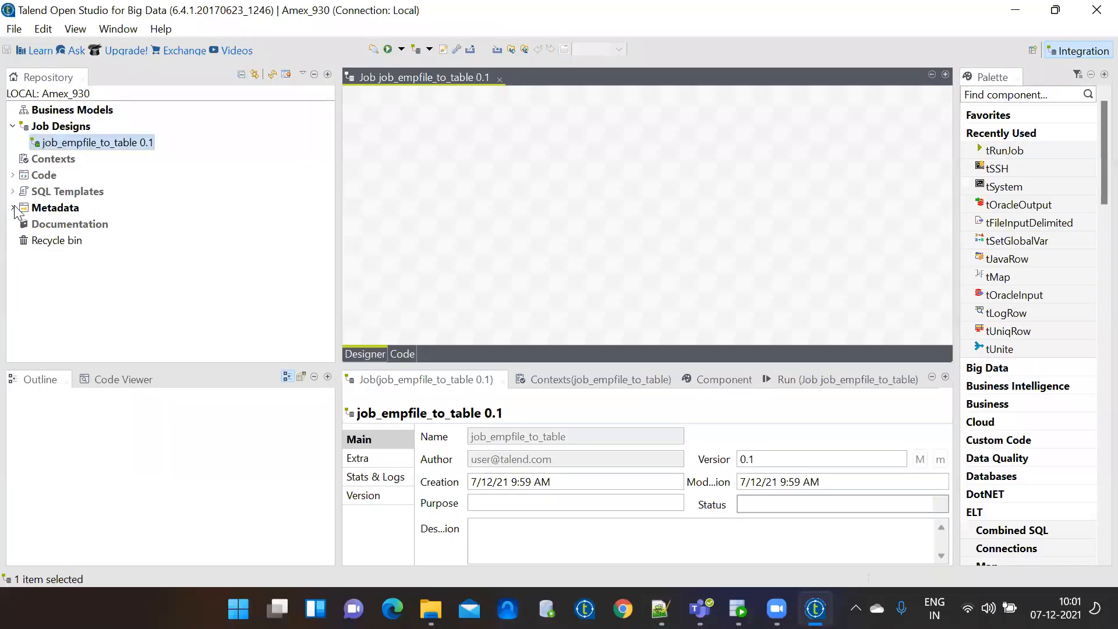
left_click(12, 208)
left_click(24, 142)
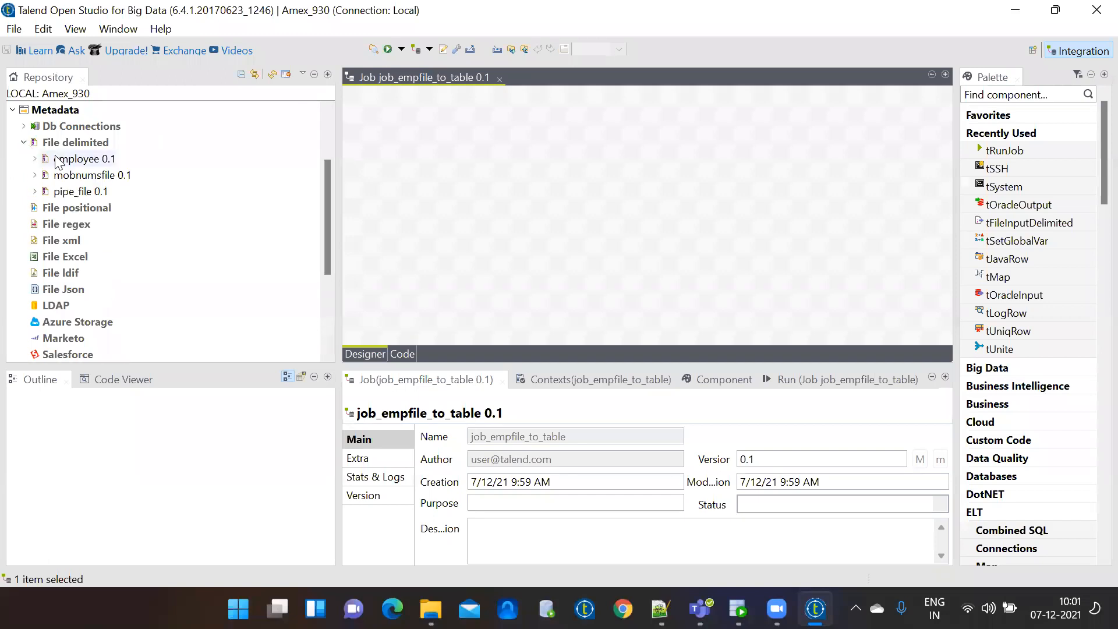
left_click_drag(76, 165, 483, 191)
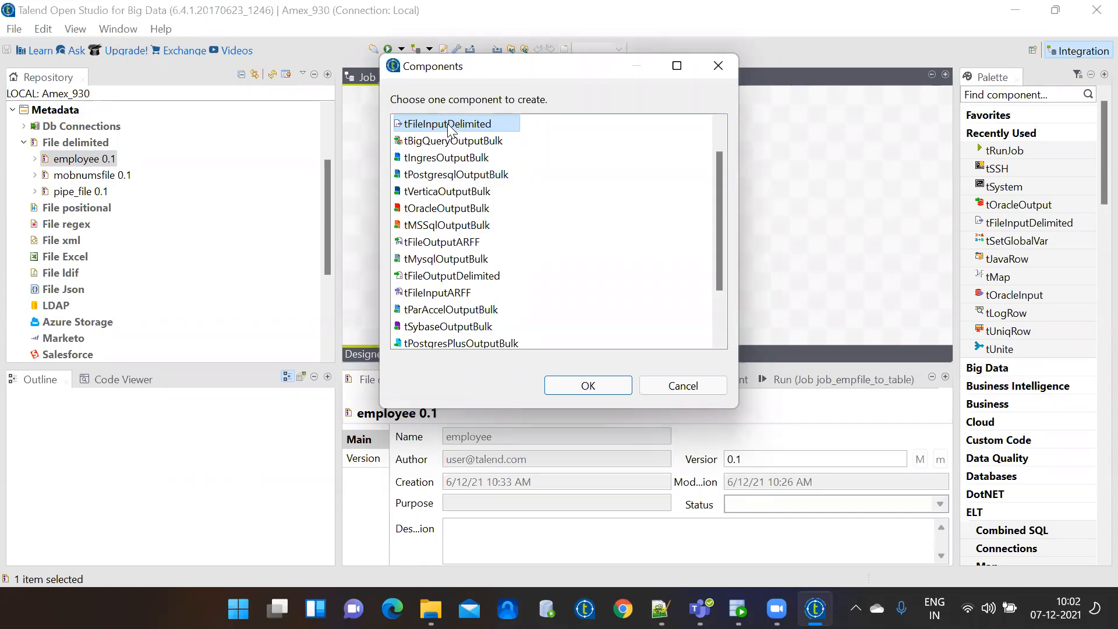
double_click(446, 128)
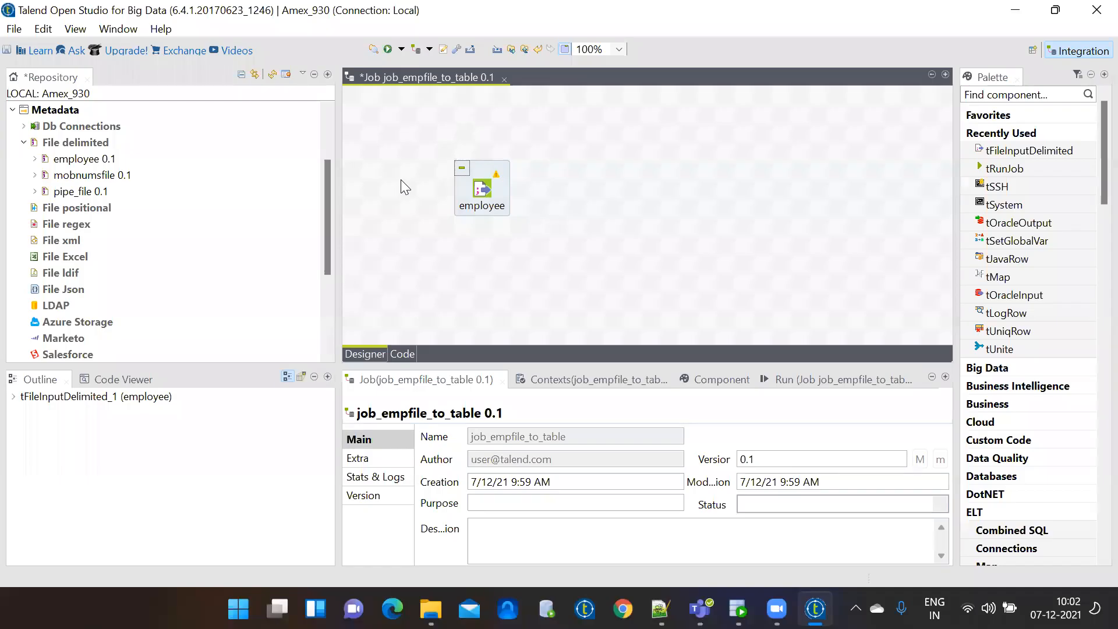
left_click(23, 126)
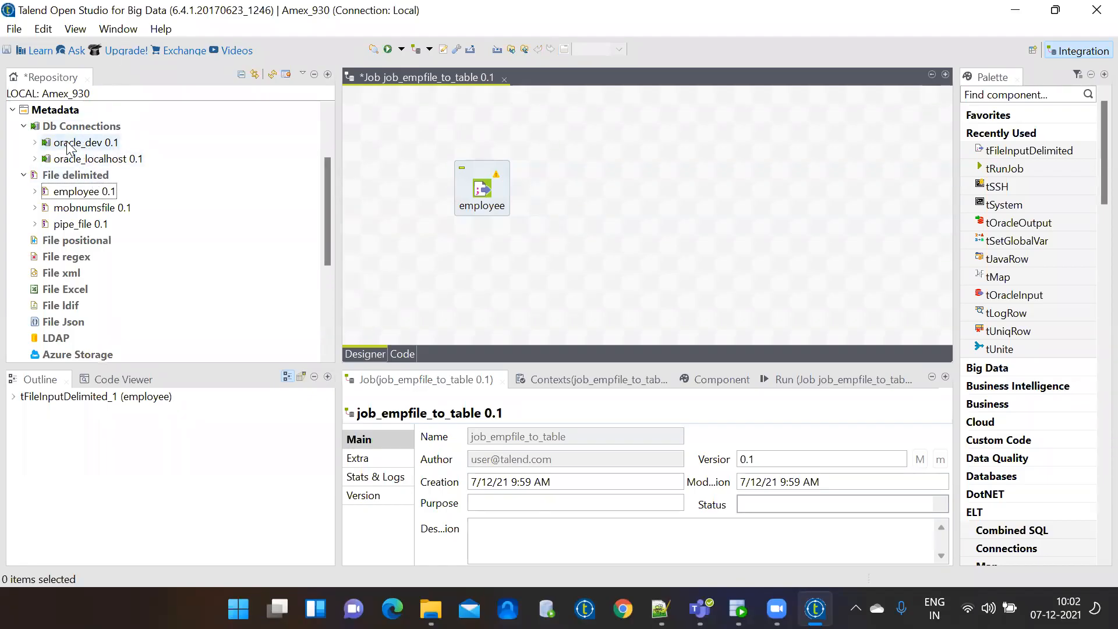
left_click_drag(67, 146, 751, 197)
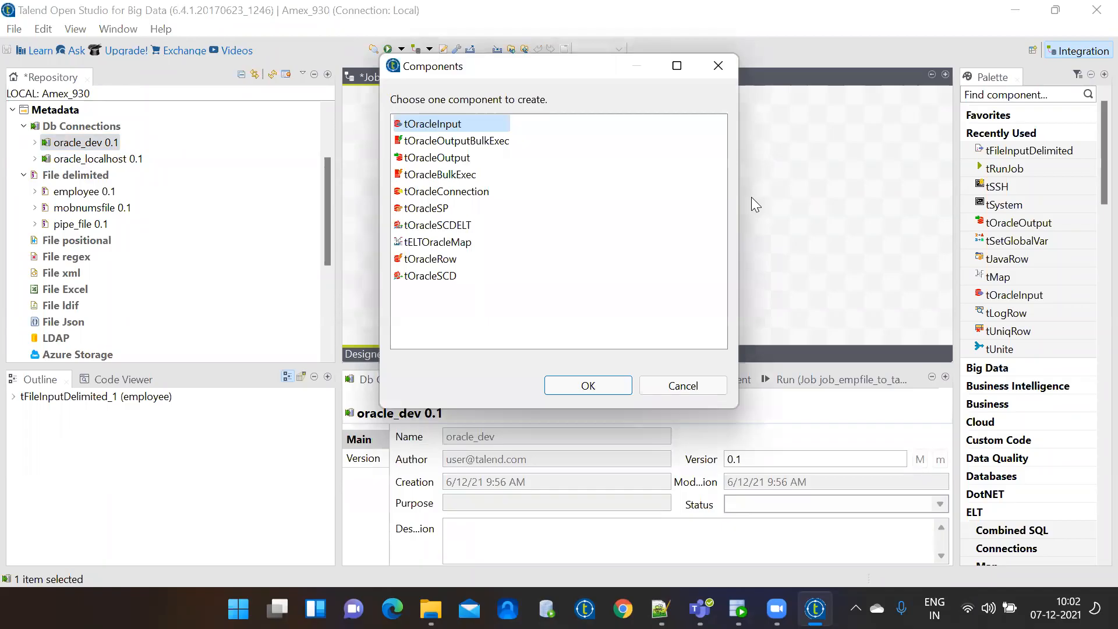
Add oracle_dev as a tOracleOutput component and maximize the job designer.
left_click(443, 158)
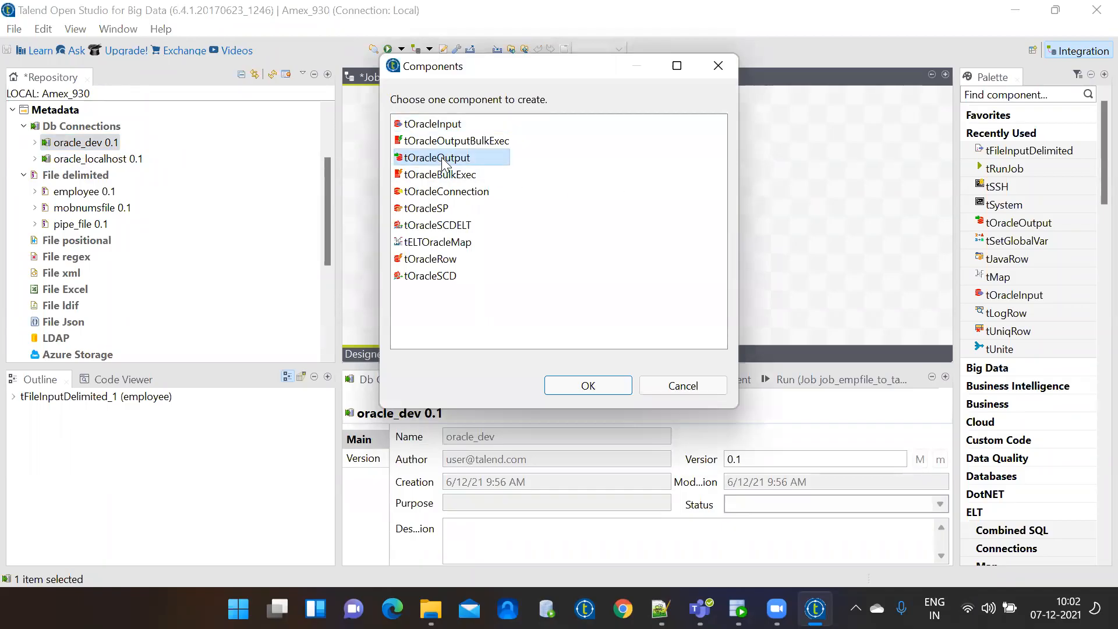
double_click(442, 160)
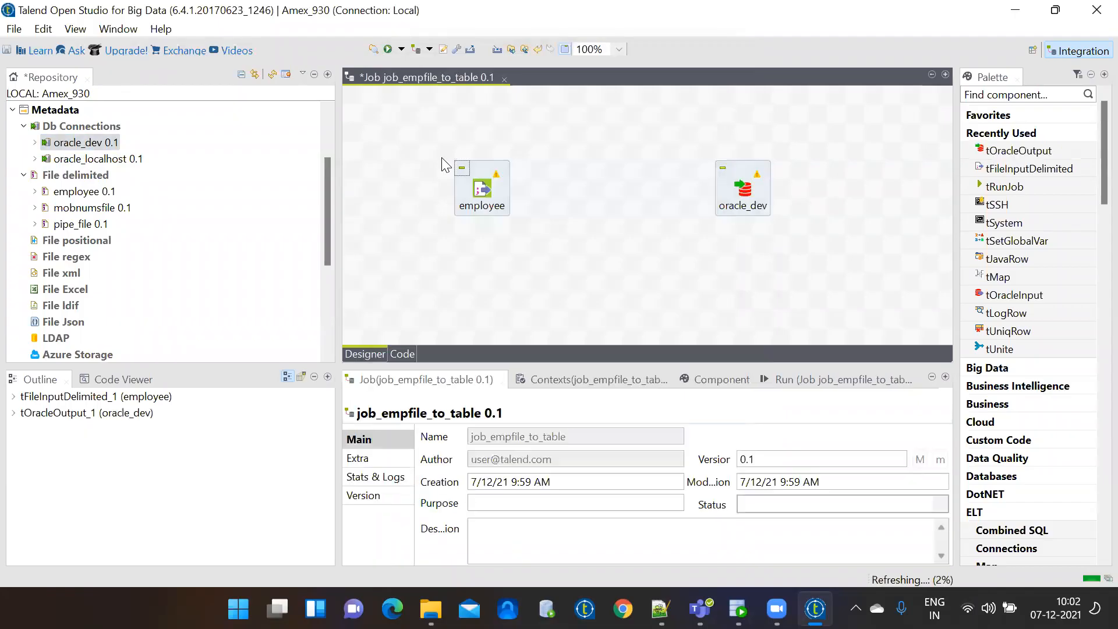
double_click(422, 71)
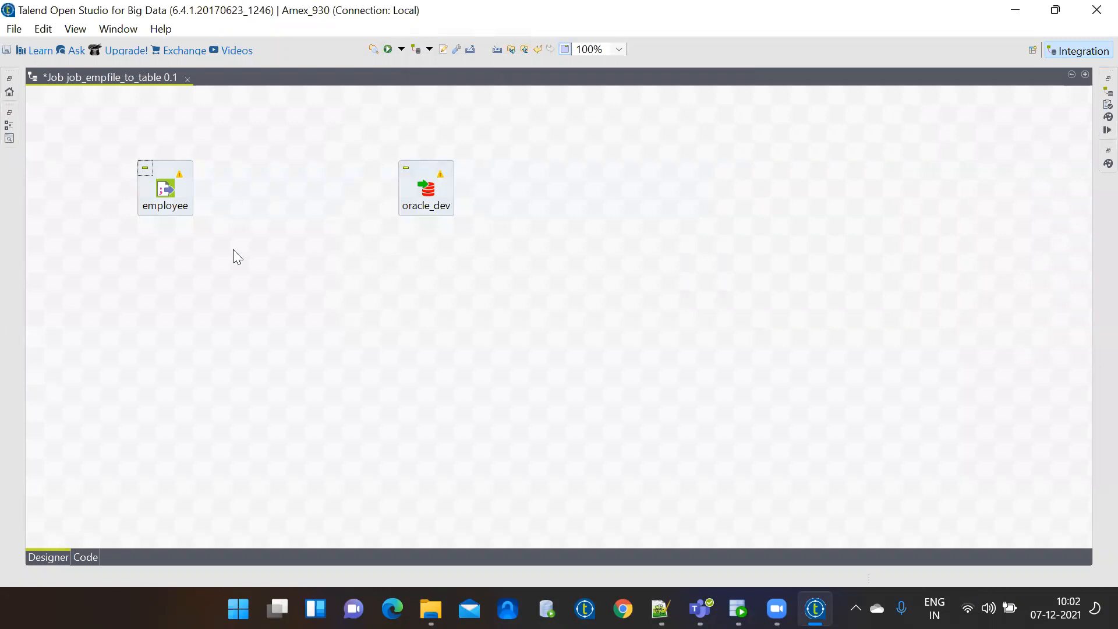
Zoom the diagram to 125% and link employee to oracle_dev with a row1 (Main) connection.
left_click(619, 49)
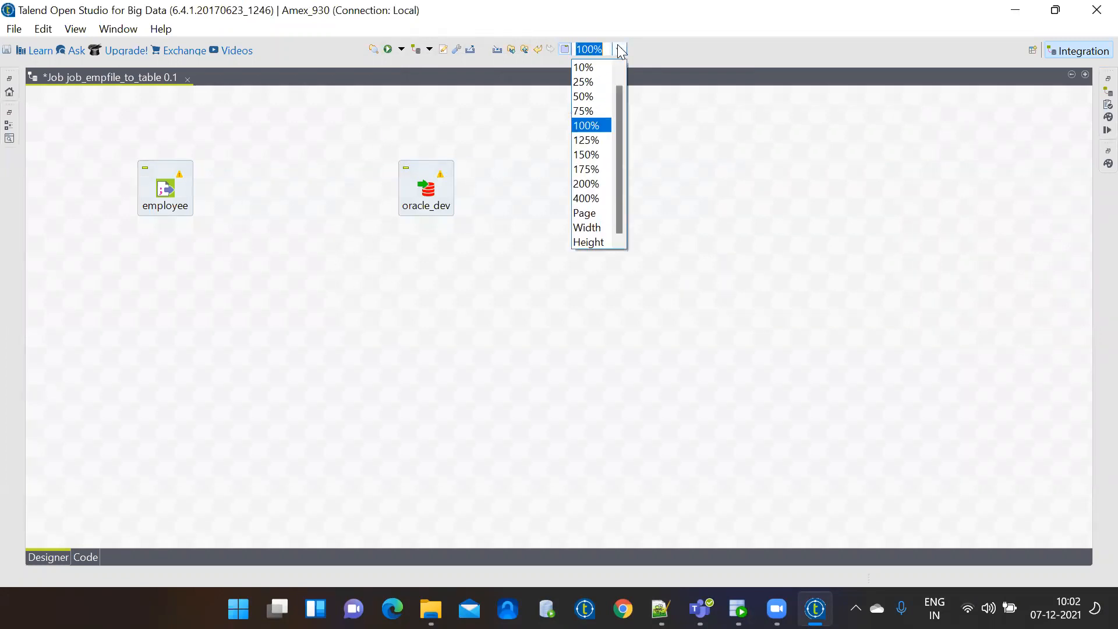
left_click(593, 144)
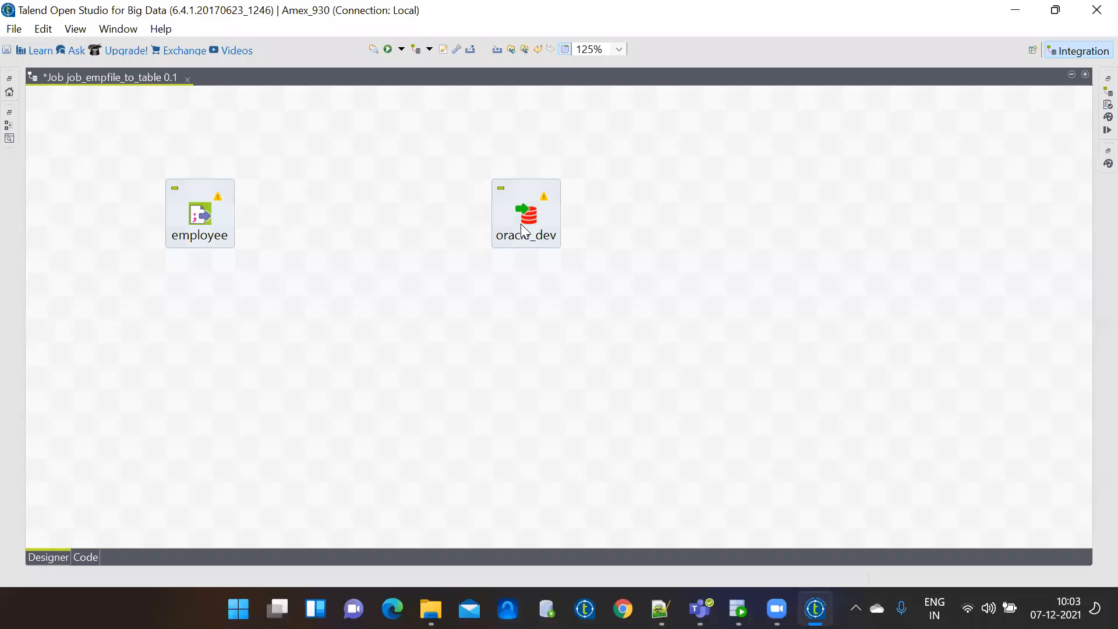
left_click(223, 231)
left_click(205, 219)
left_click(204, 193)
left_click(201, 218)
right_click(204, 221)
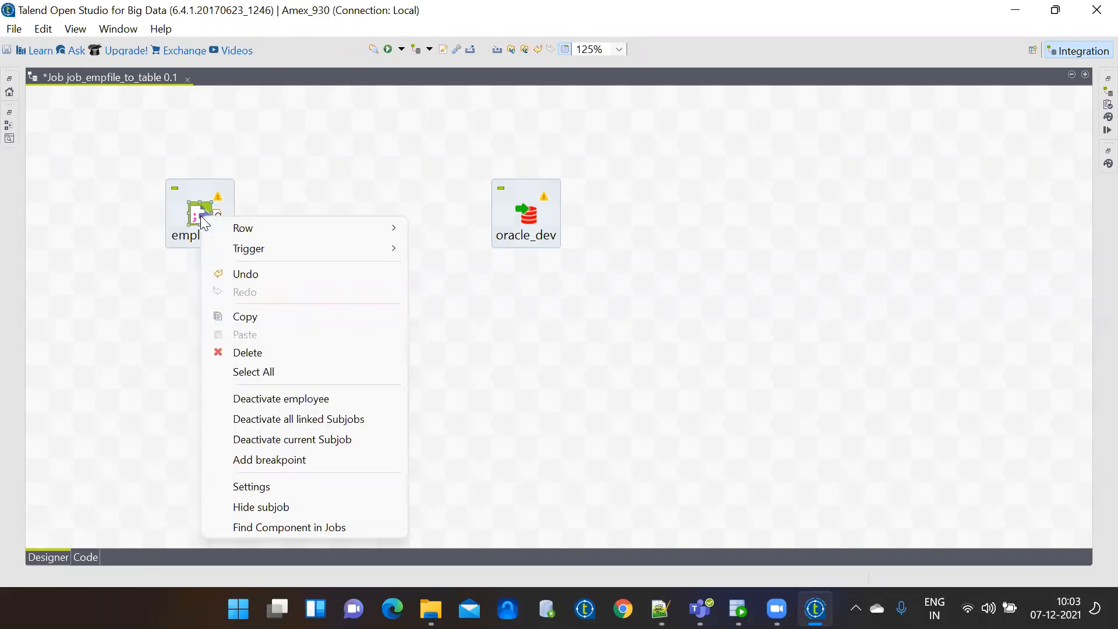
mouse_move(228, 229)
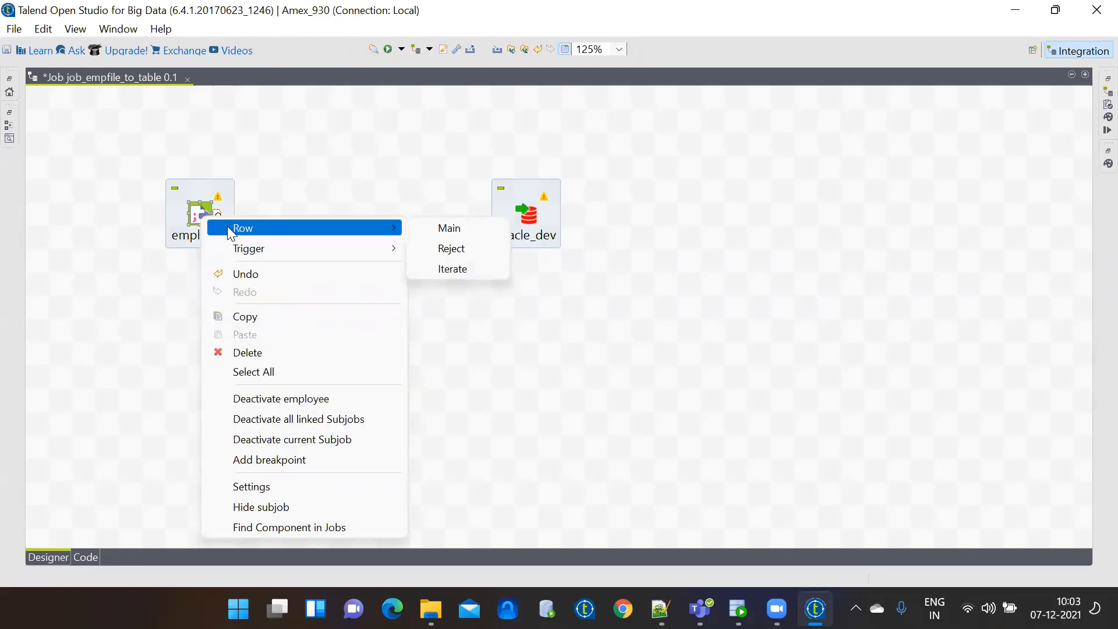
left_click(459, 227)
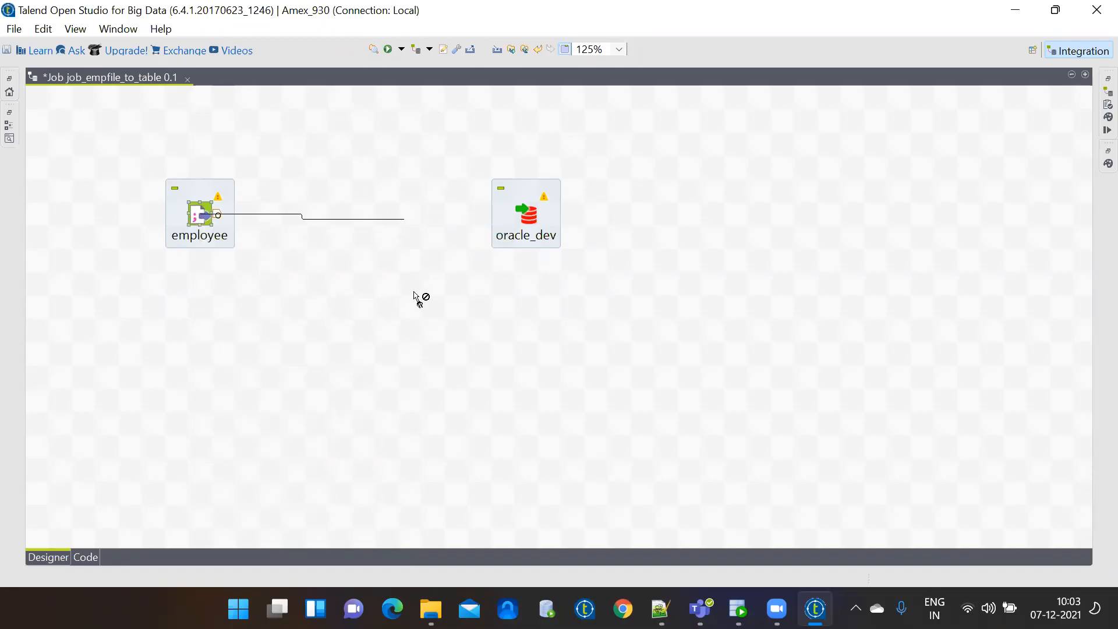
left_click(531, 222)
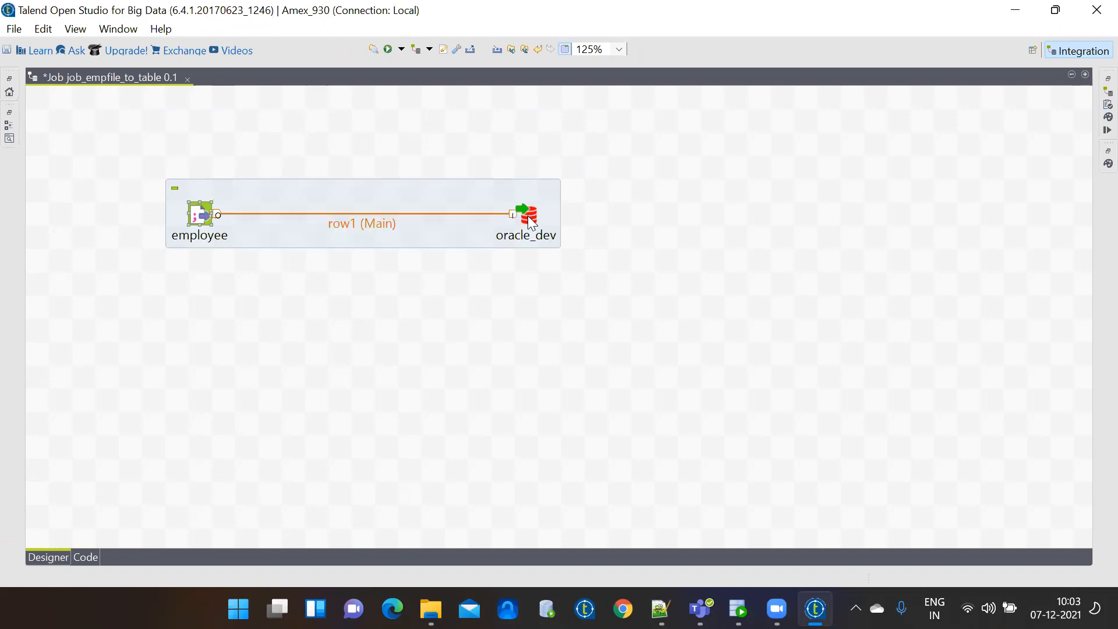
left_click(431, 193)
Delete the subjob, save the emptied job, and re-add employee 0.1 as tFileInputDelimited.
key("Delete")
key("ctrl+s")
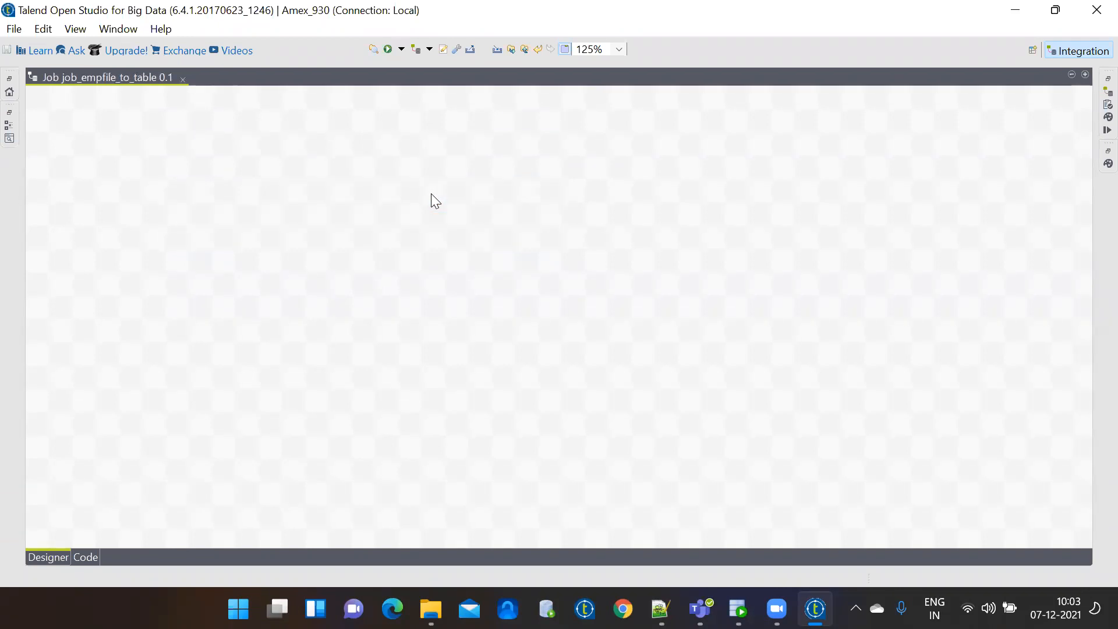
double_click(109, 79)
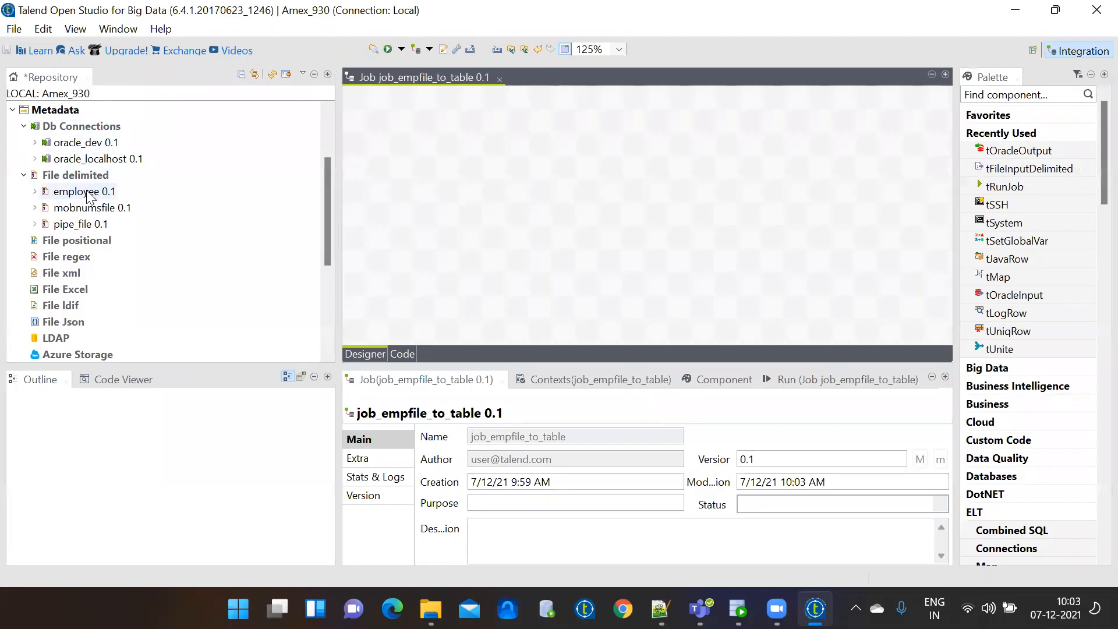
left_click_drag(88, 197, 491, 192)
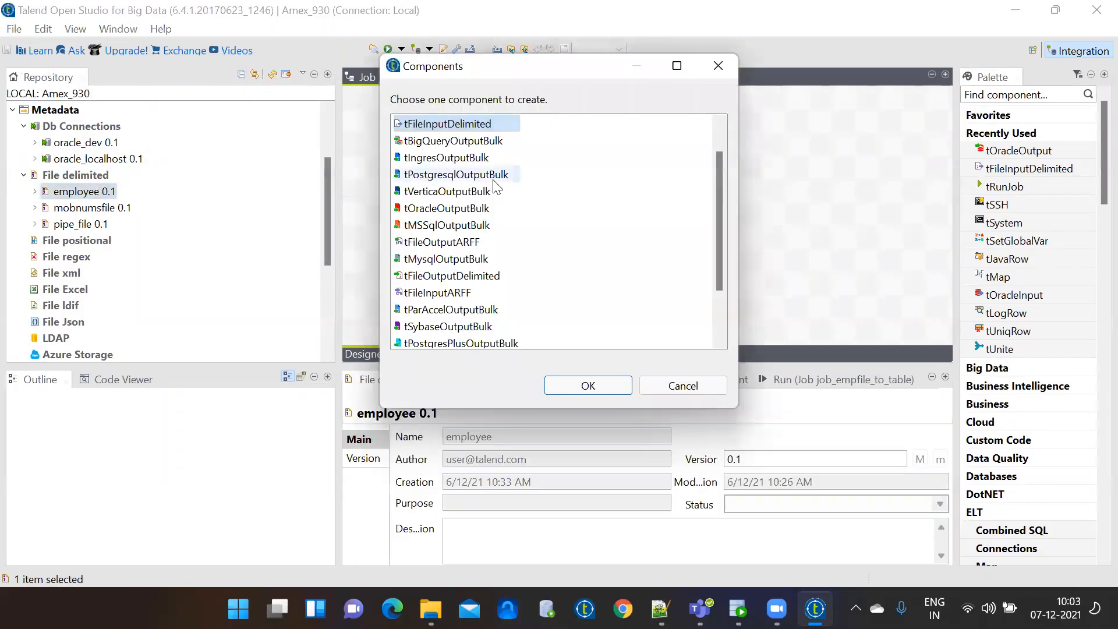
double_click(459, 124)
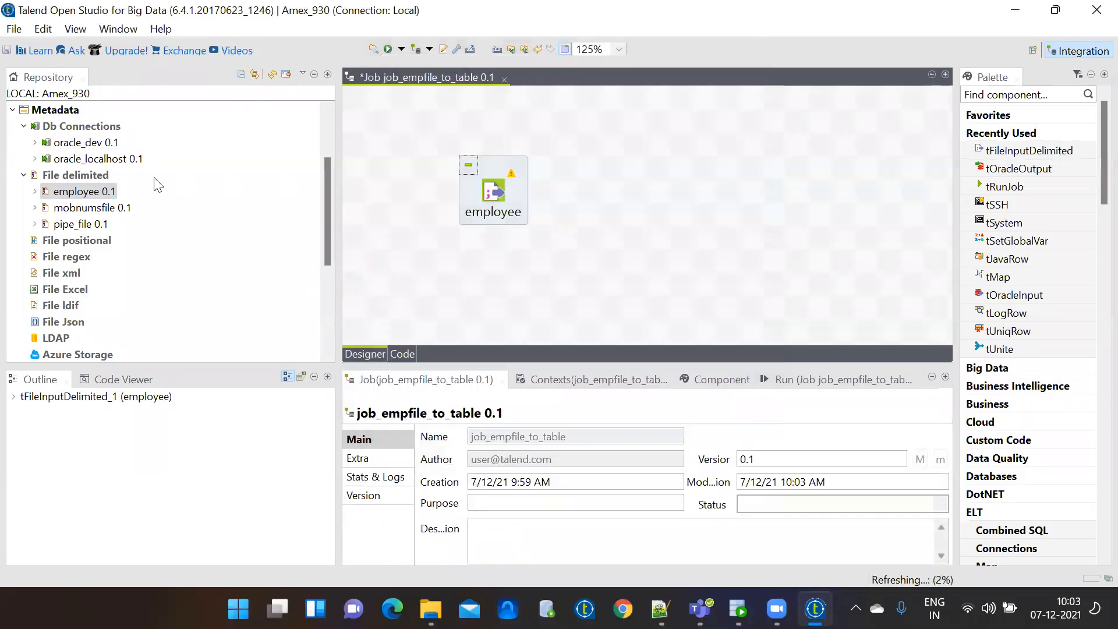
Re-add oracle_dev as a tOracleOutput component and maximize the job designer.
left_click_drag(85, 146, 721, 187)
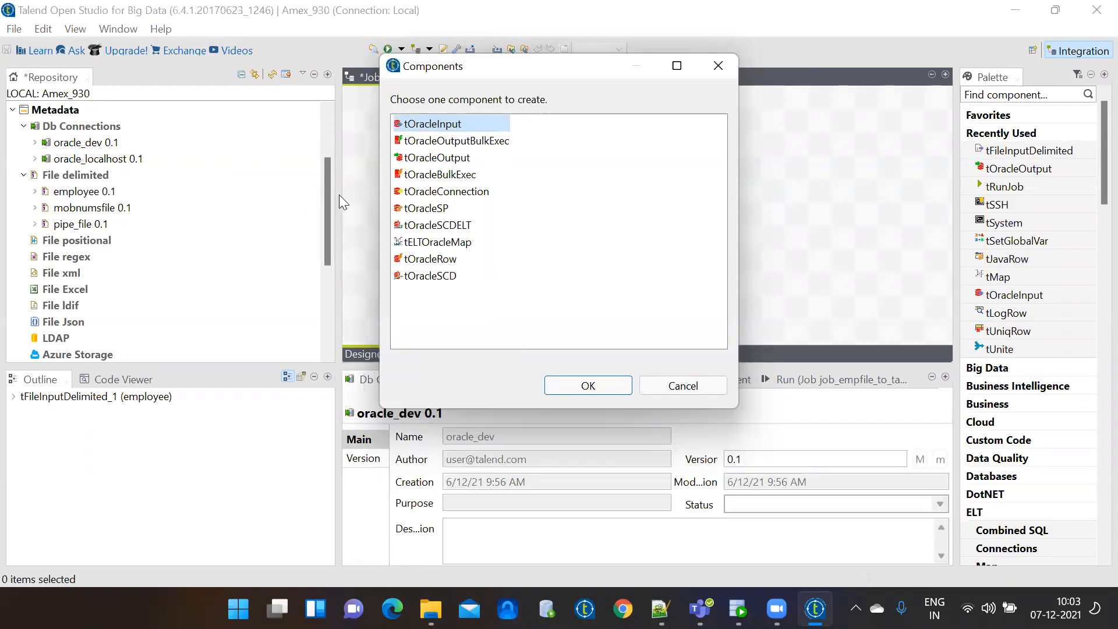
double_click(438, 162)
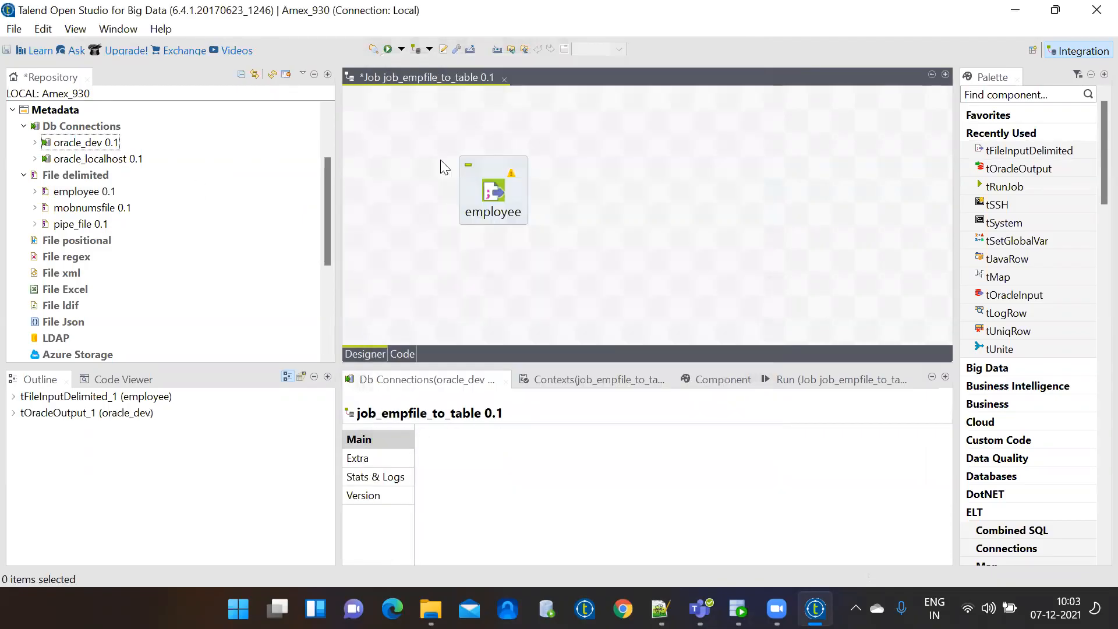
double_click(436, 76)
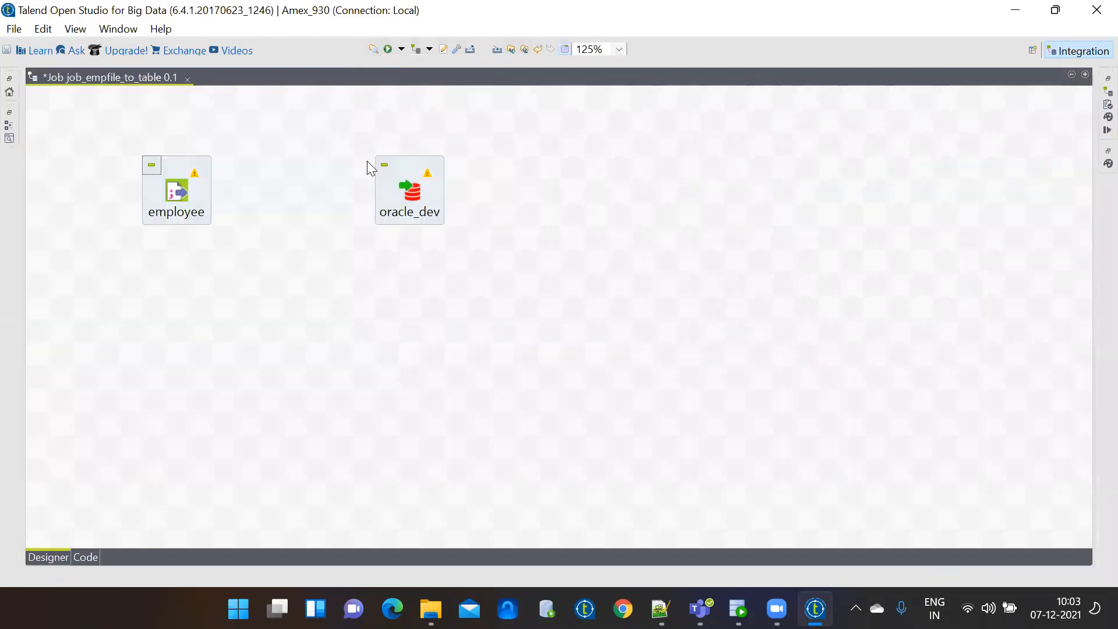
Link employee to oracle_dev with a row1 (Main) connection.
left_click(184, 193)
right_click(185, 198)
mouse_move(230, 213)
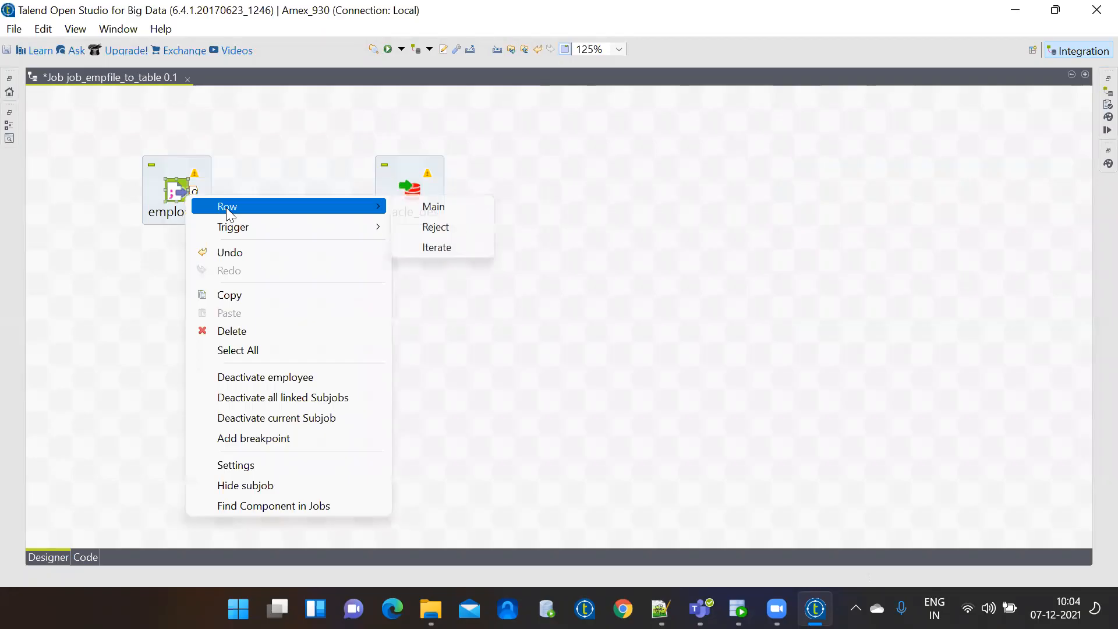
left_click(237, 167)
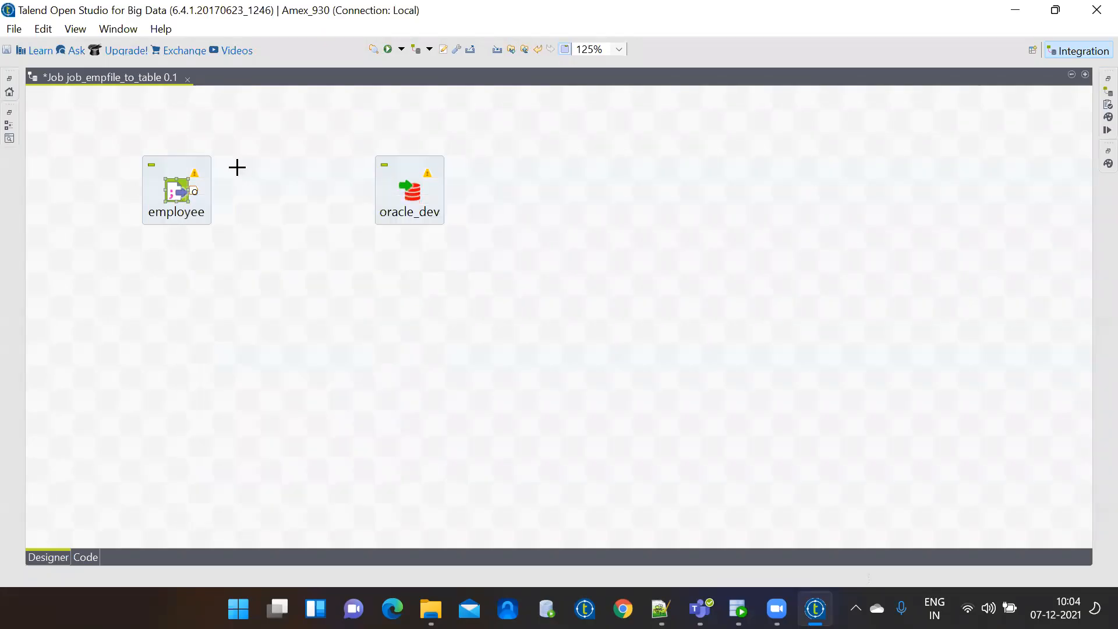
right_click(192, 173)
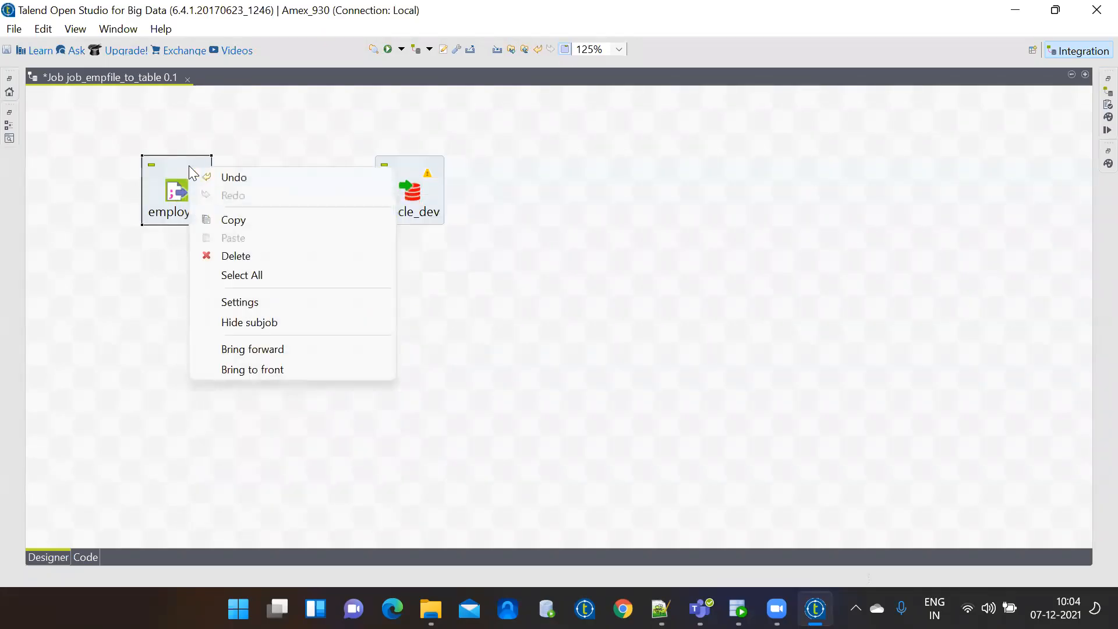
left_click(174, 189)
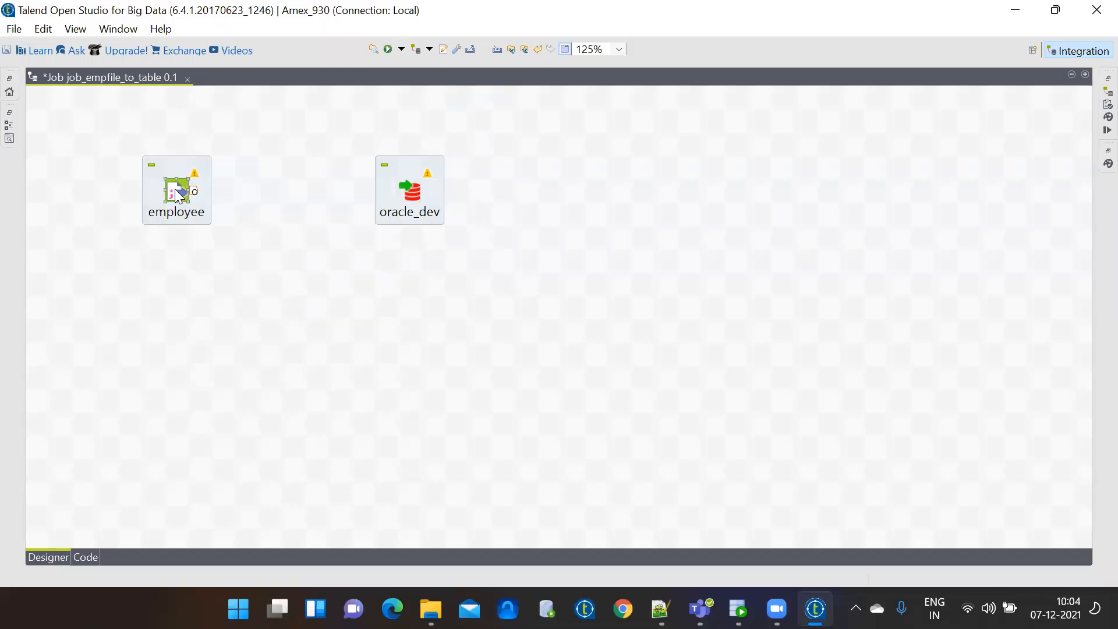
right_click(174, 189)
mouse_move(197, 200)
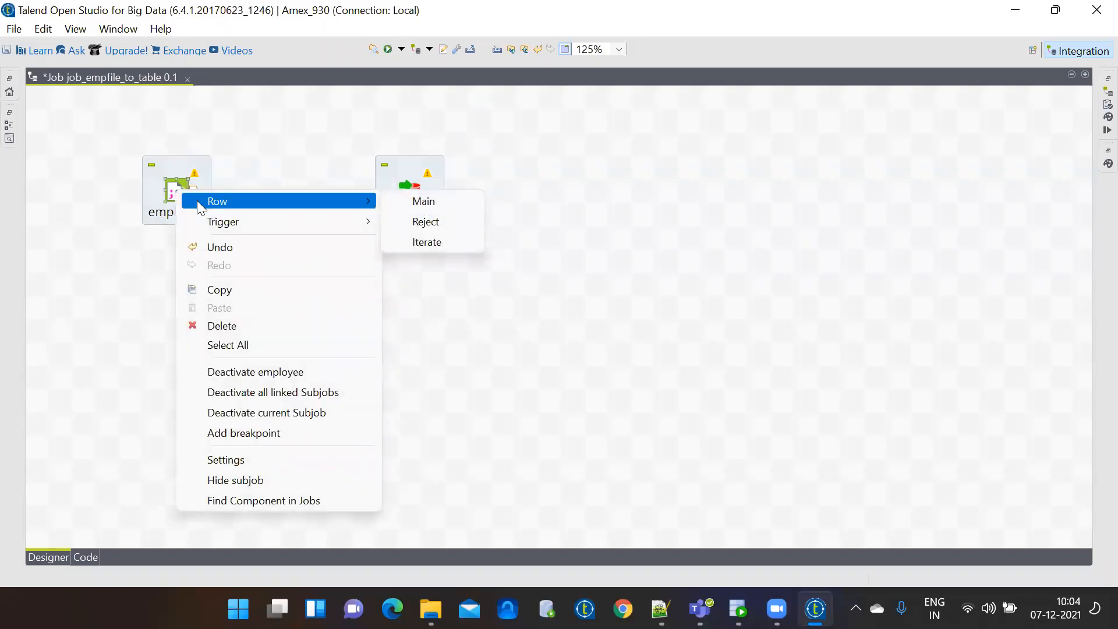
left_click(408, 202)
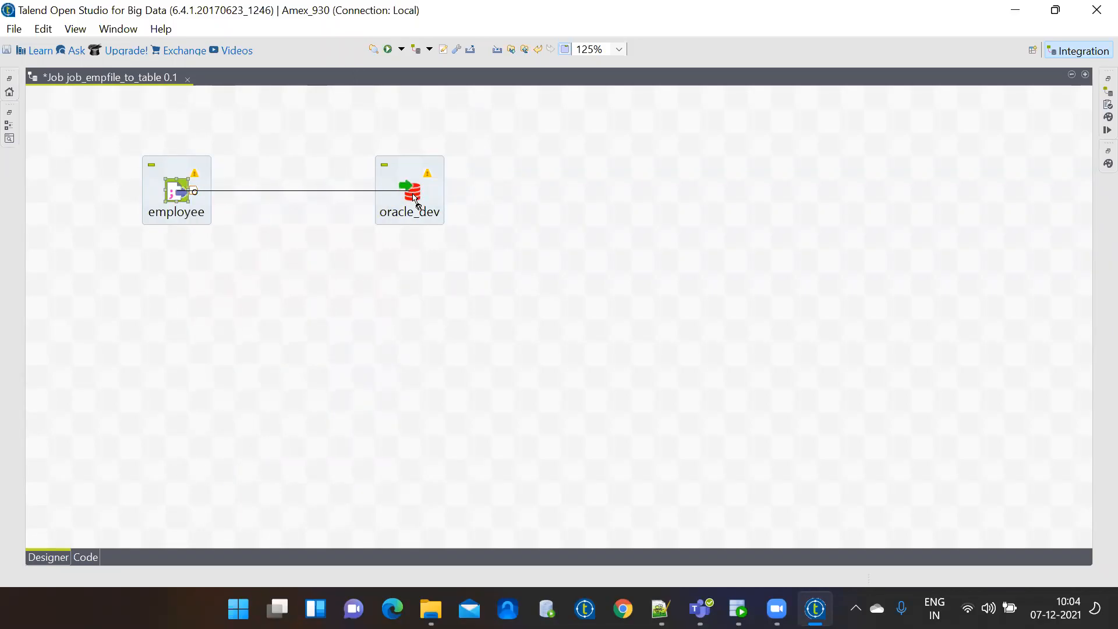
left_click(410, 197)
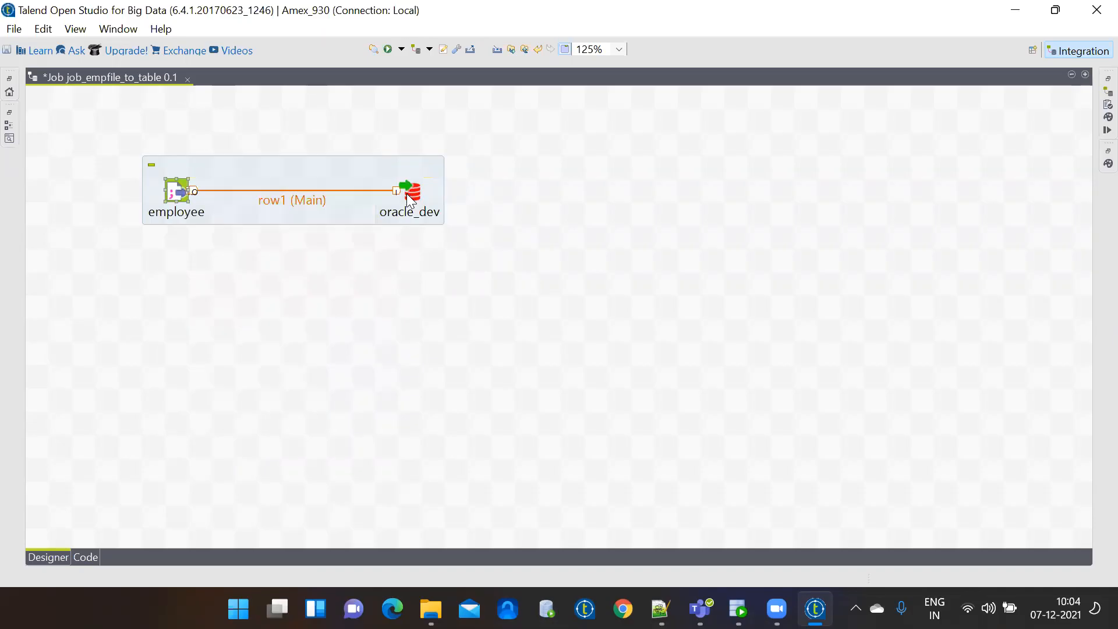
Move oracle_dev further right and bring up its component settings.
left_click_drag(406, 193, 507, 195)
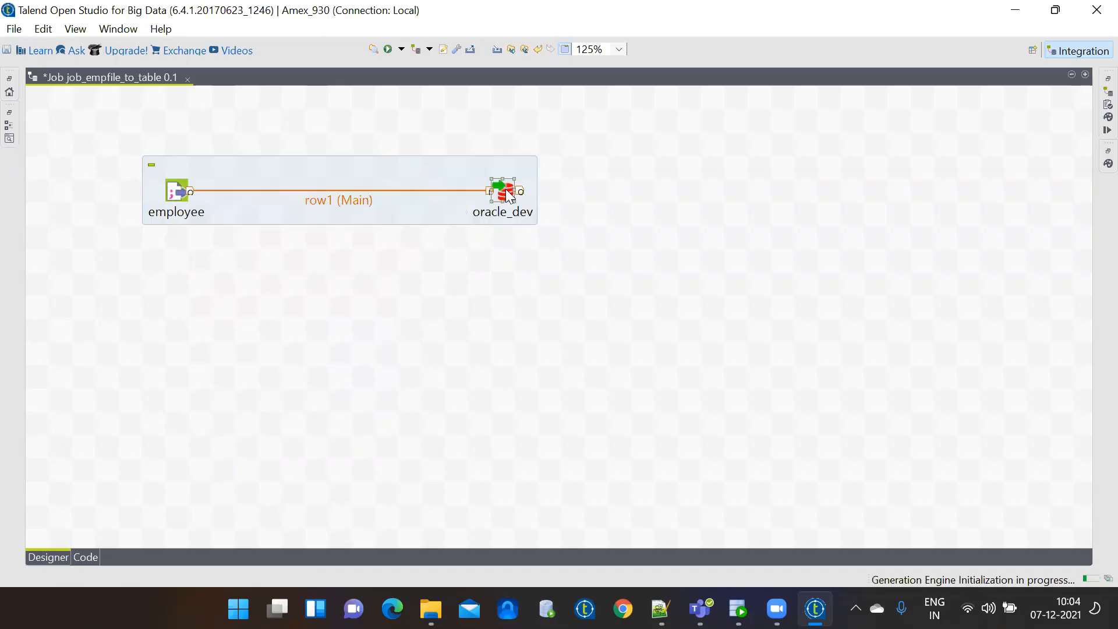
double_click(508, 195)
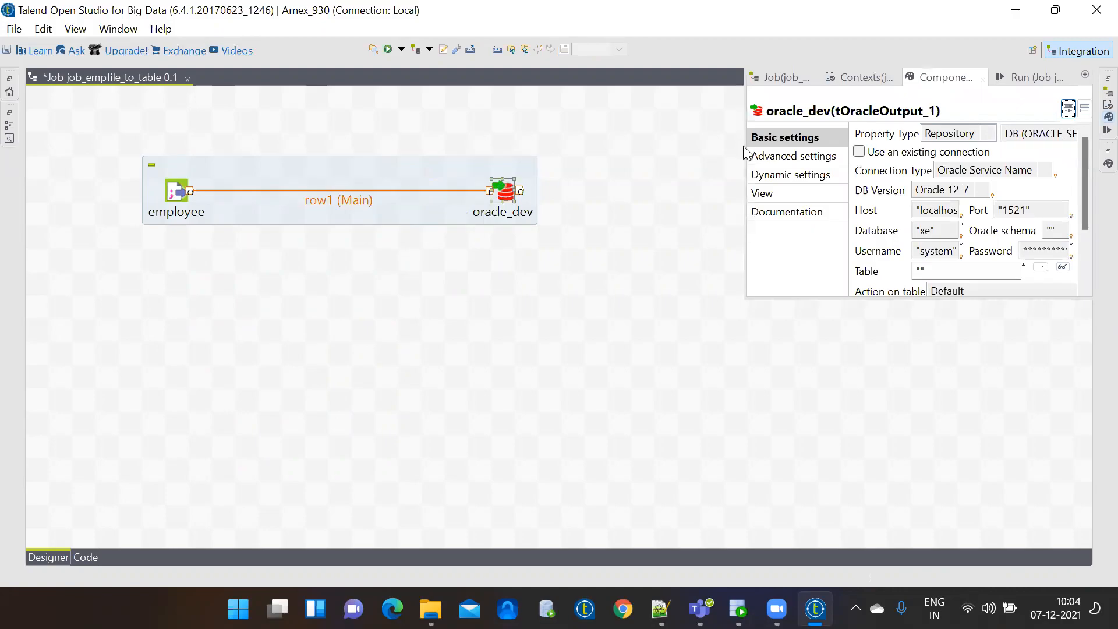
left_click_drag(746, 155, 598, 159)
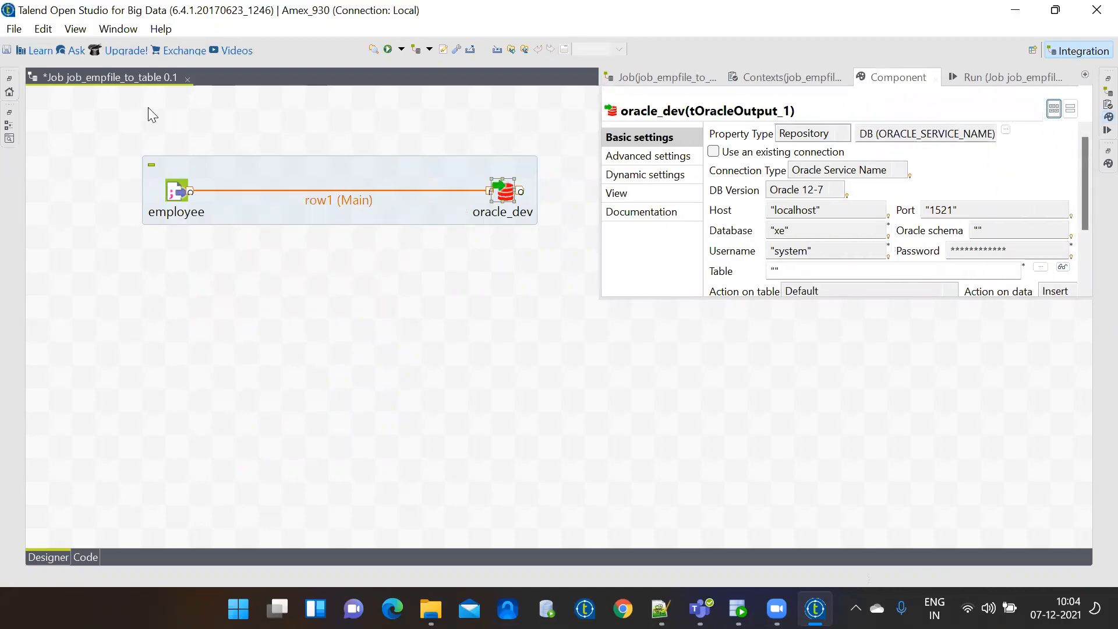
double_click(124, 76)
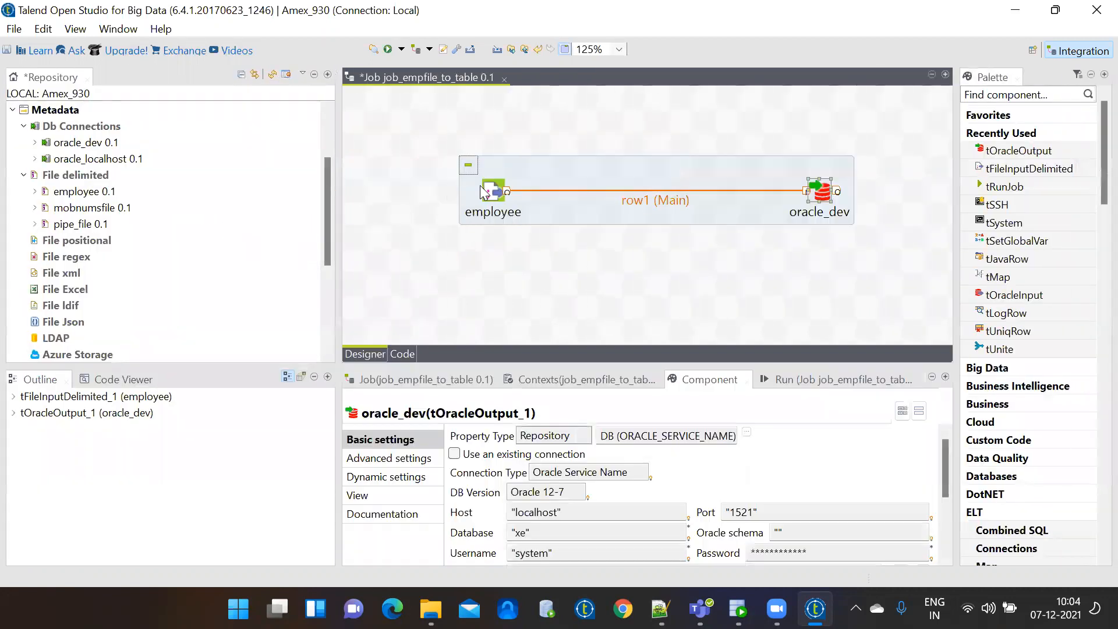
left_click(493, 191)
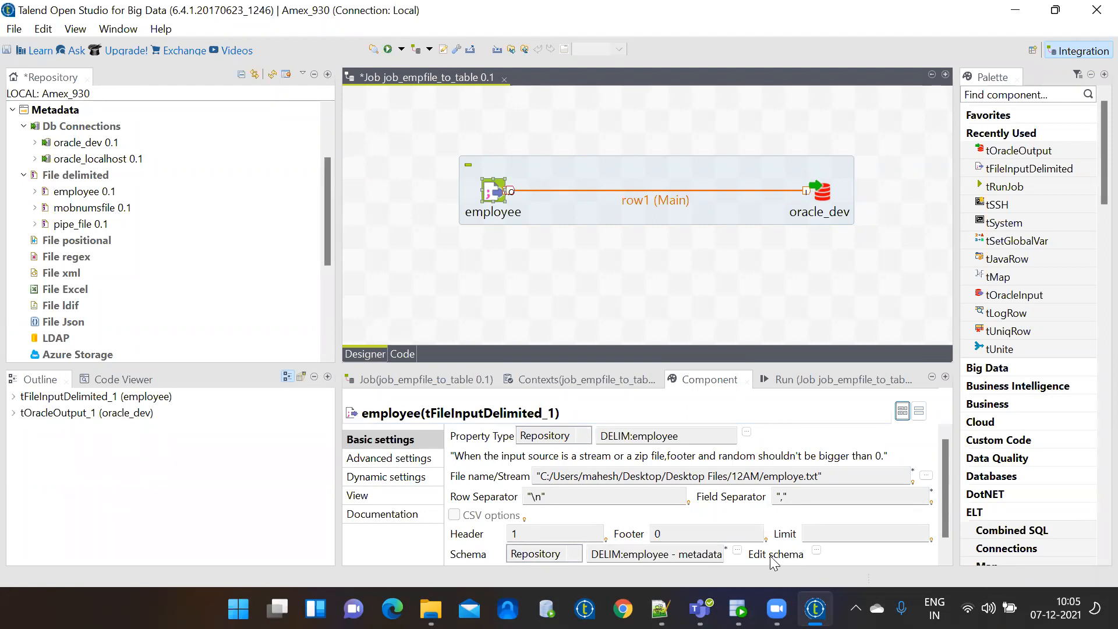
left_click(818, 551)
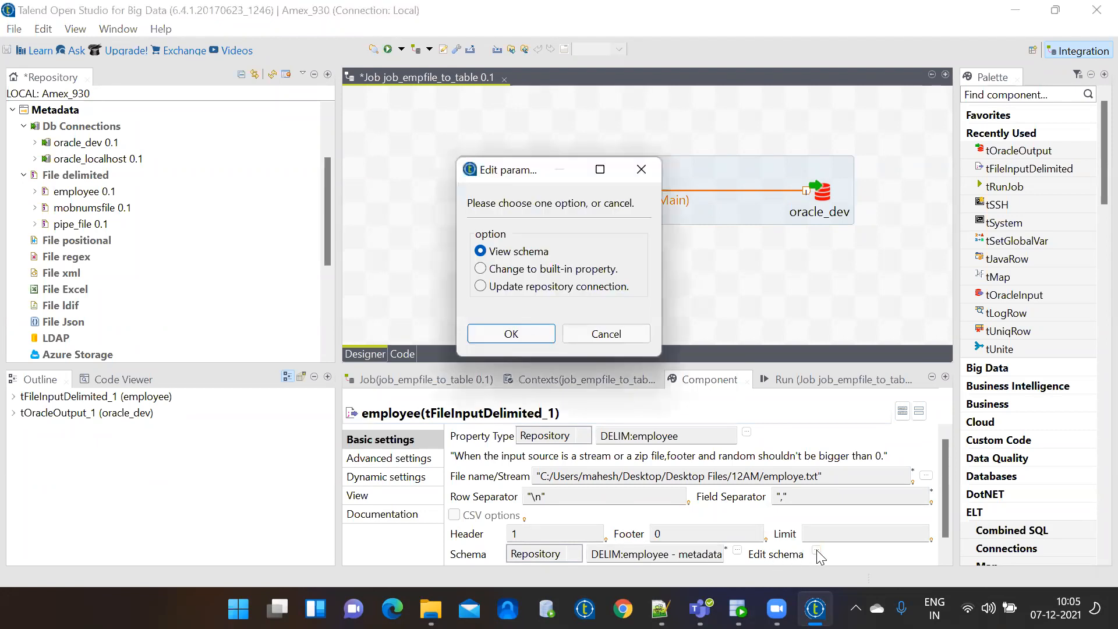
left_click(523, 337)
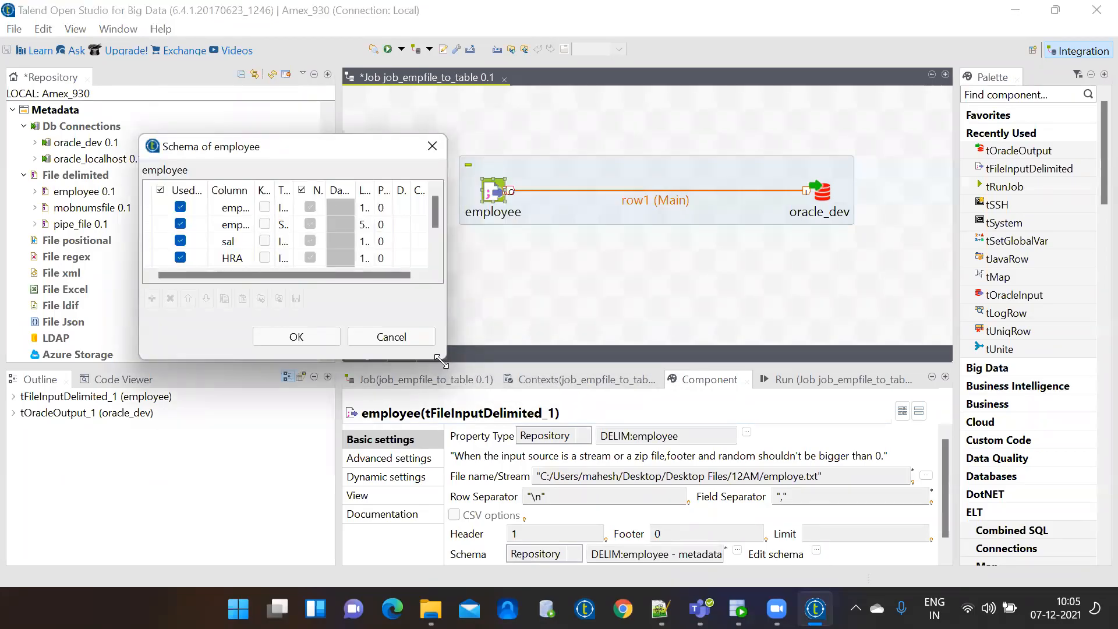
left_click_drag(441, 361, 706, 491)
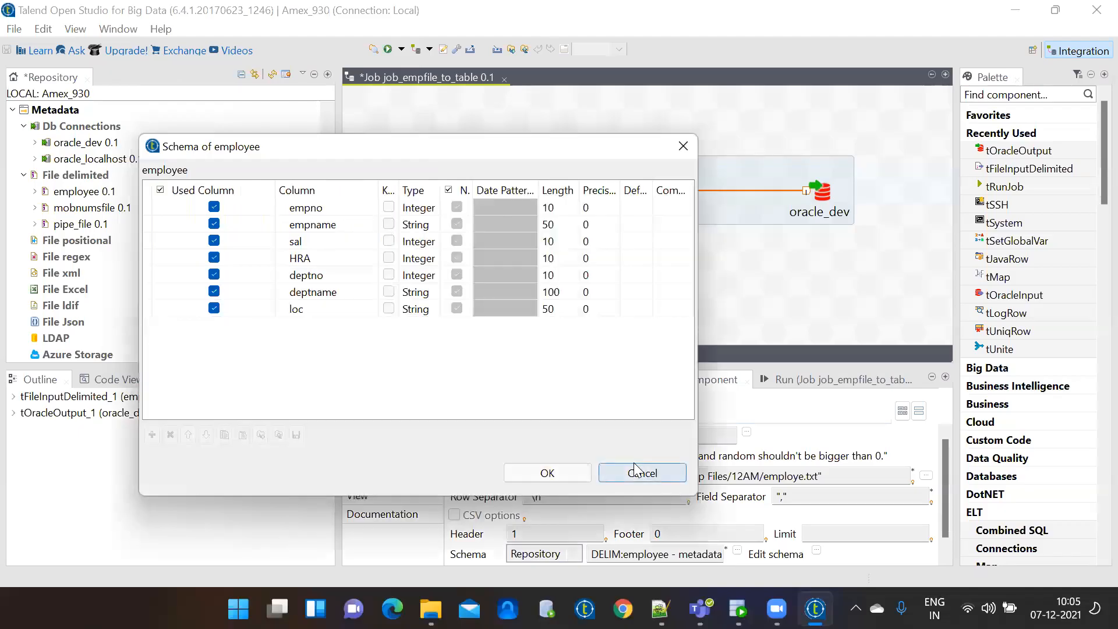
left_click(639, 471)
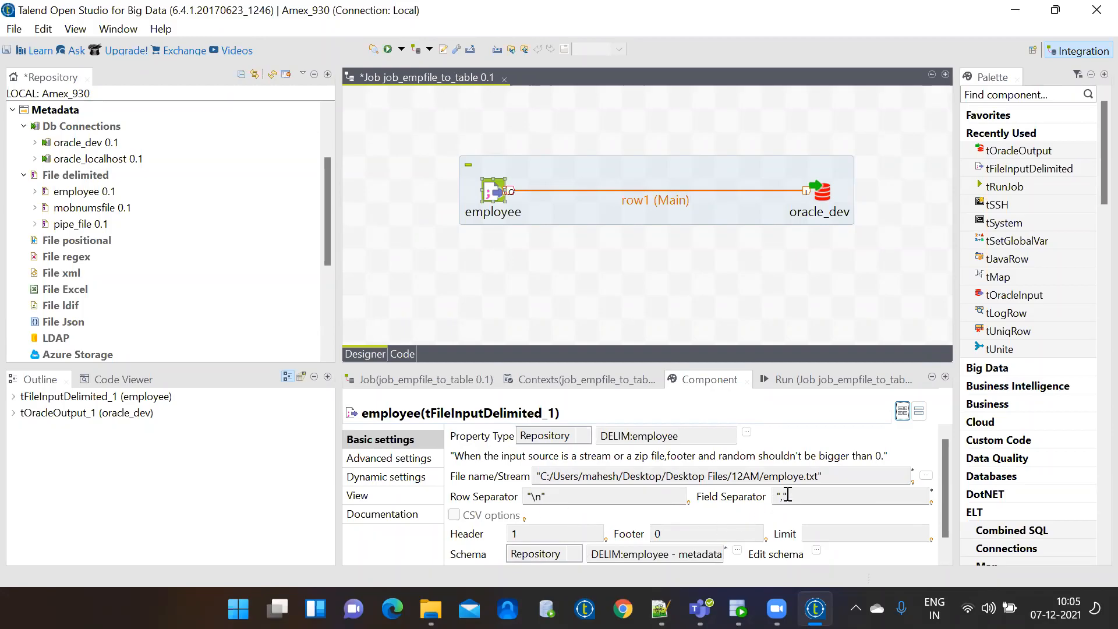
left_click(816, 552)
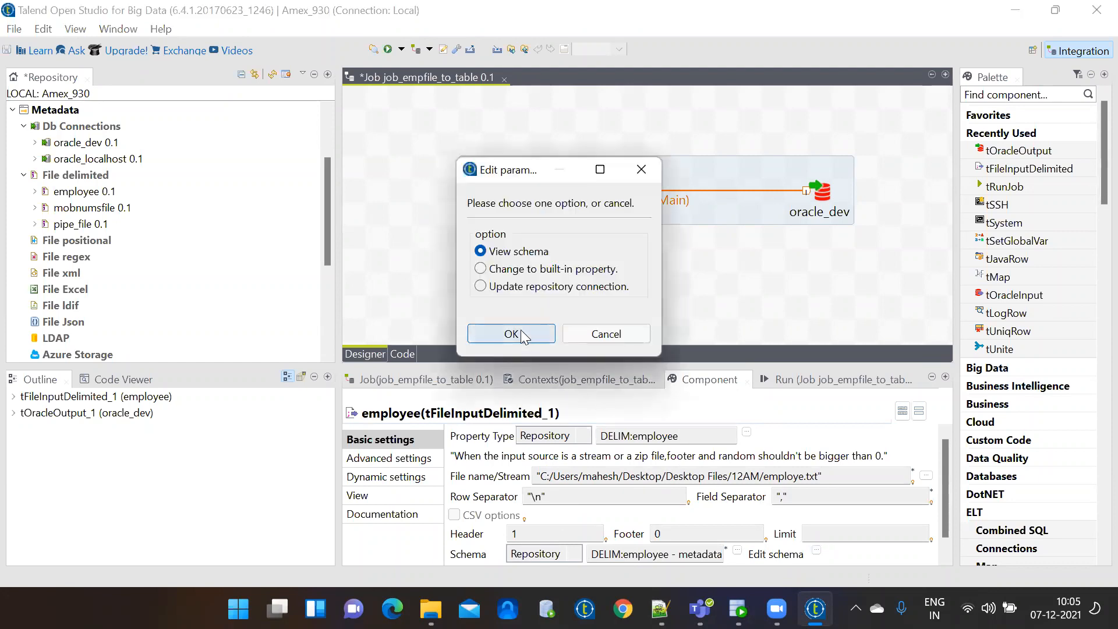
left_click(511, 334)
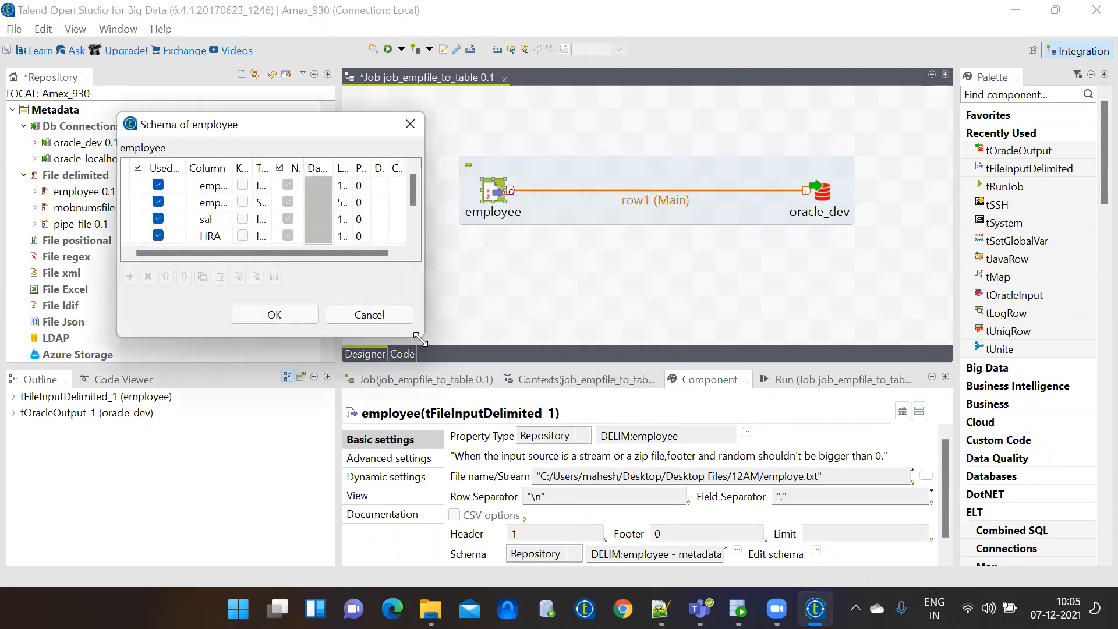
left_click_drag(419, 338, 519, 432)
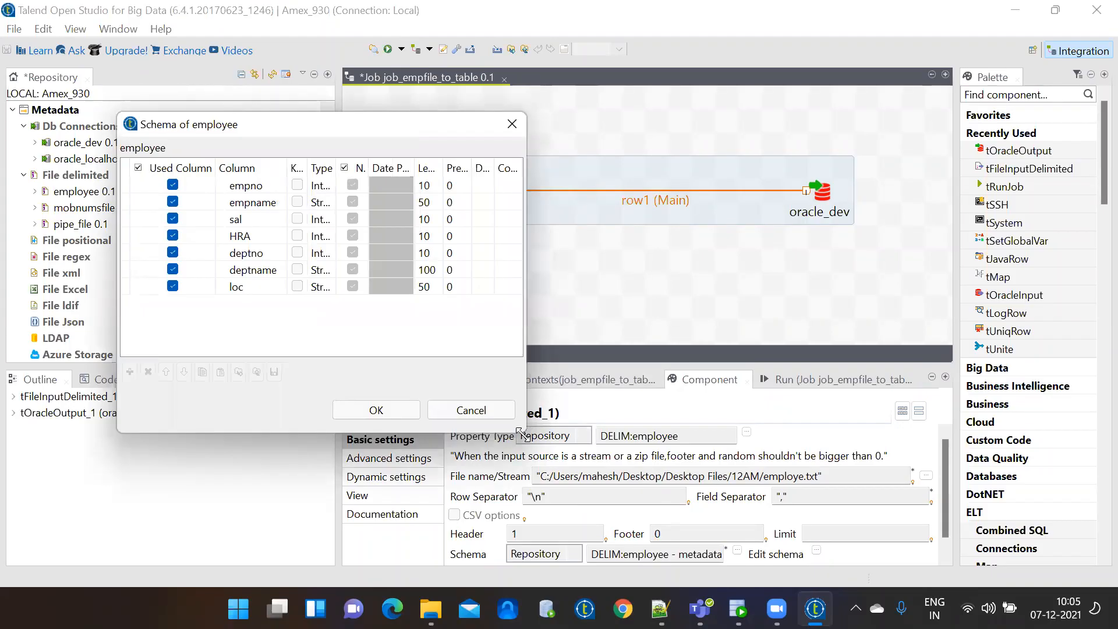
double_click(335, 170)
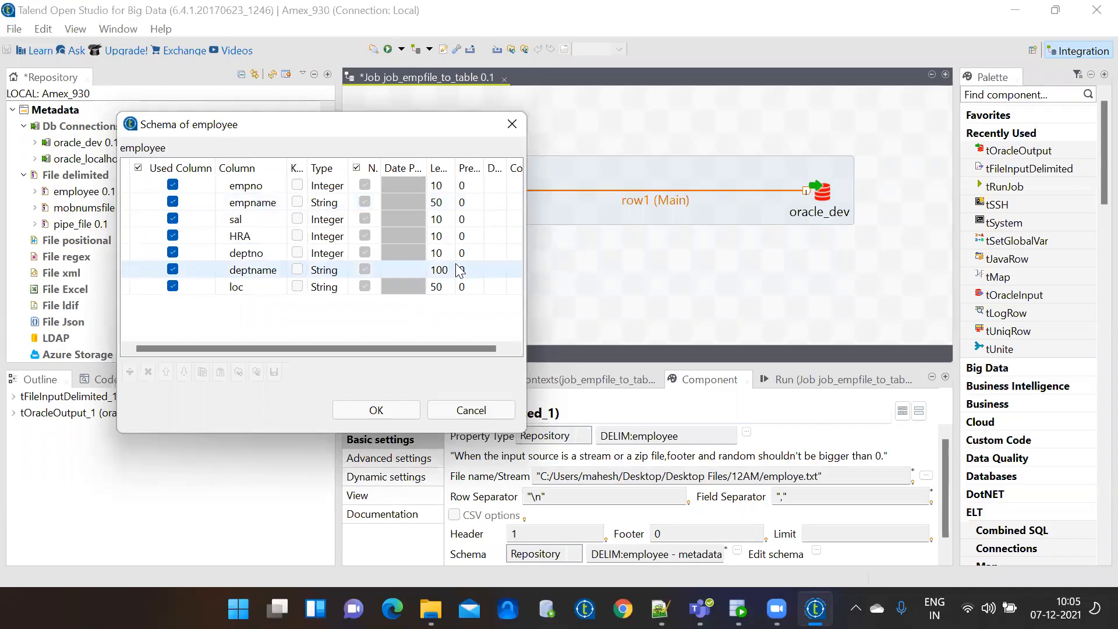
left_click(391, 411)
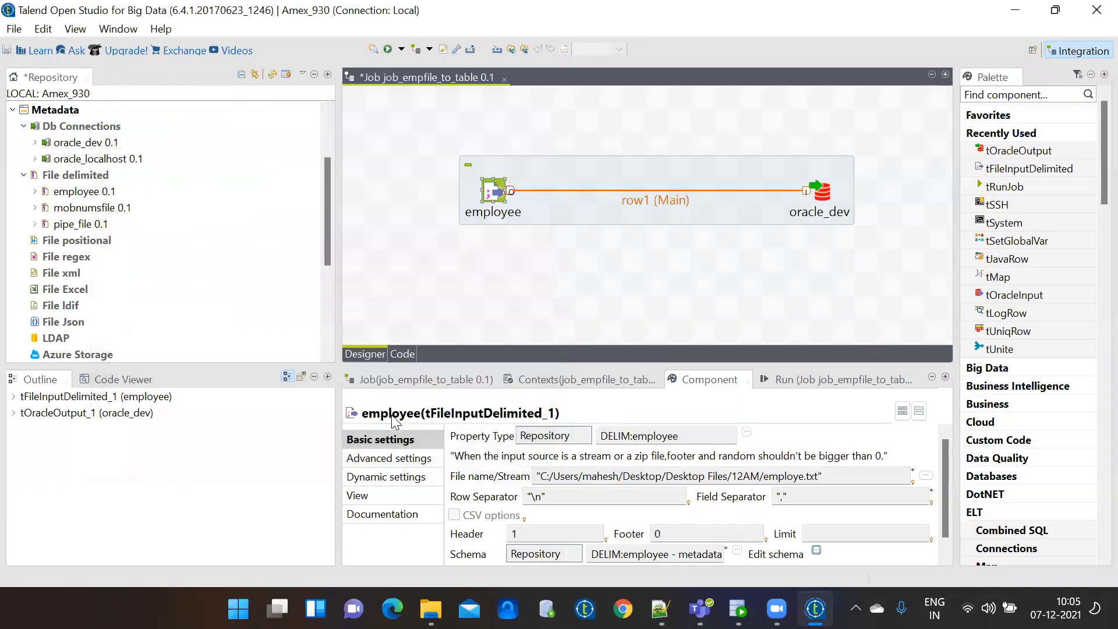
Enter emp_07122021 as the Table in oracle_dev's basic settings and copy the name.
left_click(652, 283)
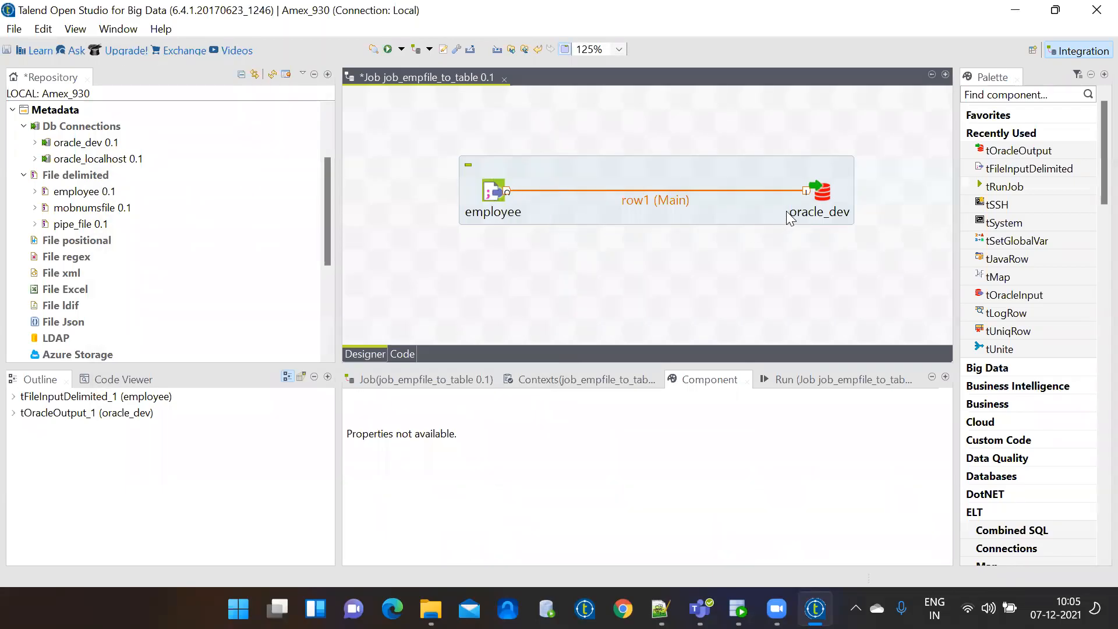
left_click(827, 193)
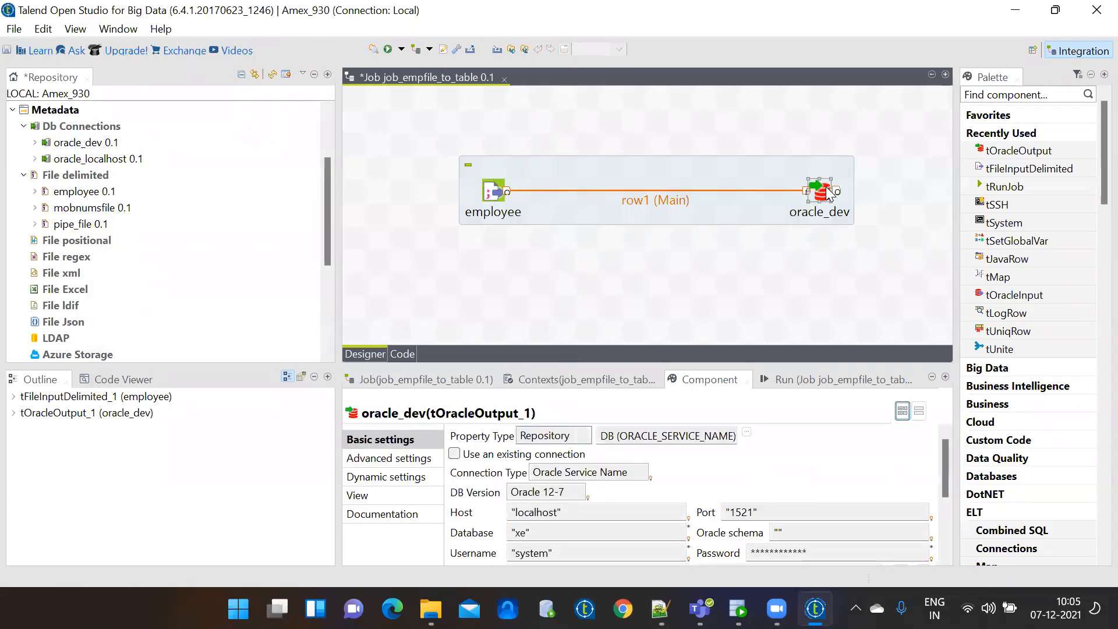
left_click(947, 536)
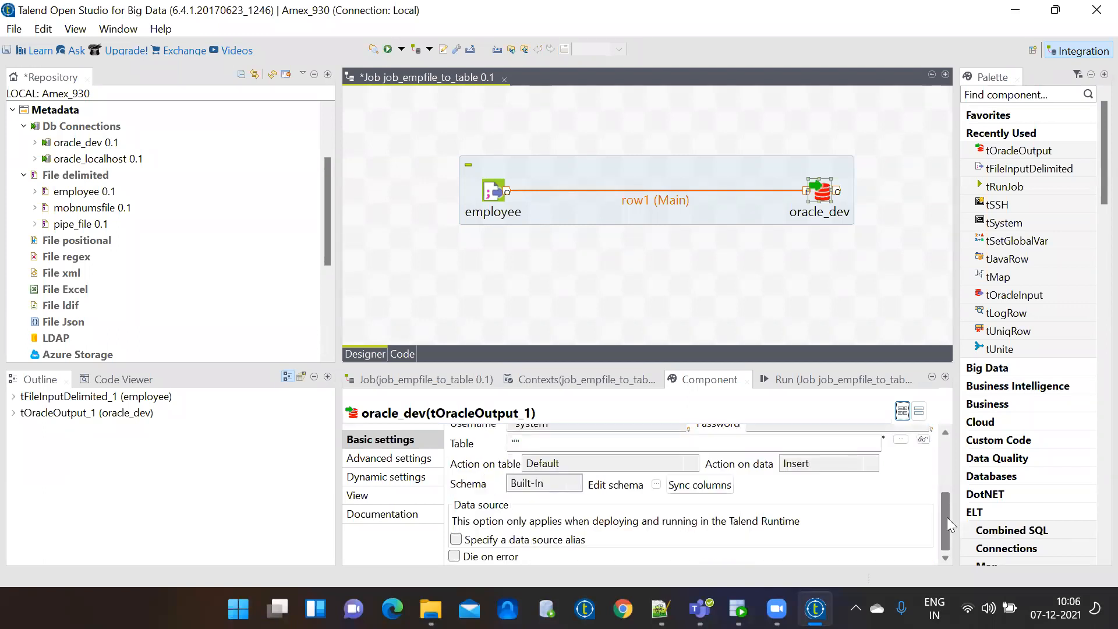
mouse_move(950, 494)
left_mouse_down()
mouse_move(954, 449)
mouse_move(954, 490)
left_mouse_up()
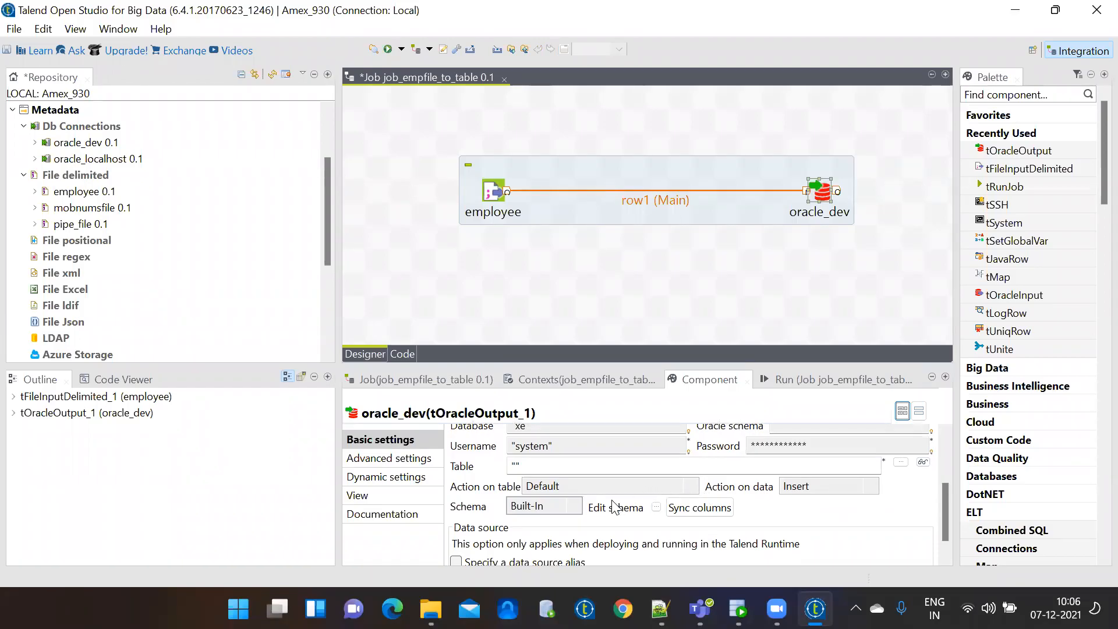
left_click(516, 466)
type("emp_")
type("0")
type("712202")
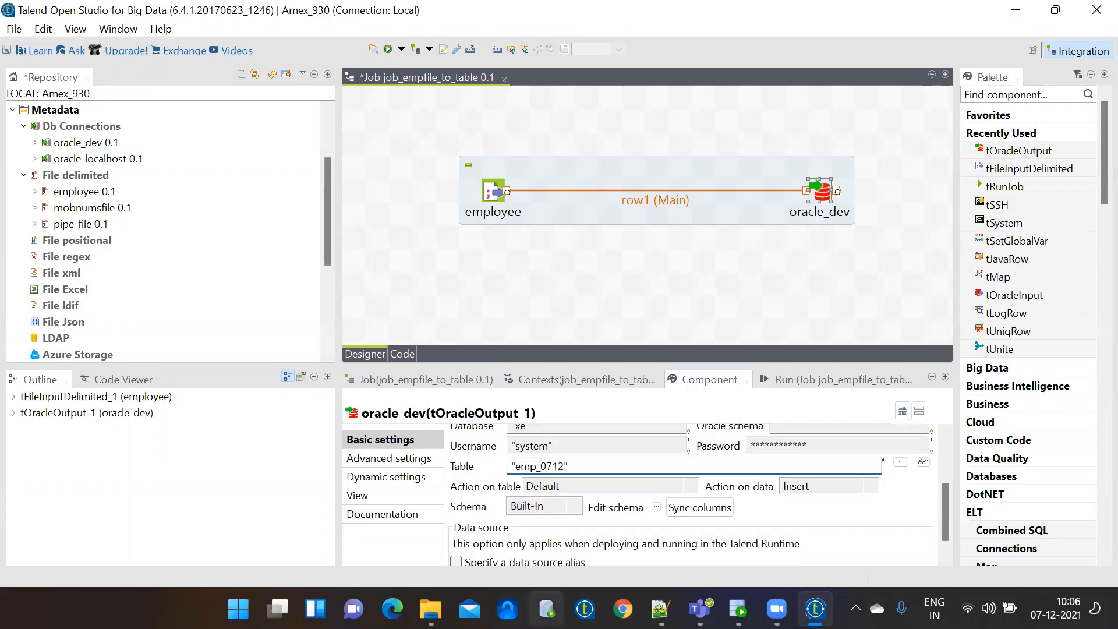
type("1")
left_click_drag(589, 465, 515, 466)
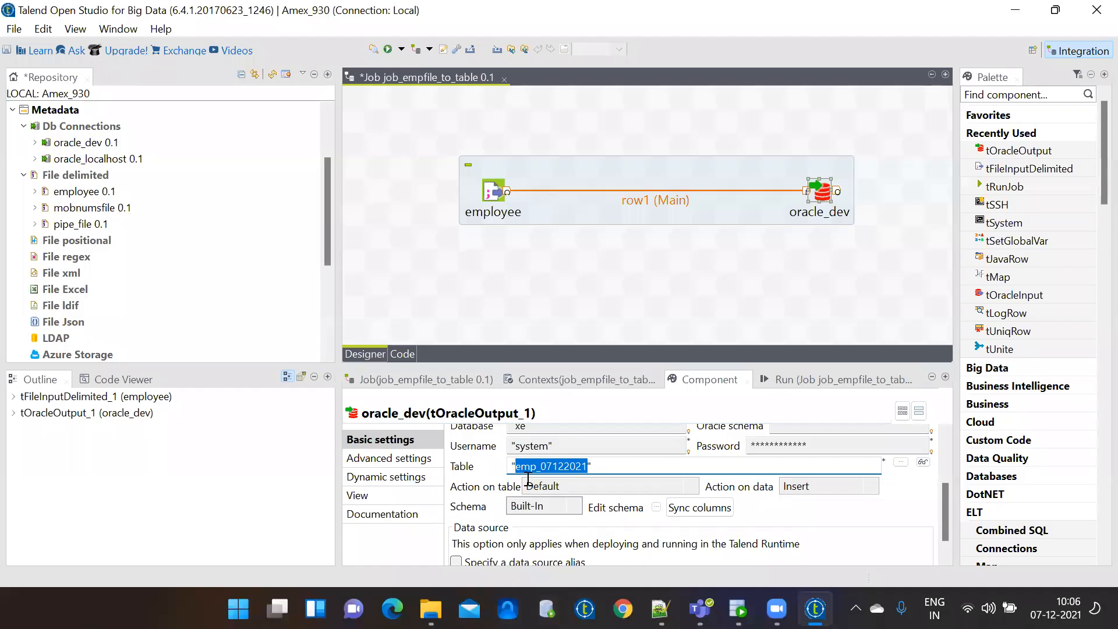
Review the oracle_dev settings in the maximized designer, then switch to Oracle SQL Developer.
double_click(401, 81)
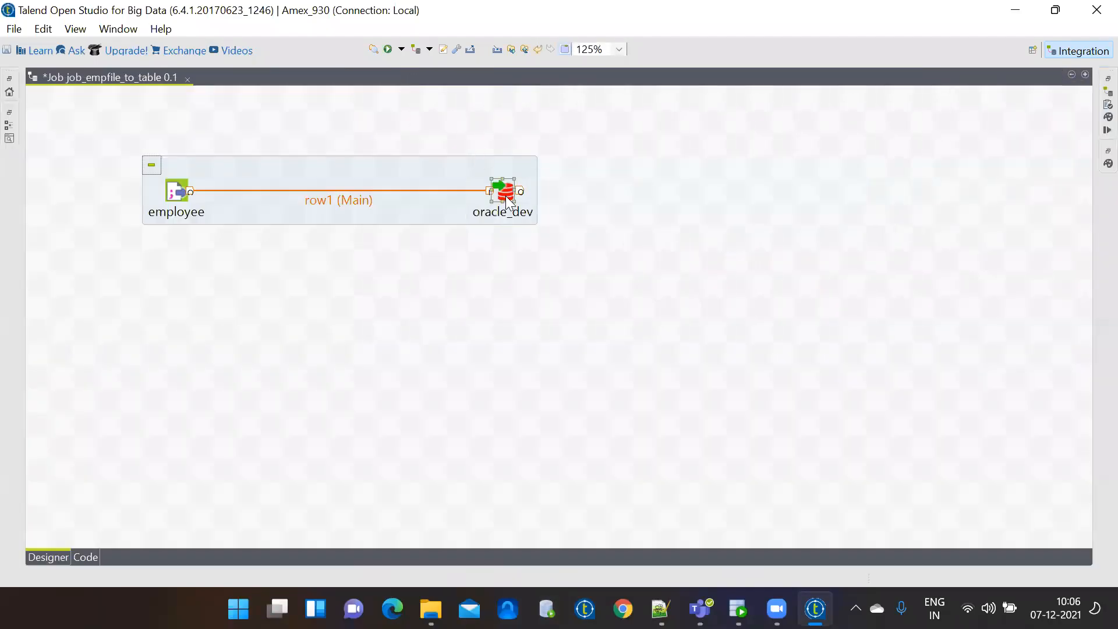
double_click(507, 196)
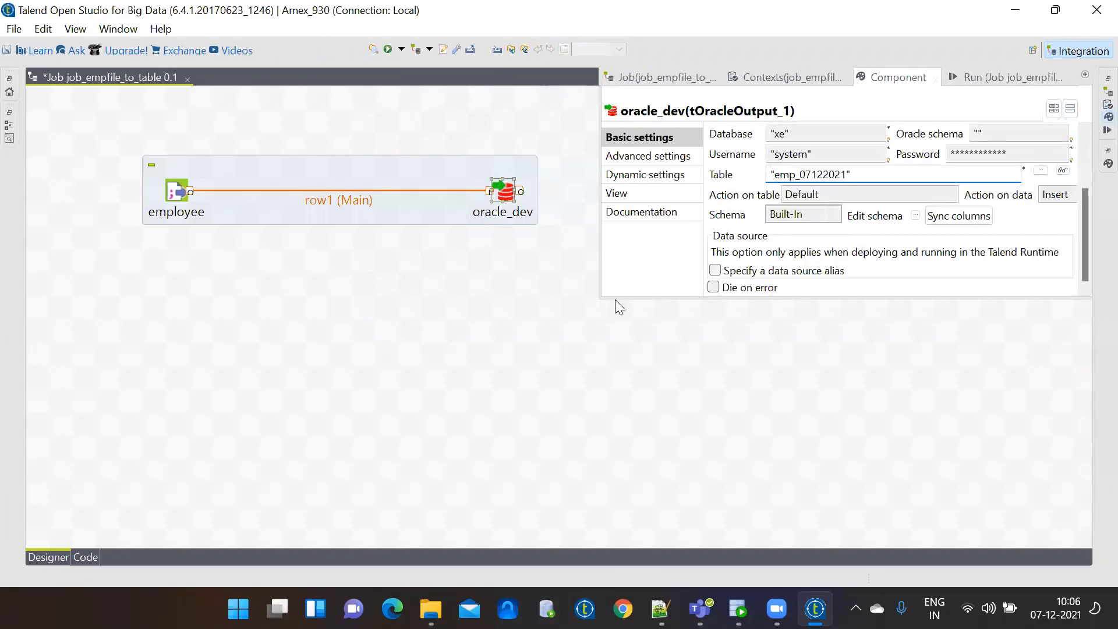
left_click_drag(615, 298, 624, 333)
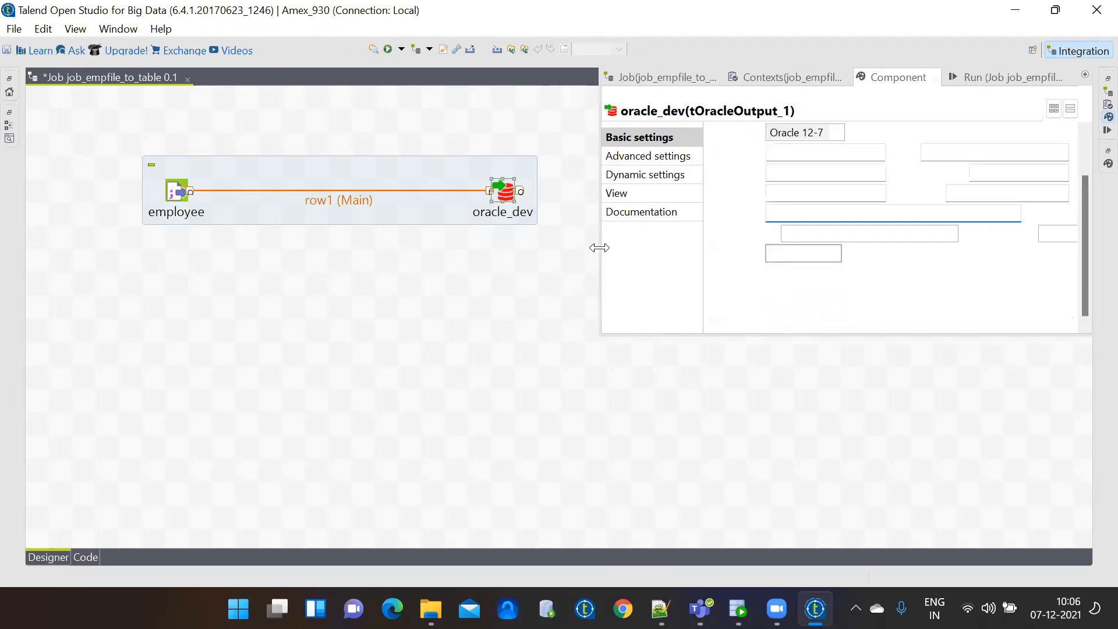
left_click_drag(594, 245, 473, 233)
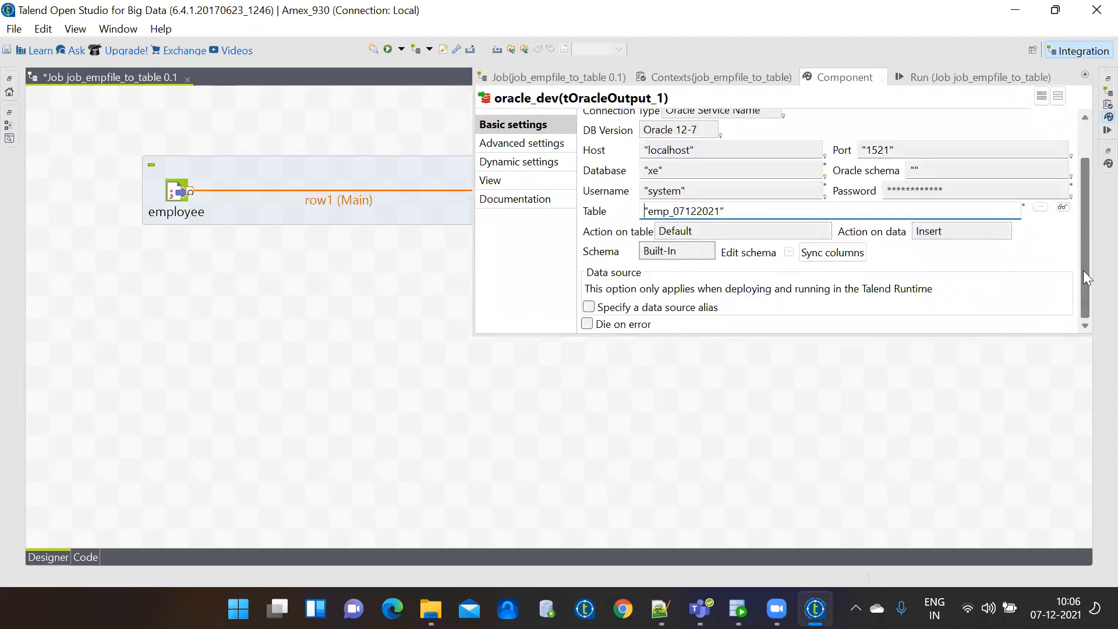
scroll(1086, 277, "up", 2)
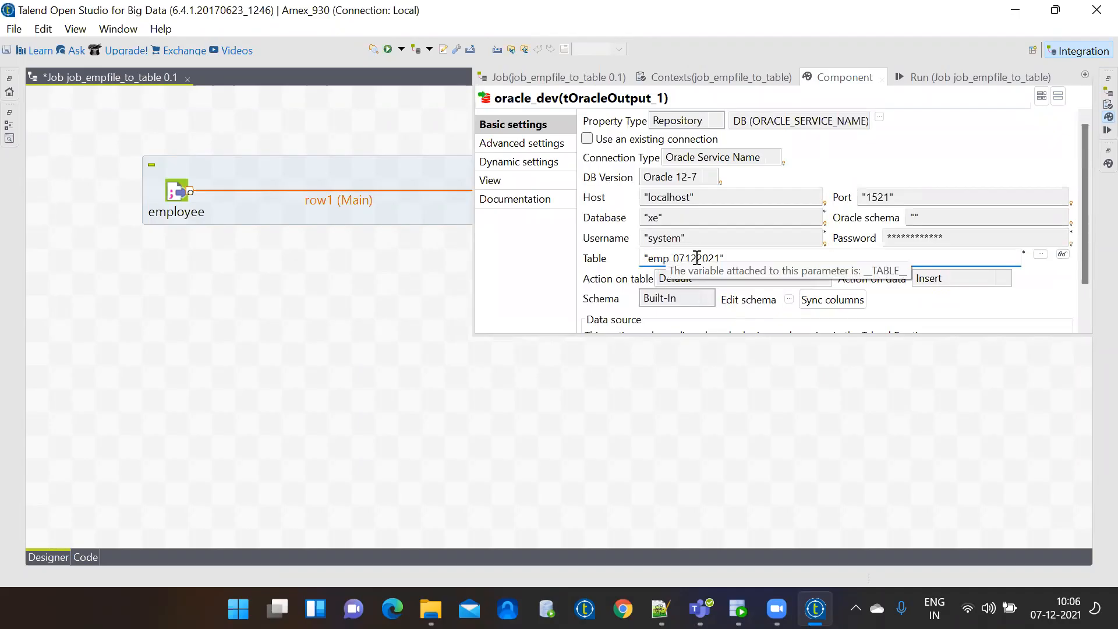
left_click(600, 428)
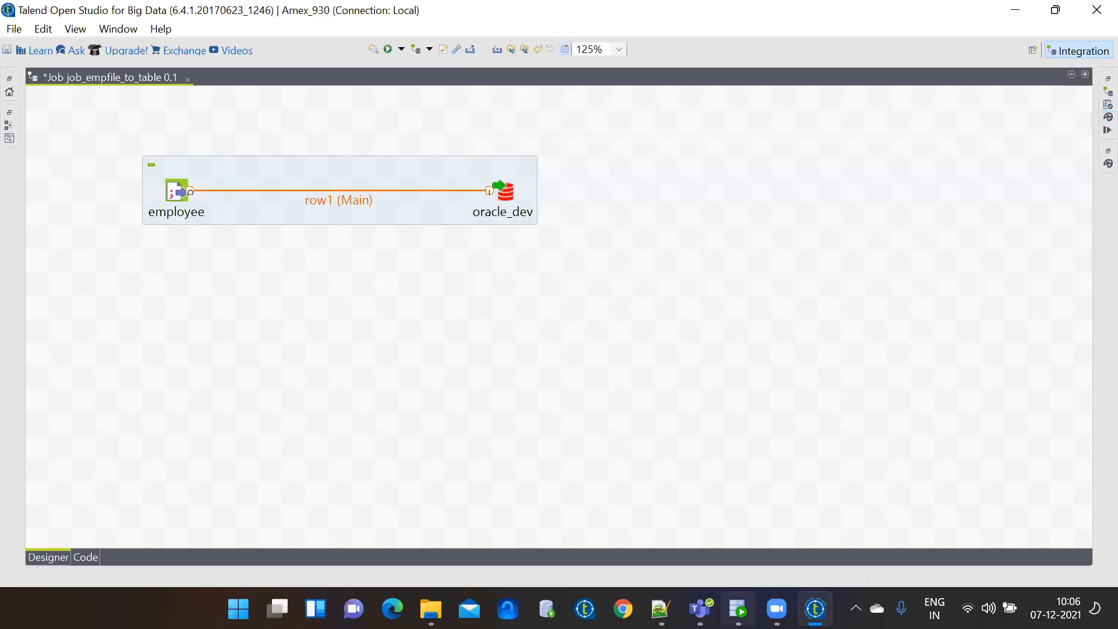
left_click(739, 609)
Replace the worksheet text with select * from emp_07122021 and run it, getting ORA-00942.
left_click_drag(403, 203, 269, 153)
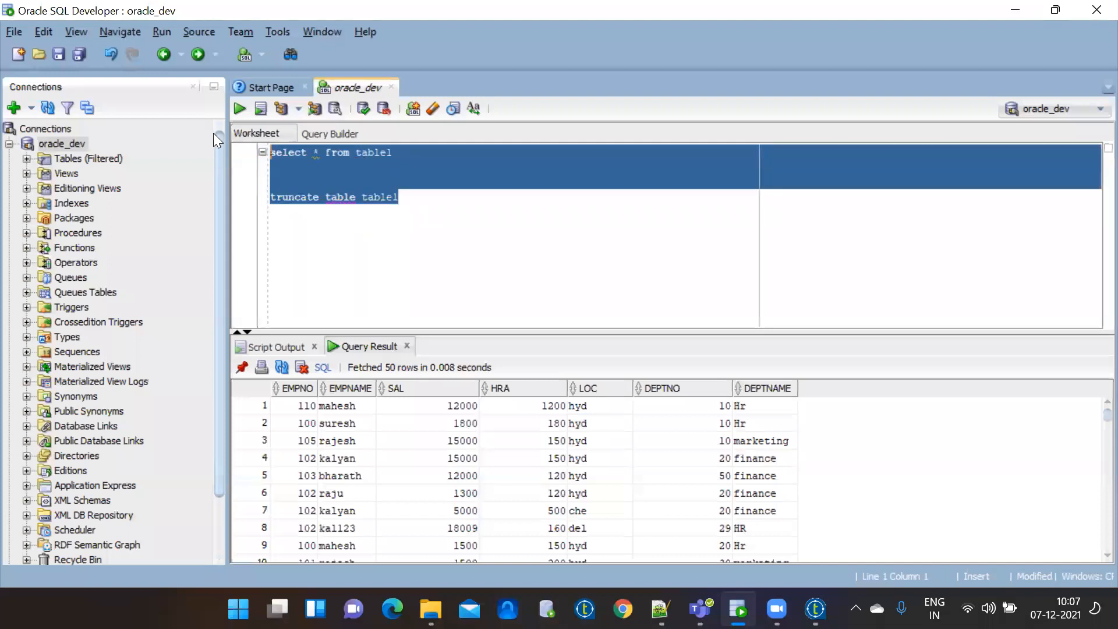
key("Delete")
type("select * from emp_07122021")
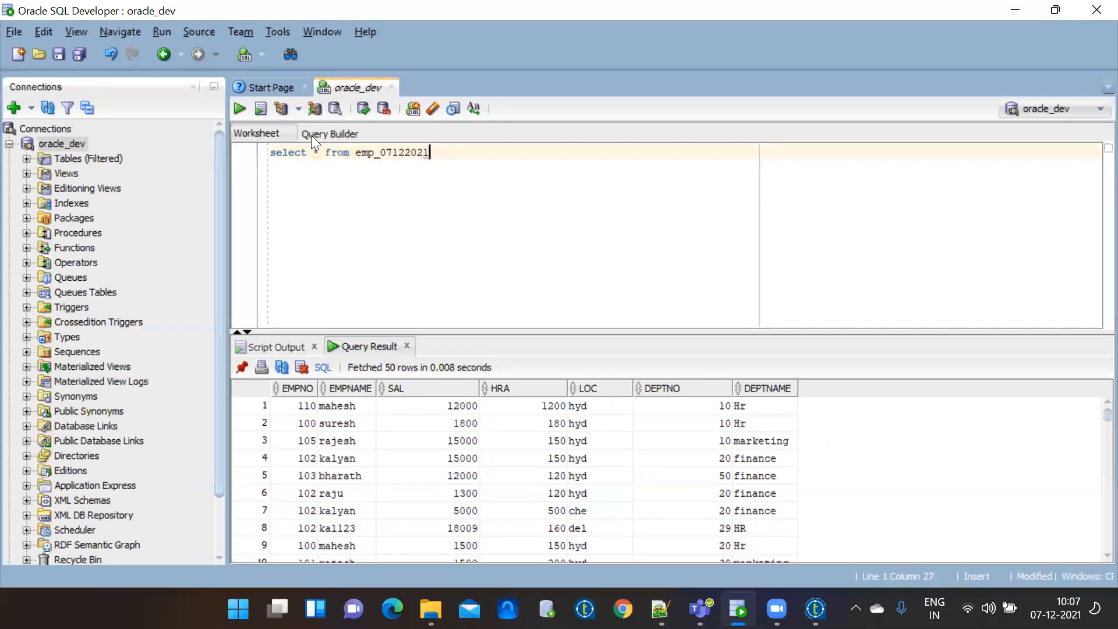
left_click_drag(469, 153, 253, 152)
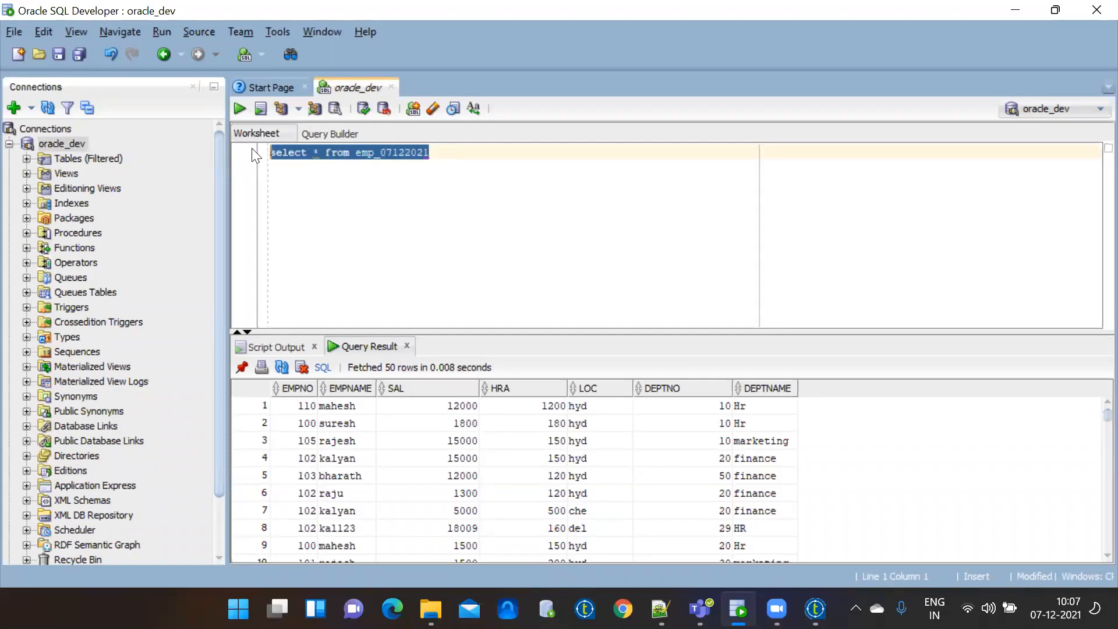
left_click(240, 109)
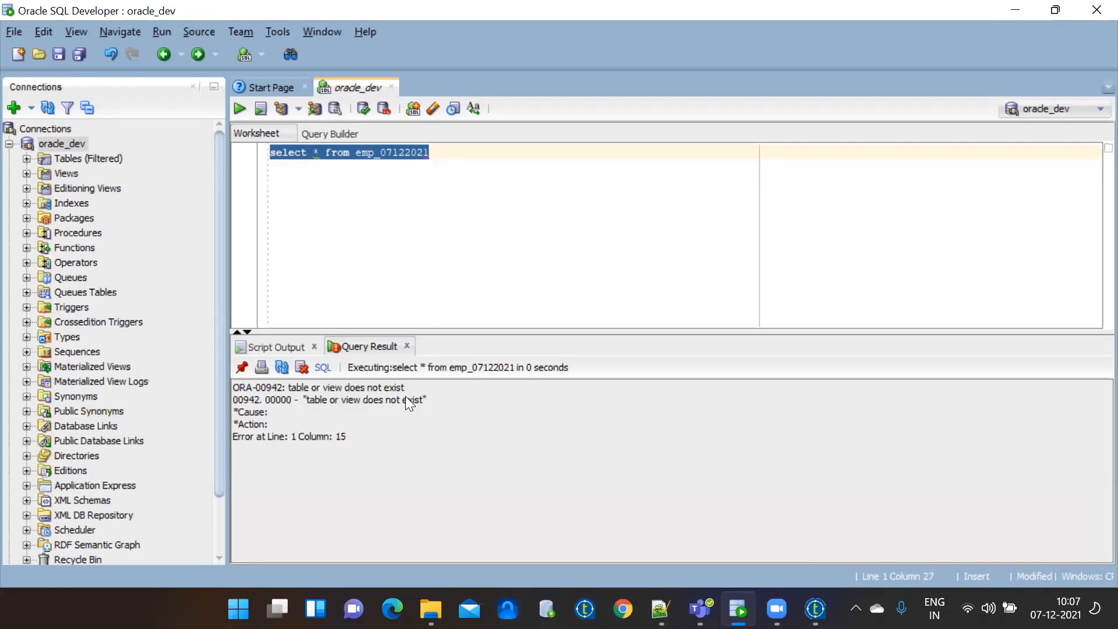
left_click(453, 159)
key("Return")
key("Return")
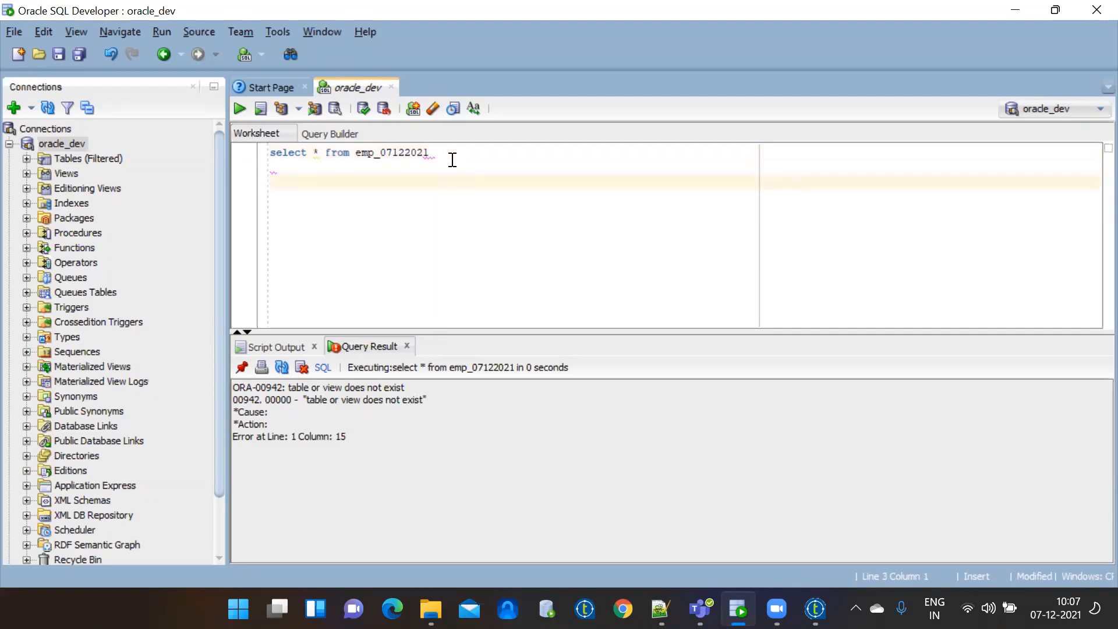
Write create table emp_07122021 with an opening parenthesis below, then switch to Notepad++.
type("create table")
type("emp_07122021")
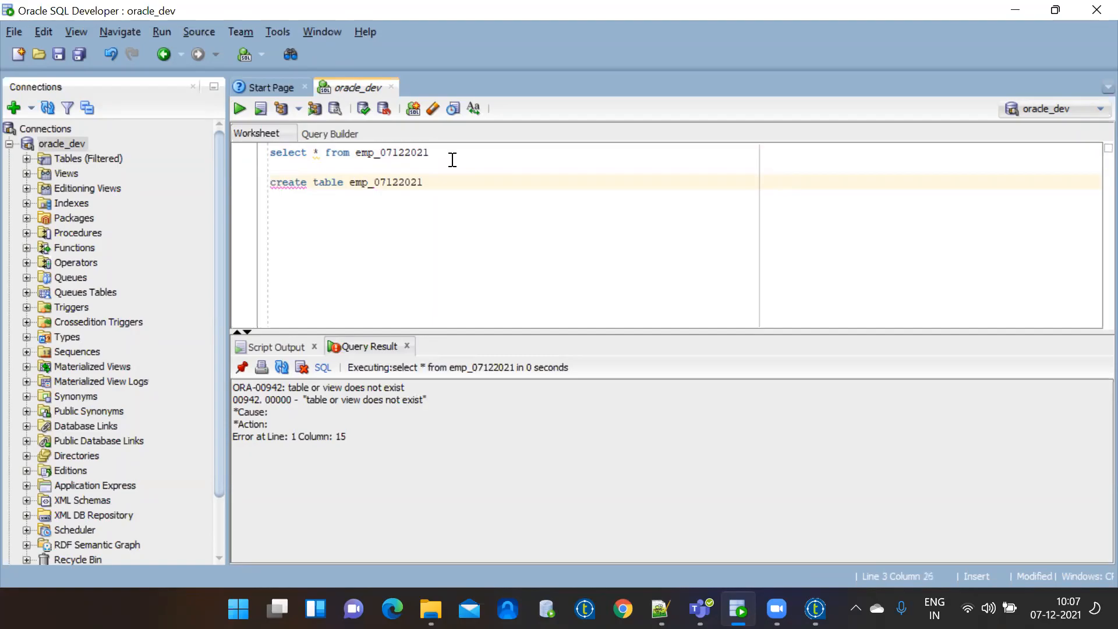
key("Return")
type("(")
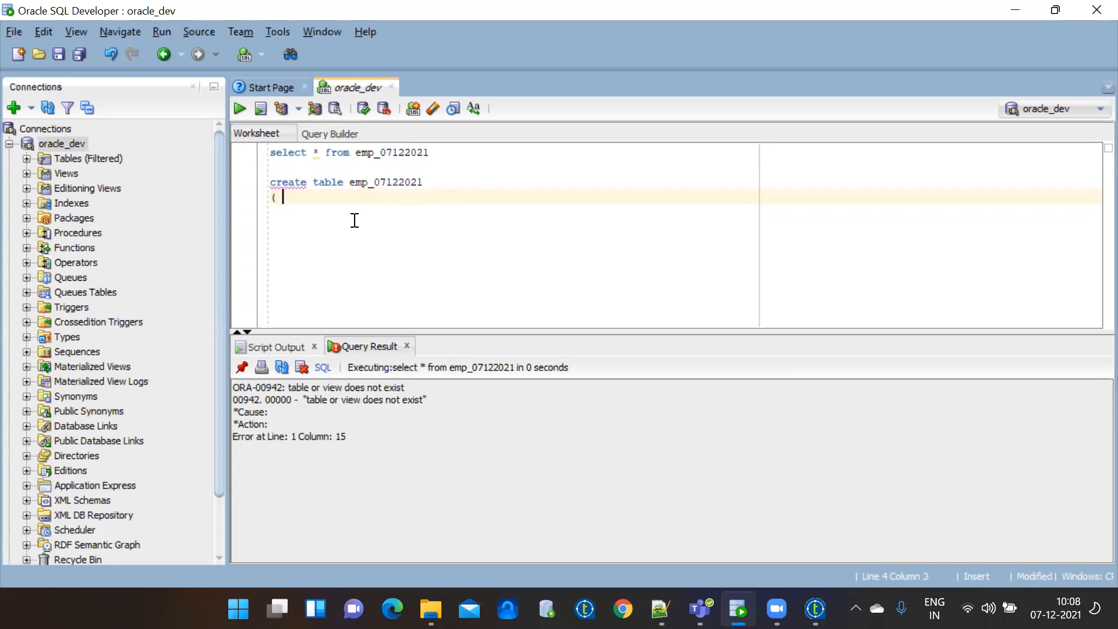
left_click_drag(381, 220, 263, 178)
key("ctrl+c")
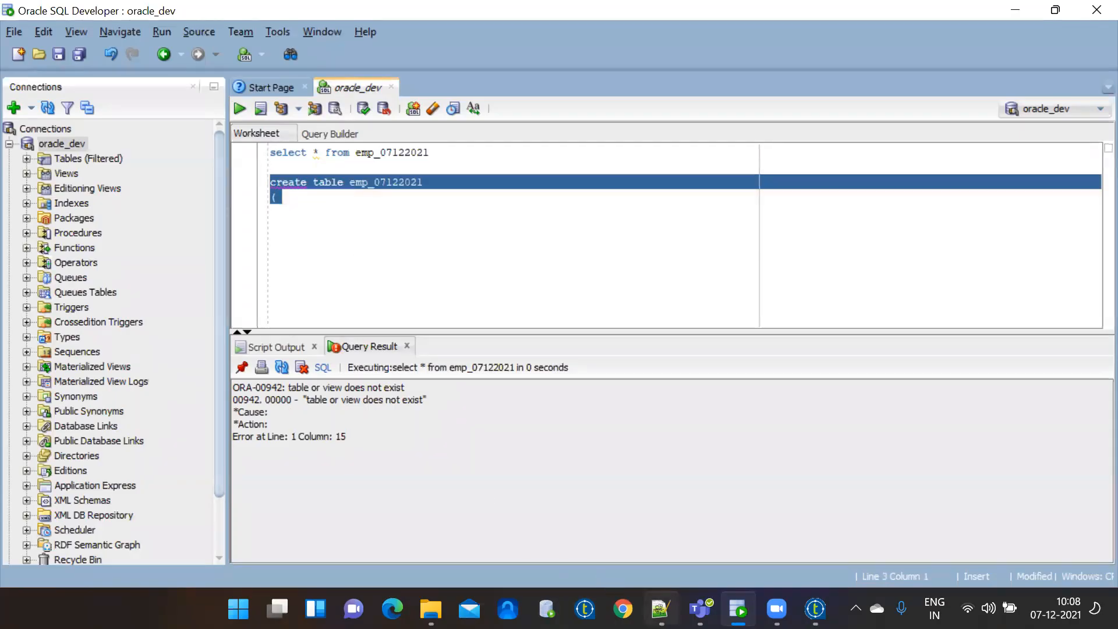
key("alt+Tab")
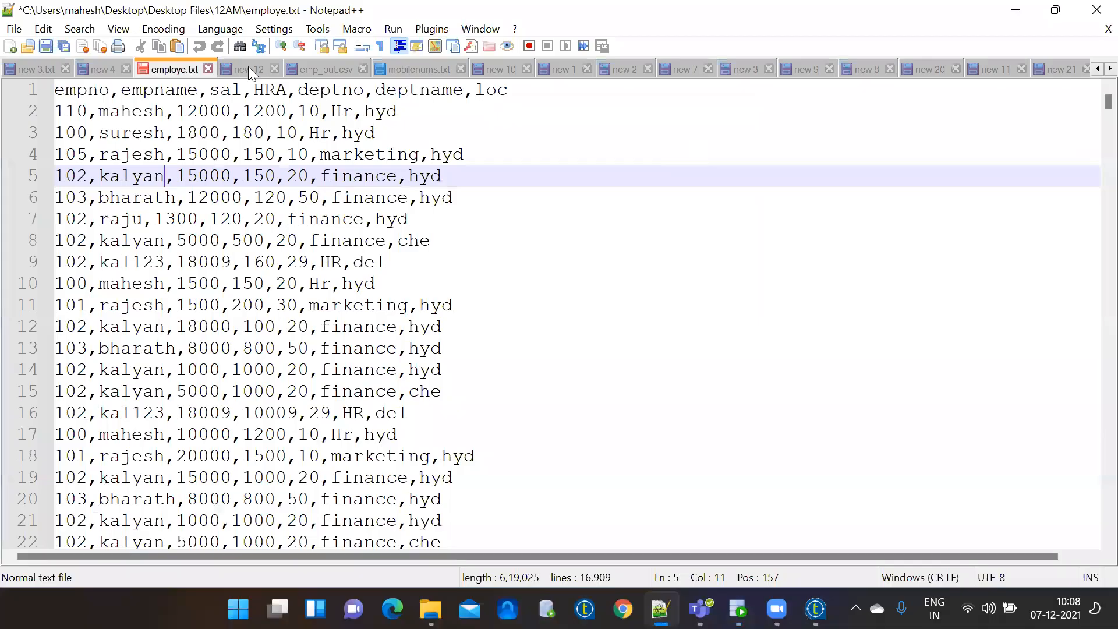
Paste the create table statement into the new 12 document and zoom in three levels.
left_click(249, 70)
key("Delete")
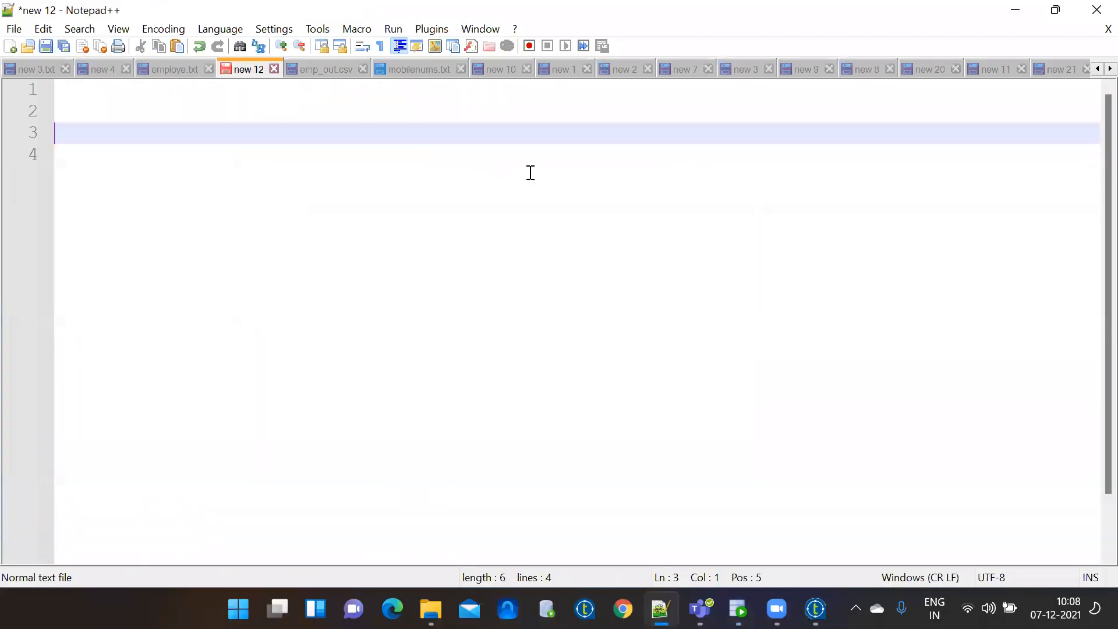
key("ctrl+v")
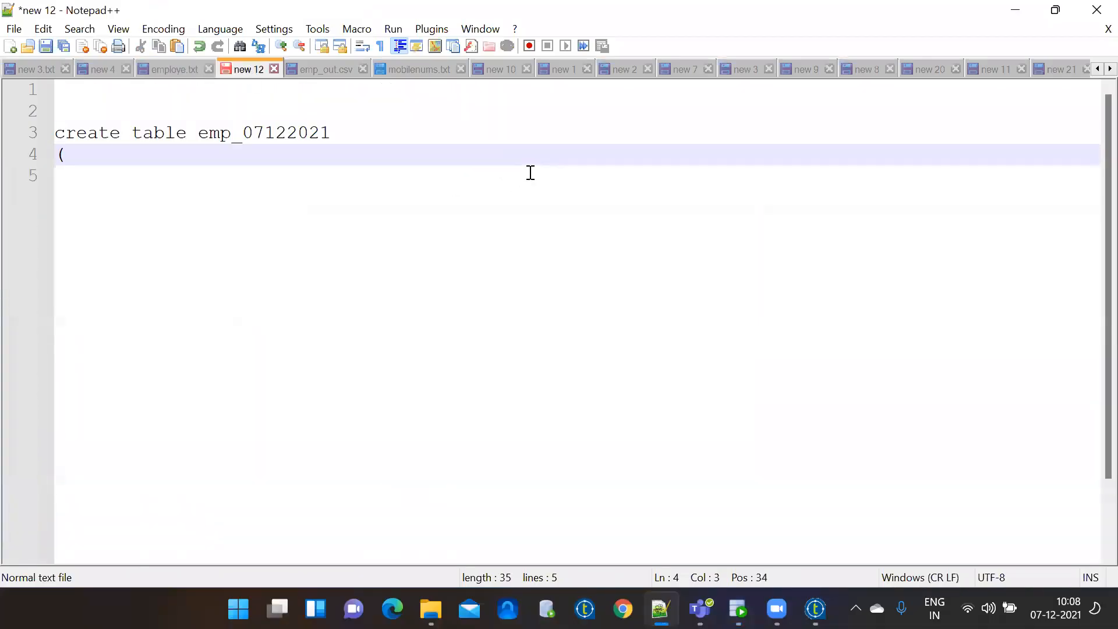
left_click(276, 47)
left_click(276, 47)
left_click(276, 46)
left_click(276, 46)
Add and remove test brackets, then minimize Notepad++ to bring back SQL Developer.
key("Return")
key("Return")
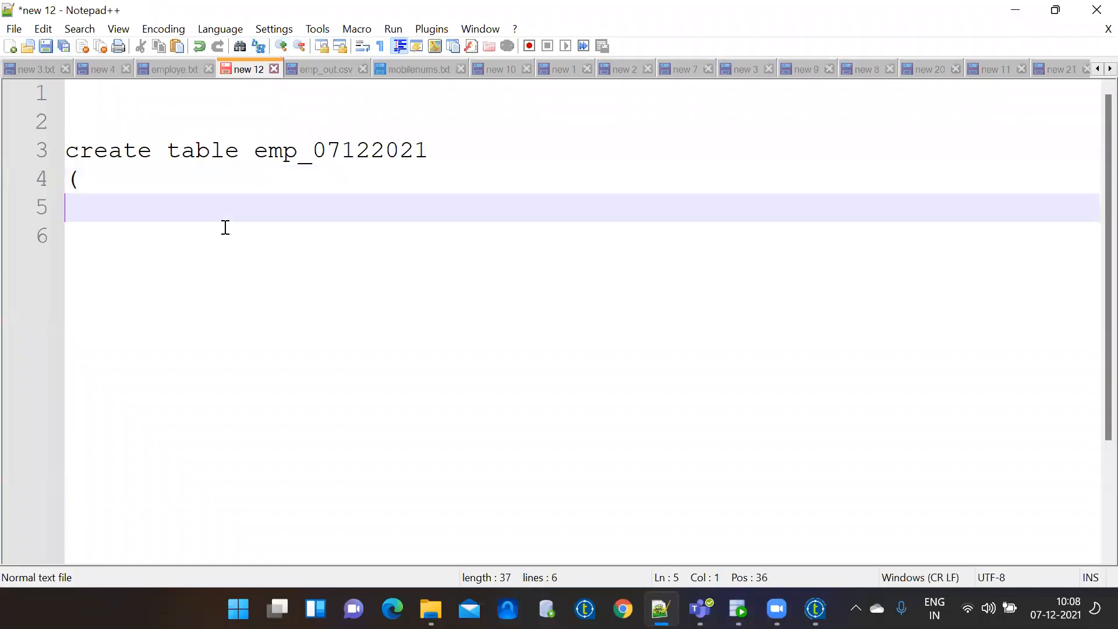
type("{")
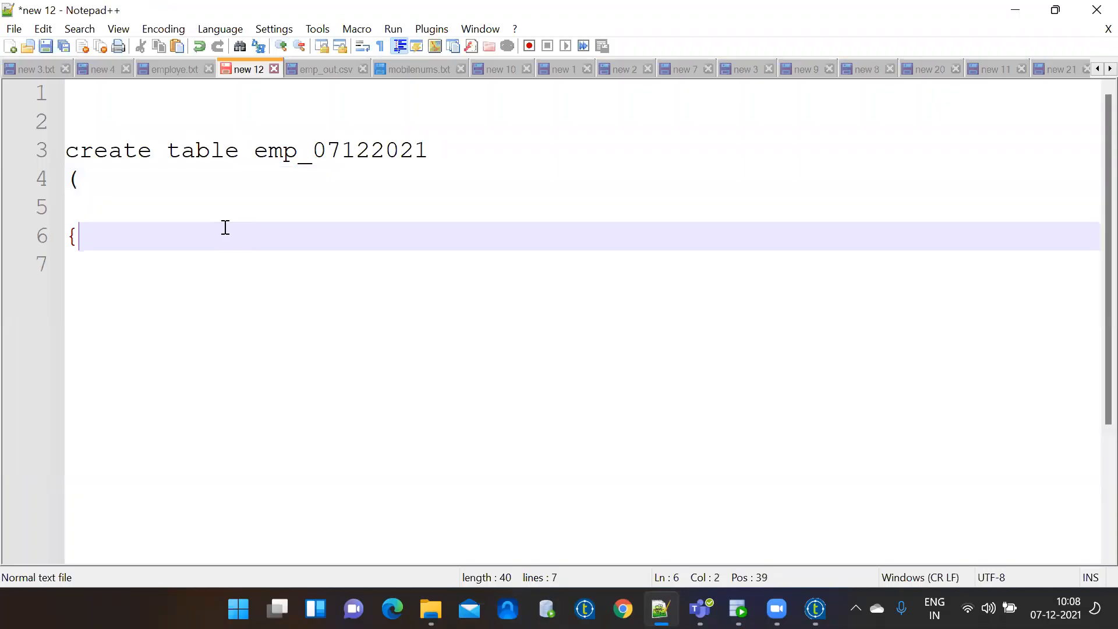
key("Return")
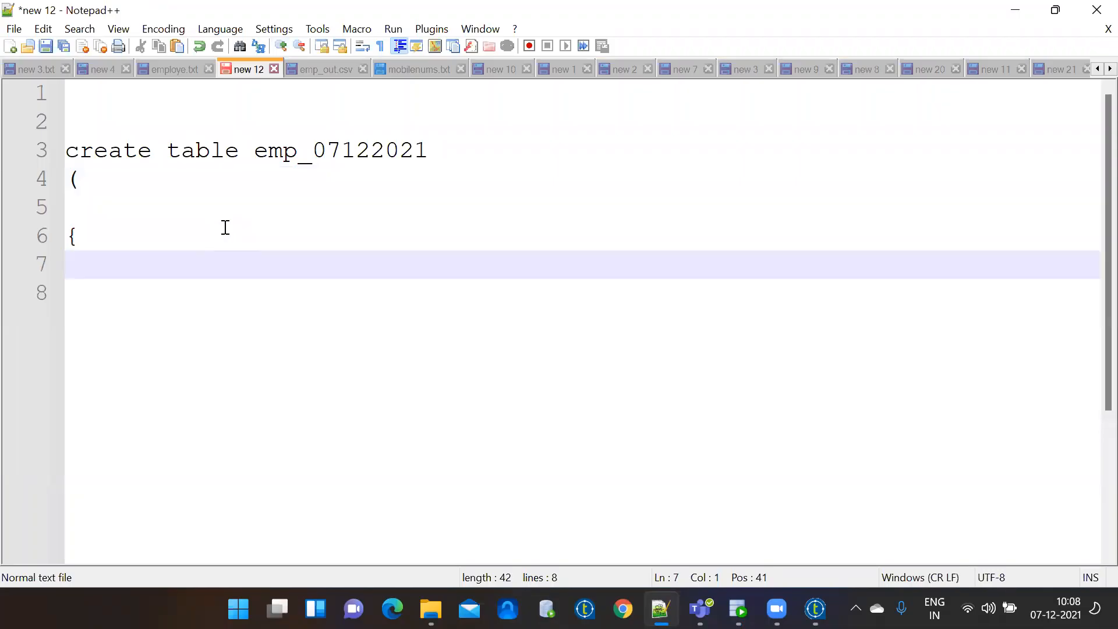
type("[")
key("BackSpace")
key("BackSpace")
key("BackSpace")
key("BackSpace")
key("BackSpace")
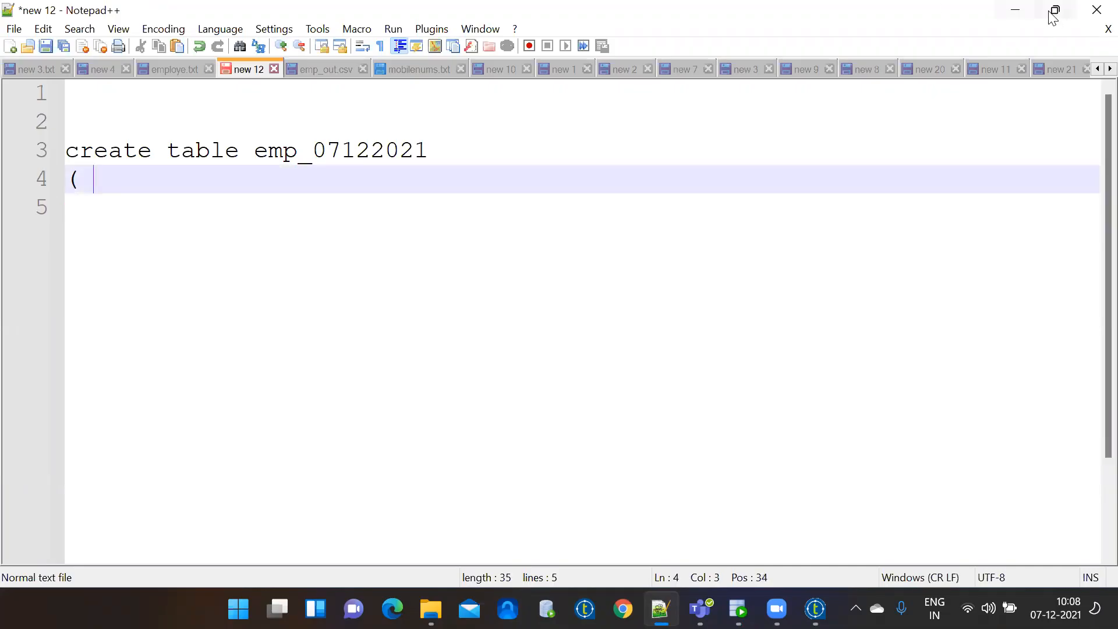
left_click(1017, 12)
Begin the column list with empno int, checking the header name in employe.txt.
left_click(471, 214)
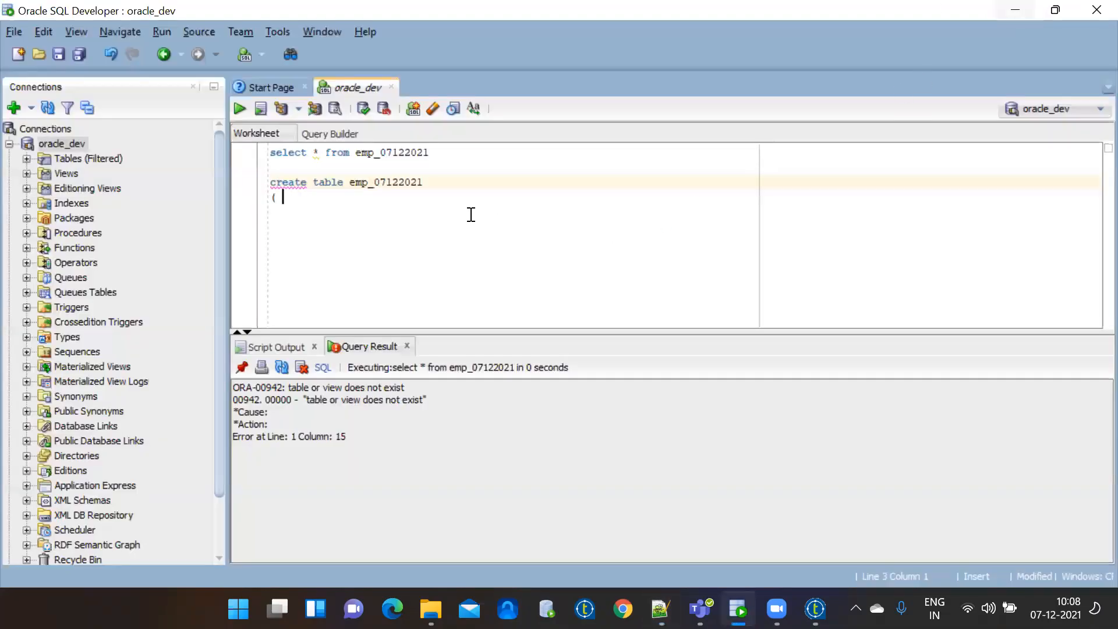
key("Return")
type("em")
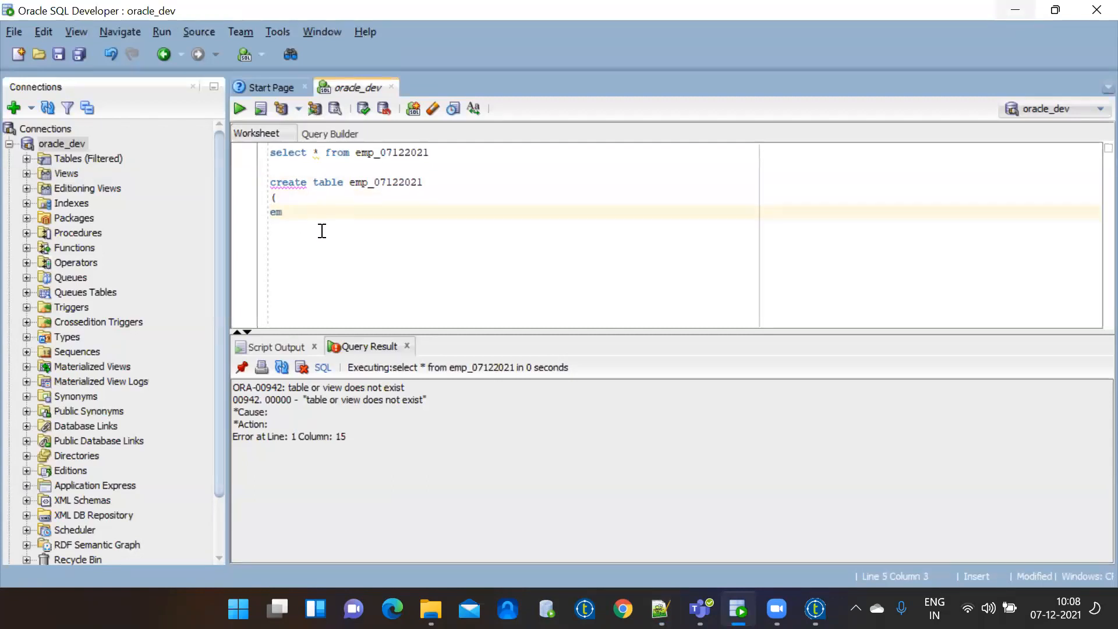
type("pno")
left_click(660, 609)
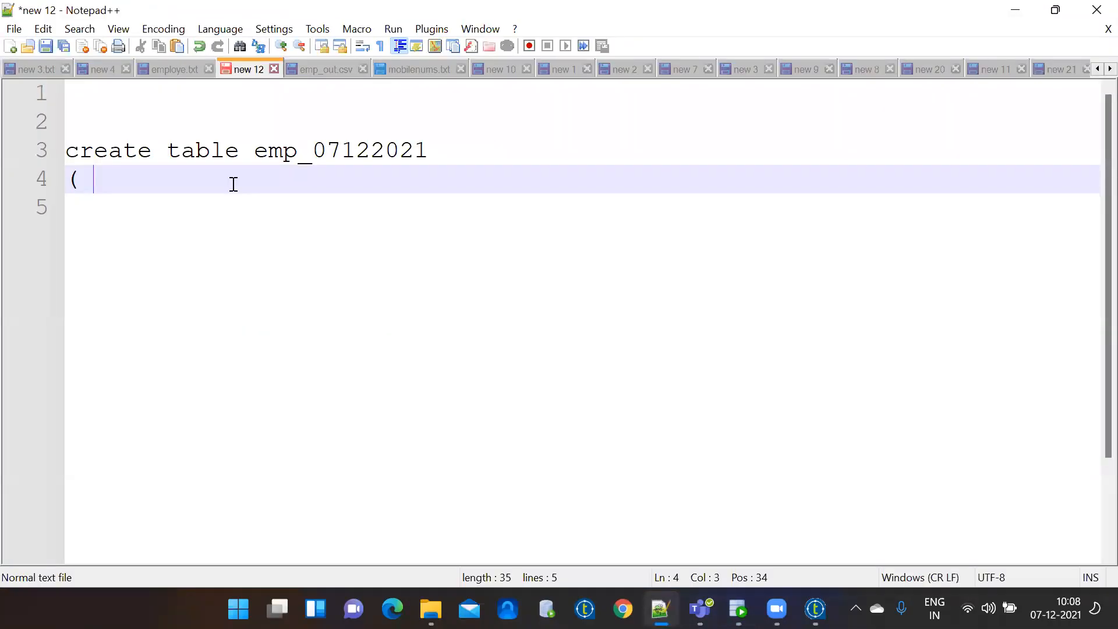
left_click(170, 69)
double_click(99, 94)
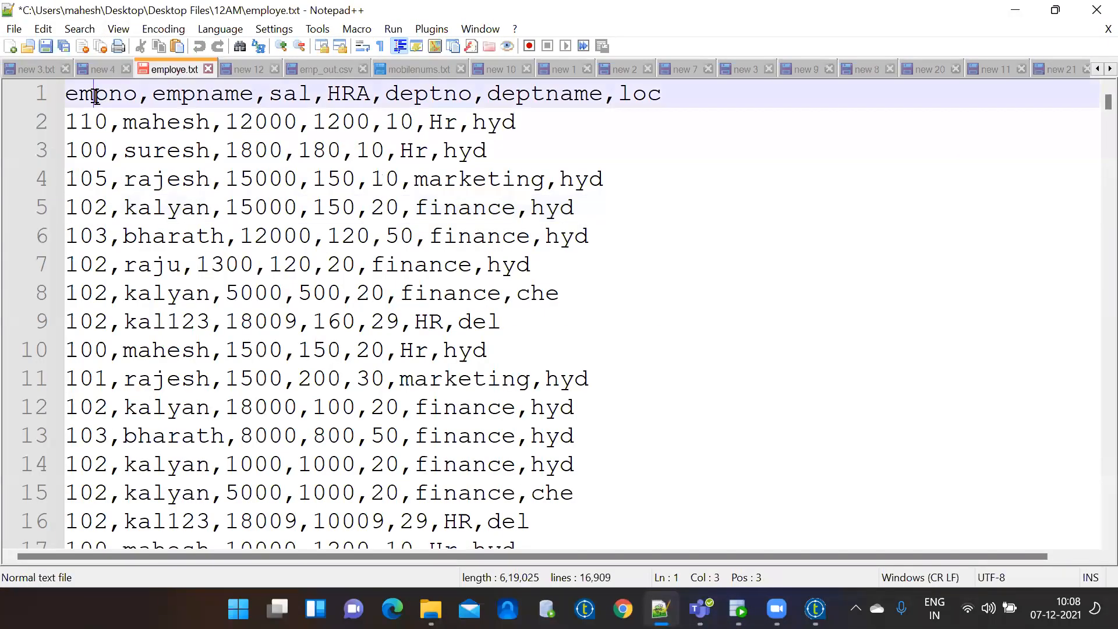
key("alt+Tab")
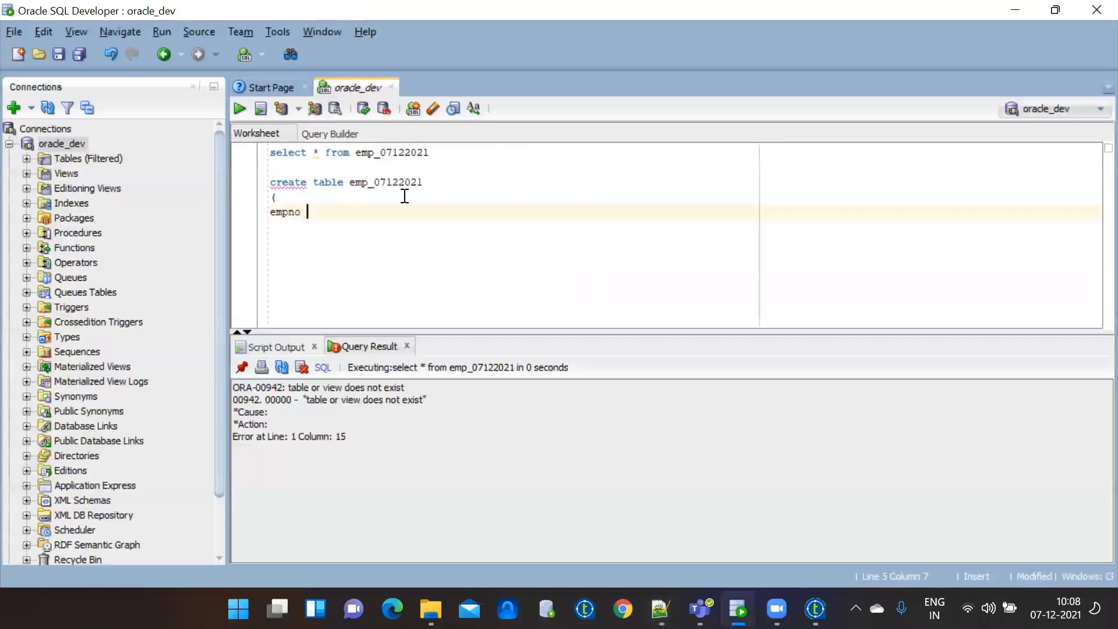
type("int,")
Add the empname varchar(50) column definition.
key("Return")
type("em")
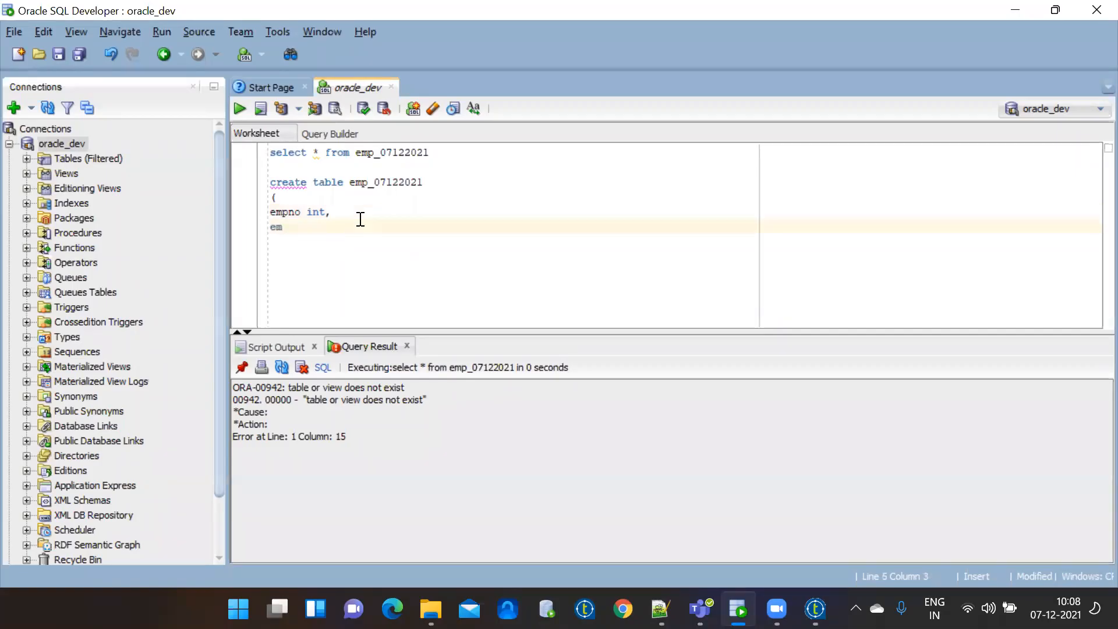
type("pname varchar(50),")
key("Return")
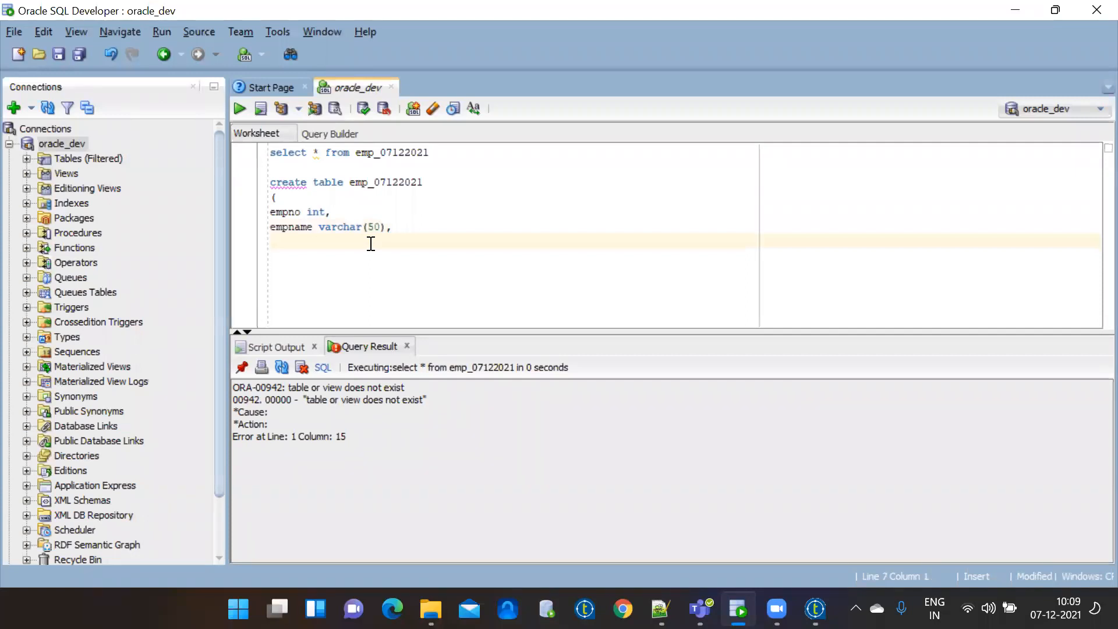
left_click(375, 227)
double_click(375, 227)
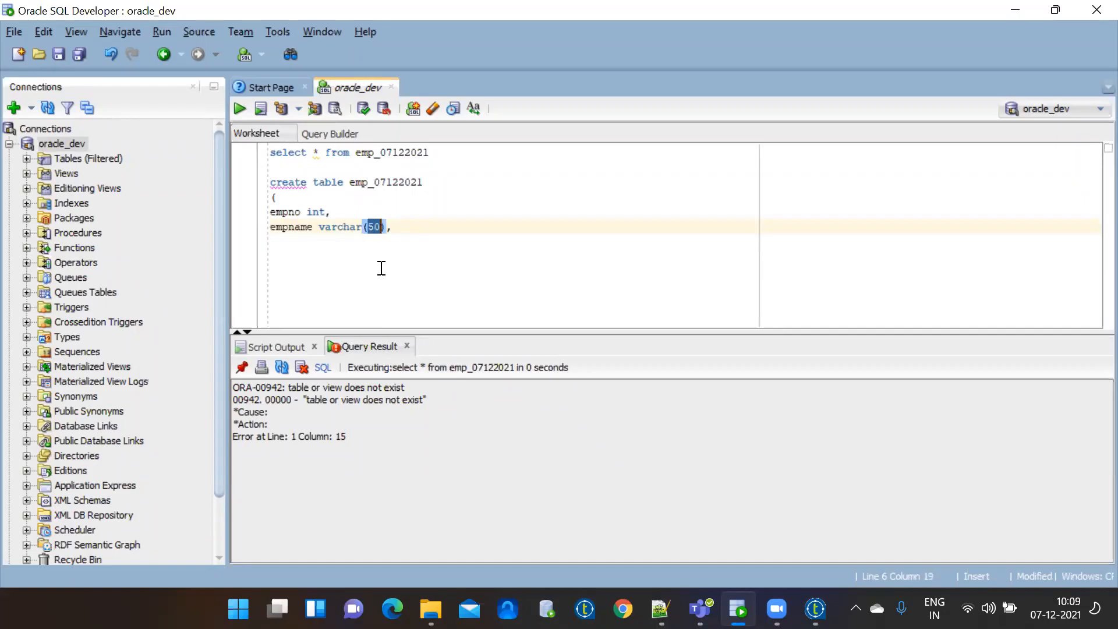
double_click(339, 226)
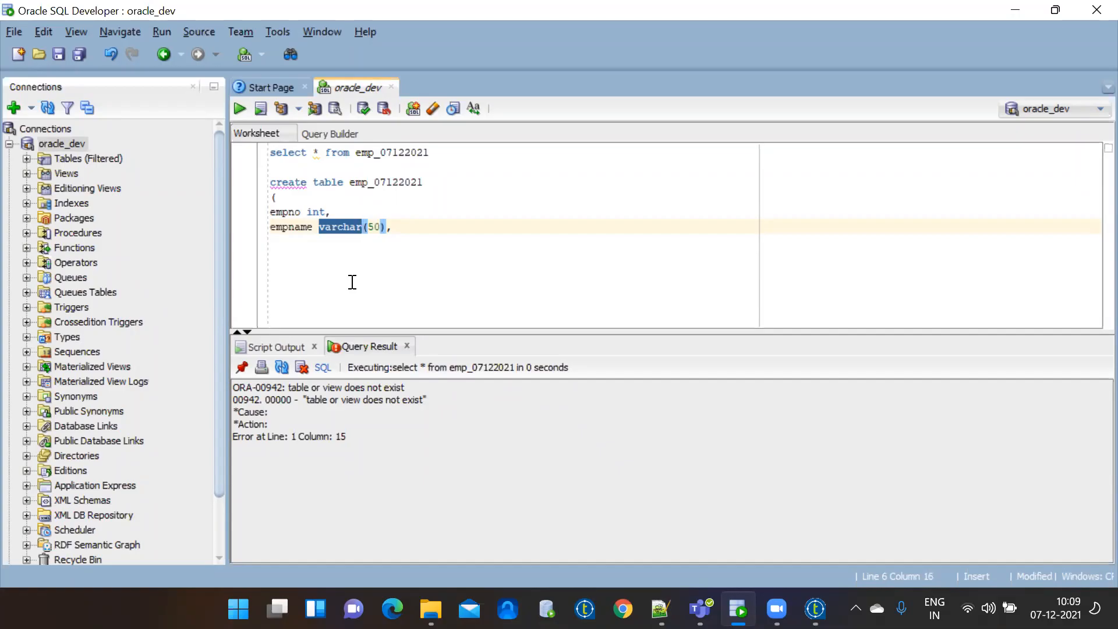
left_click(413, 227)
Add the sal int, hra int and deptno int columns.
key("Return")
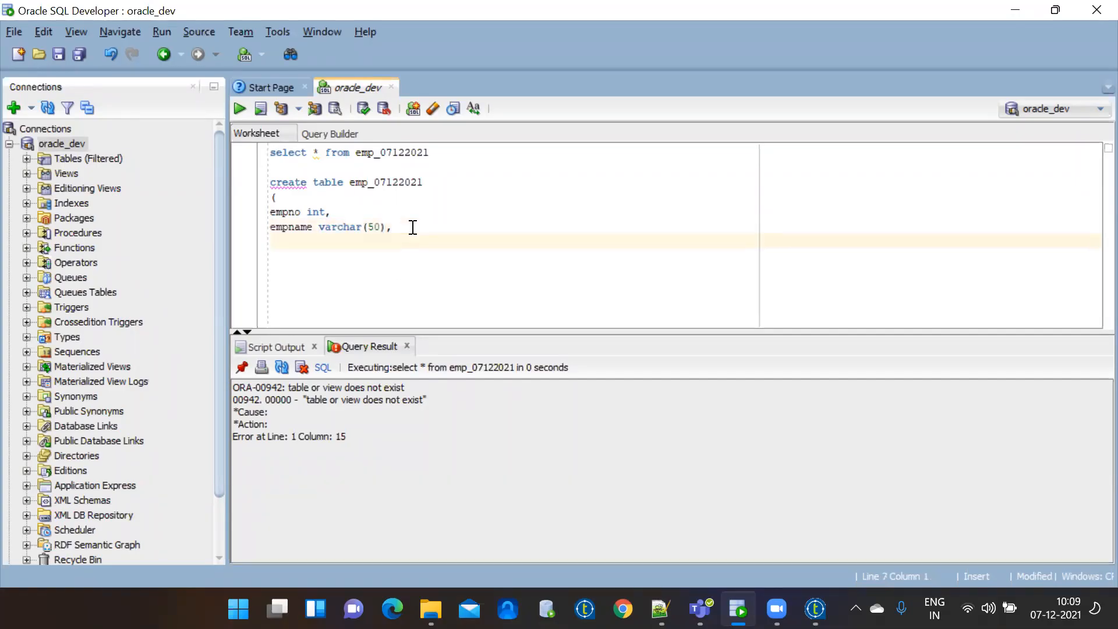
type("sal int,")
key("Return")
type("hr")
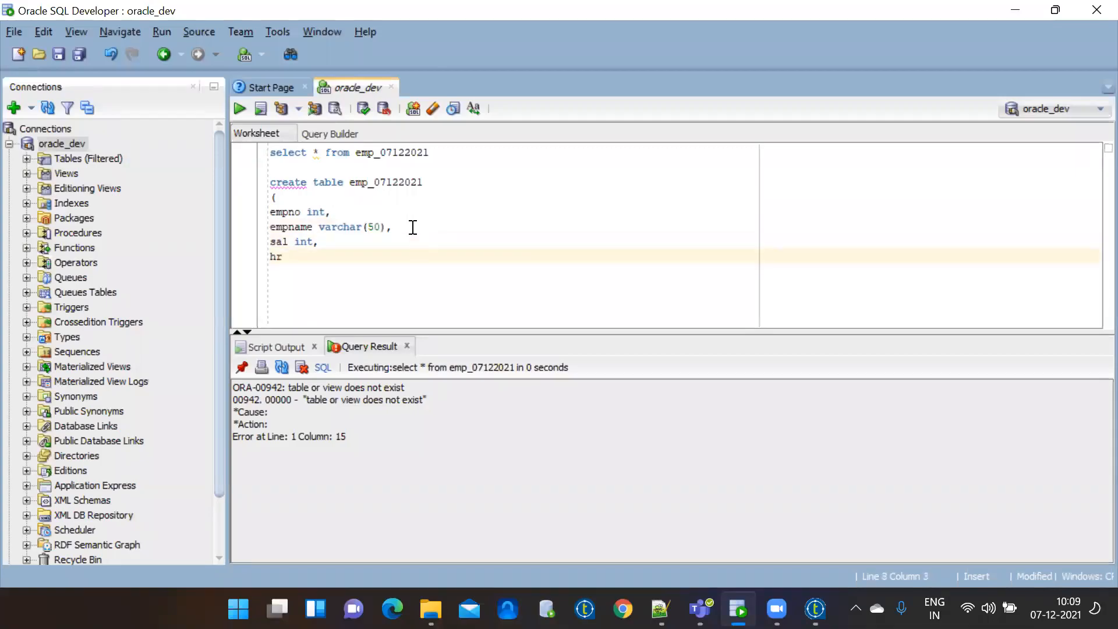
type("a int,")
key("Return")
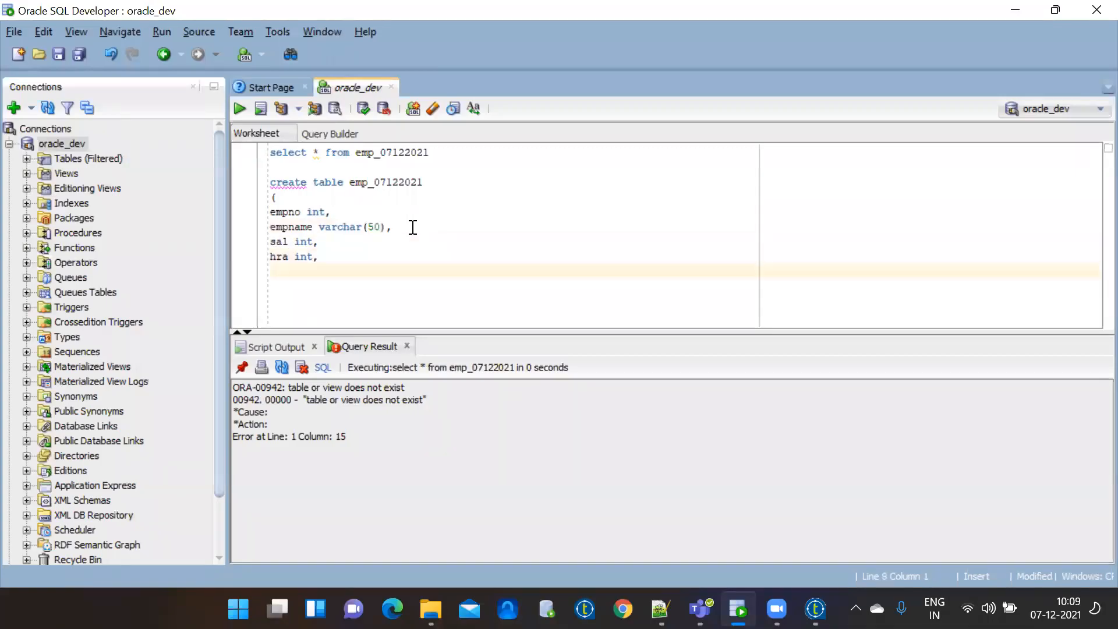
type("deptno int")
key("Return")
key("BackSpace")
type(",")
Add deptname varchar(40) and loc varchar(30), close the parenthesis, and select the statement.
key("Return")
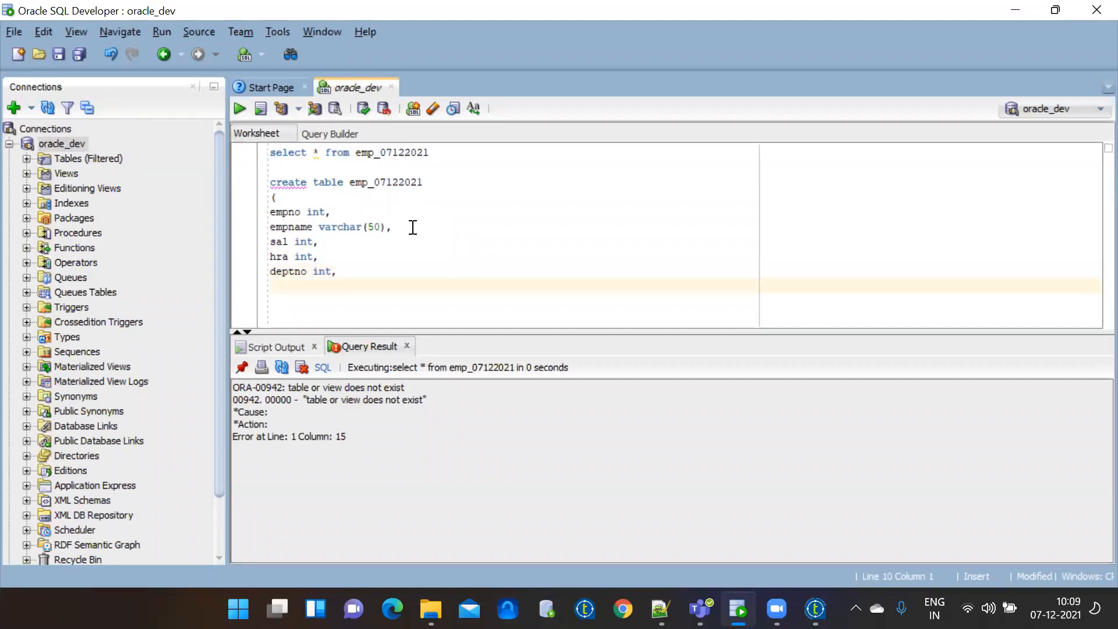
type("deptname varchar(40),")
key("Return")
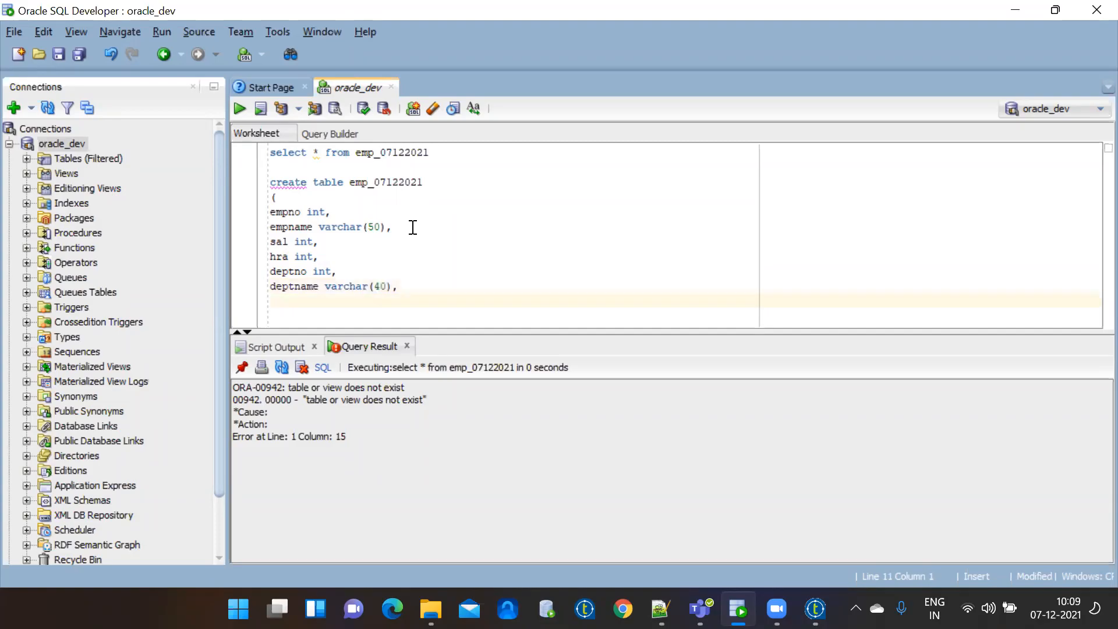
type("loc varchar(30)")
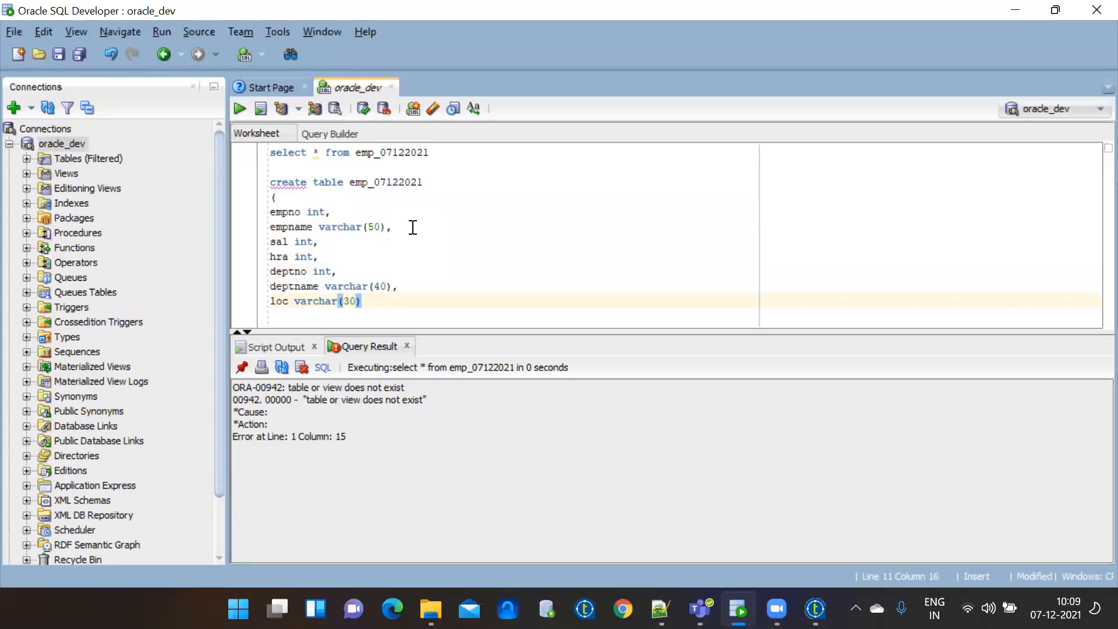
key("Return")
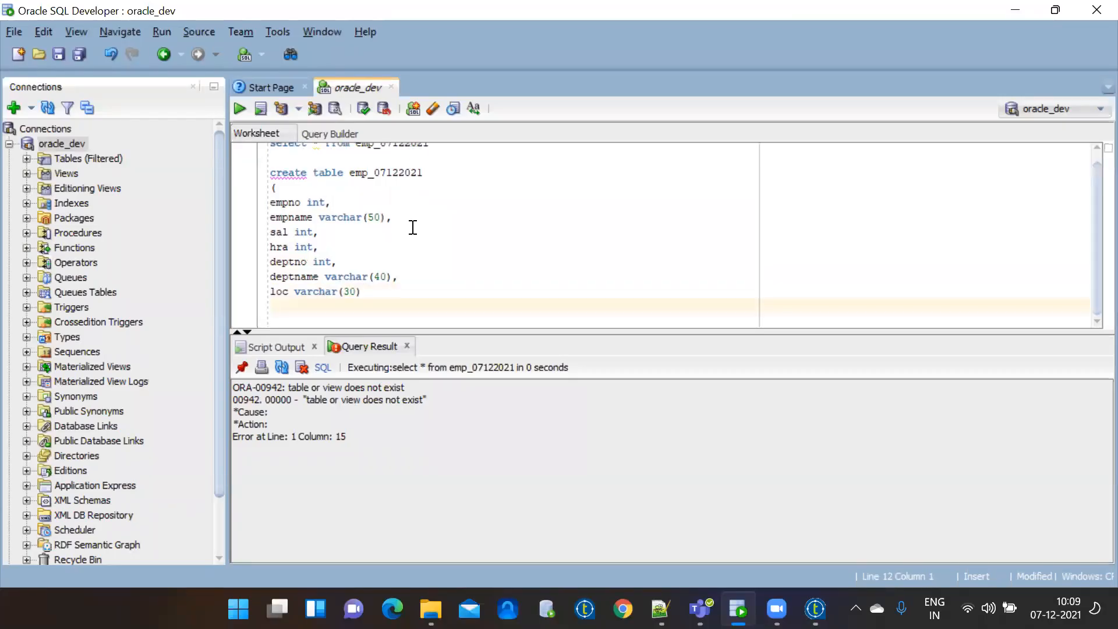
type(")")
left_click_drag(279, 304, 256, 174)
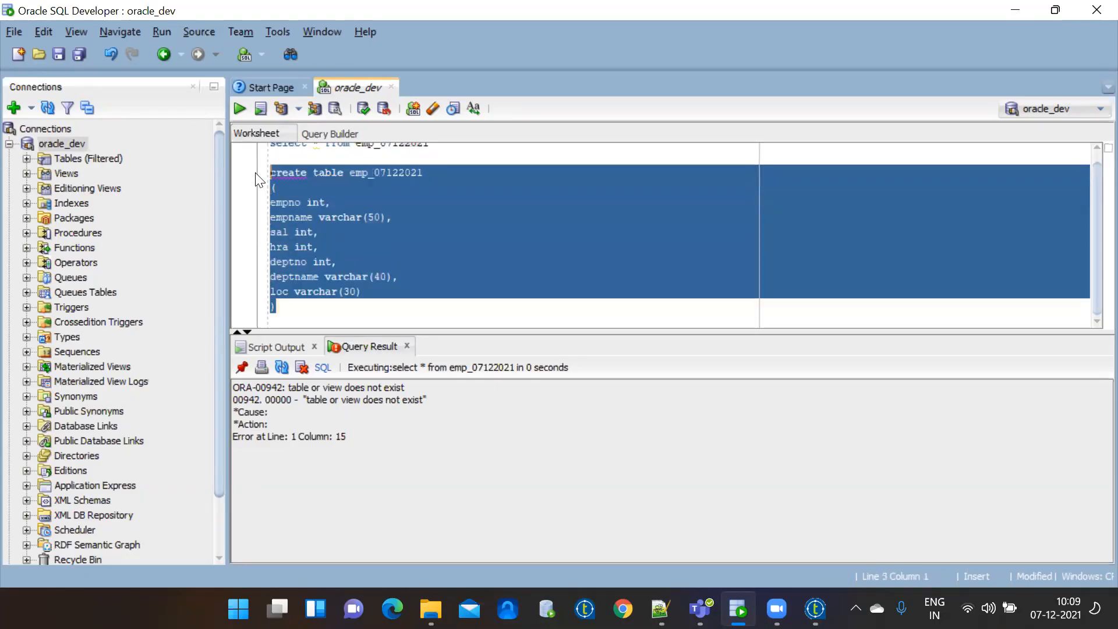
Run the CREATE TABLE statement to create emp_07122021.
left_click(239, 109)
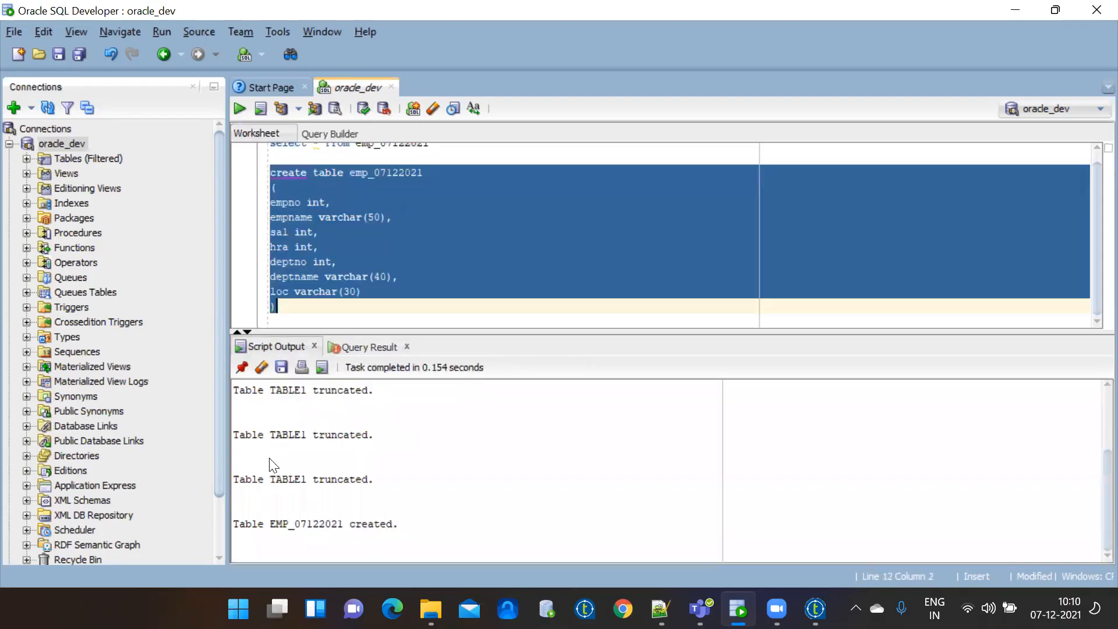
left_click_drag(234, 524, 391, 523)
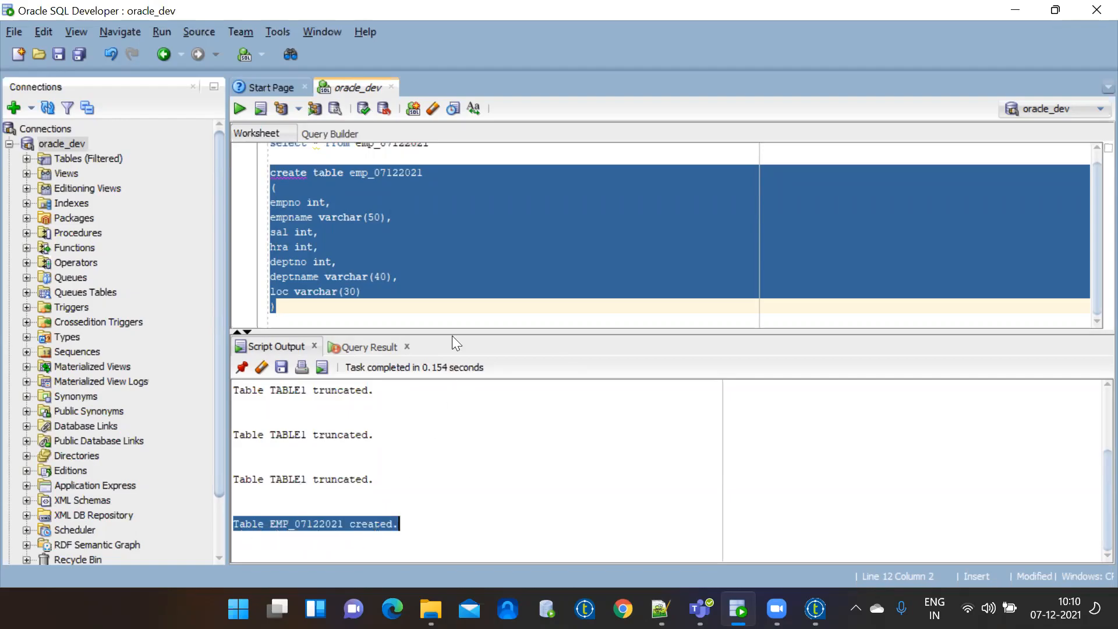
left_click(475, 250)
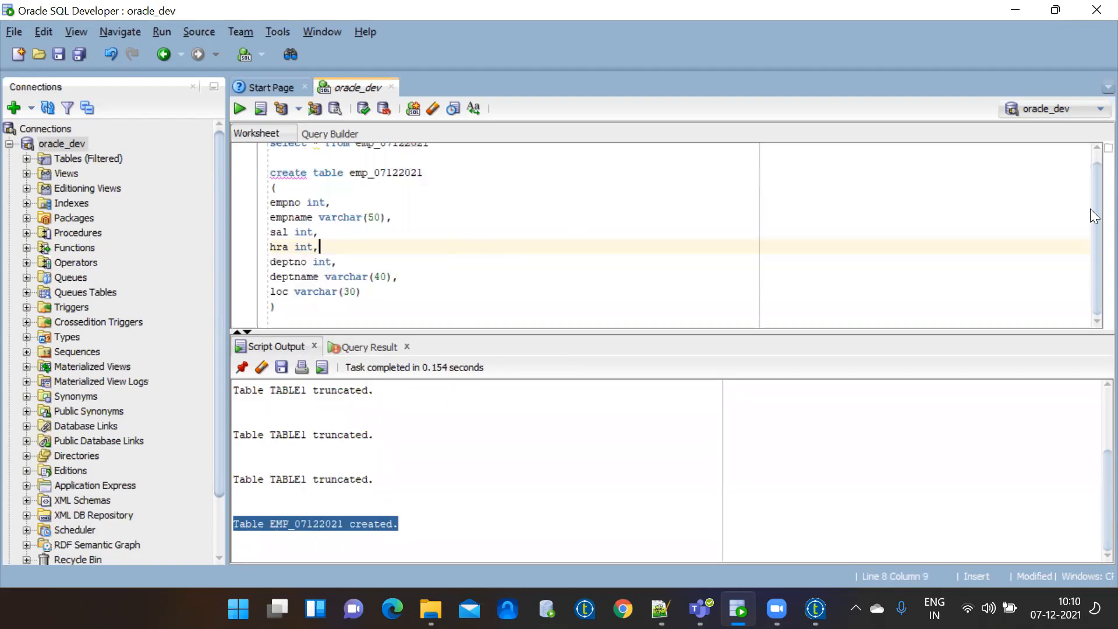
Run select * from emp_07122021, returning seven empty columns EMPNO through LOC.
scroll(1093, 174, "up", 1)
left_click_drag(467, 152, 248, 149)
left_click(241, 110)
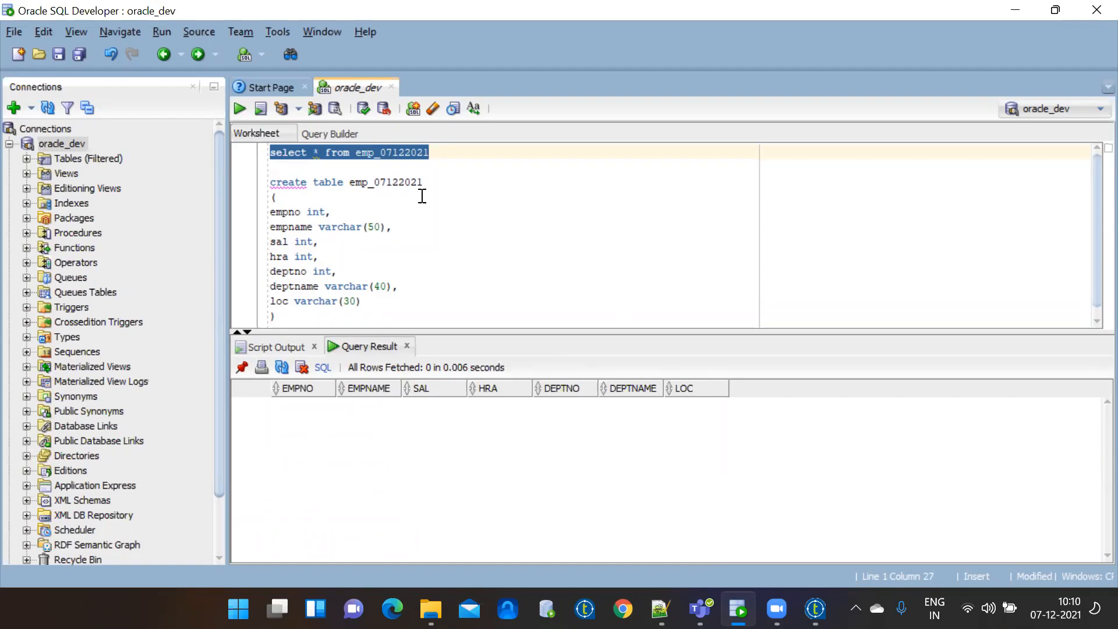
Rerun select * from emp_07122021 to confirm 0 rows, then switch to Talend.
left_click(430, 254)
left_click_drag(431, 153, 255, 162)
left_click(450, 227)
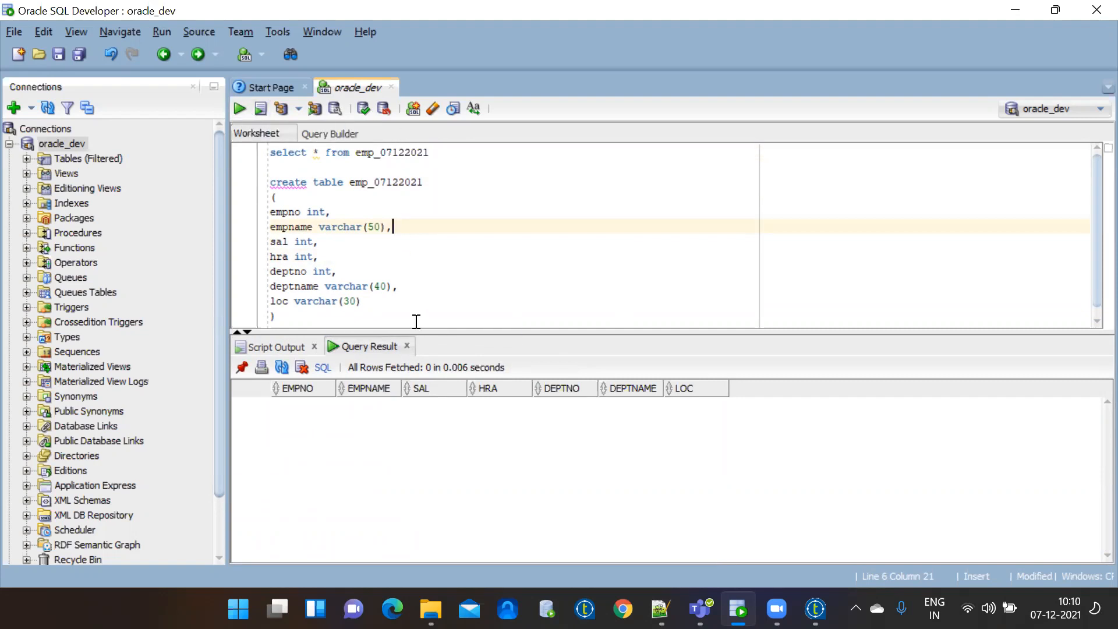
left_click_drag(441, 152, 260, 157)
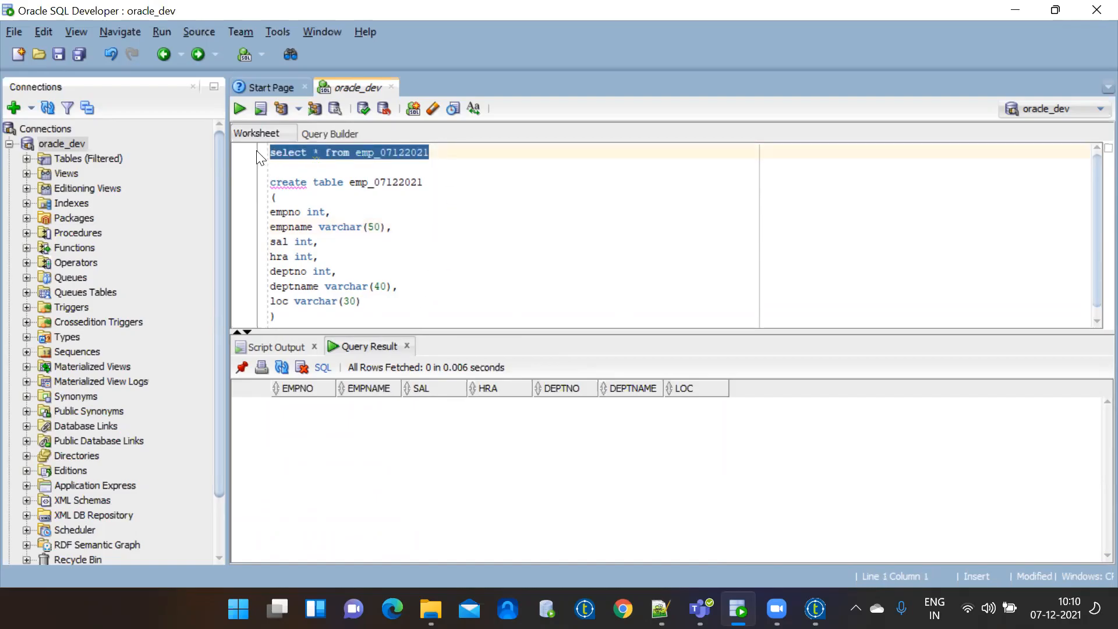
left_click(243, 106)
left_click(475, 198)
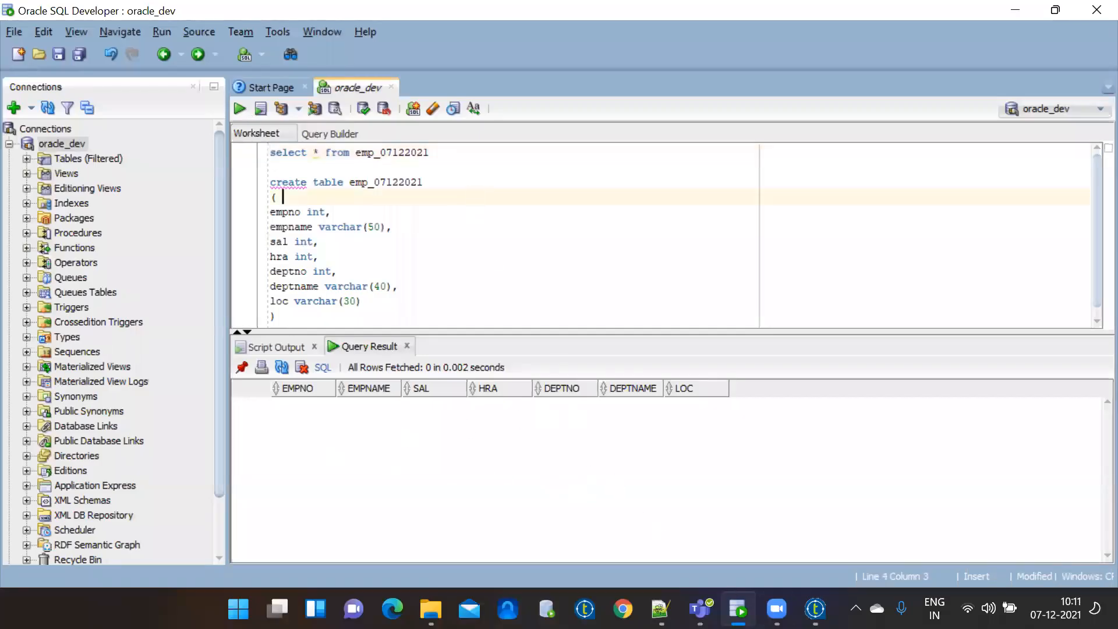
left_click(816, 609)
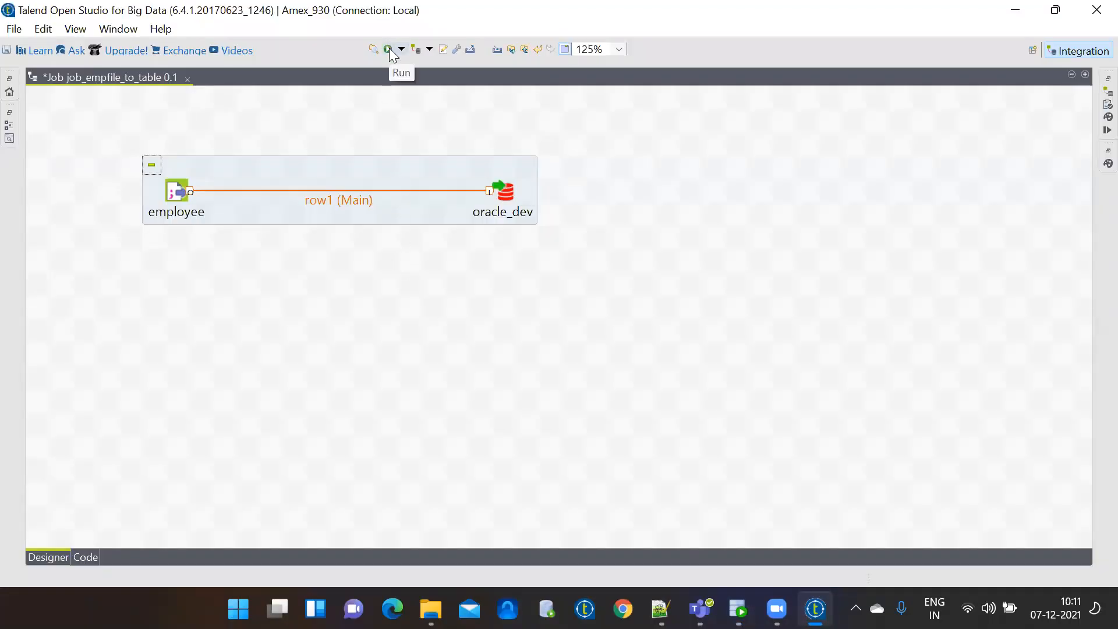
Run job_empfile_to_table, loading 16908 rows into oracle_dev, and view employee's Component settings.
double_click(134, 76)
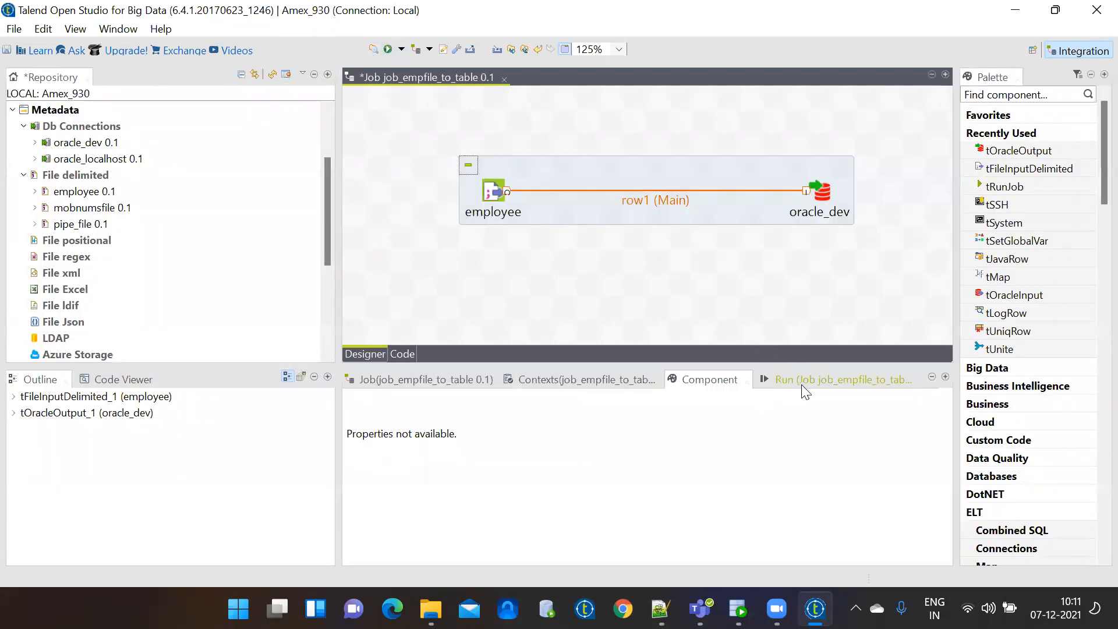
left_click(804, 386)
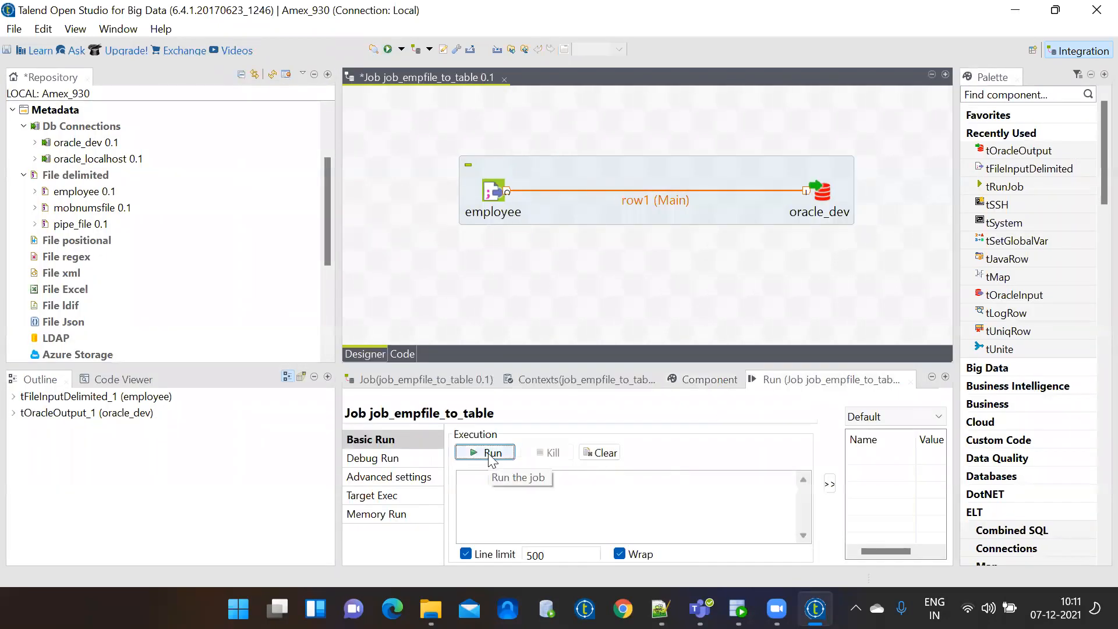
left_click(490, 457)
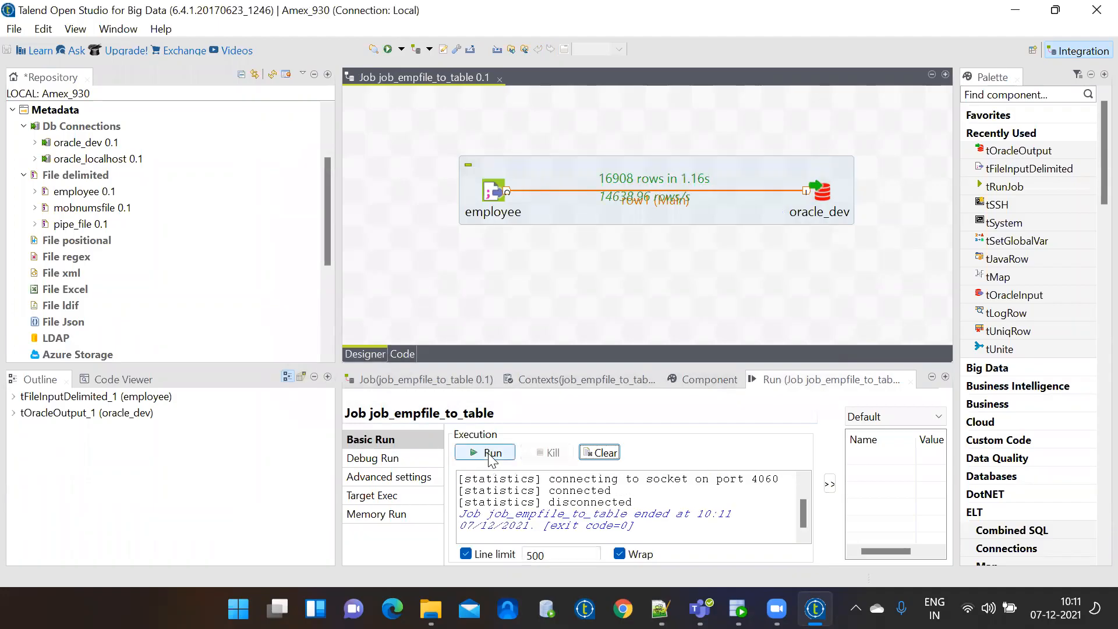
left_click(495, 194)
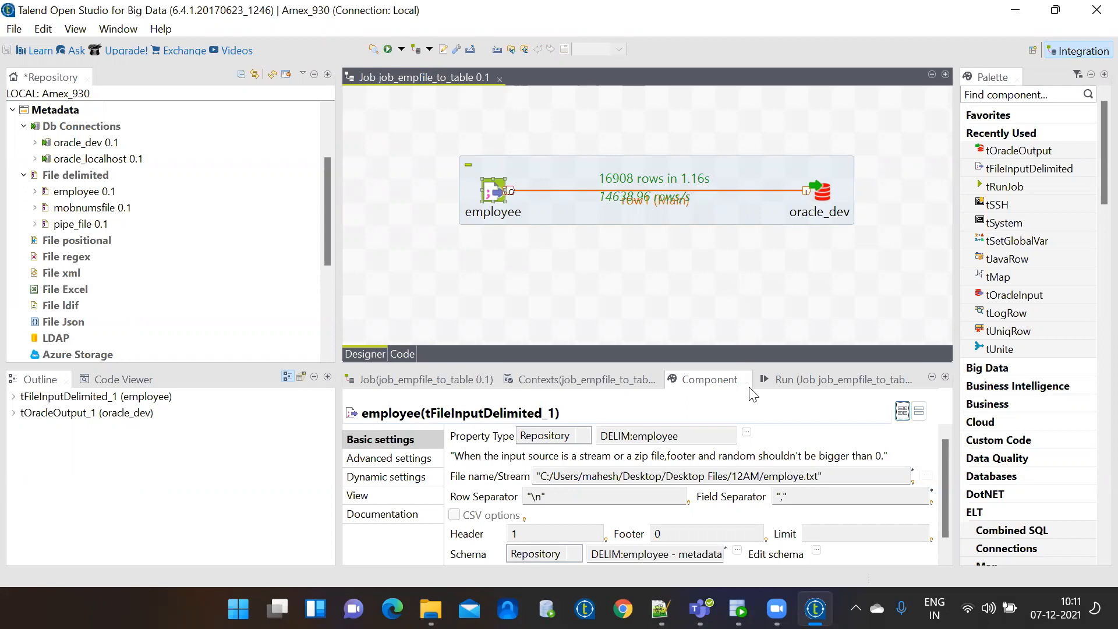
left_click(738, 609)
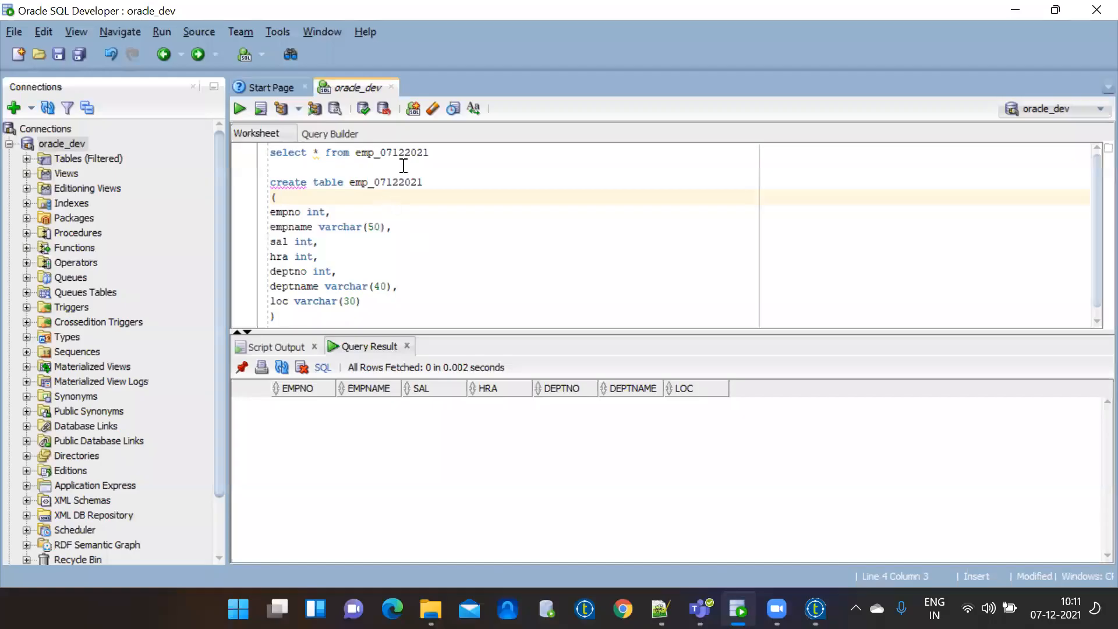
Run select * from emp_07122021 to see 50 loaded employee rows, then return to Talend.
left_click_drag(431, 153, 312, 141)
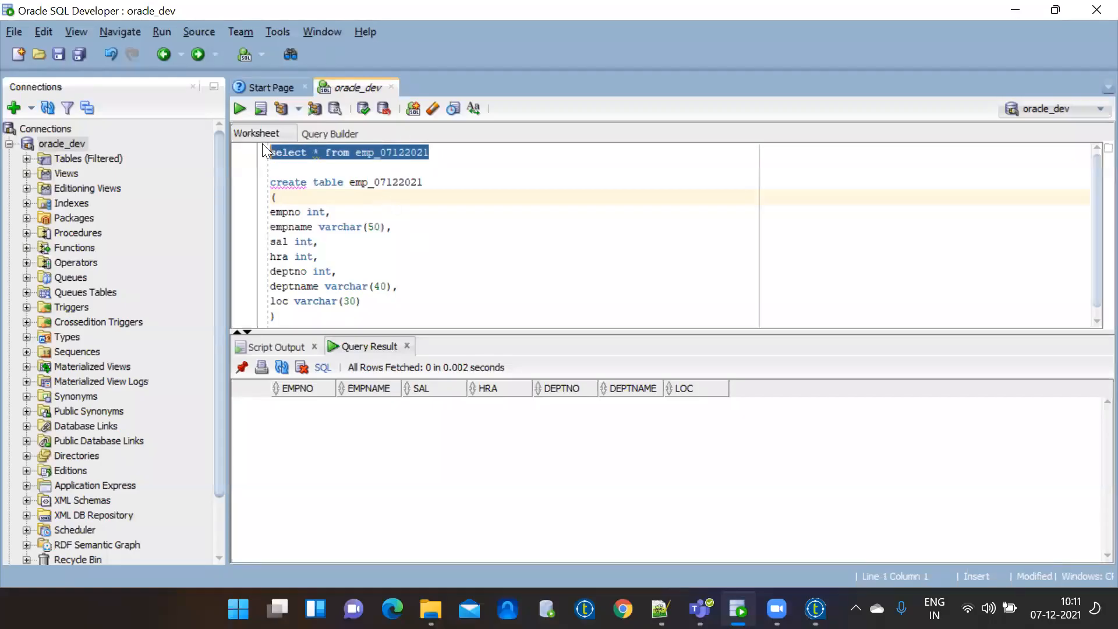
left_click(243, 111)
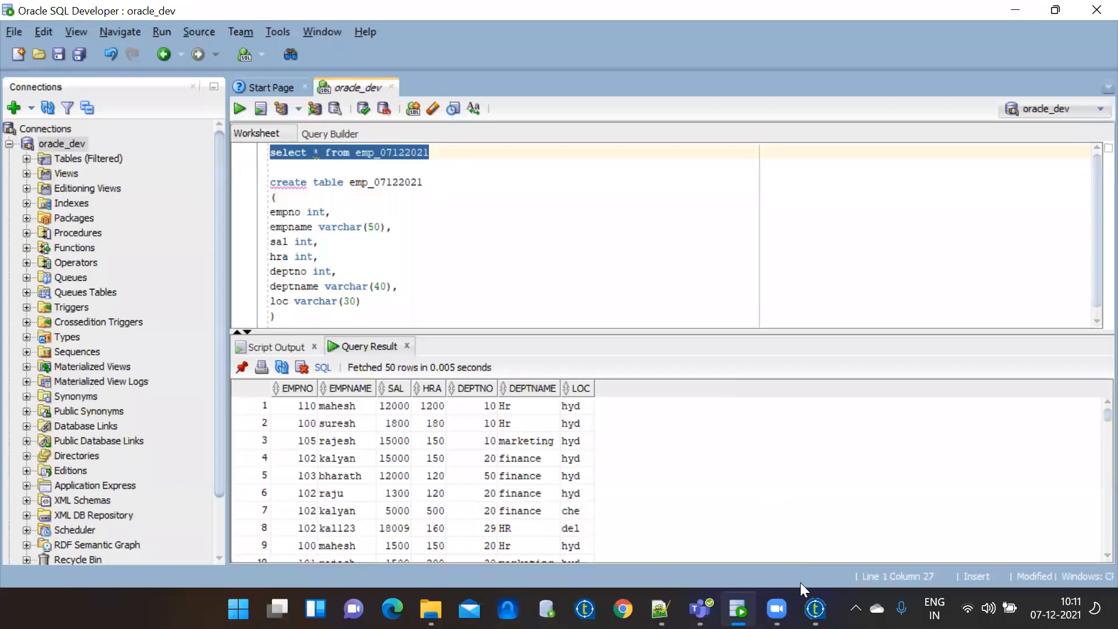
left_click(816, 609)
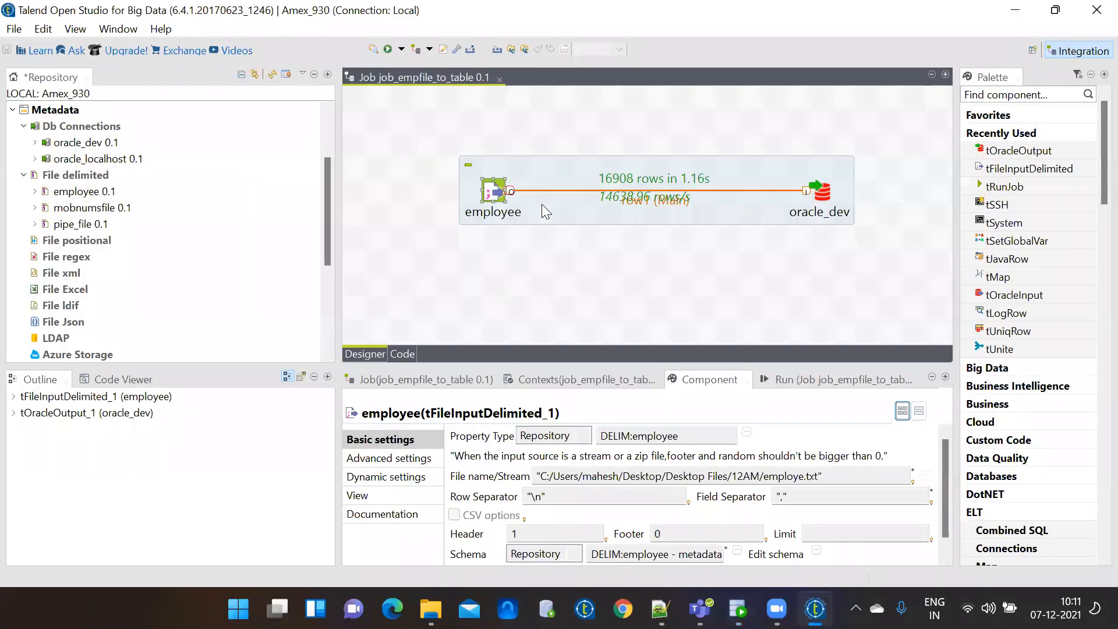
Delete the existing subjob and save the emptied job.
left_click(578, 171)
key("Delete")
key("ctrl+s")
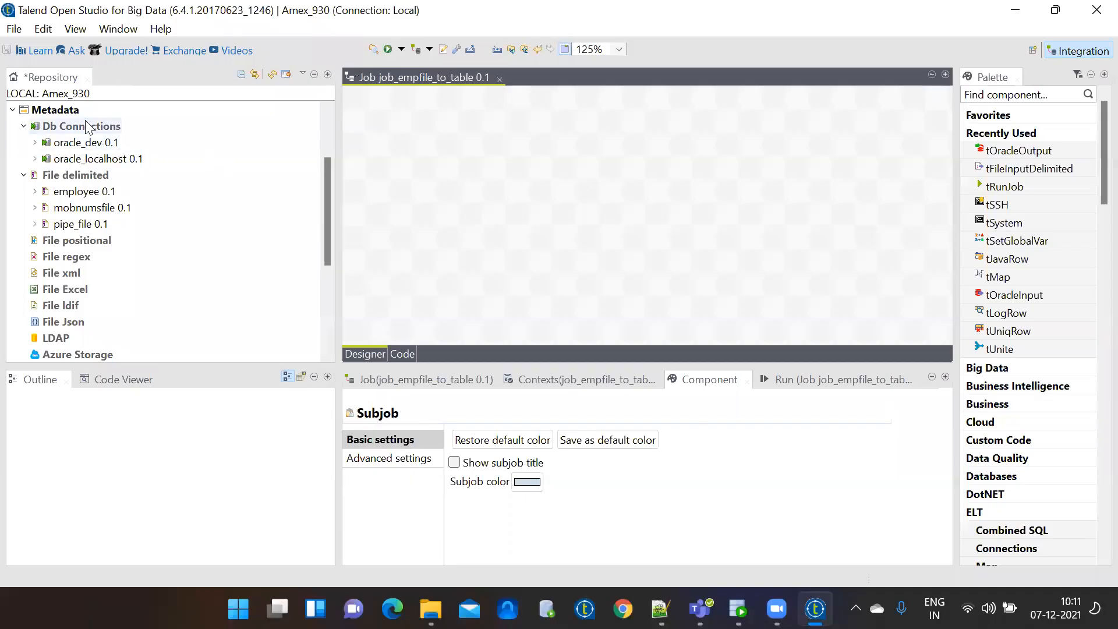
left_click(329, 120)
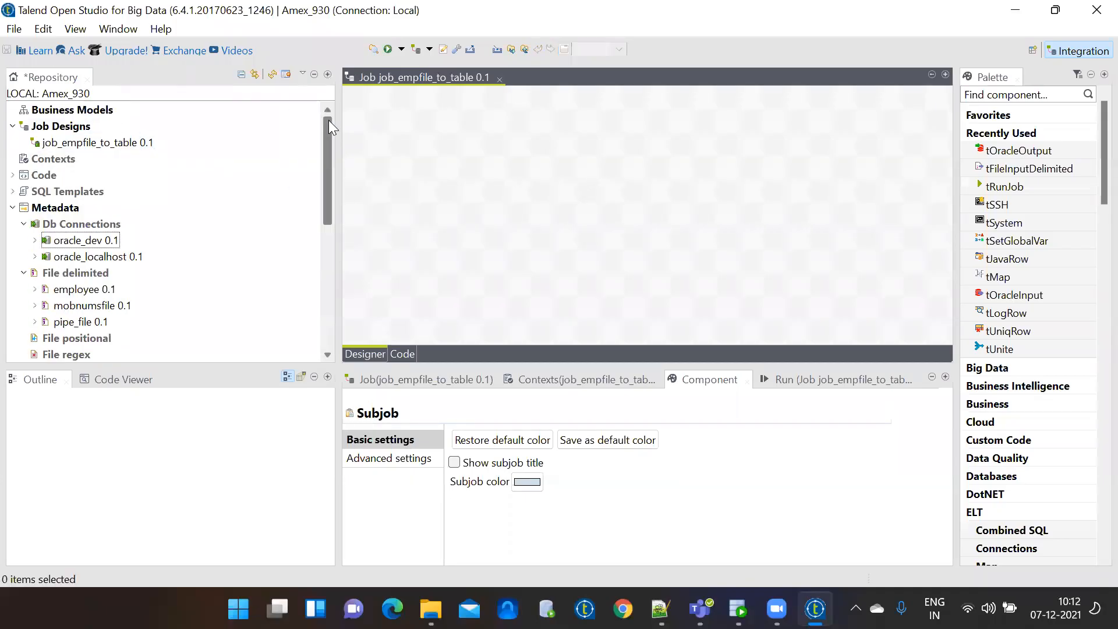
right_click(70, 127)
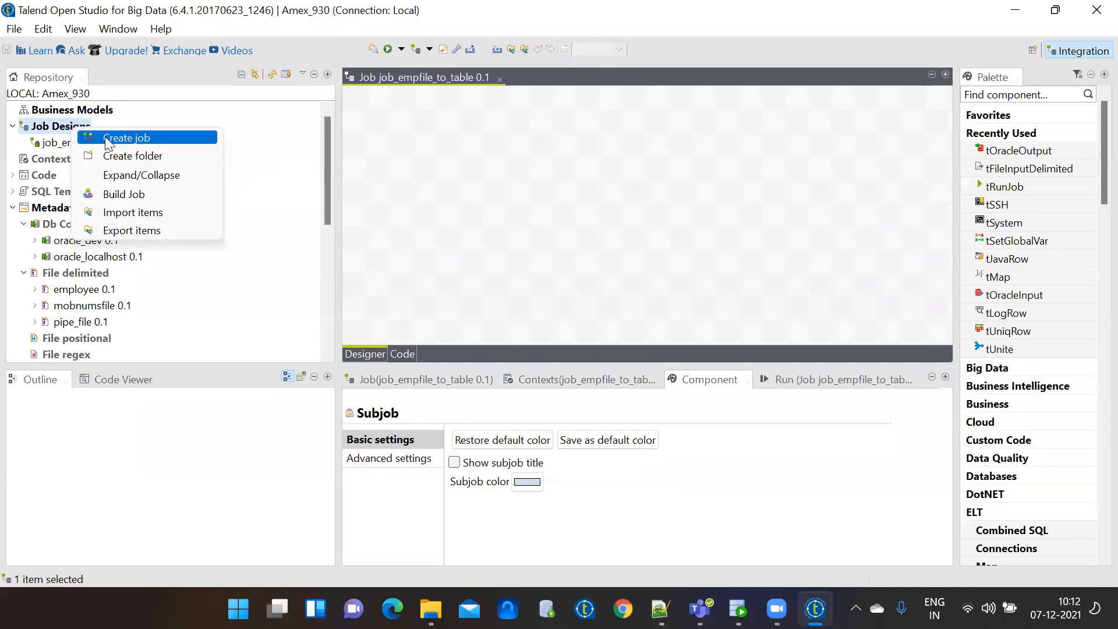
left_click(271, 176)
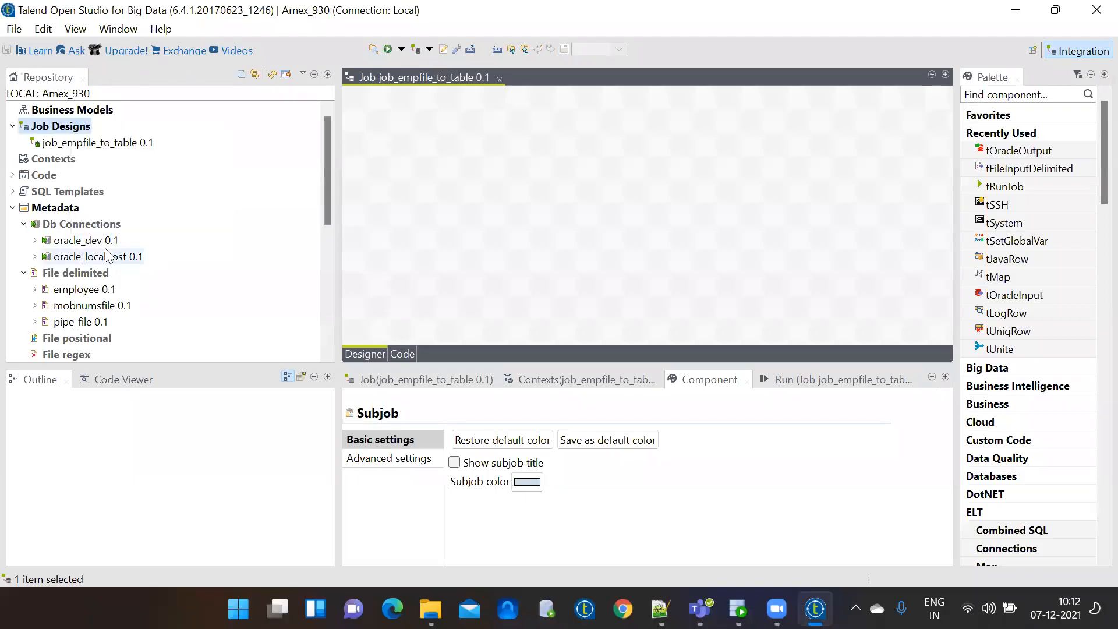
Place employee as tFileInputDelimited and oracle_dev as tOracleOutput to its right.
left_click_drag(76, 291, 489, 227)
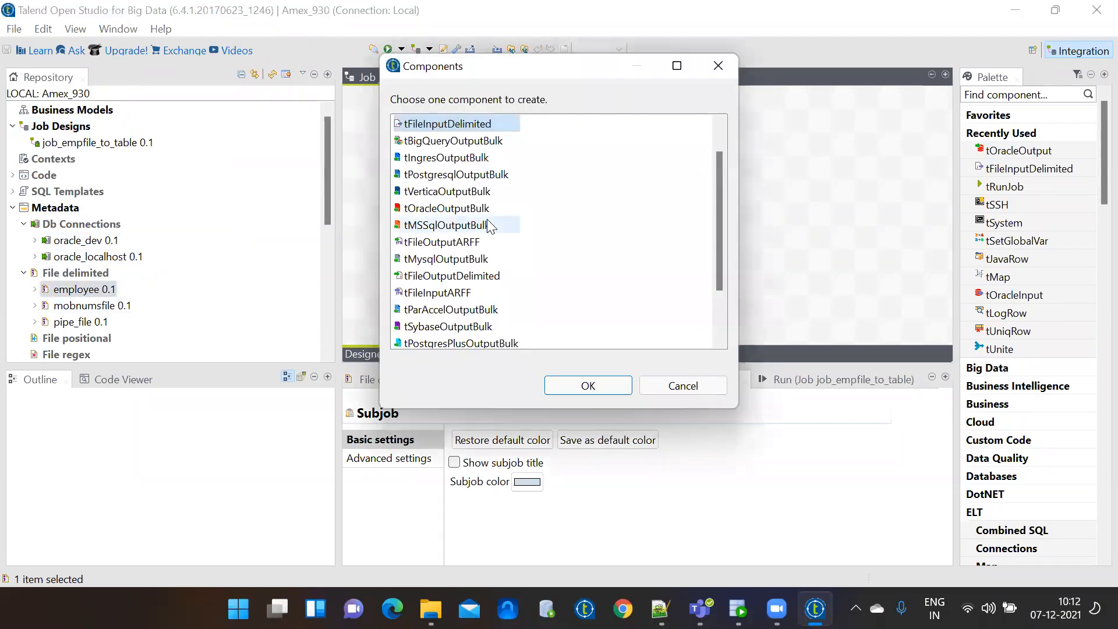
double_click(457, 124)
left_click_drag(86, 240, 636, 243)
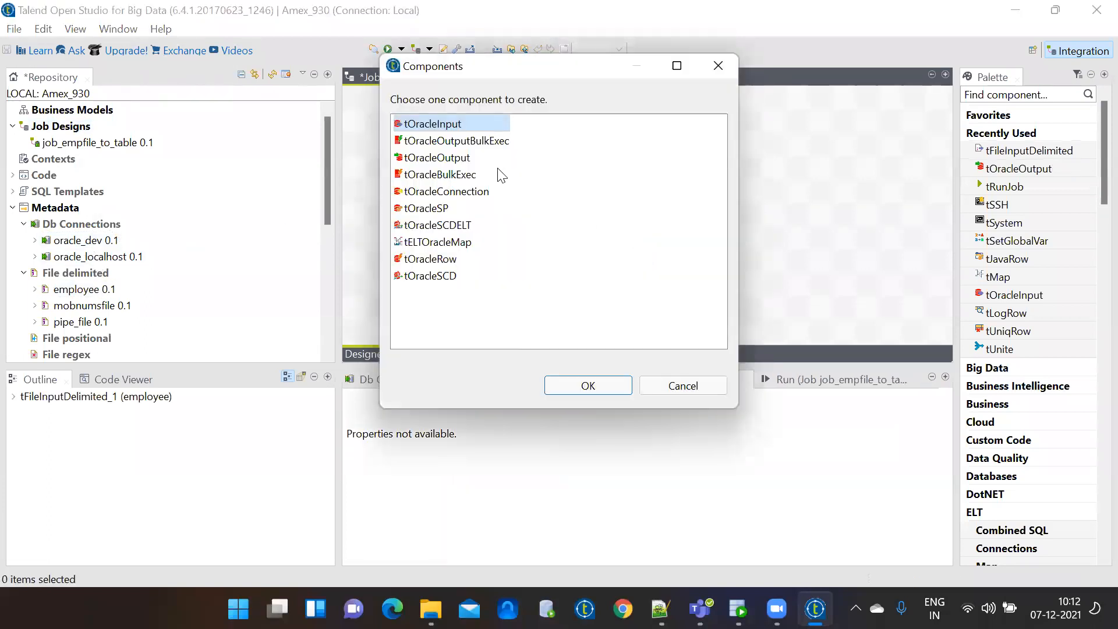
double_click(468, 158)
left_click_drag(621, 210, 713, 185)
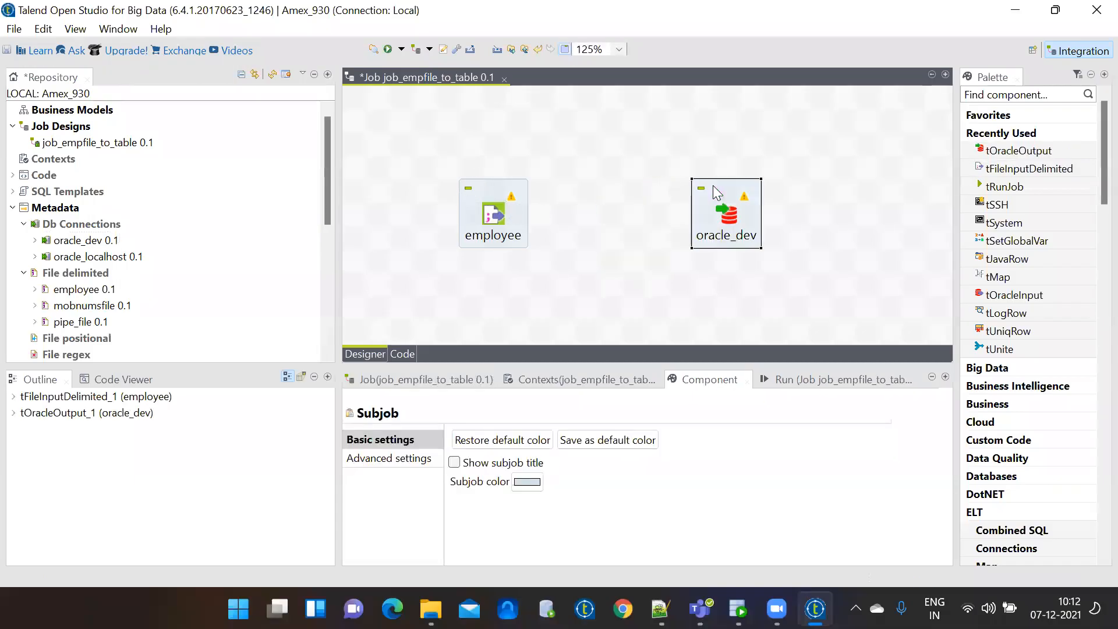
Link employee to oracle_dev with a Row > Main connection.
right_click(496, 215)
mouse_move(613, 226)
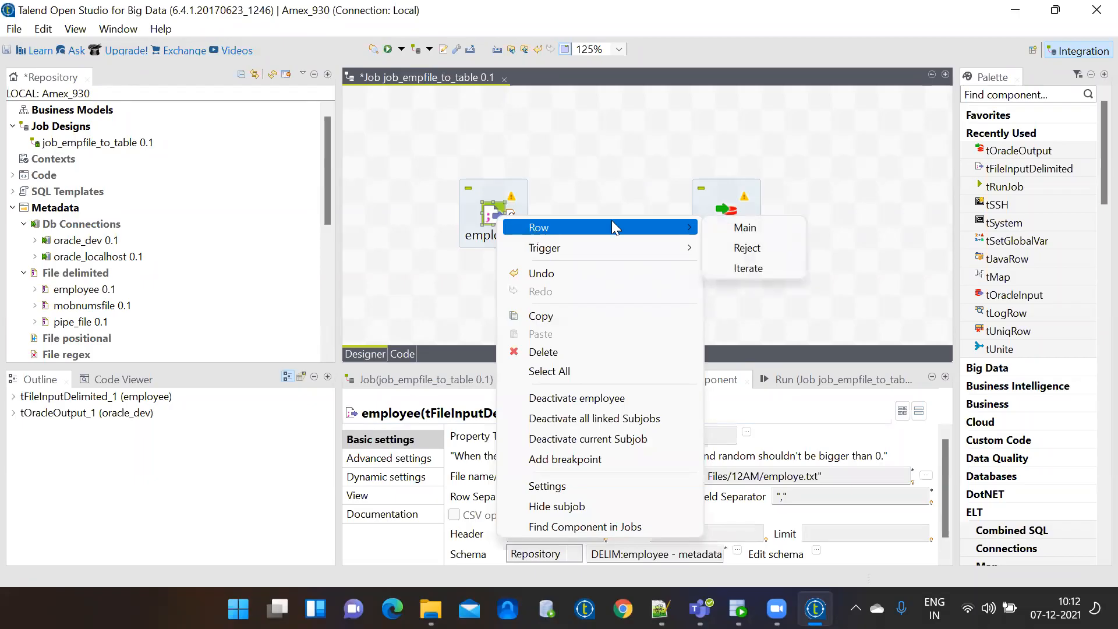
left_click(734, 227)
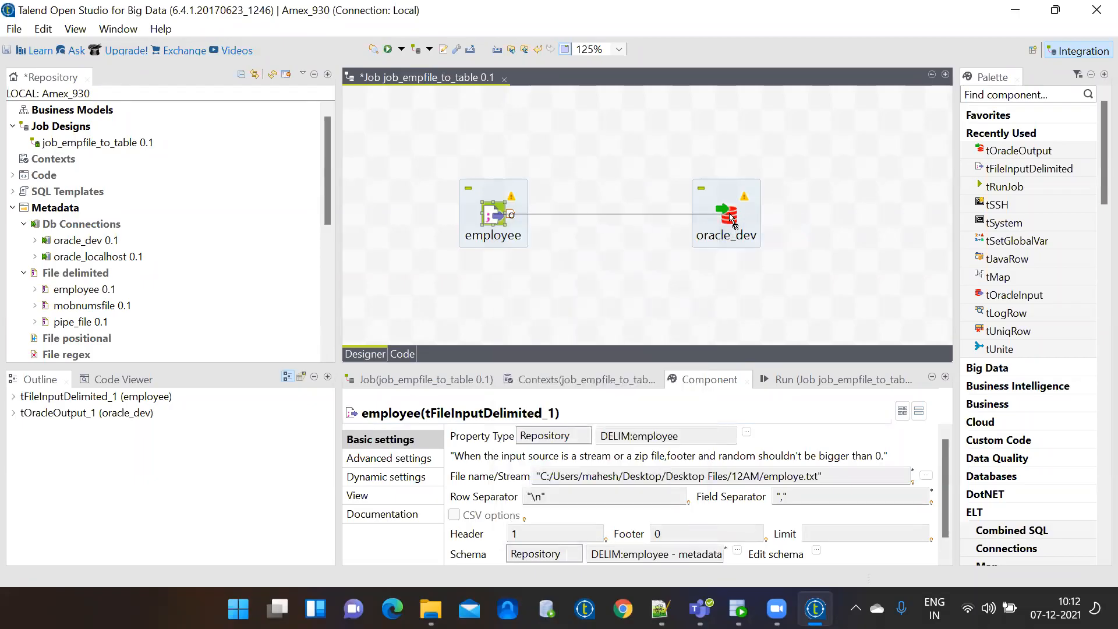
left_click(730, 218)
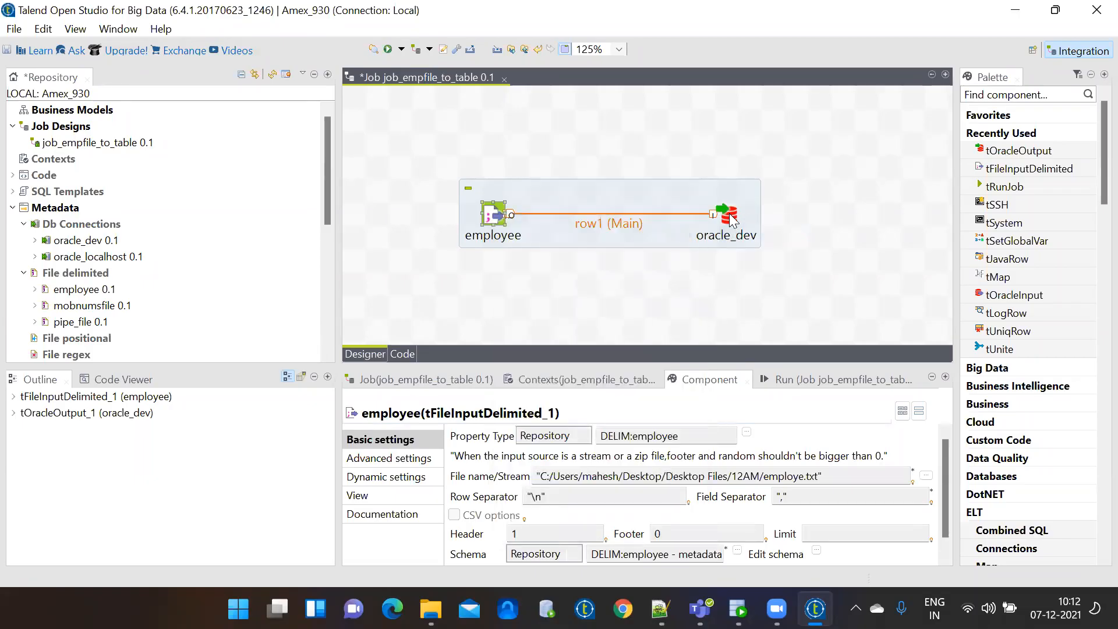
Set oracle_dev's Table field to emp_07122021.
left_click(730, 219)
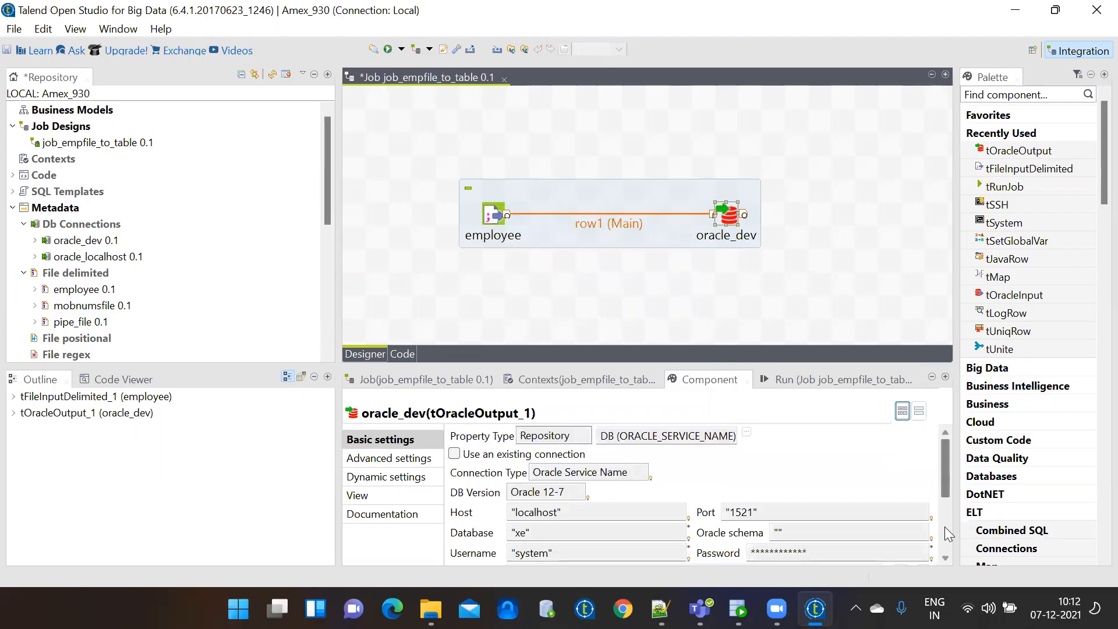
scroll(942, 524, "down", 5)
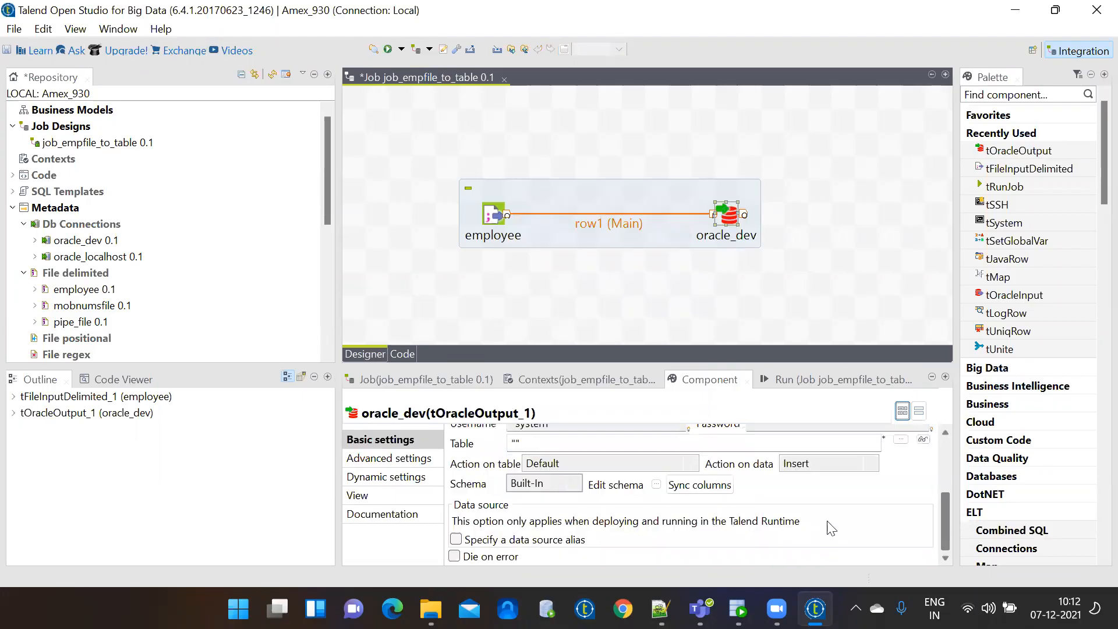
left_click(510, 444)
type("emp_")
type("0")
type("712202")
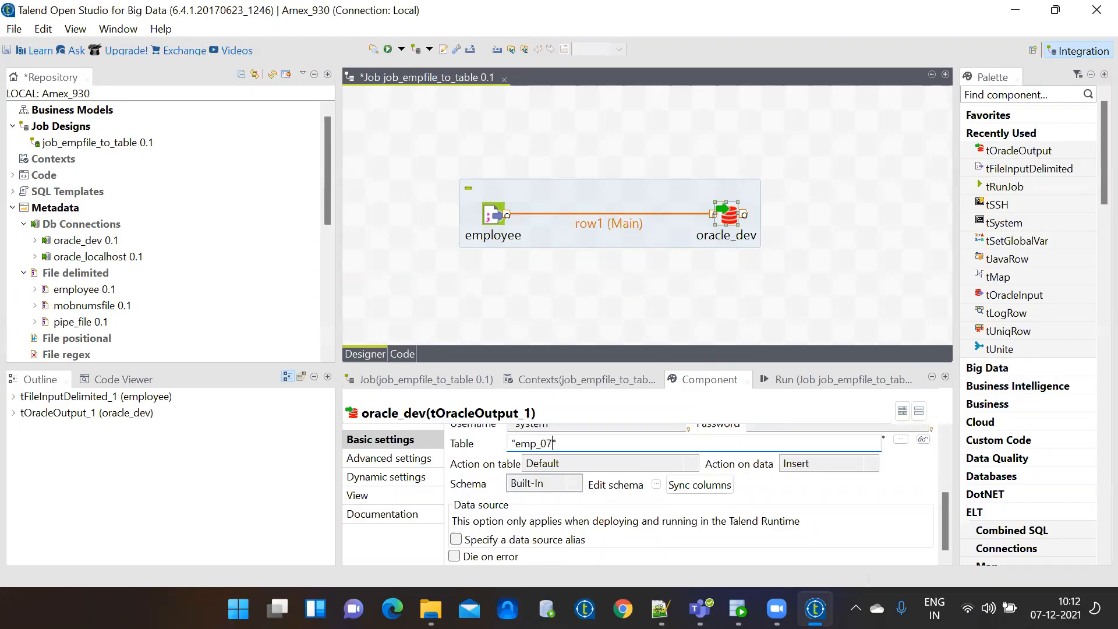
type("1")
left_click(738, 609)
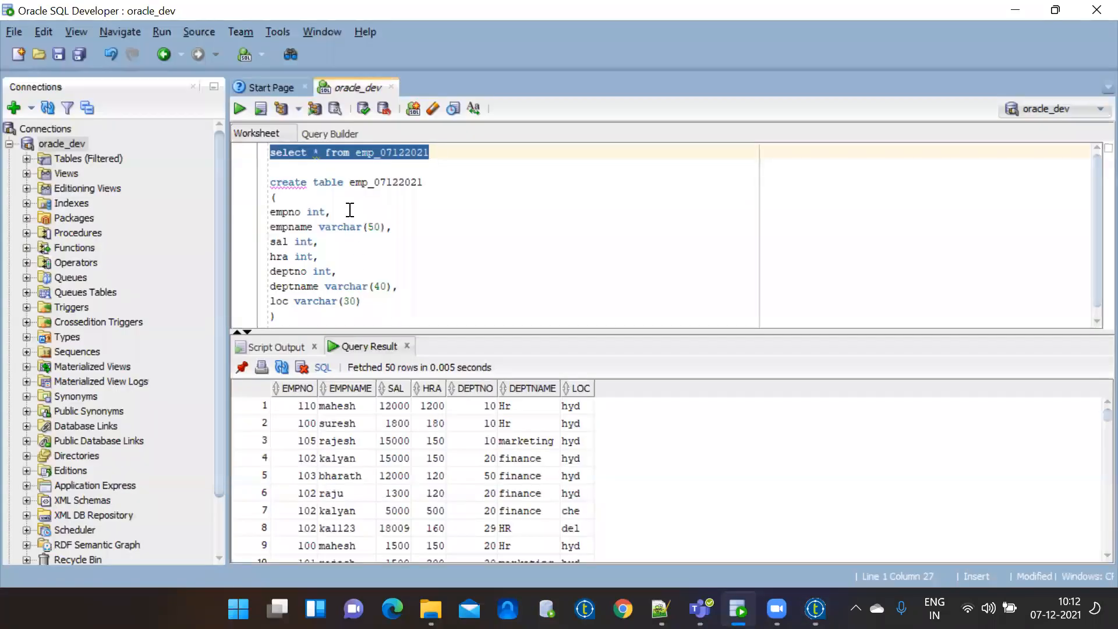
Review the emp_07122021 CREATE TABLE statement, then minimize SQL Developer.
left_click_drag(272, 179, 307, 317)
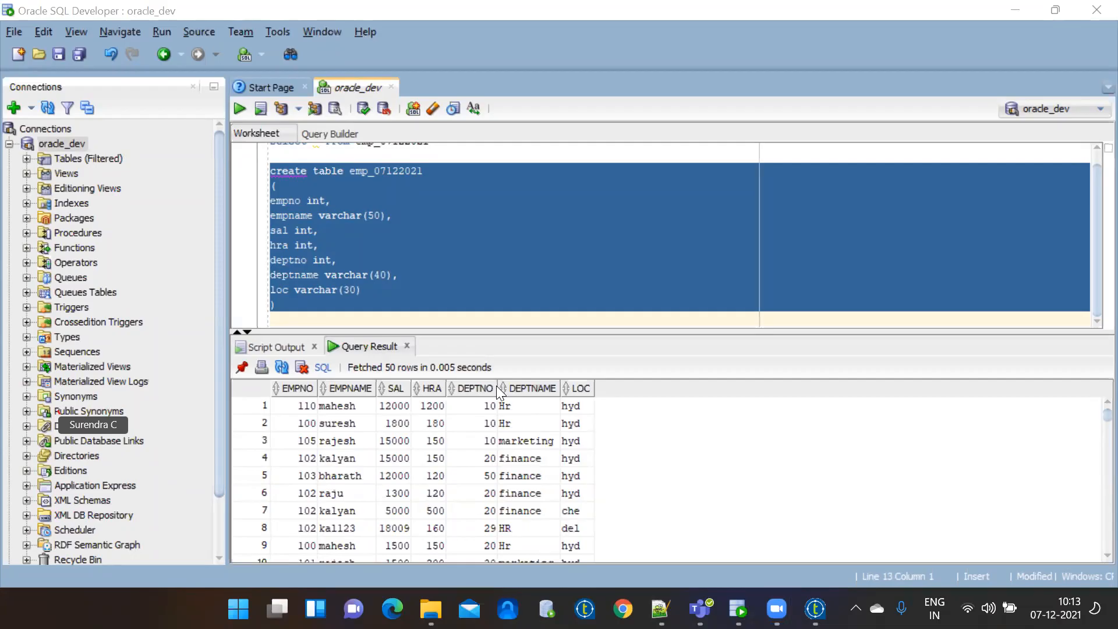
left_click(484, 305)
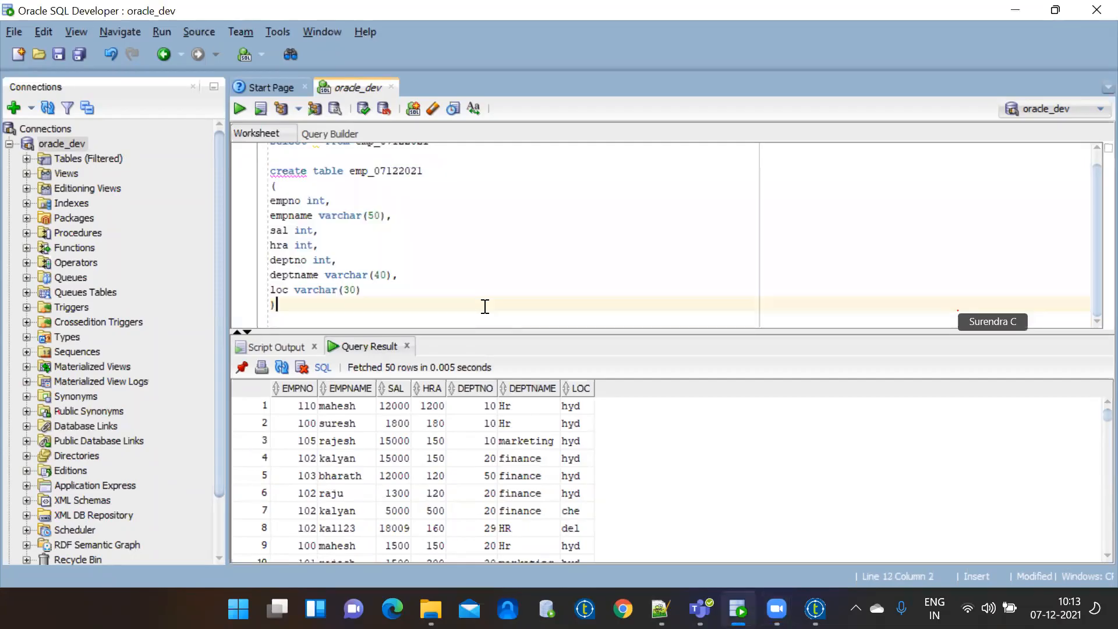
left_click(1016, 10)
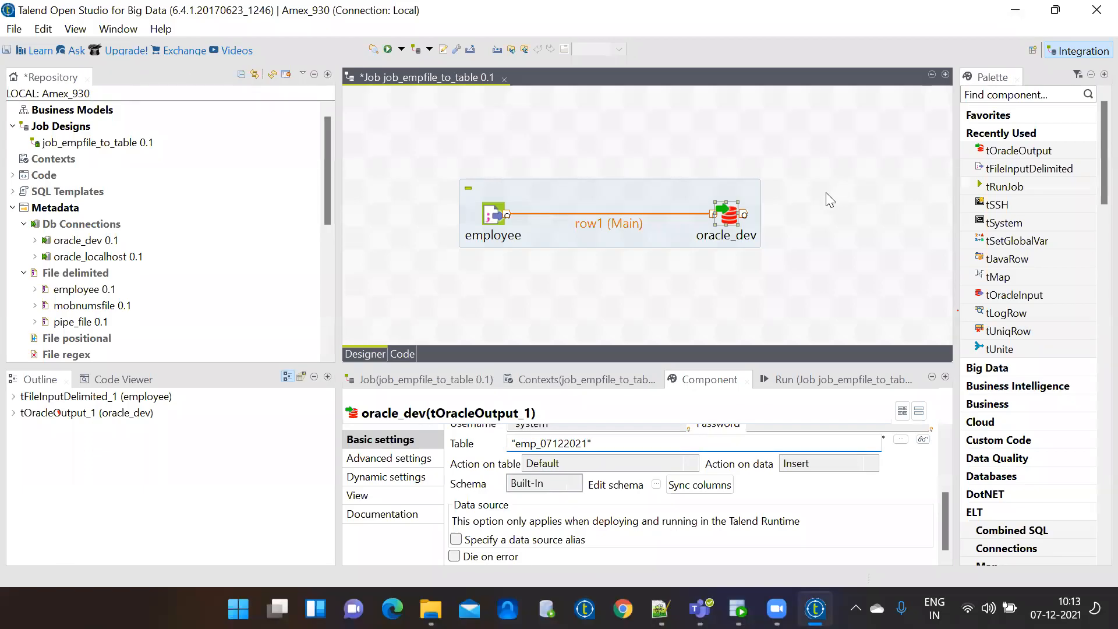
Close the job_empfile_to_table editor, choosing Yes to save it.
left_click(811, 380)
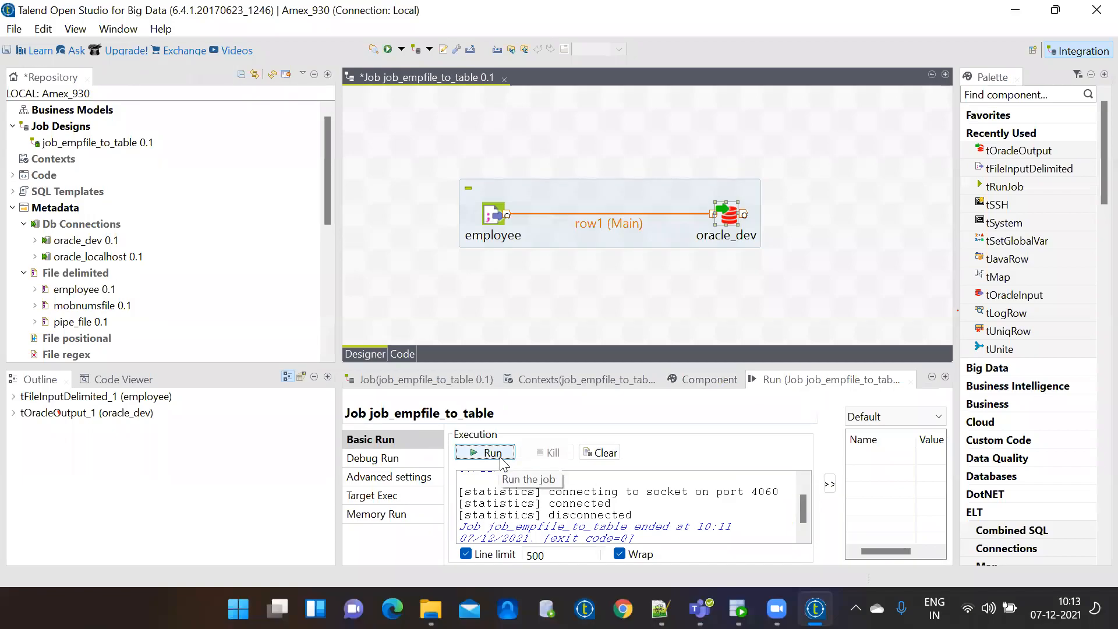
left_click(476, 275)
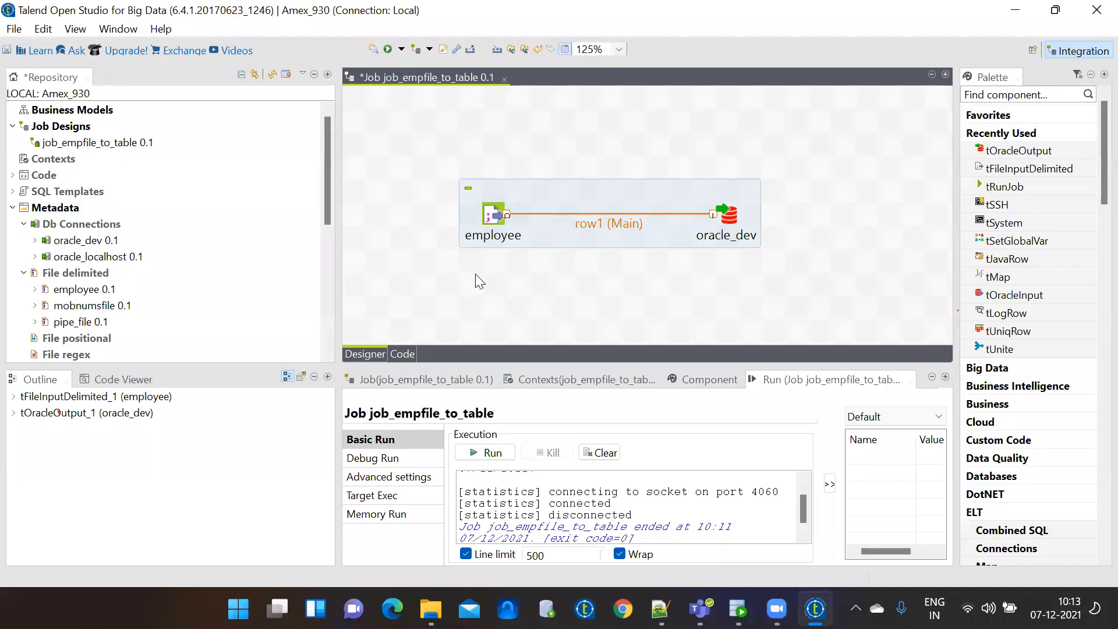
left_click(504, 78)
left_click(555, 309)
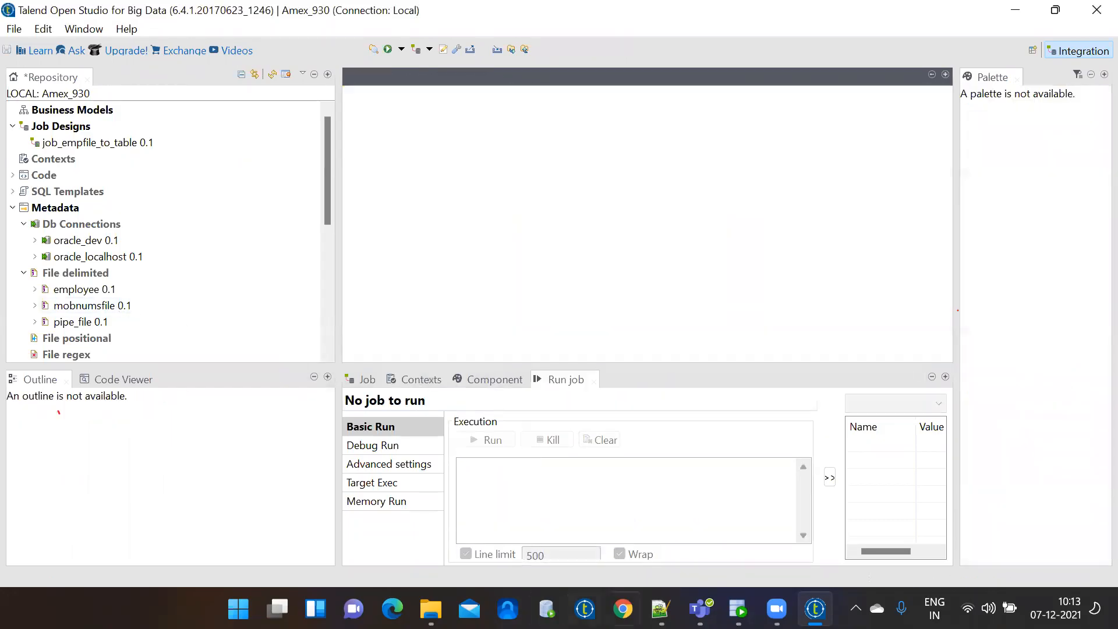
left_click(660, 609)
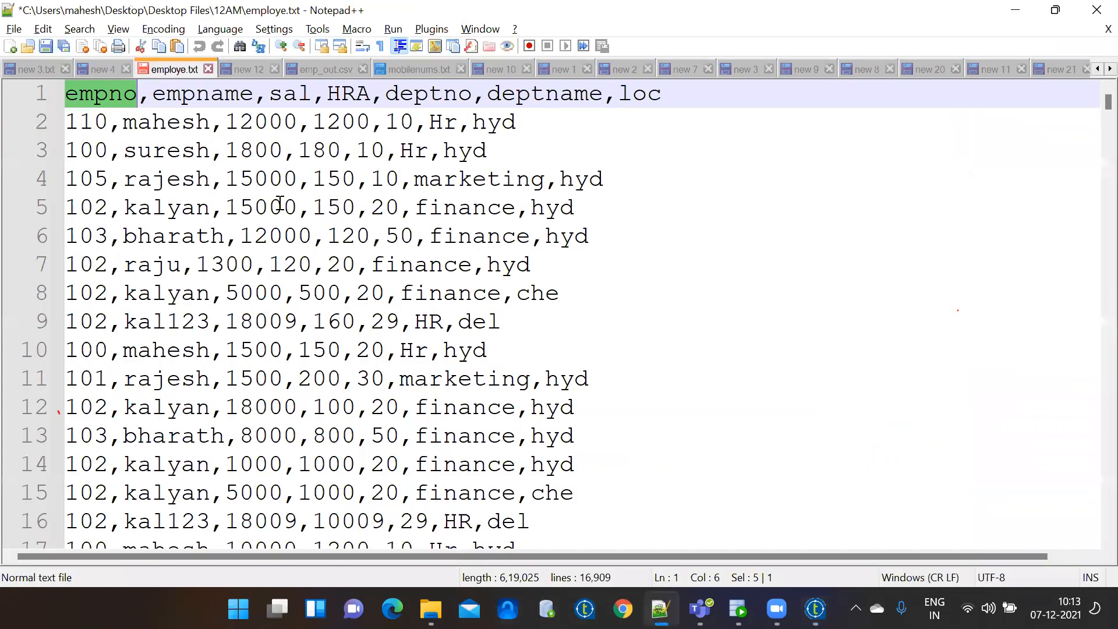
Zoom the employe.txt text out four steps and switch to mobilenums.txt.
left_click(300, 46)
left_click(300, 47)
left_click(300, 46)
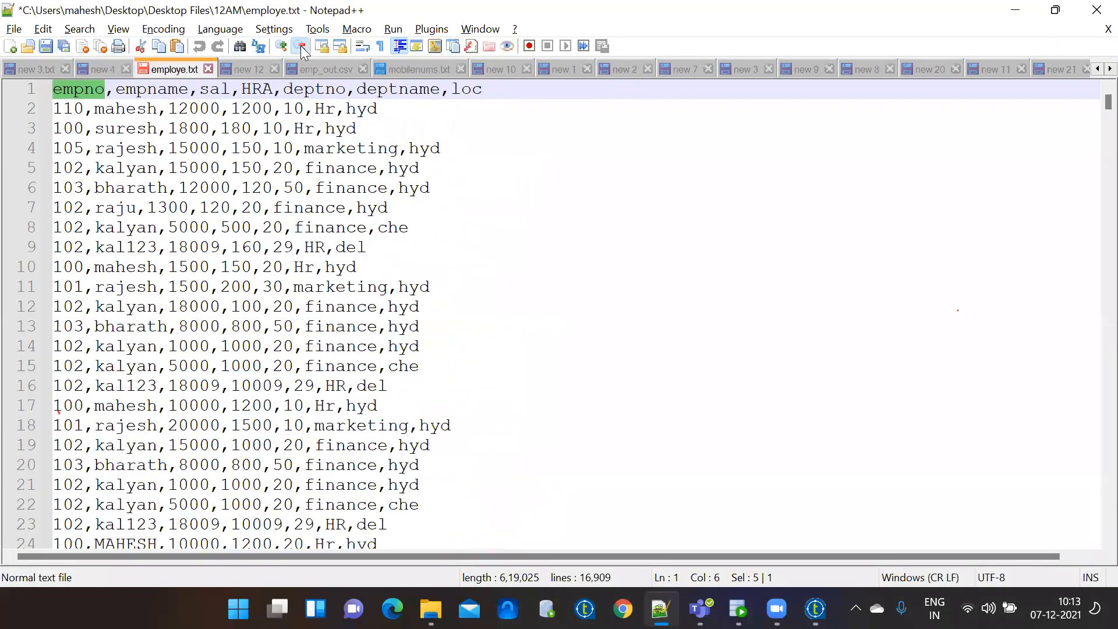
left_click(300, 47)
left_click(409, 71)
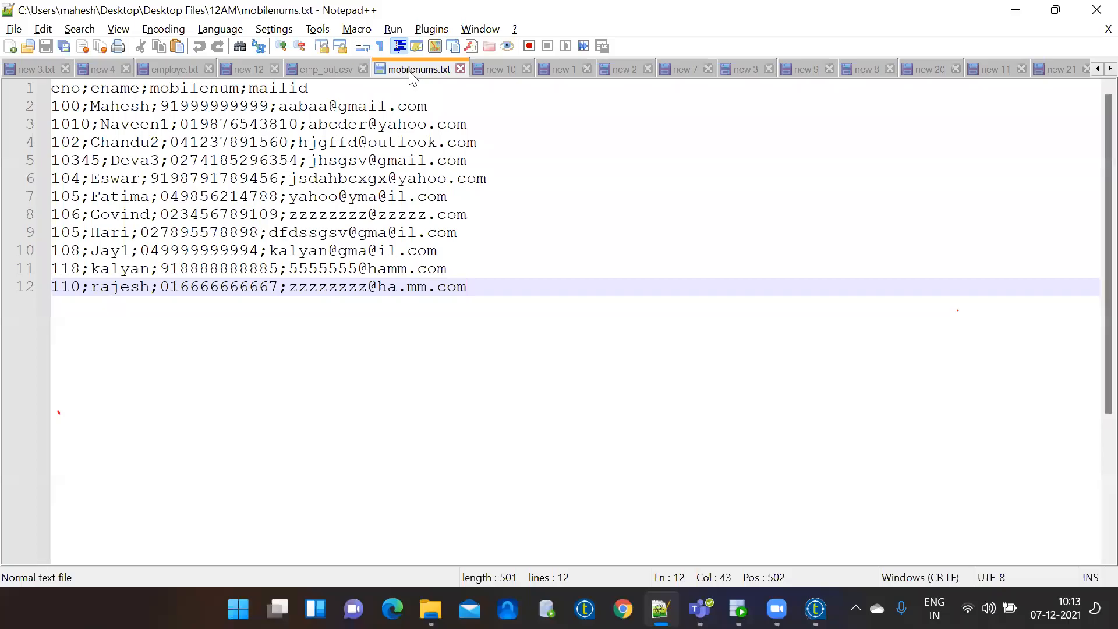
Review new 3.txt, the SQL update in new 4, the employee data and the create-table draft.
left_click(38, 74)
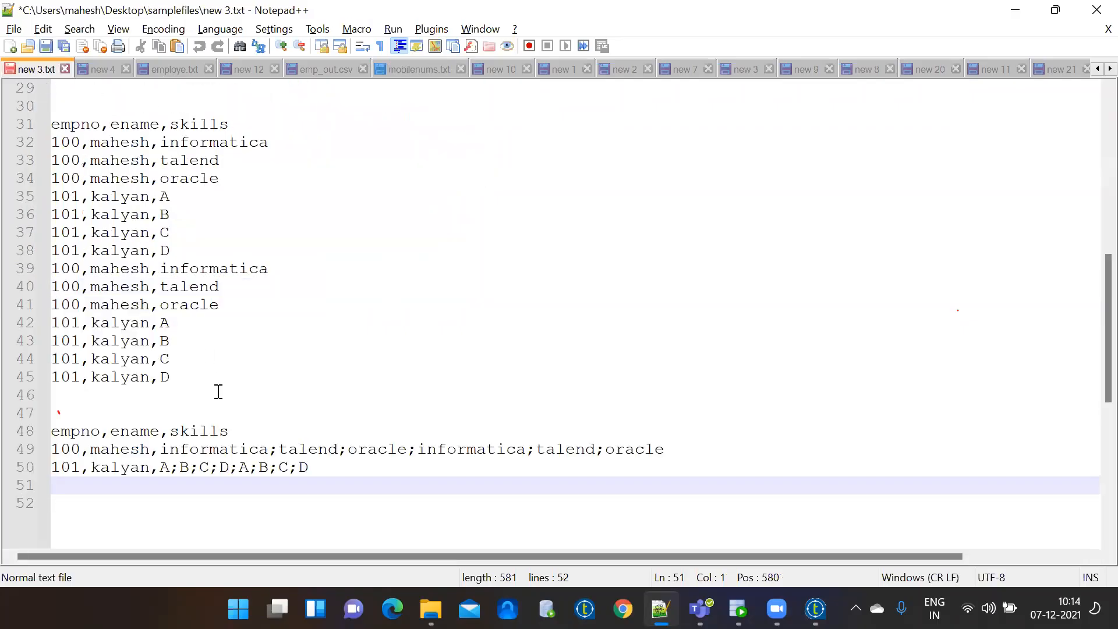
left_click(100, 70)
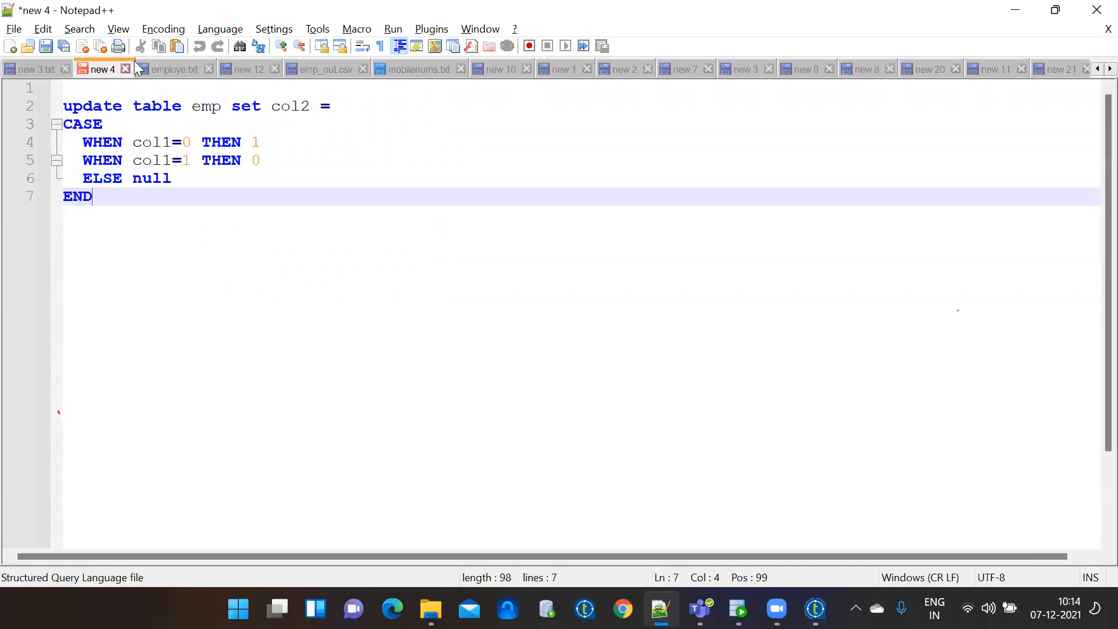
left_click(162, 69)
left_click(253, 67)
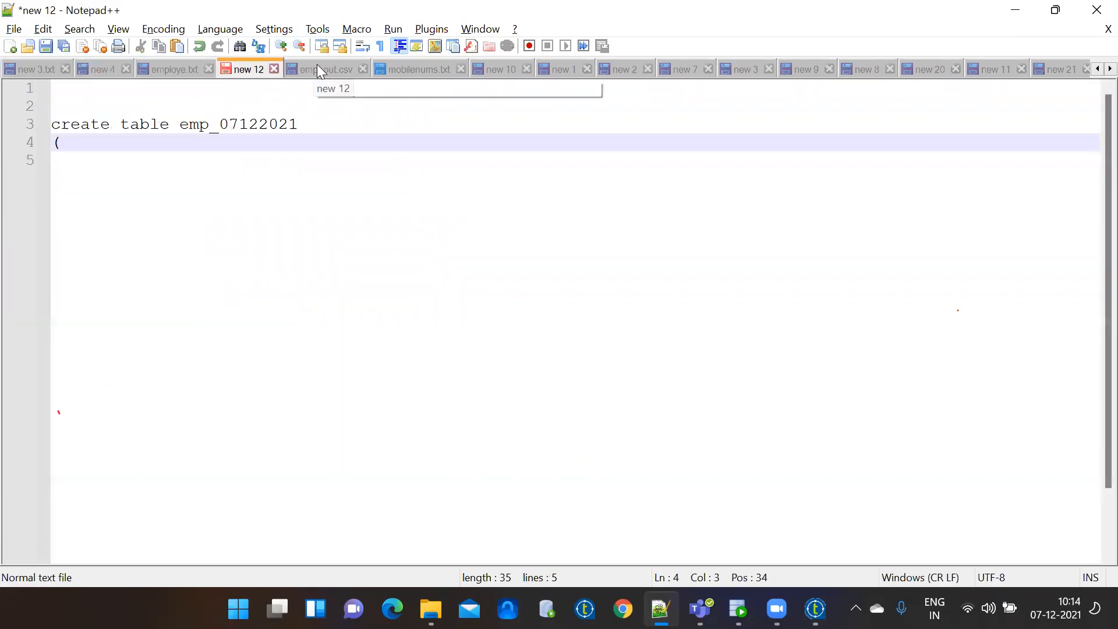
left_click(318, 66)
left_click(219, 68)
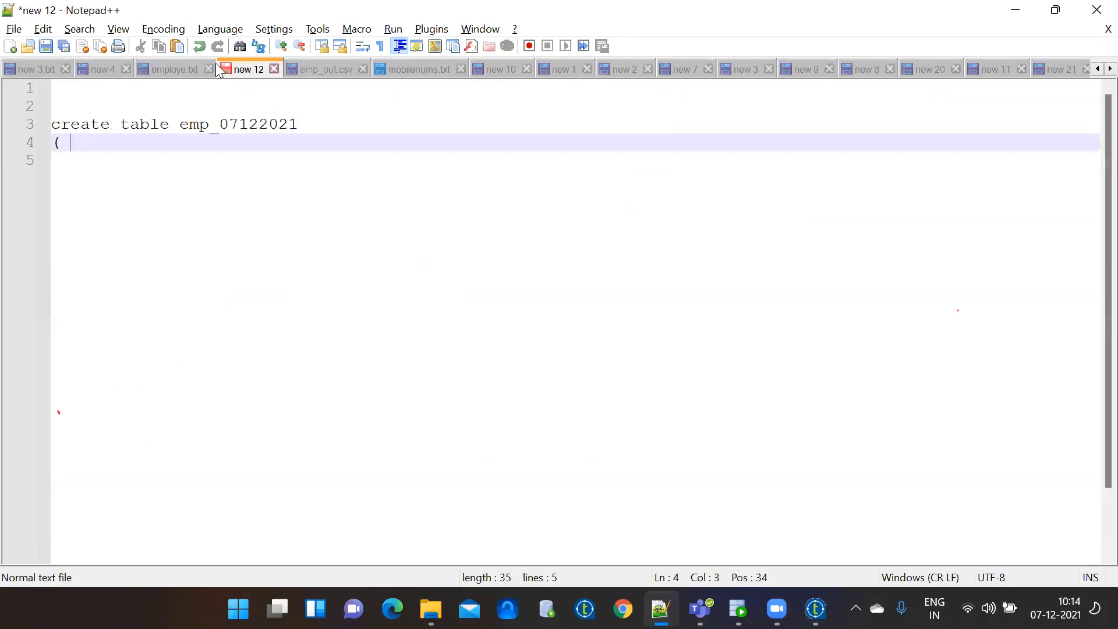
left_click(182, 69)
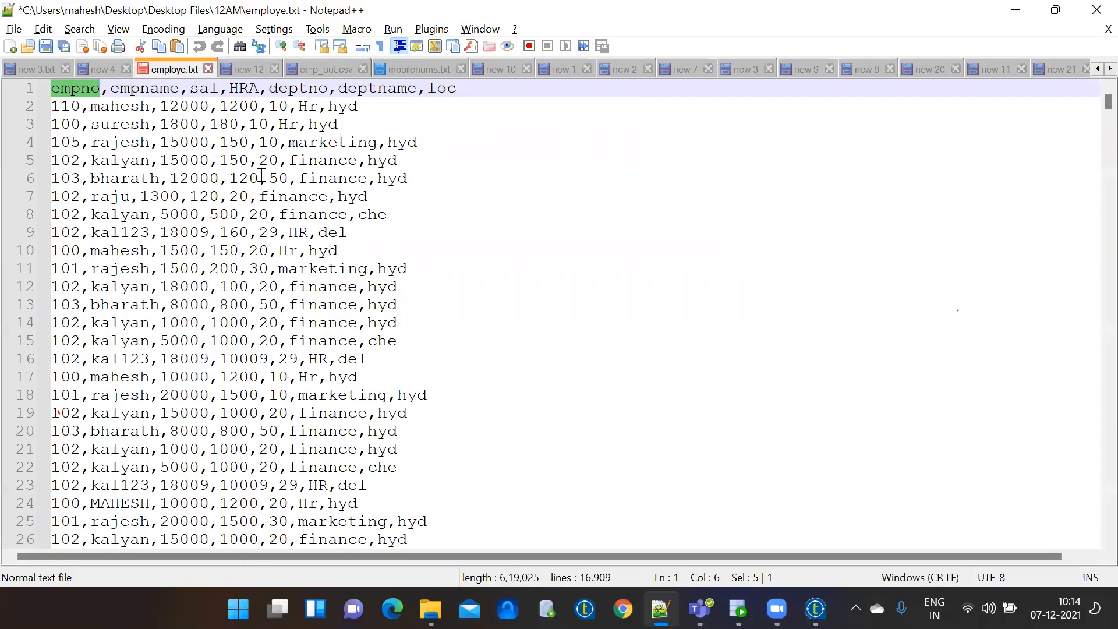
Open the pipe-delimited emp_out.csv with larger text, then bring Talend Open Studio forward.
left_click(315, 70)
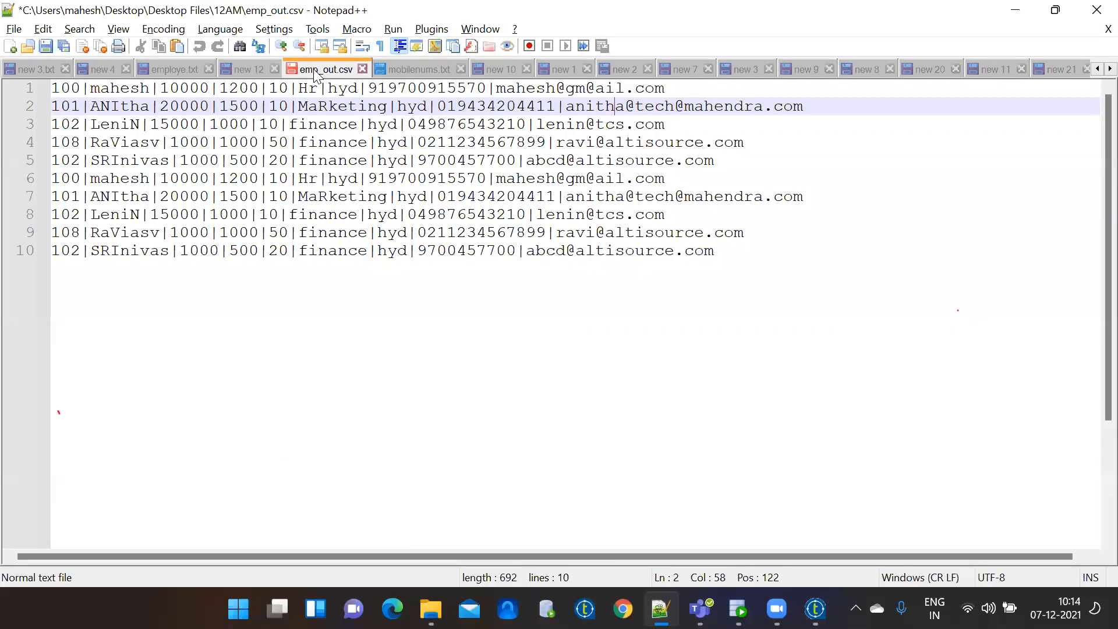
left_click(284, 46)
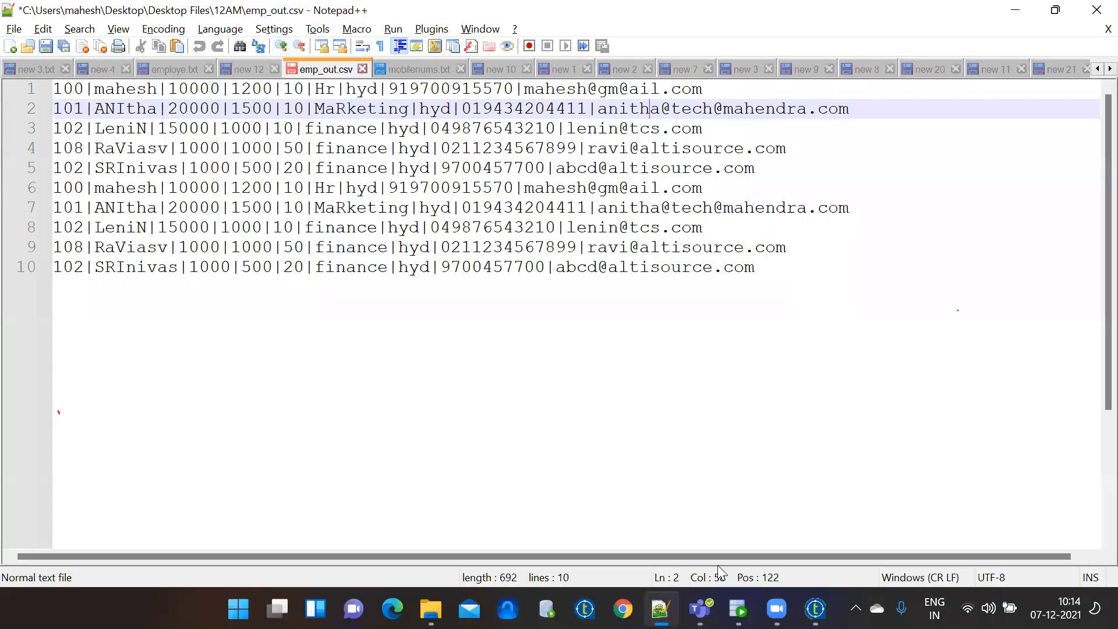
left_click(816, 609)
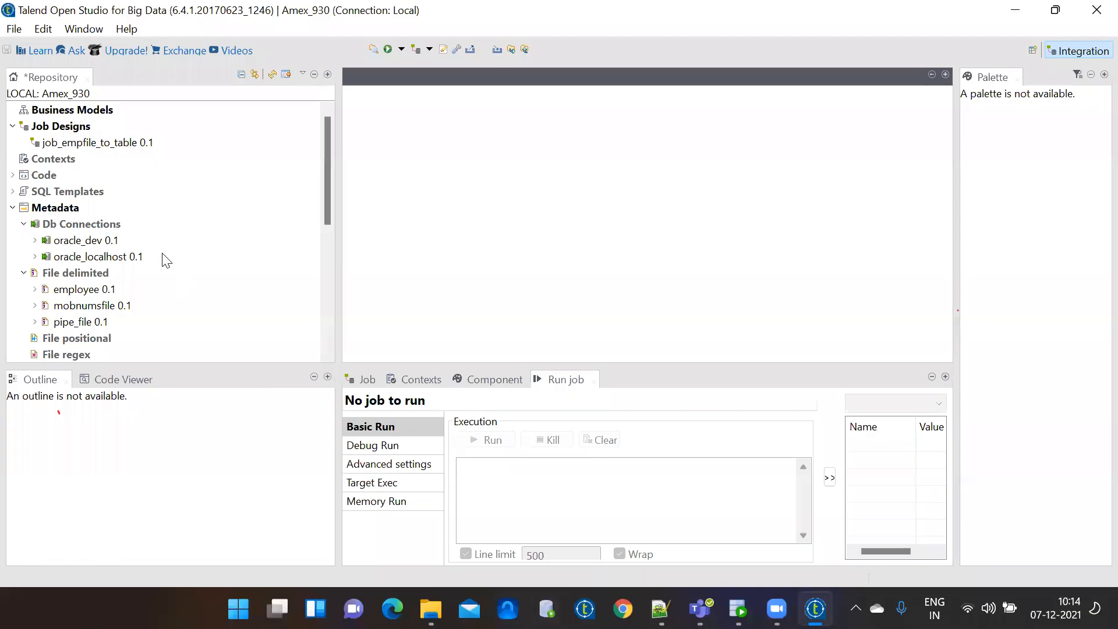
Create the job job_pipefile_to_table and drag the pipe_file 0.1 metadata onto its canvas.
right_click(74, 129)
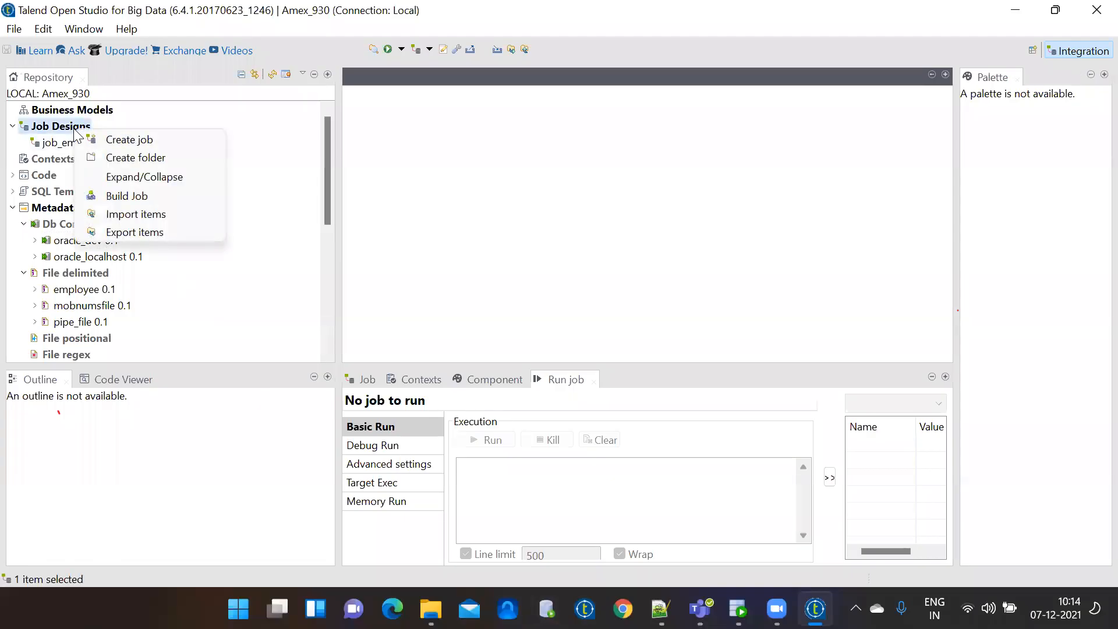
left_click(92, 141)
type("j")
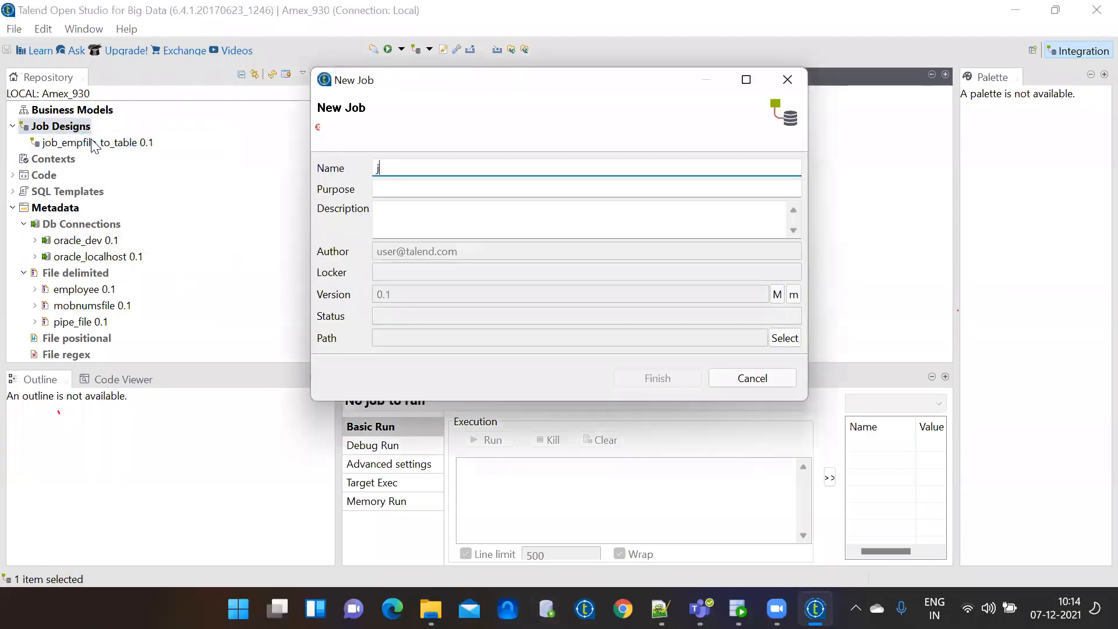
type("ob_pi")
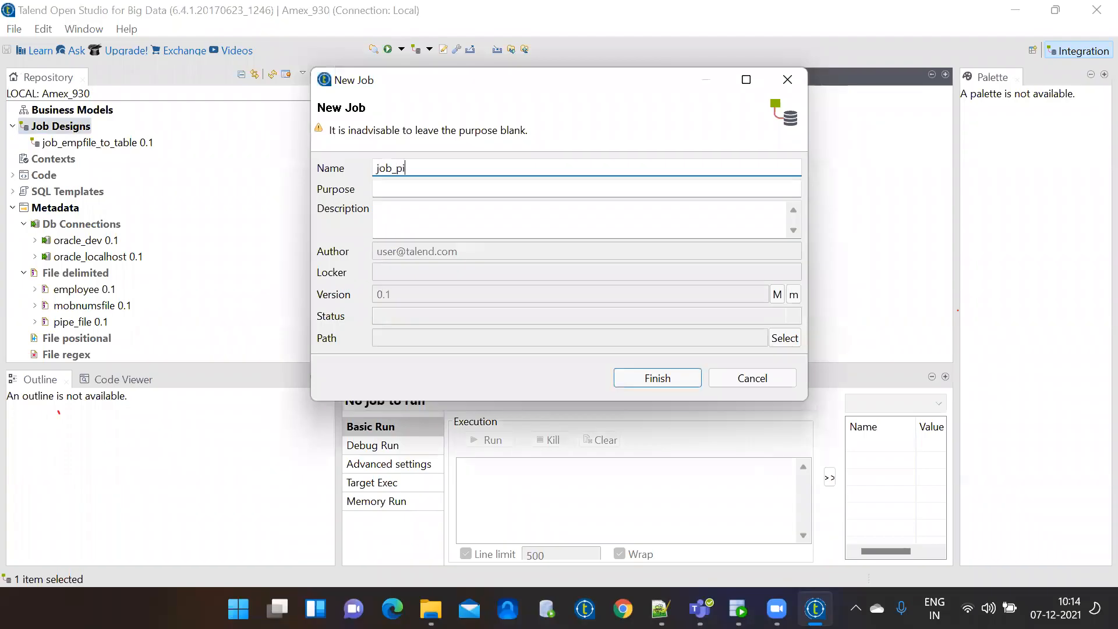
type("pefile_to_table")
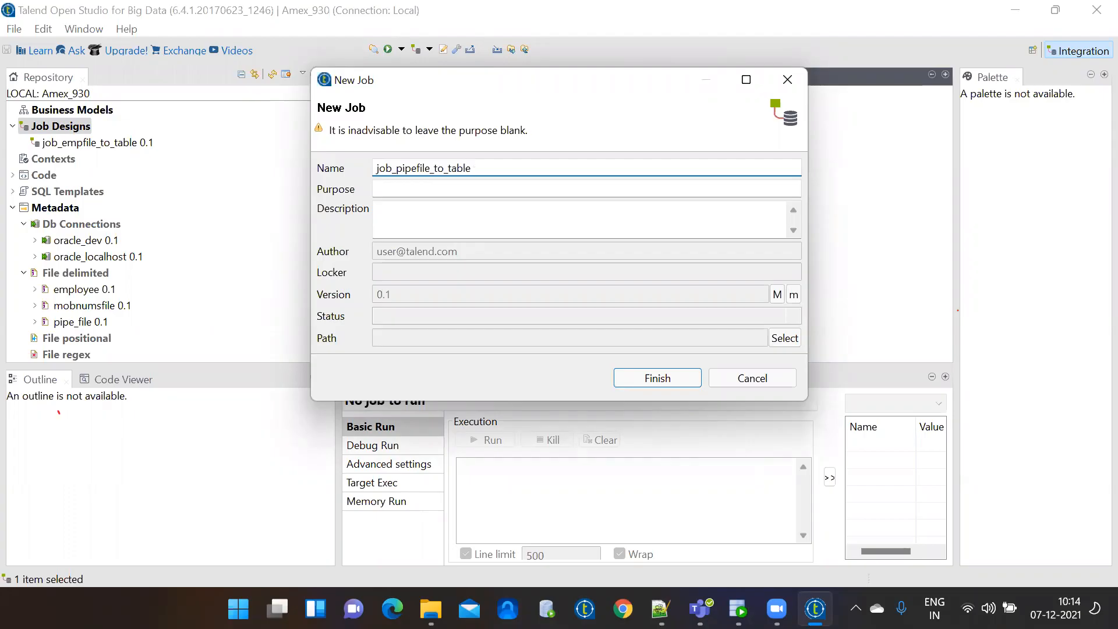
key("Return")
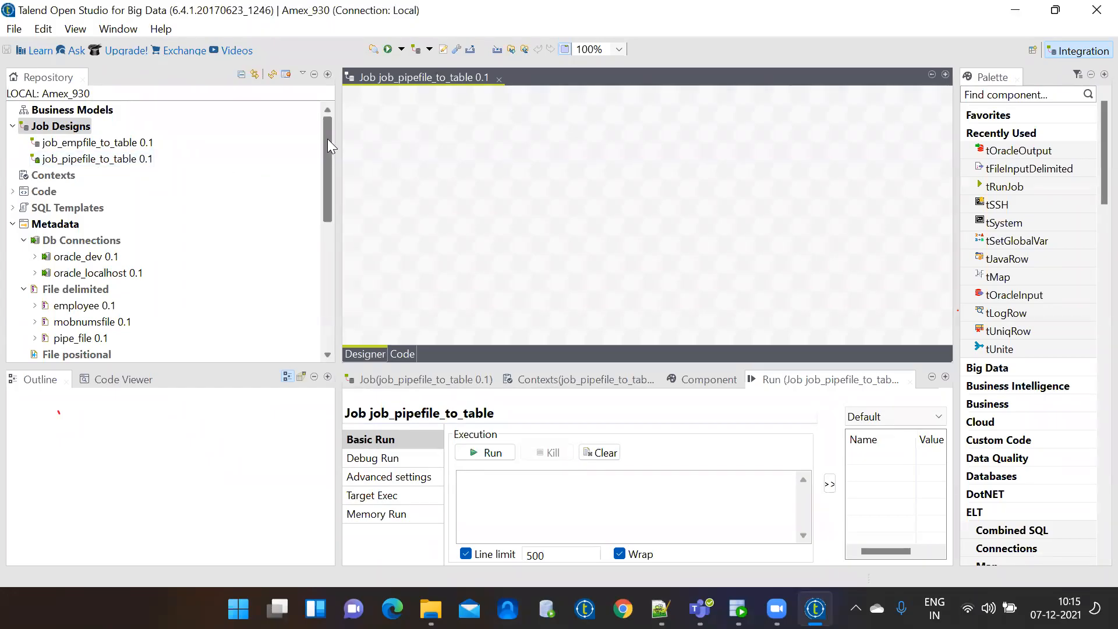
left_click_drag(327, 138, 336, 198)
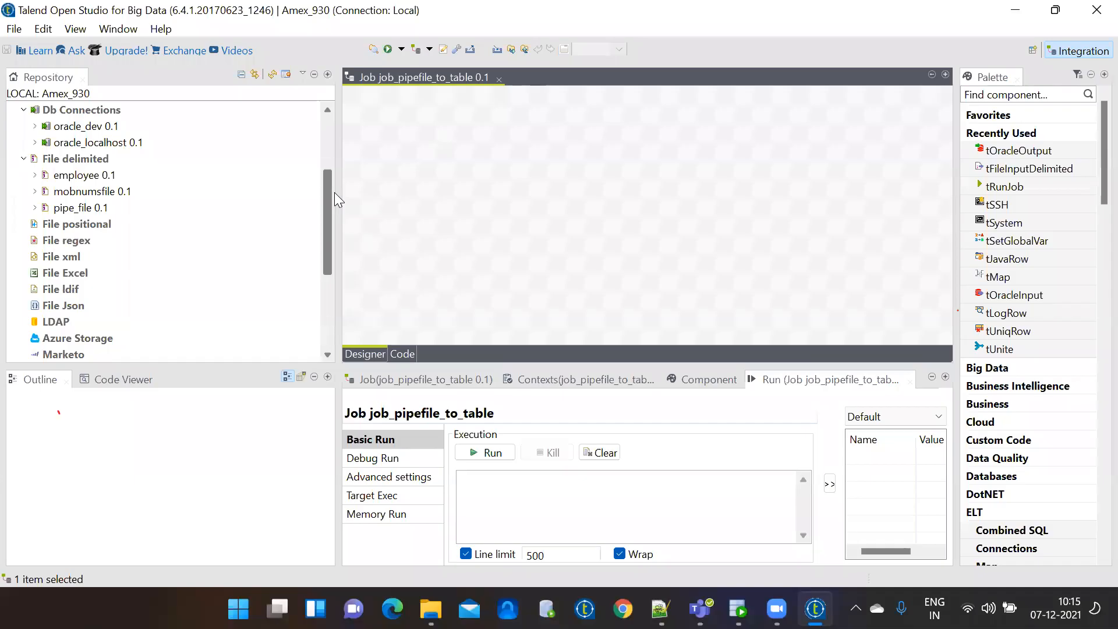
left_click_drag(71, 211, 461, 180)
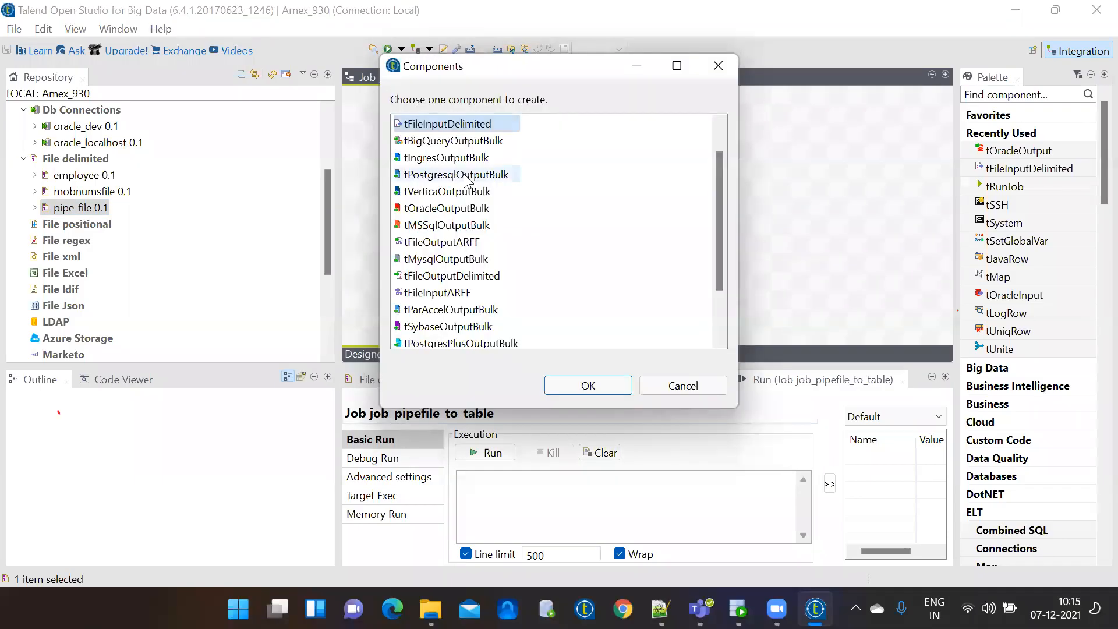
Add pipe_file as a tFileInputDelimited input and oracle_dev as a tOracleOutput component.
double_click(448, 124)
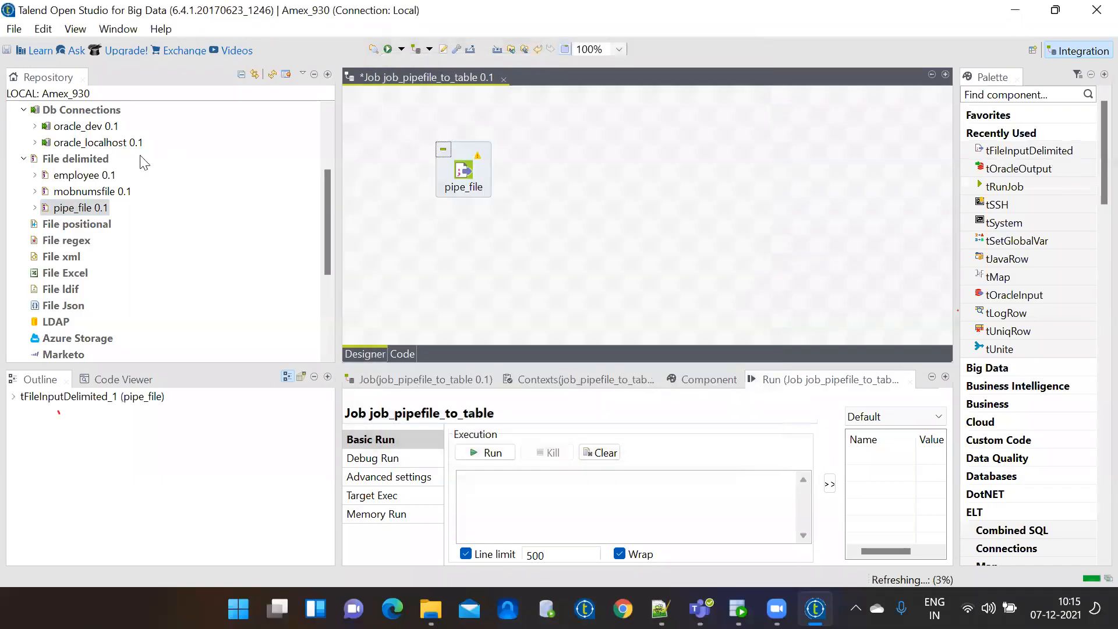
left_click_drag(84, 133, 732, 175)
double_click(443, 158)
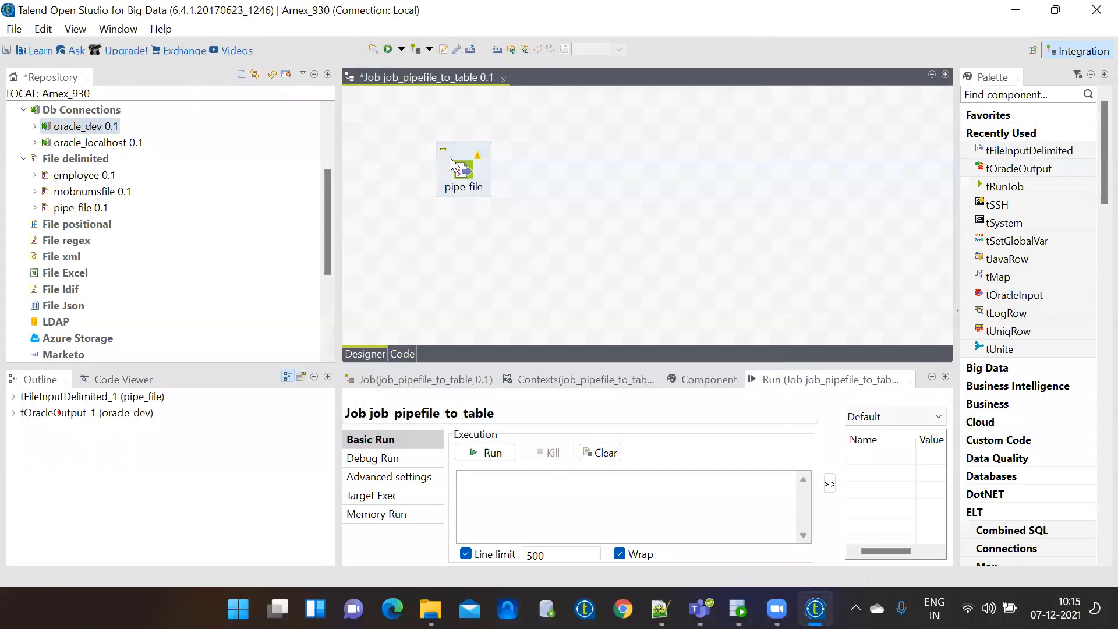
Zoom the canvas to 125%, maximize the editor, and link pipe_file to oracle_dev with a Main row.
left_click(619, 49)
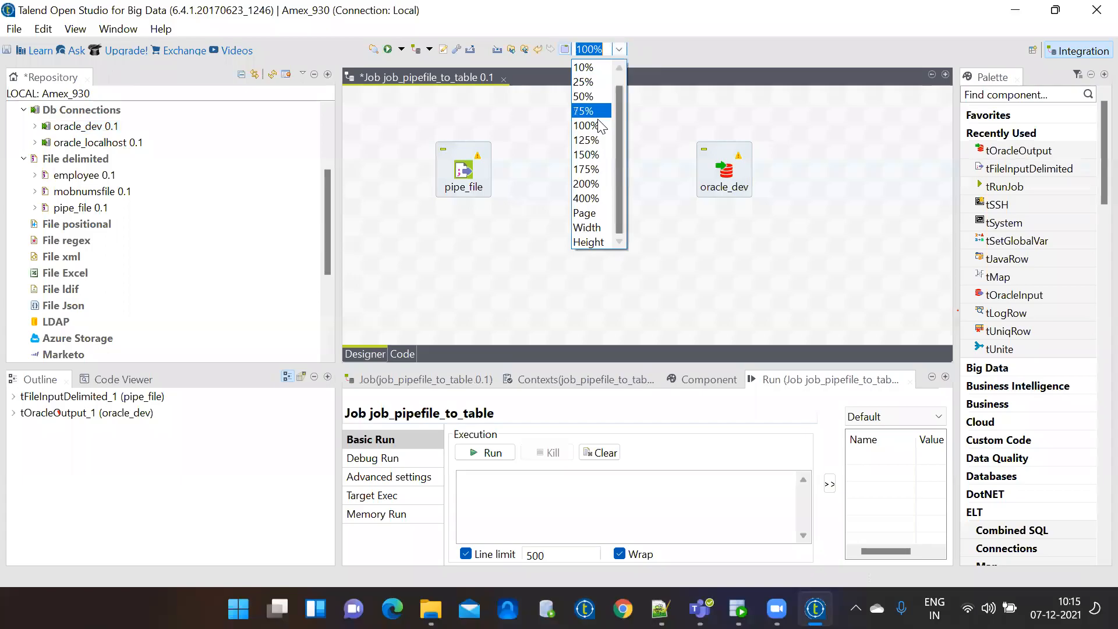
left_click(597, 140)
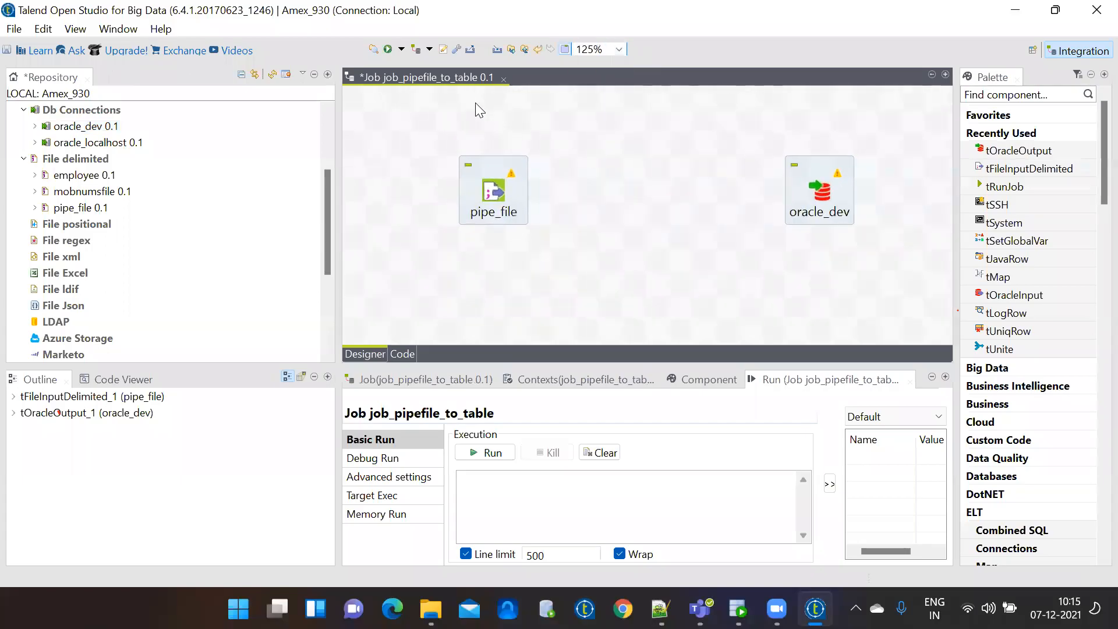
double_click(429, 76)
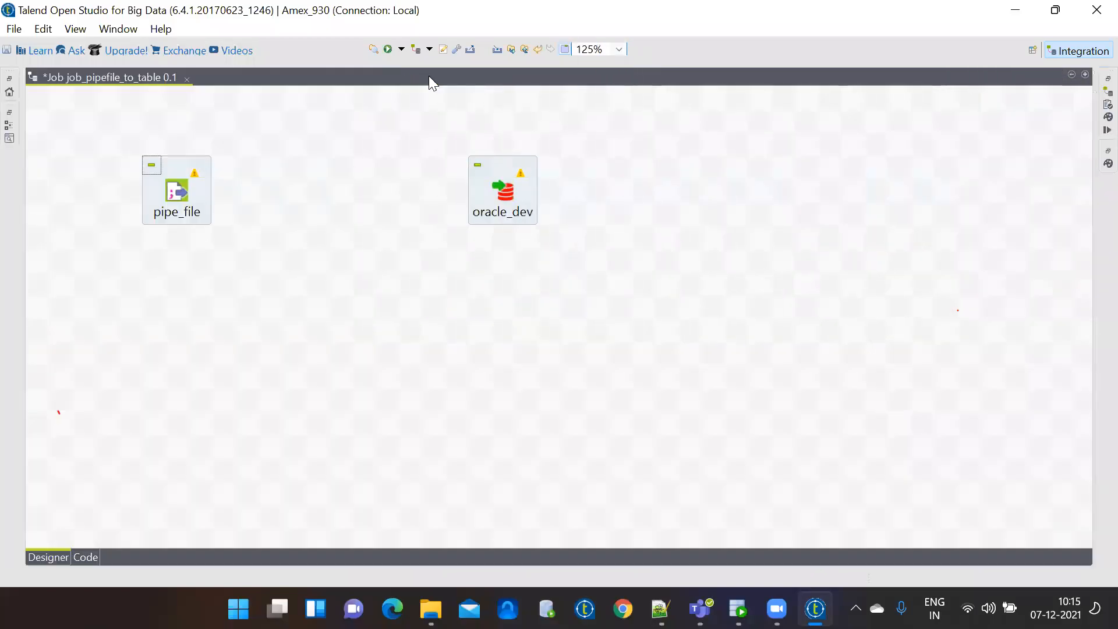
left_click(182, 192)
right_click(182, 191)
mouse_move(219, 198)
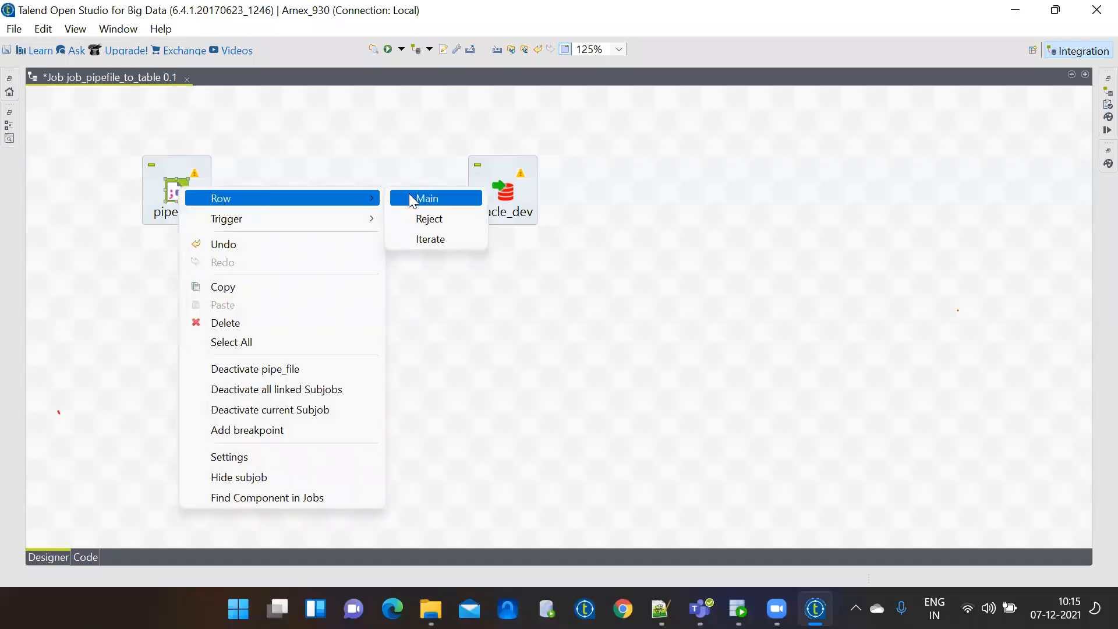
left_click(411, 199)
left_click(508, 195)
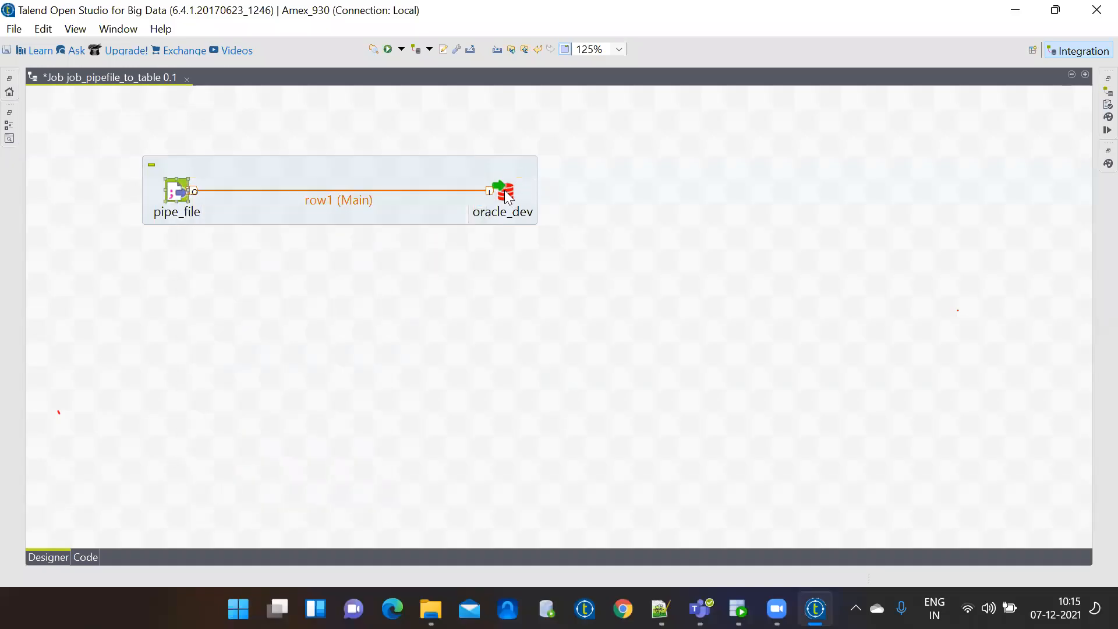
Enter pipe_07122021 as the oracle_dev output table, selecting the name for reuse in SQL Developer.
double_click(508, 195)
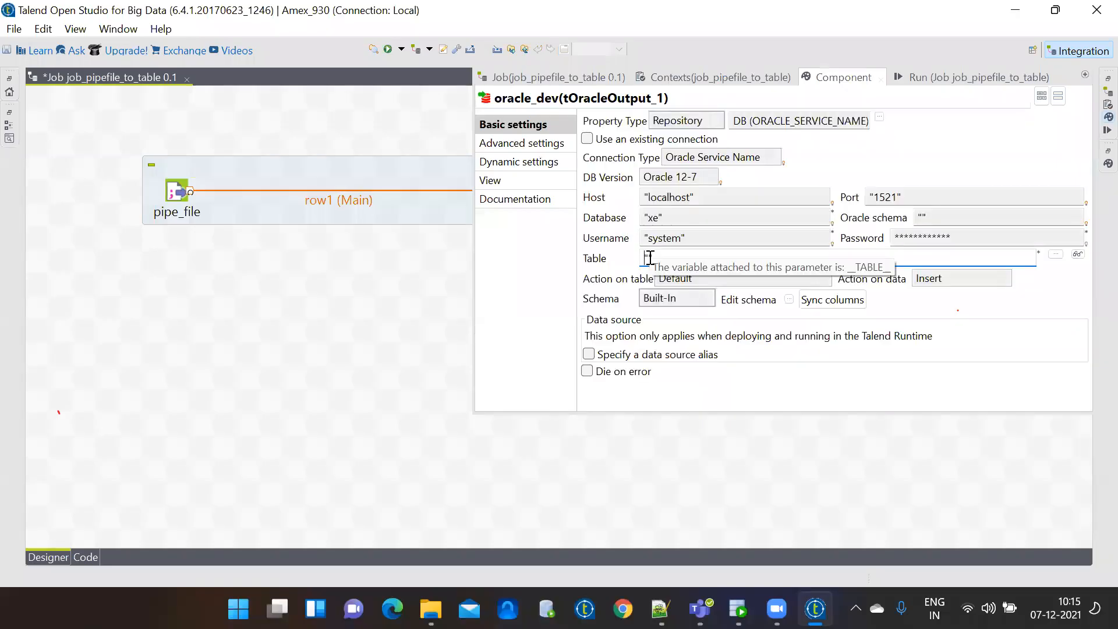
type("pipe_")
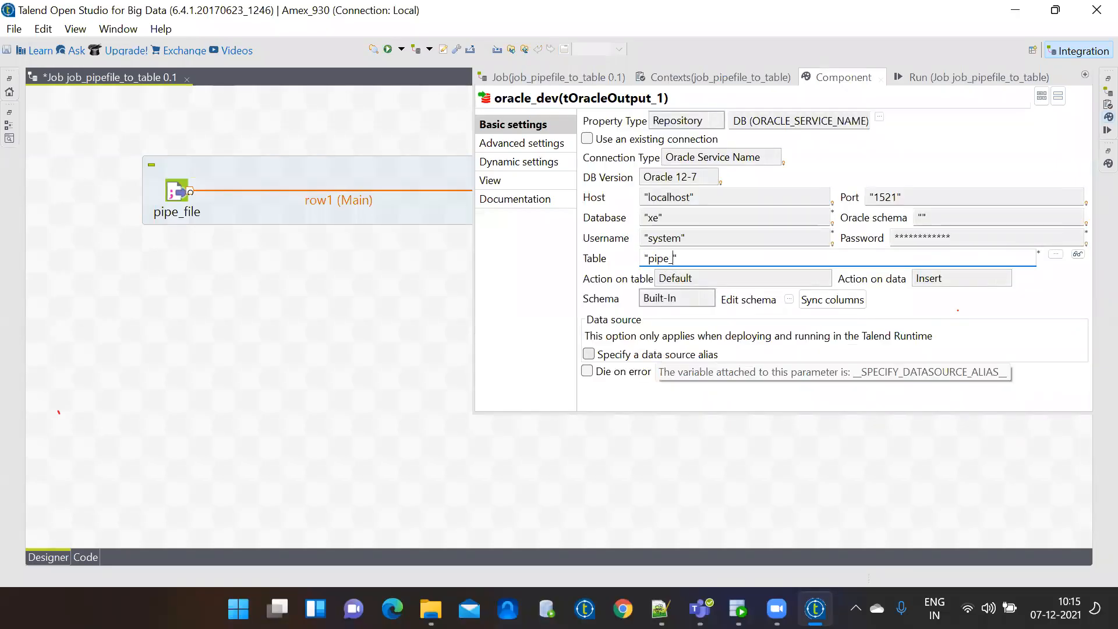
type("07122021")
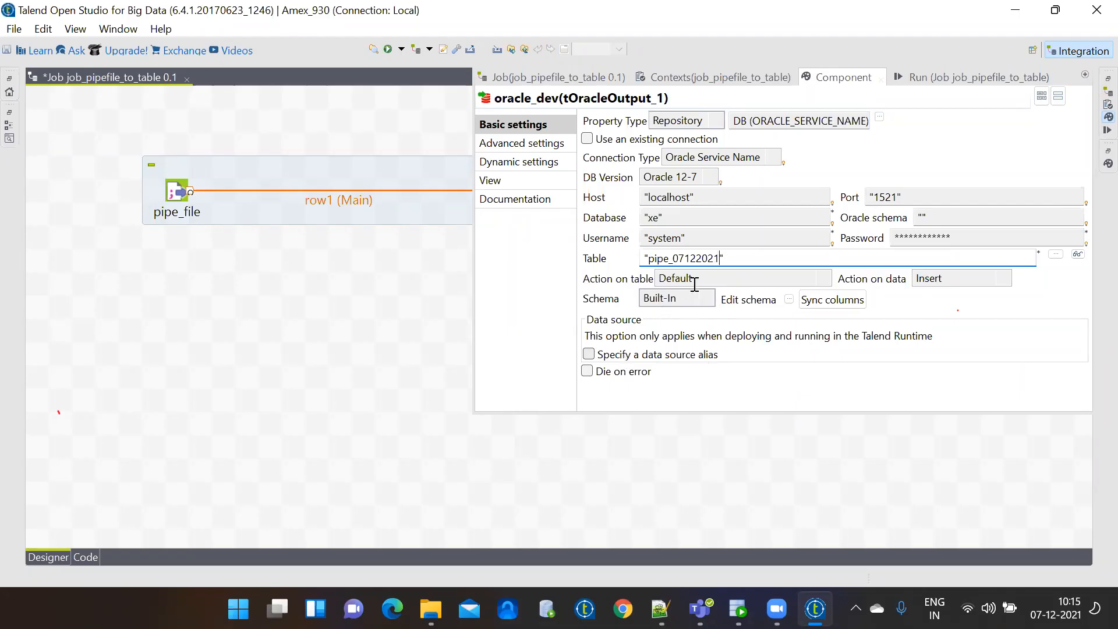
left_click_drag(720, 258, 648, 258)
key("ctrl+c")
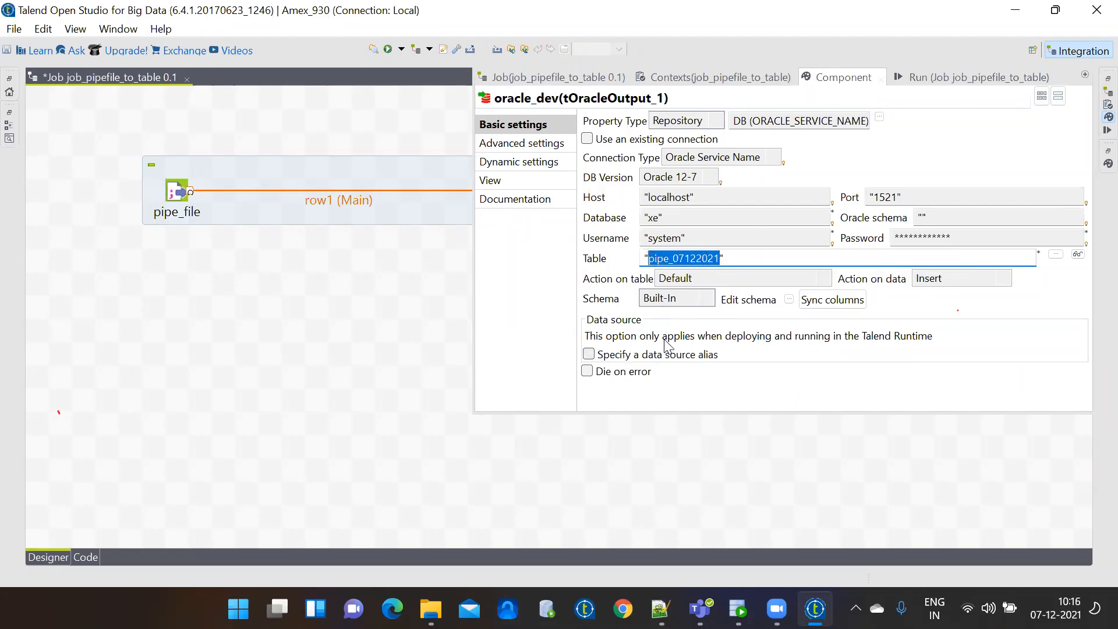
left_click(610, 455)
left_click(738, 609)
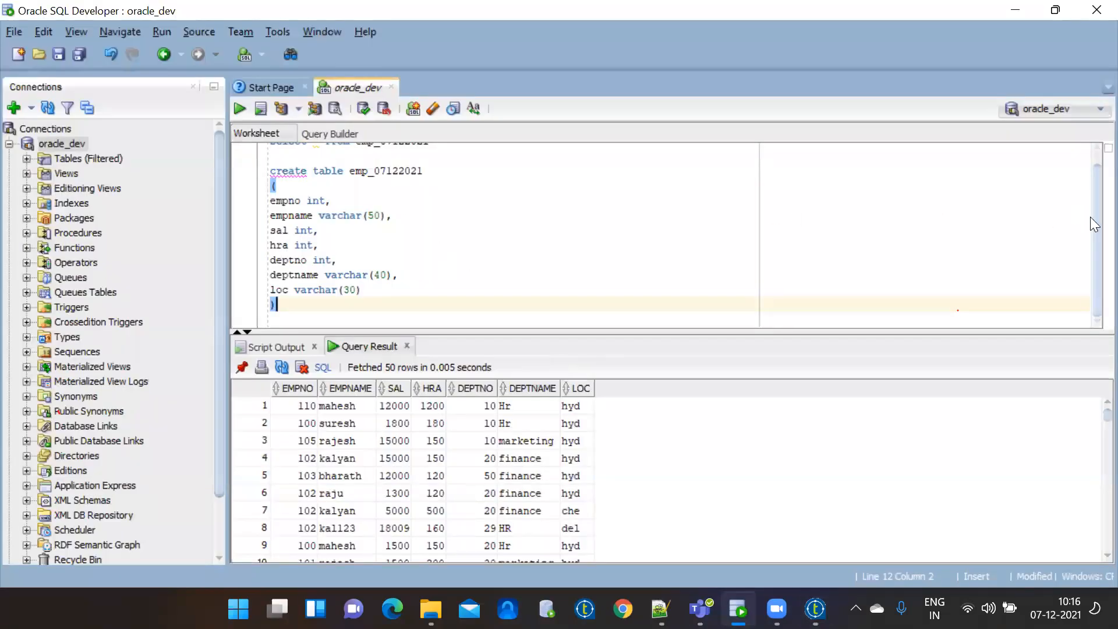
Point the worksheet's select query at pipe_07122021 and run it.
scroll(1091, 217, "up", 1)
left_click_drag(355, 152, 427, 385)
key("Delete")
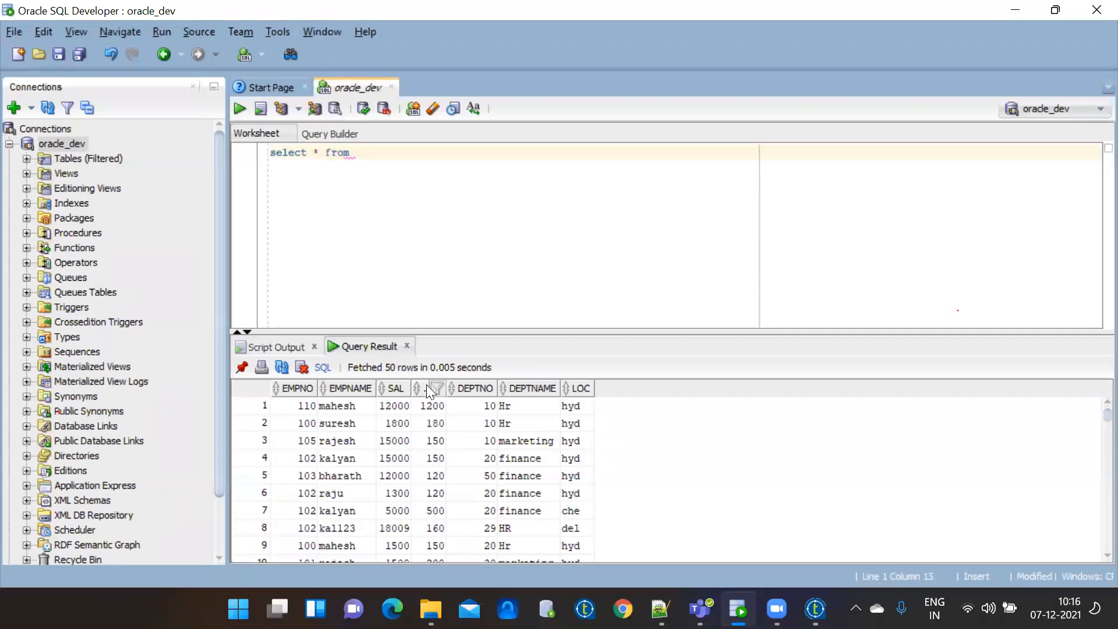
type("pipe_07122021")
left_click_drag(440, 153, 257, 135)
left_click(240, 109)
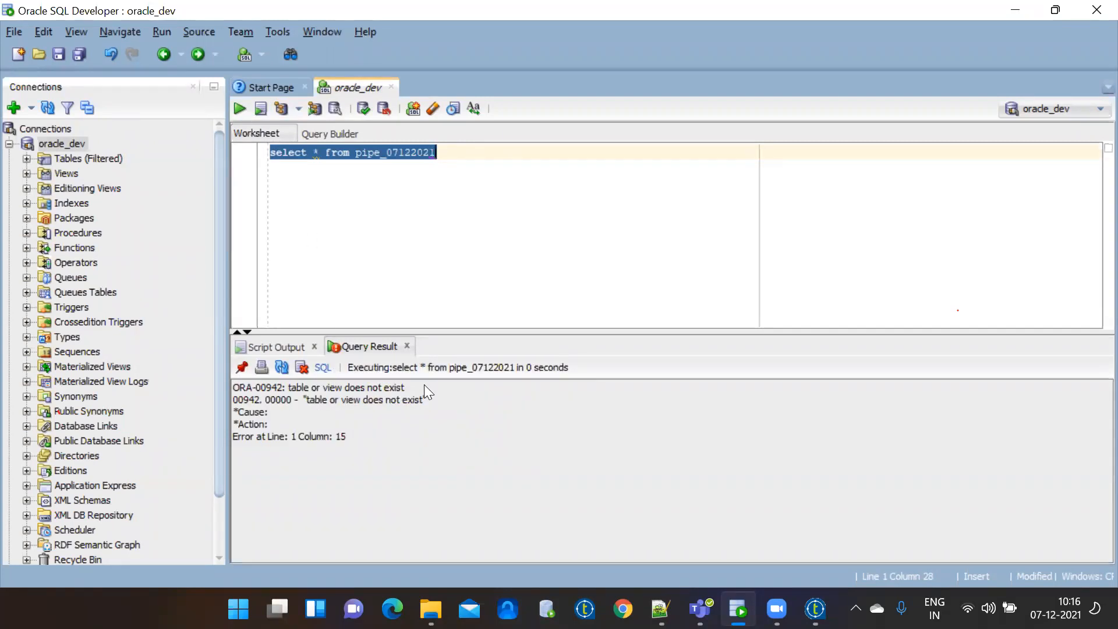
Start a 'create table pipe_07122021 (' statement on a new worksheet line.
left_click(504, 182)
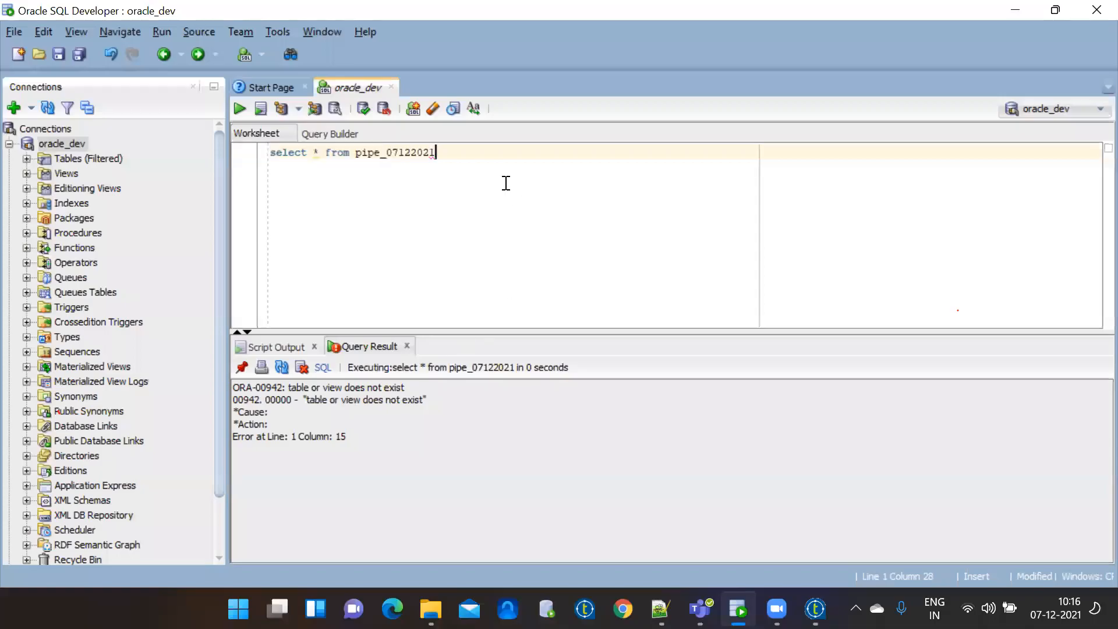
key("Return")
key("Return")
type("creat")
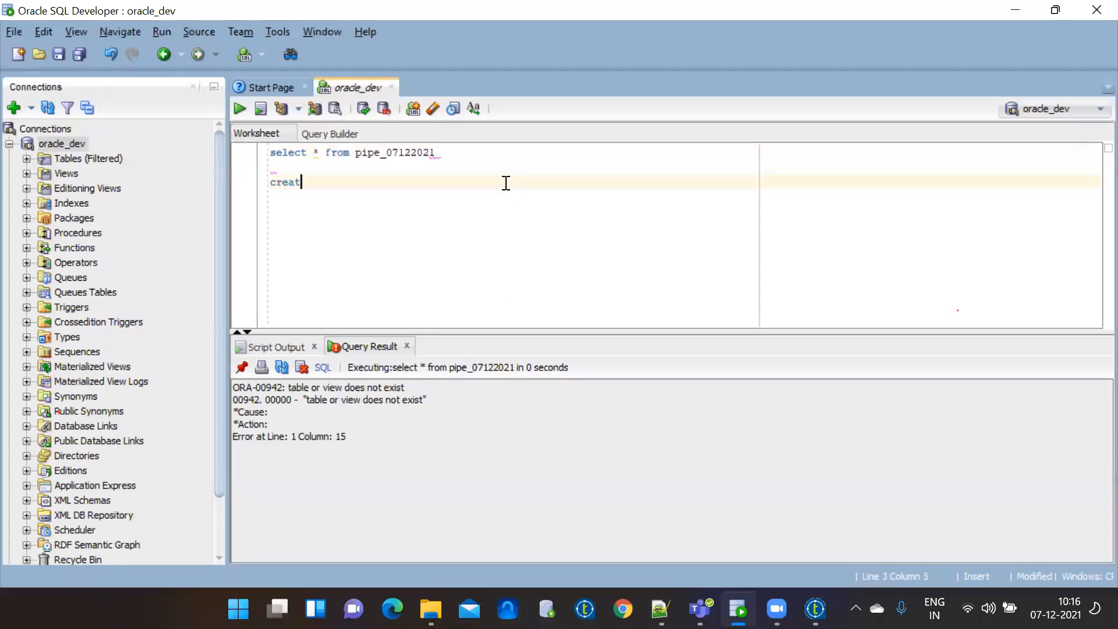
type("e table")
key("ctrl+v")
key("Return")
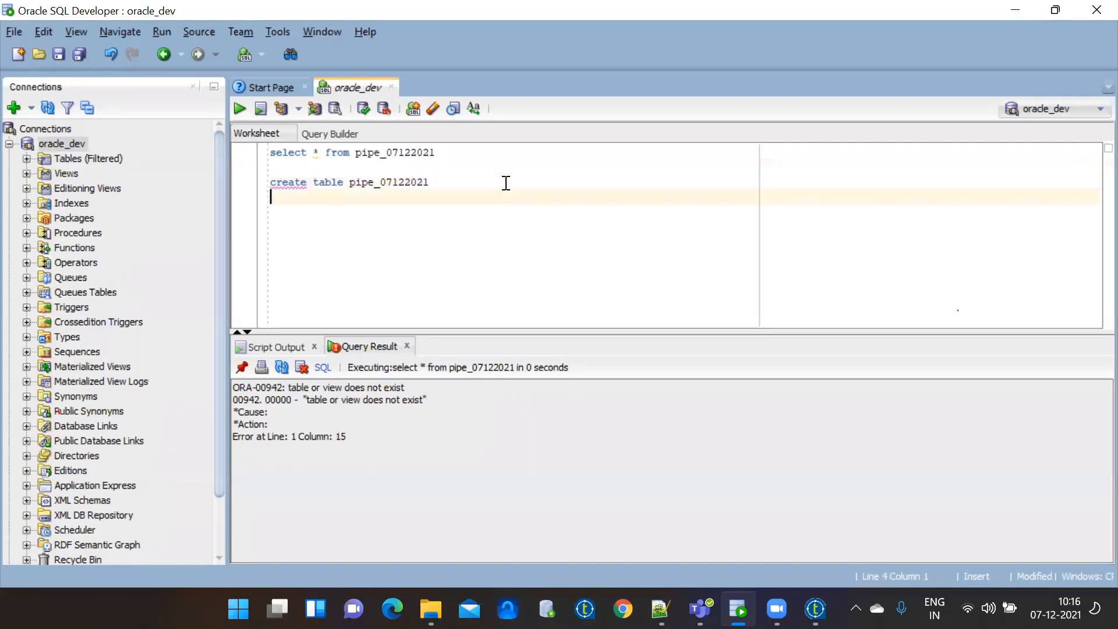
type("(")
key("Return")
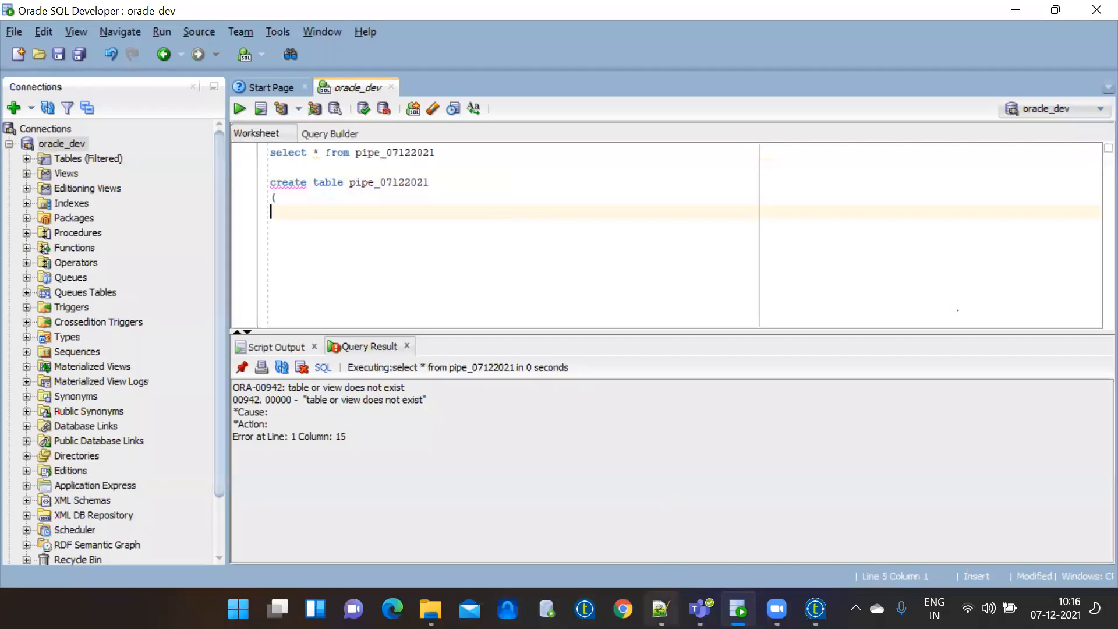
Check emp_out.csv in Notepad++, then select the oracle_dev component back in Talend.
left_click(660, 608)
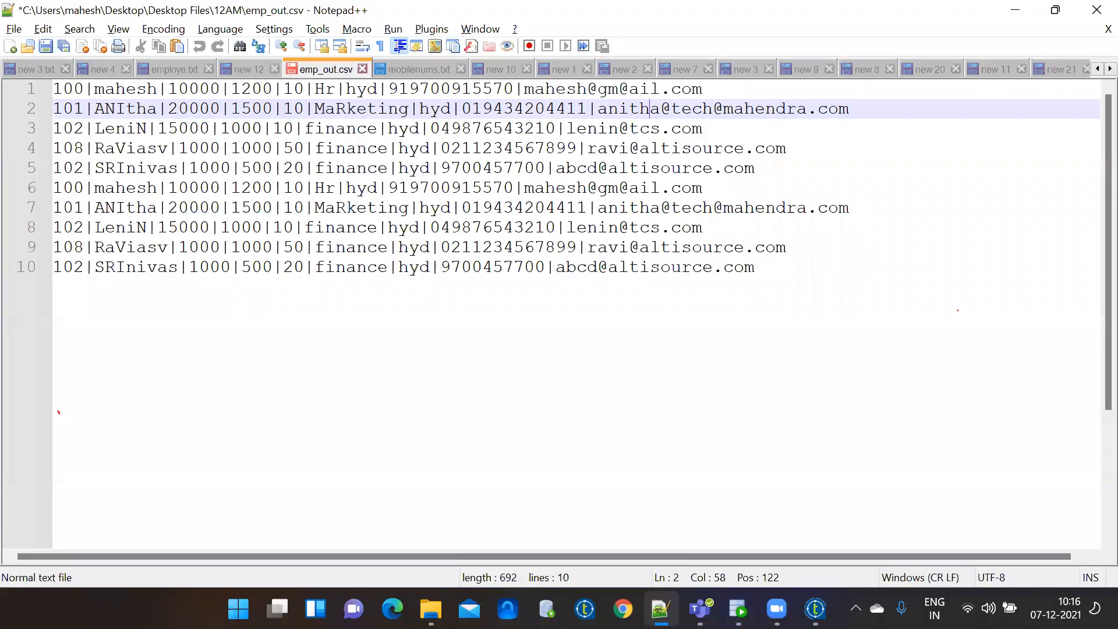
left_click(738, 609)
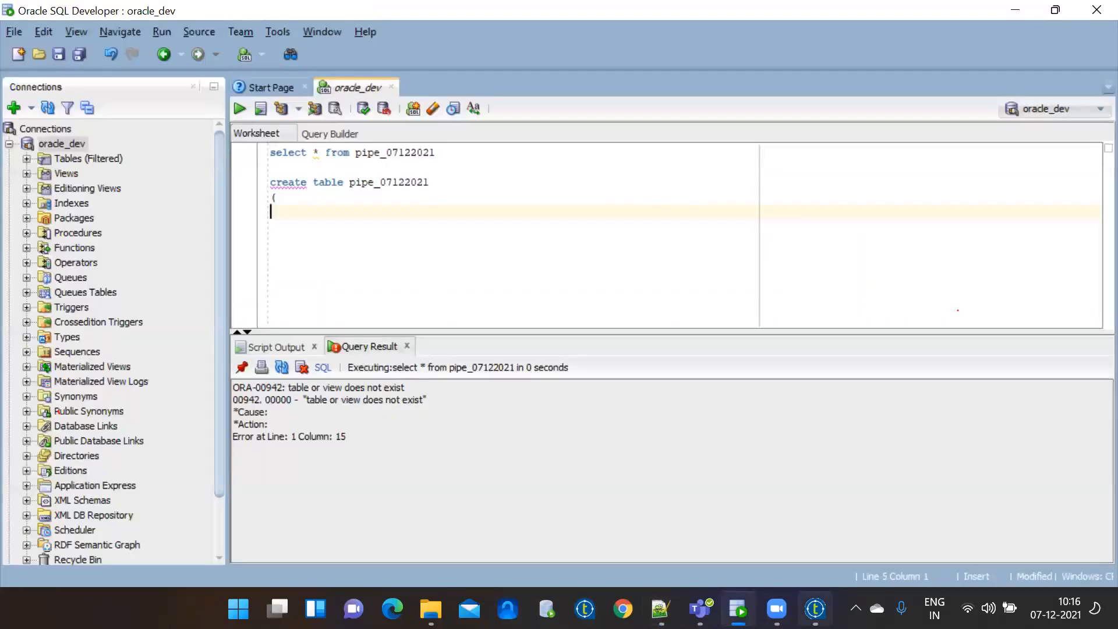
left_click(816, 609)
left_click(505, 190)
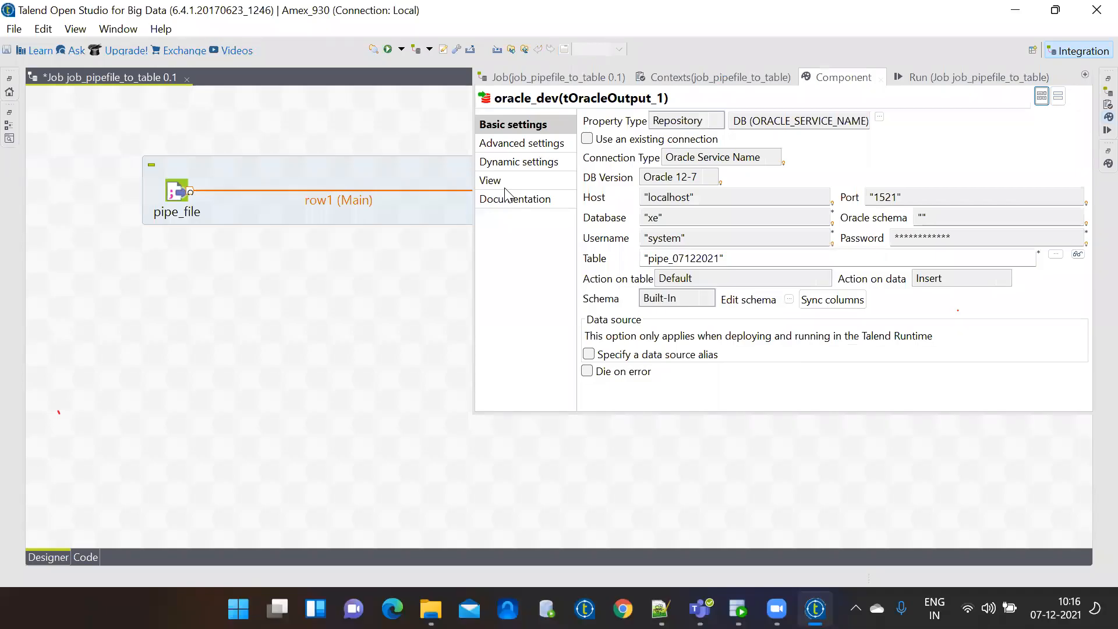
Copy the empno column from the oracle_dev schema into the statement as 'empno int,'.
left_click(790, 299)
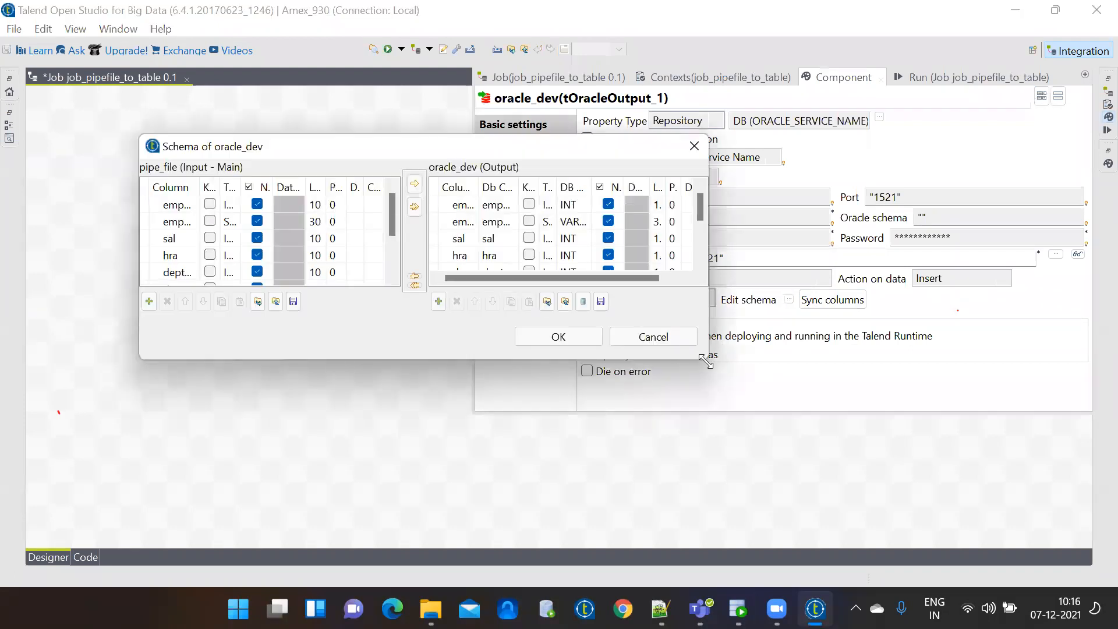
left_click_drag(706, 360, 893, 456)
left_click(562, 205)
key("ctrl+c")
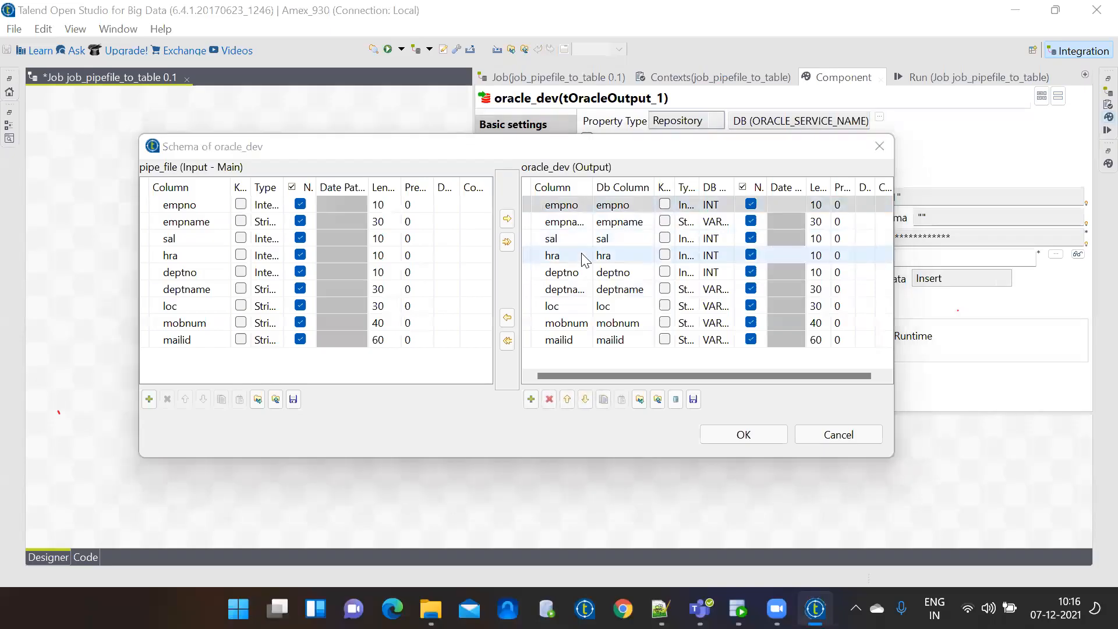
key("alt+Tab")
key("ctrl+v")
type("int,")
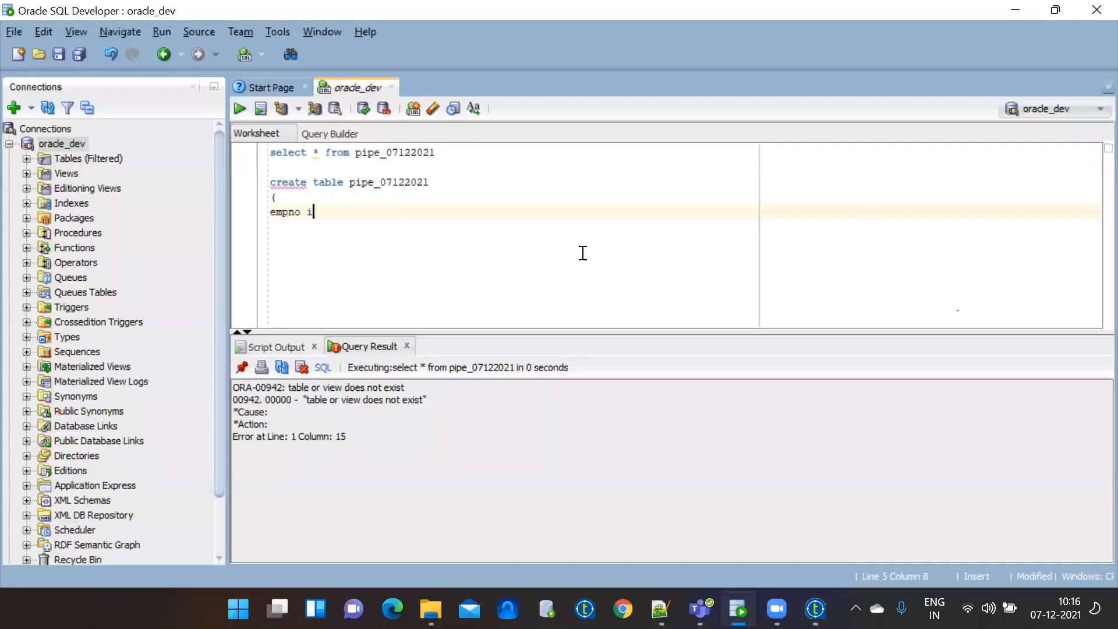
key("Return")
Add 'empname varchar(40),' from the schema, then cancel the schema window unchanged.
key("alt+Tab")
left_click(565, 222)
key("ctrl+c")
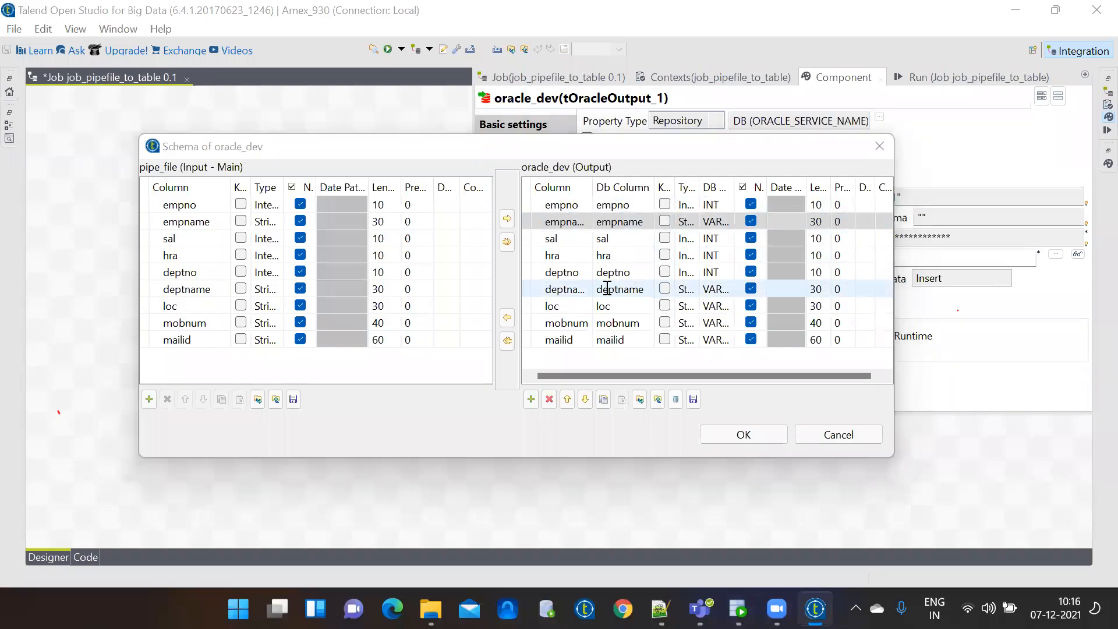
key("alt+Tab")
key("ctrl+v")
type("varc")
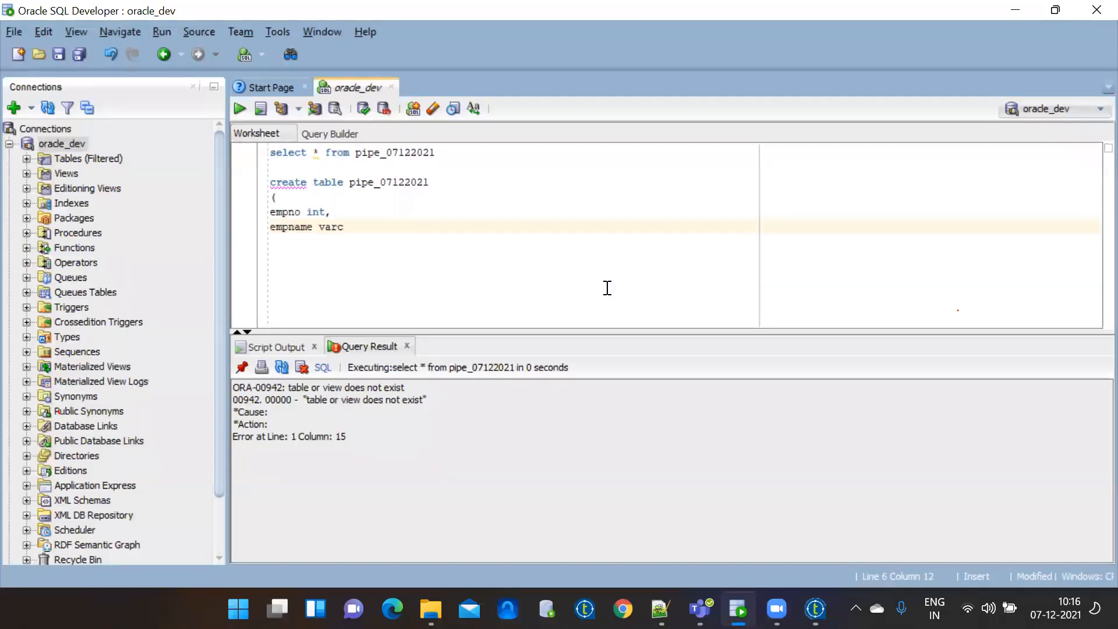
type("har(40),")
left_click(816, 609)
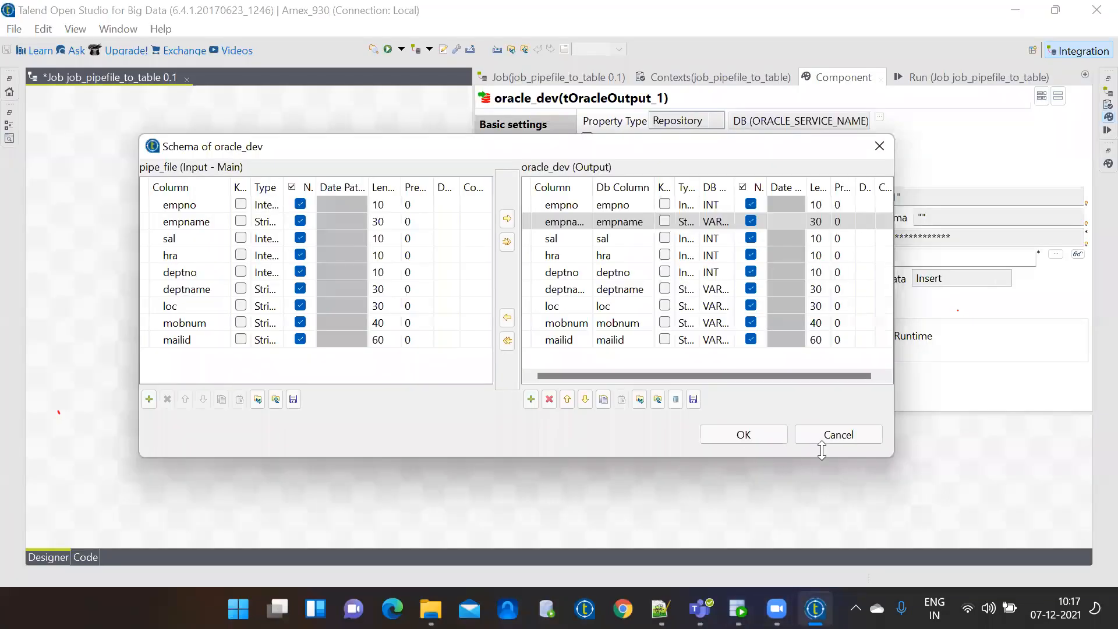
left_click(854, 434)
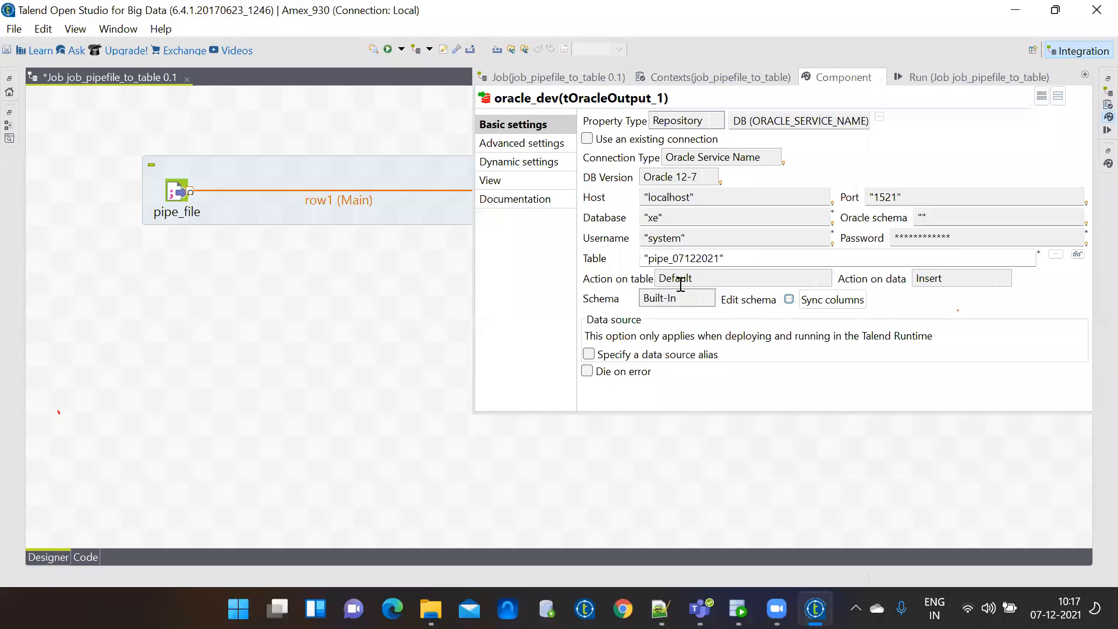
Reopen oracle_dev settings and set Action on table to 'Create table if does not exist'.
left_click(359, 328)
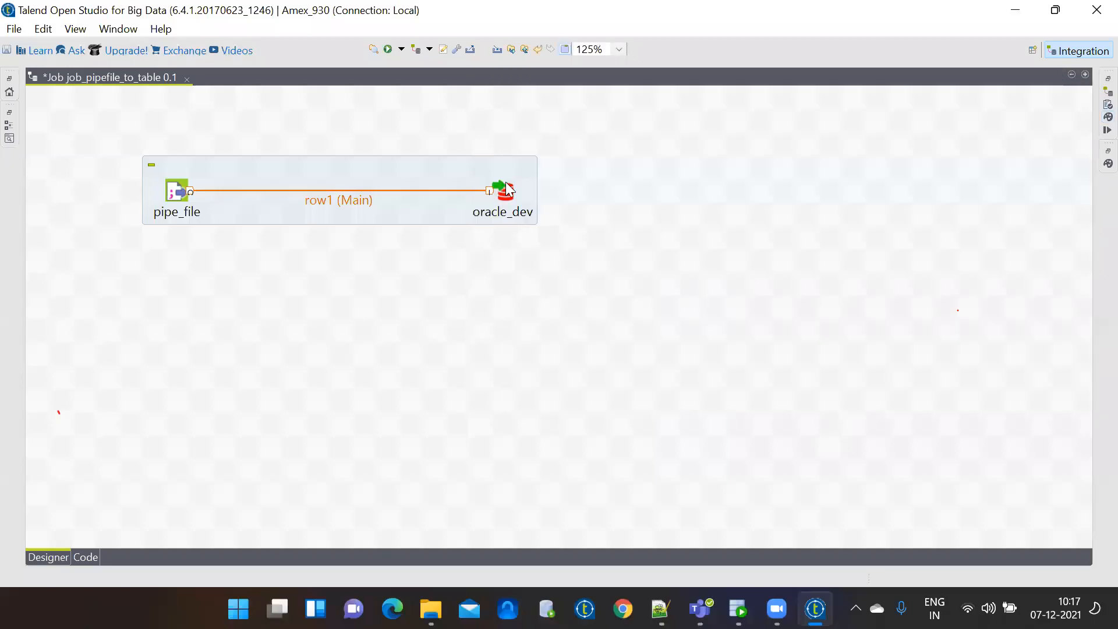
double_click(508, 189)
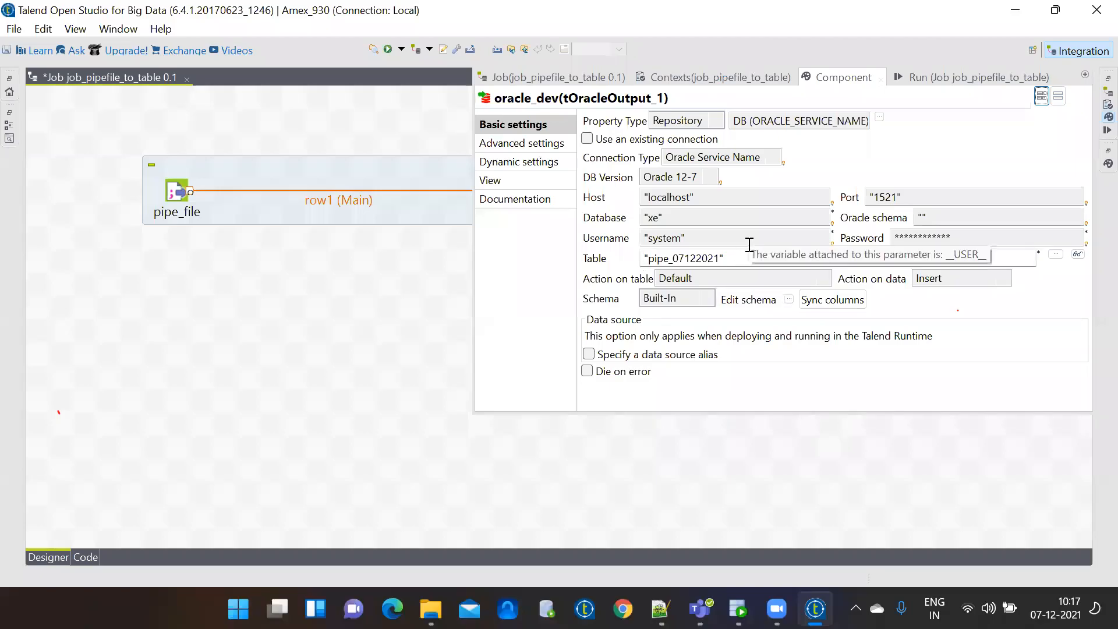
left_click(767, 274)
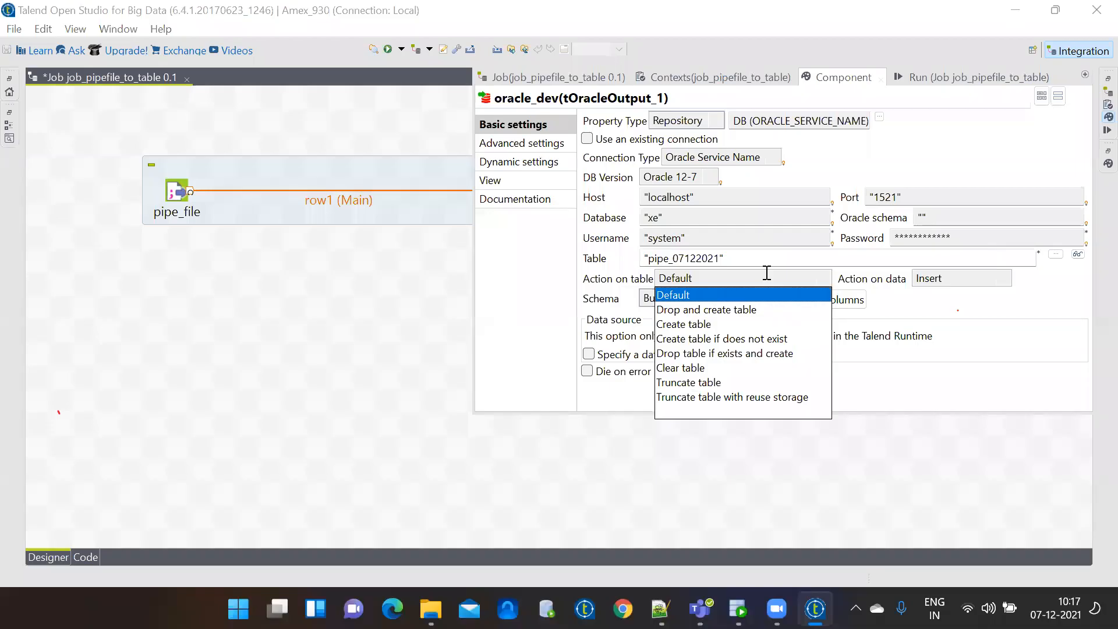
left_click(766, 340)
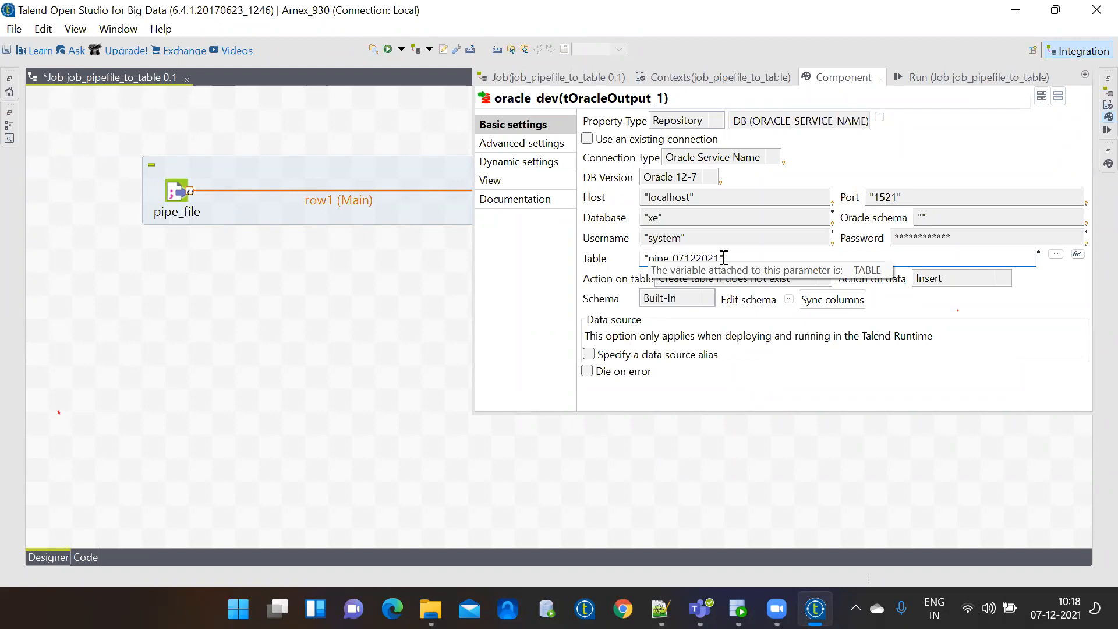
left_click(790, 300)
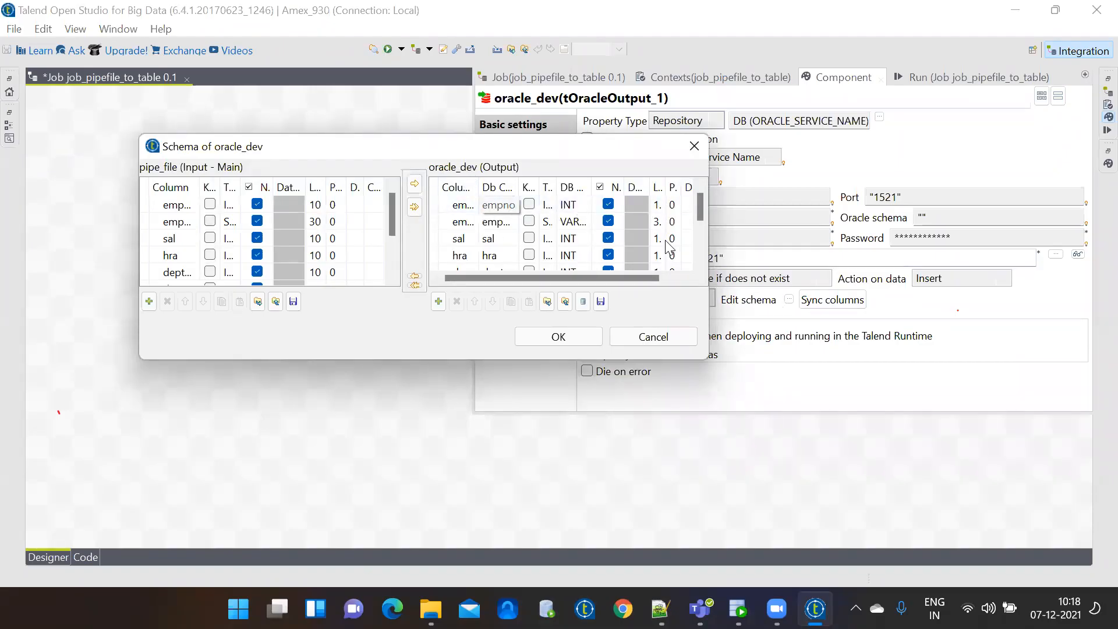
left_click(560, 336)
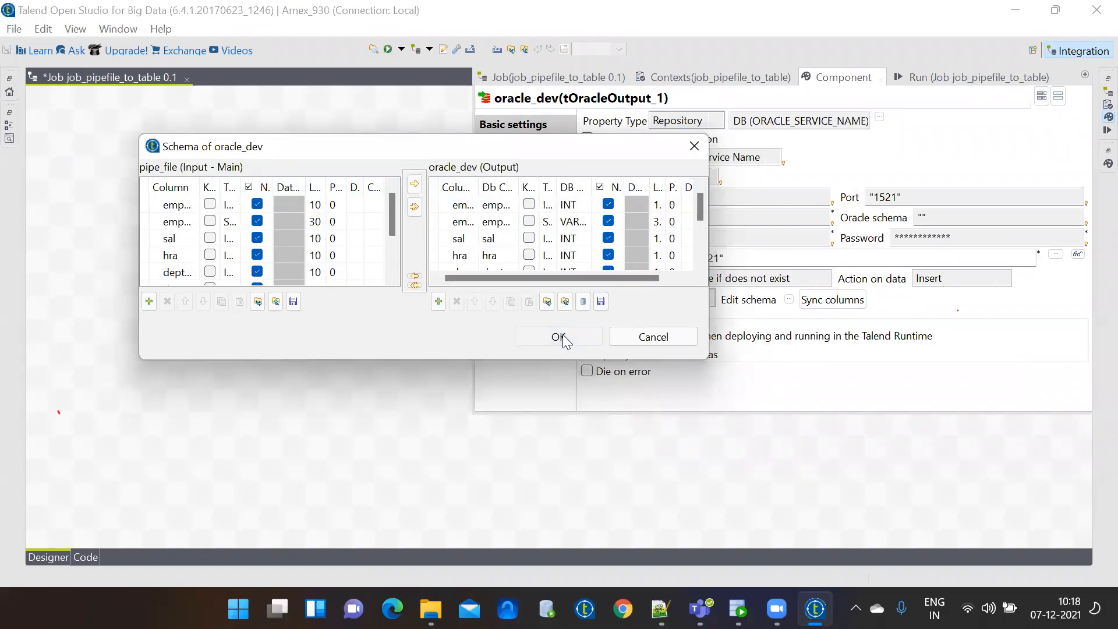
left_click(395, 370)
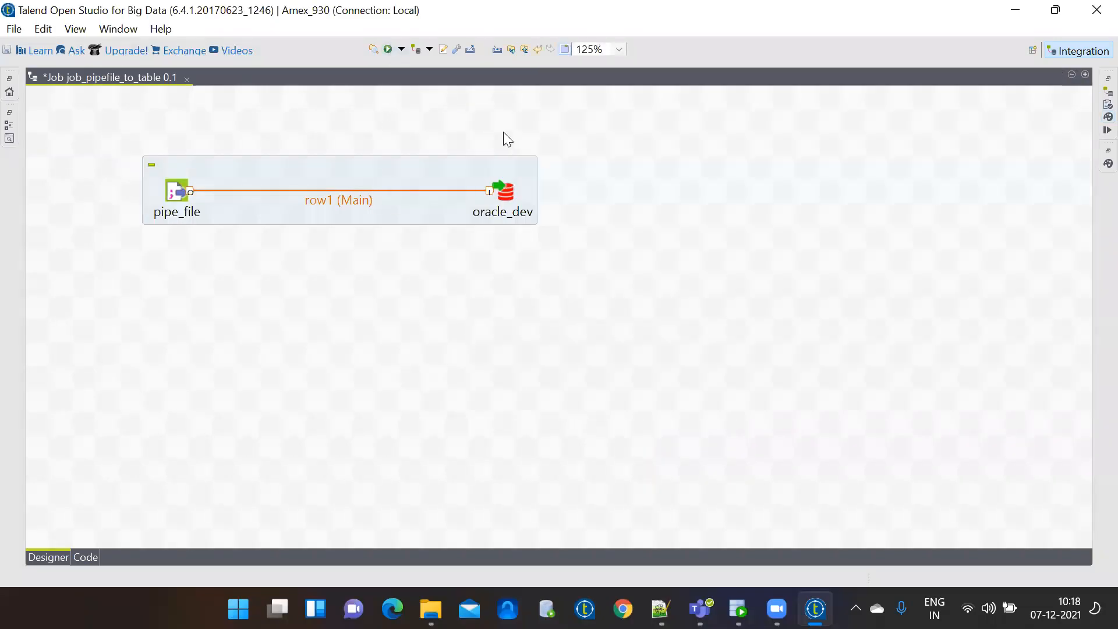
left_click(507, 194)
double_click(507, 195)
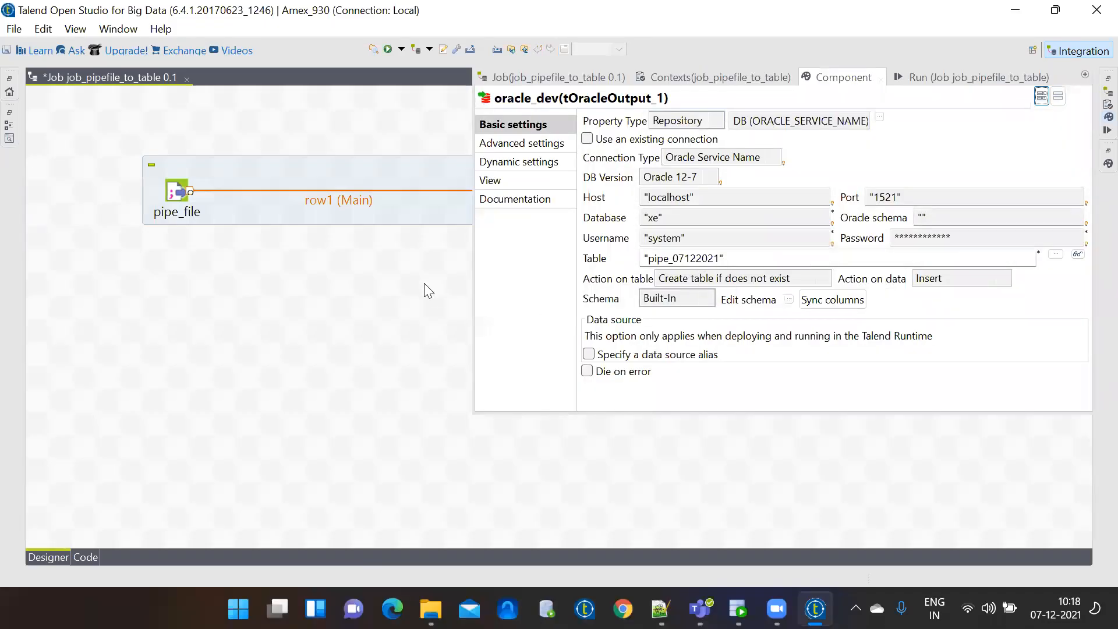
left_click(425, 206)
Run job_pipefile_to_table, loading 10 rows with exit code 0, then close the Run view.
left_click(388, 51)
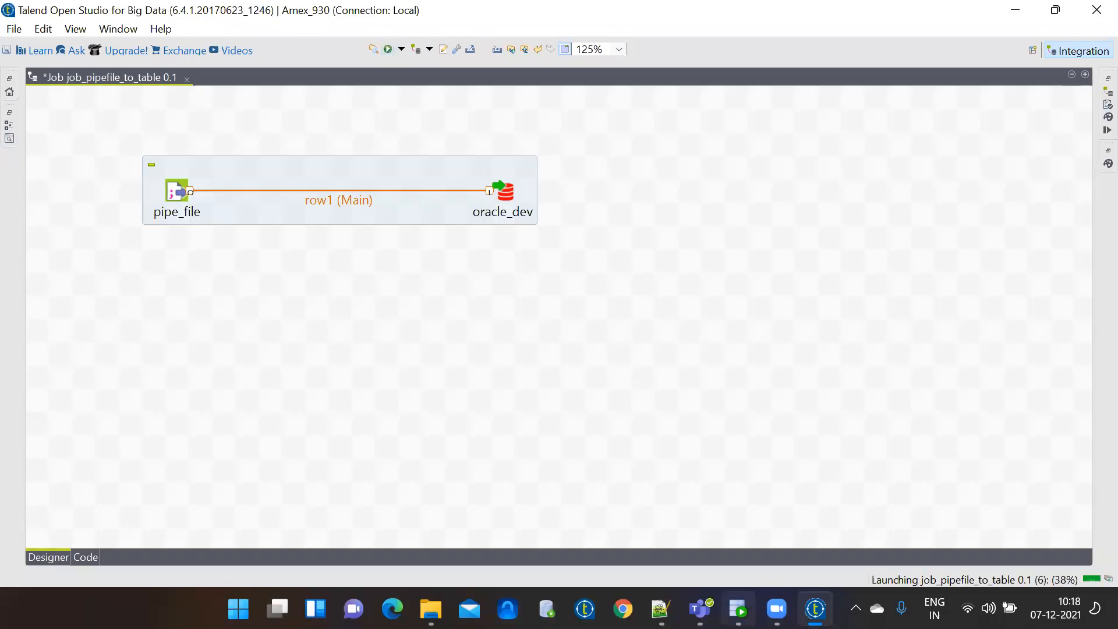
mouse_move(738, 609)
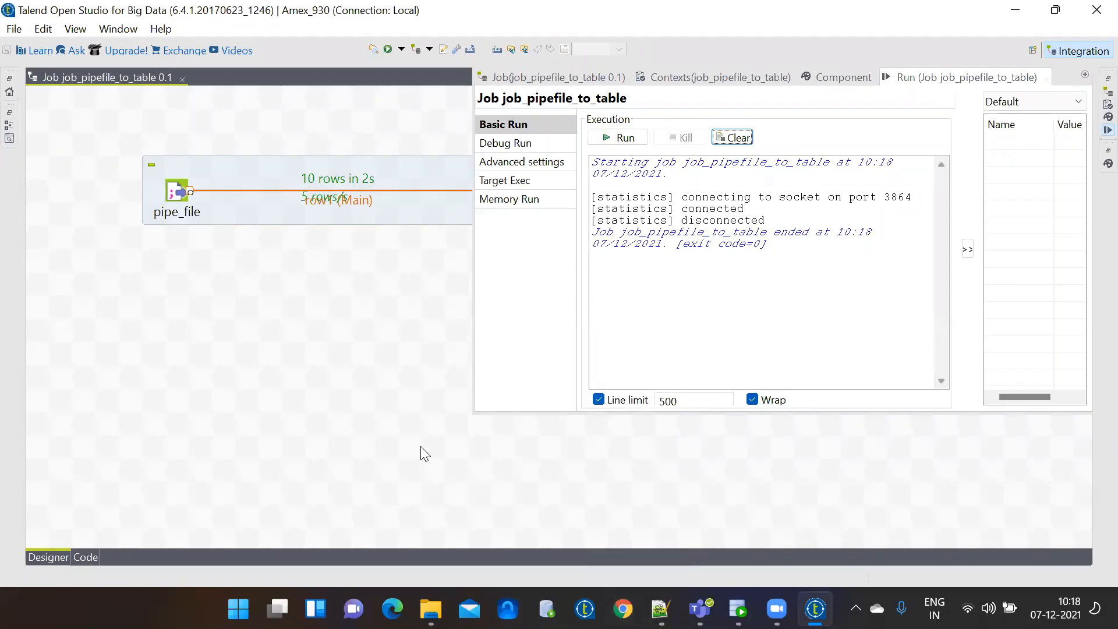
left_click(349, 393)
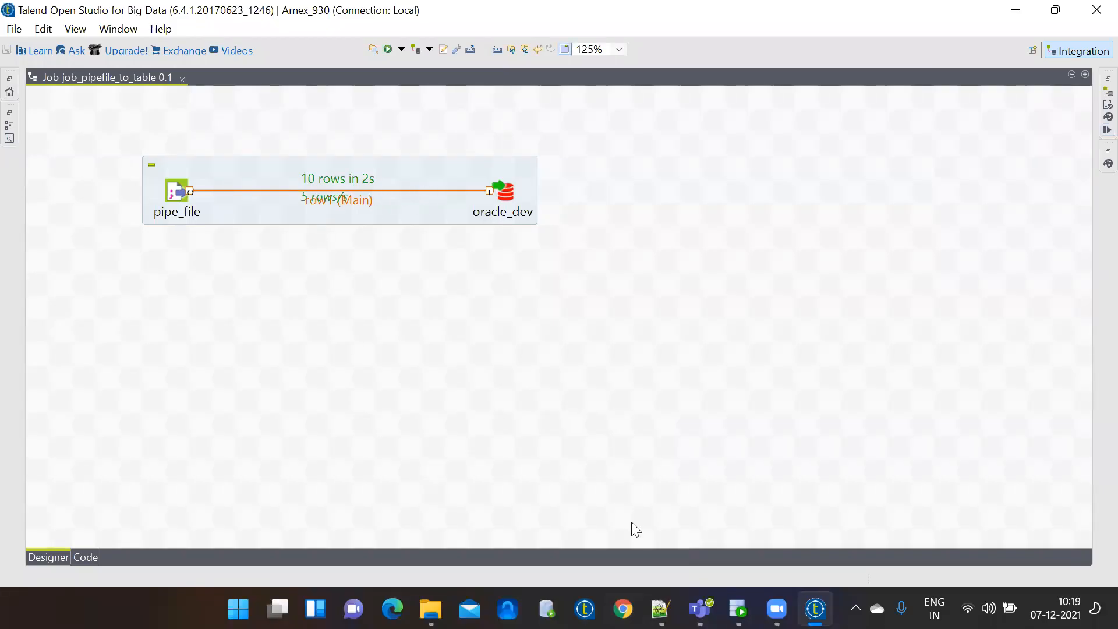
Rerun 'select * from pipe_07122021' in SQL Developer, returning the 10 loaded employee rows.
left_click(739, 609)
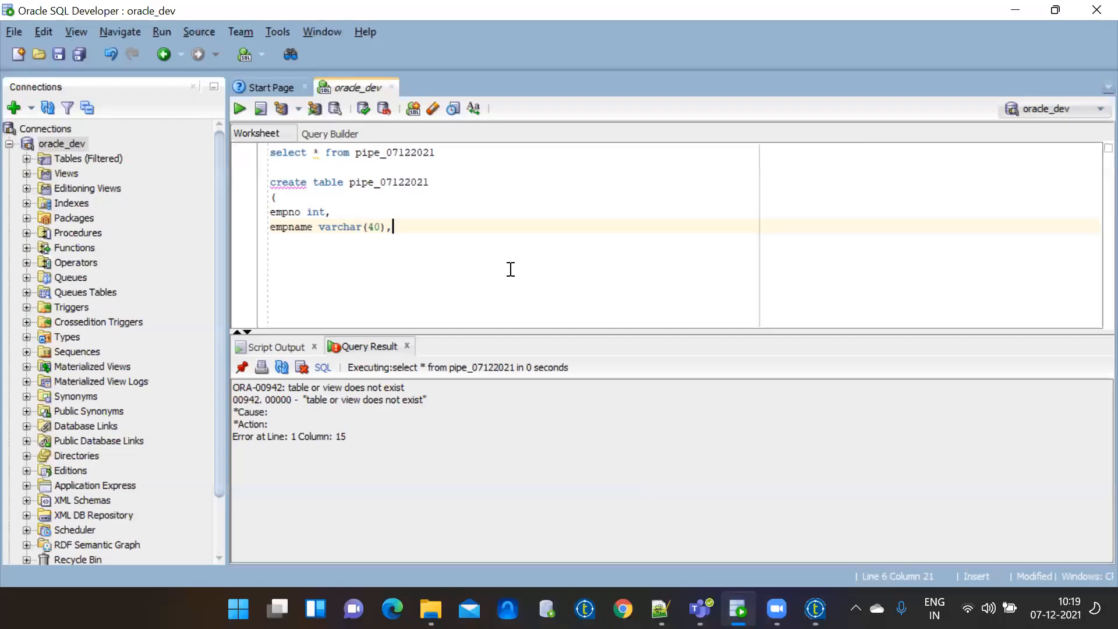
left_click_drag(444, 152, 265, 155)
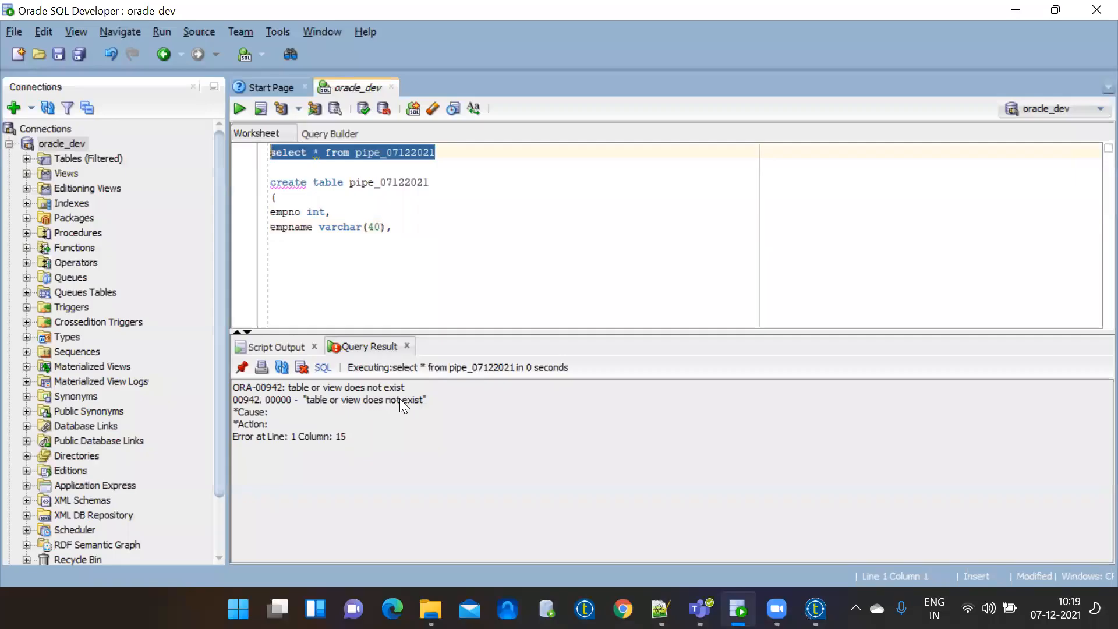
left_click(239, 106)
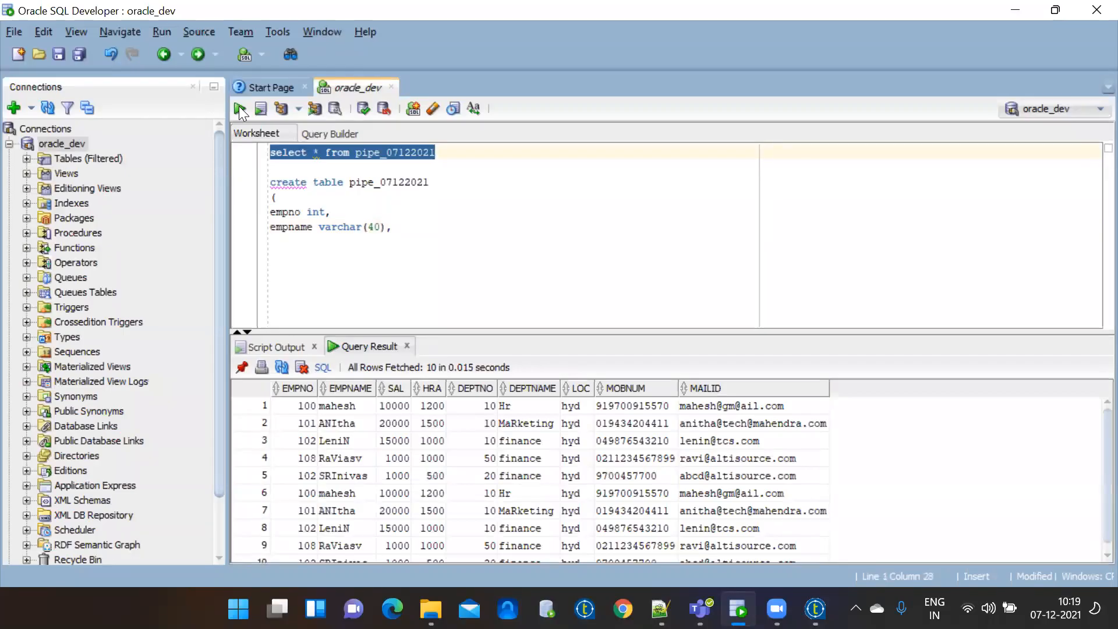
left_click(410, 224)
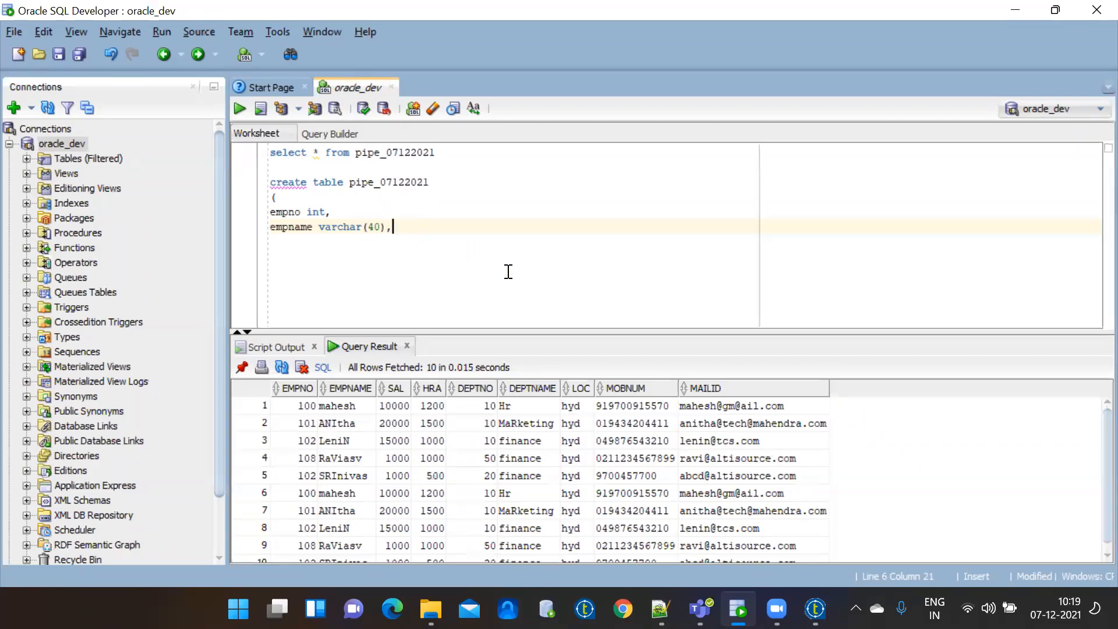
Switch from SQL Developer back to the Talend Open Studio job designer.
left_click(815, 608)
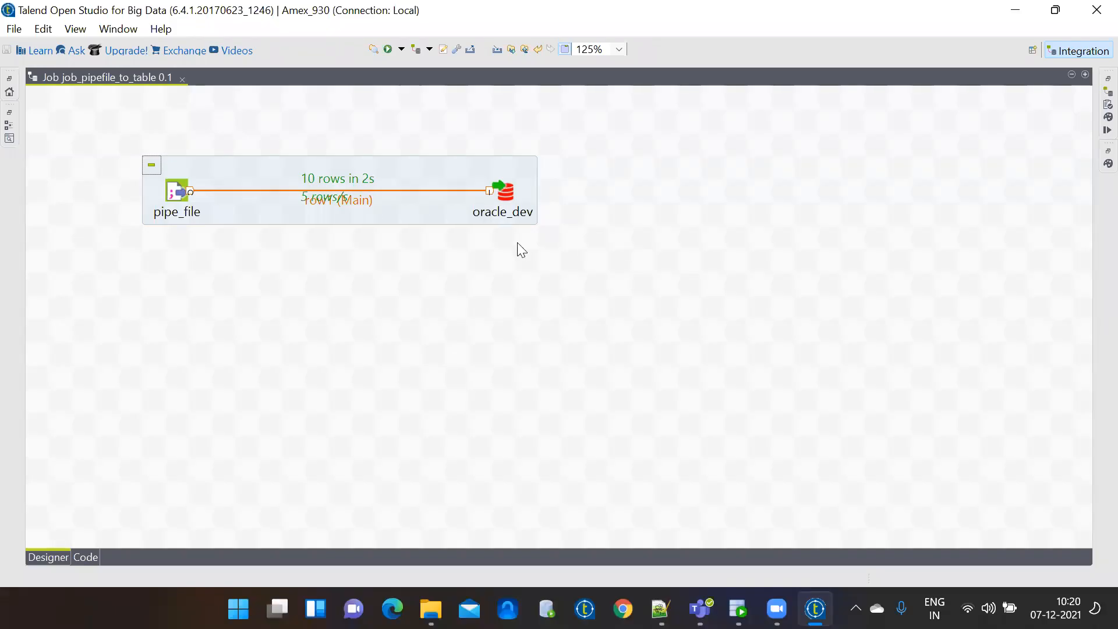
Close job_pipefile_to_table and browse the employee file and oracle_dev connection in the Repository.
left_click(184, 79)
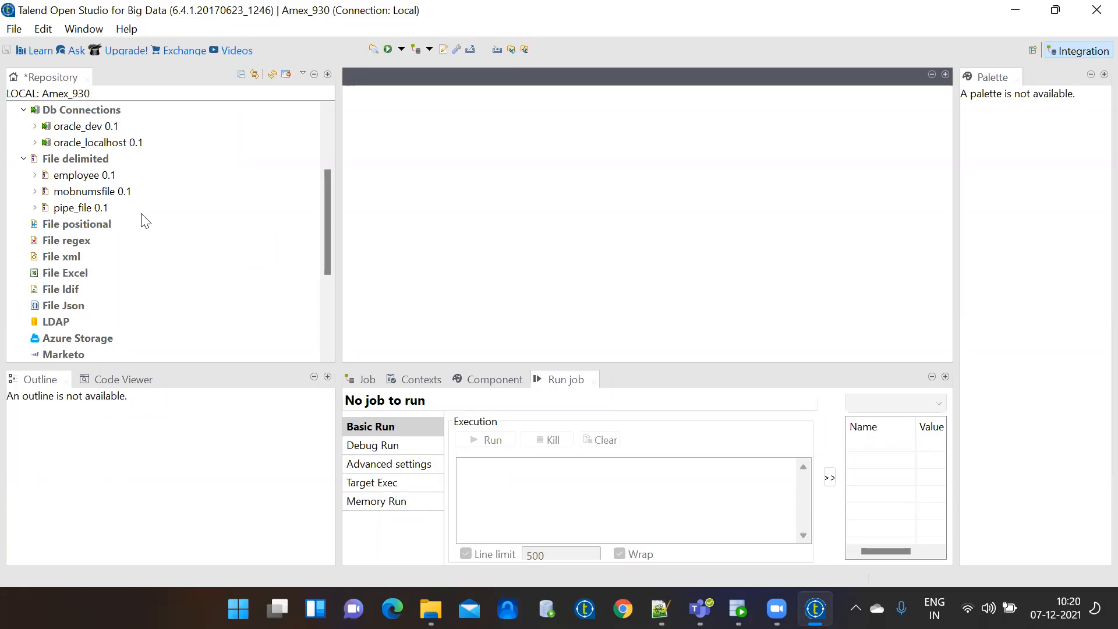
left_click(87, 176)
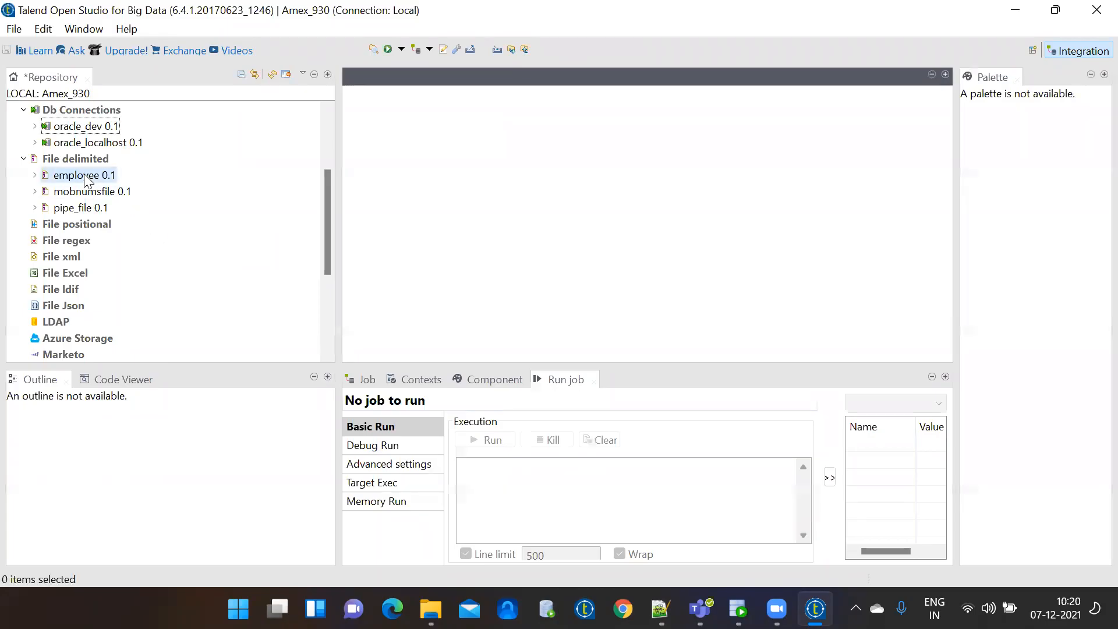
left_click(82, 127)
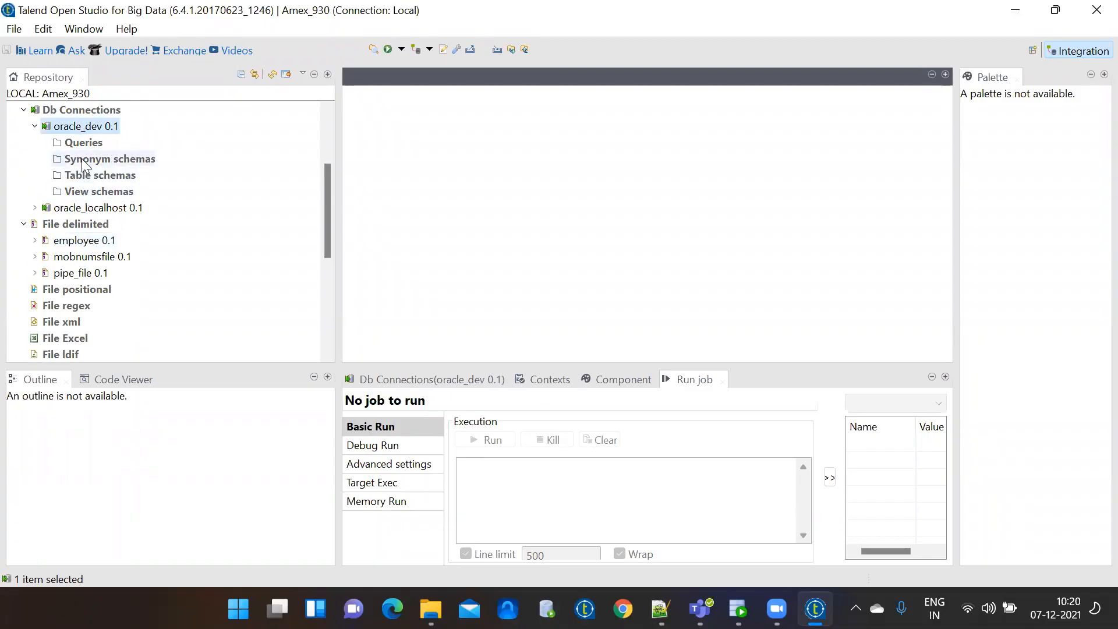
left_click(35, 127)
left_click(36, 127)
left_click(35, 126)
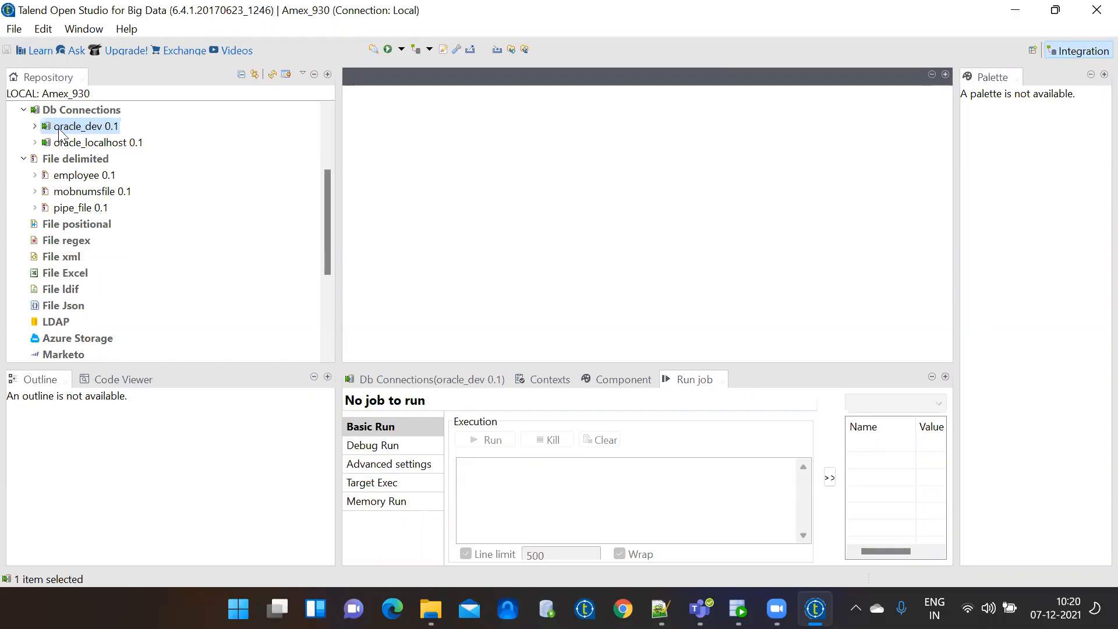
Launch Retrieve Schema from oracle_dev's context menu, reaching the filter with TABLE, VIEW, SYNONYM and %.
right_click(72, 133)
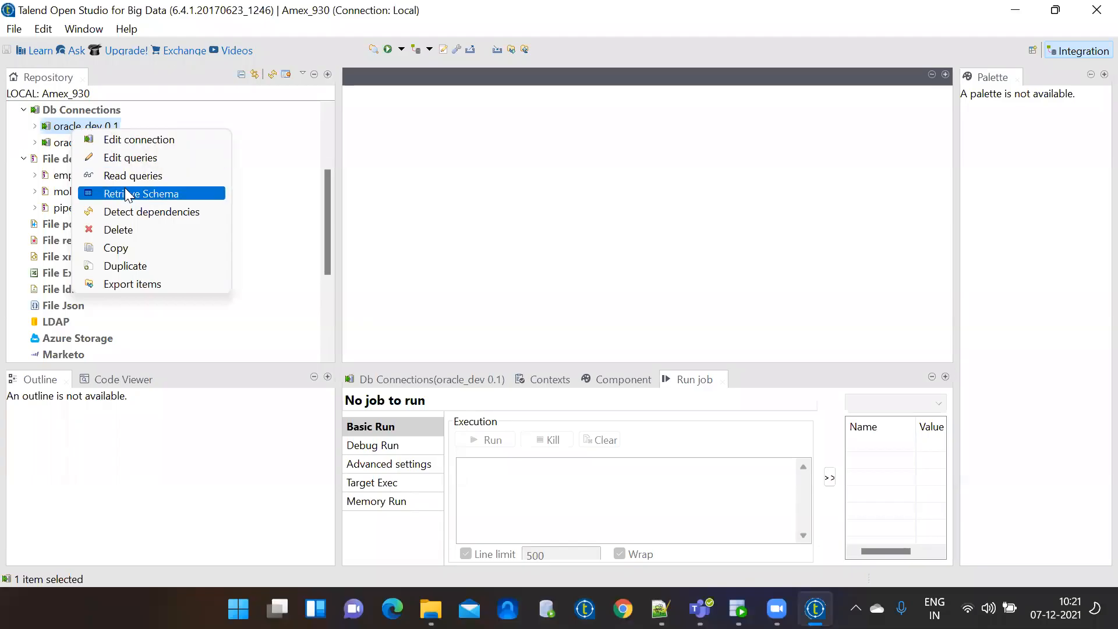
left_click(51, 129)
right_click(51, 130)
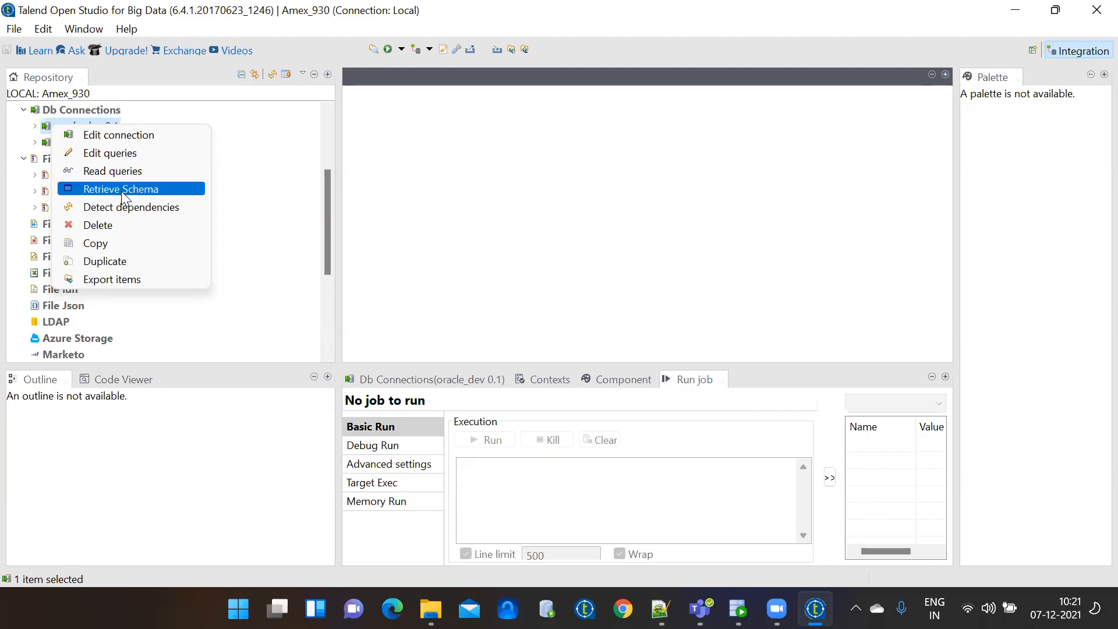
left_click(70, 127)
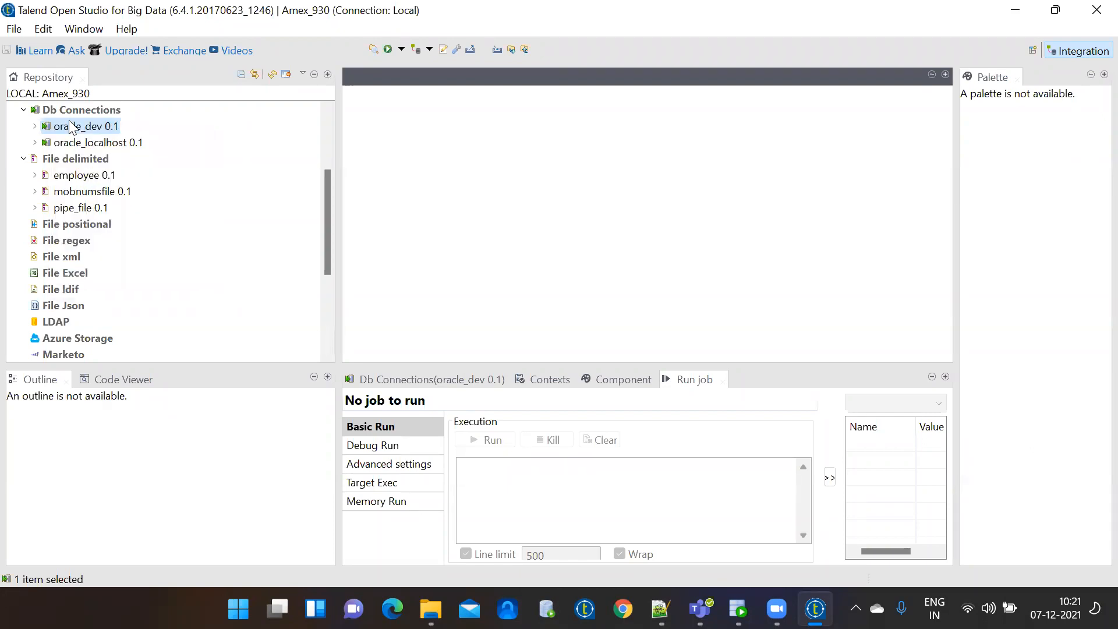
right_click(69, 122)
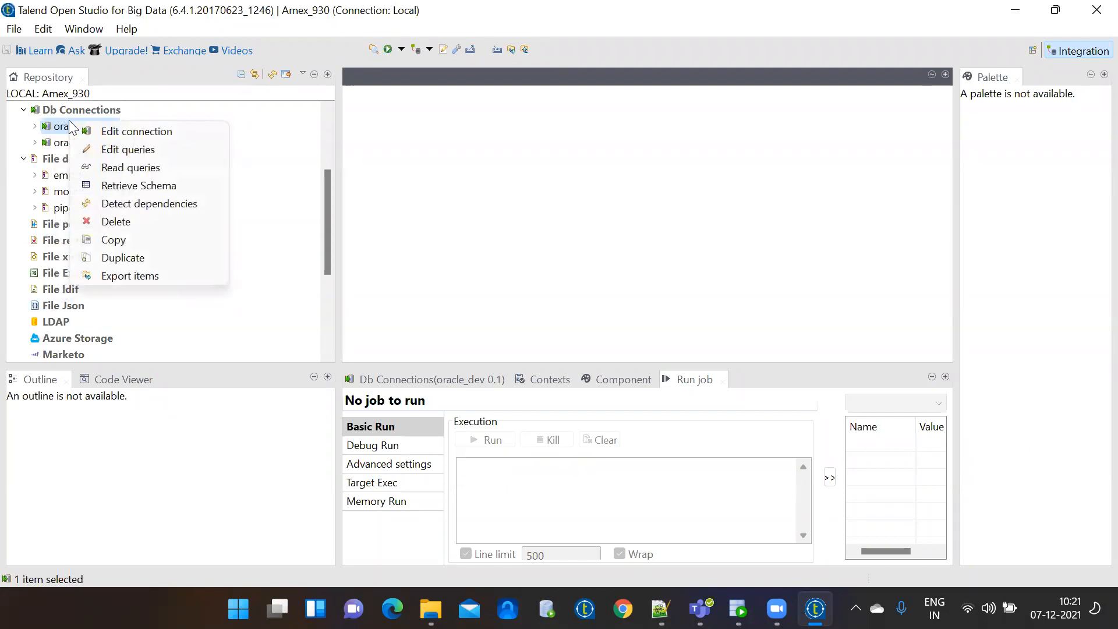
left_click(121, 186)
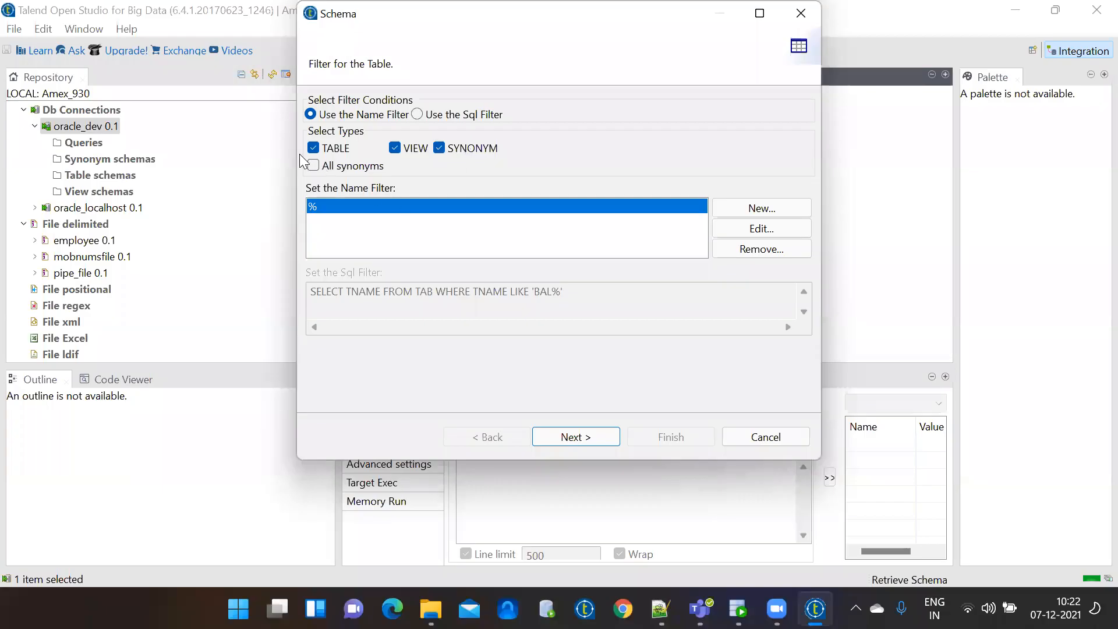
Restart Retrieve Schema on oracle_dev and accept the default % filter to list schemas.
left_click(773, 436)
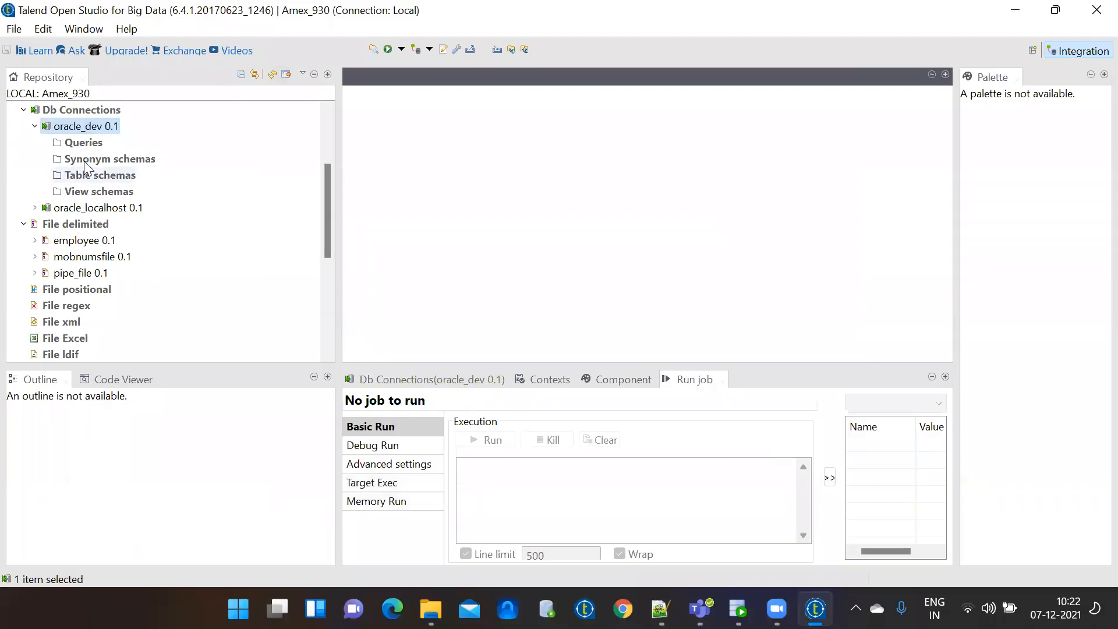
right_click(83, 125)
left_click(140, 187)
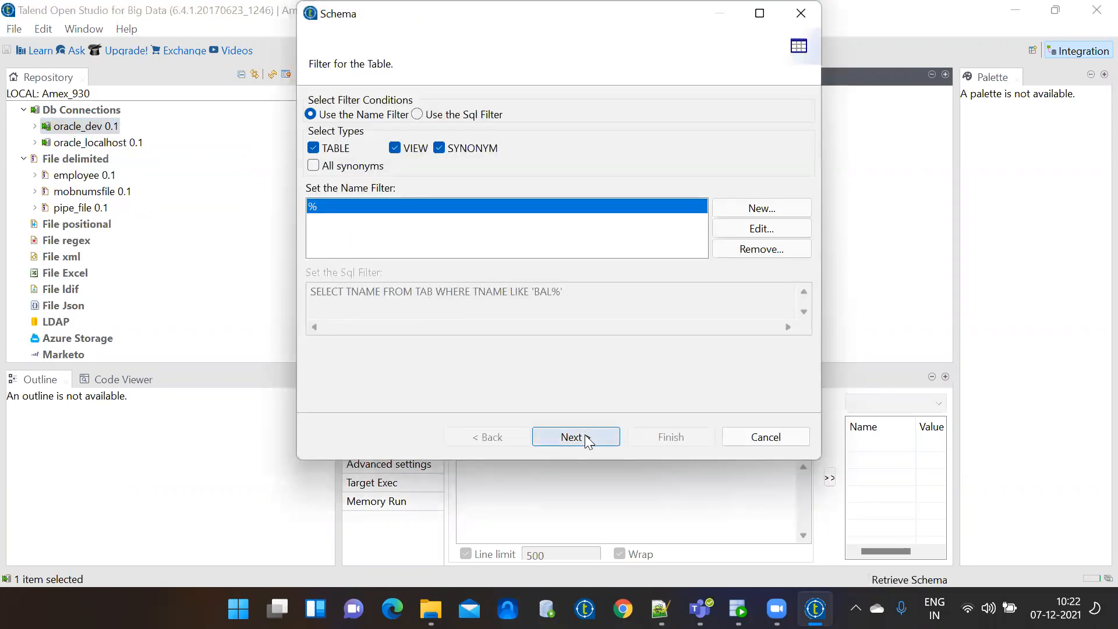
left_click(585, 437)
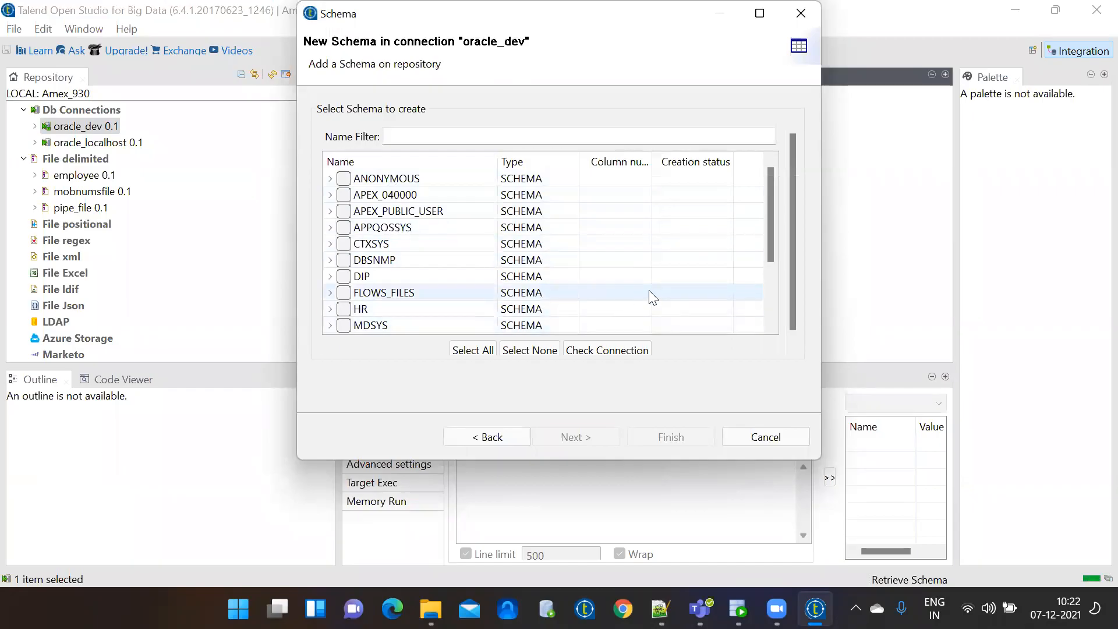
left_click(771, 314)
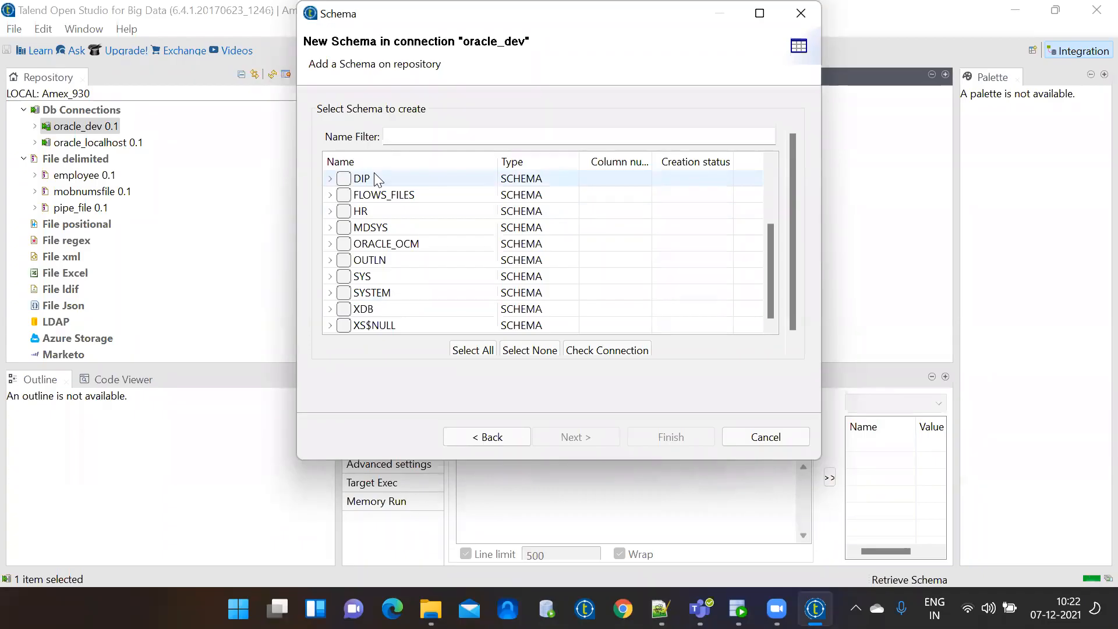
Expand the SYSTEM schema and tick the EMP_07122021 and PIPE_07122021 tables.
left_click(328, 292)
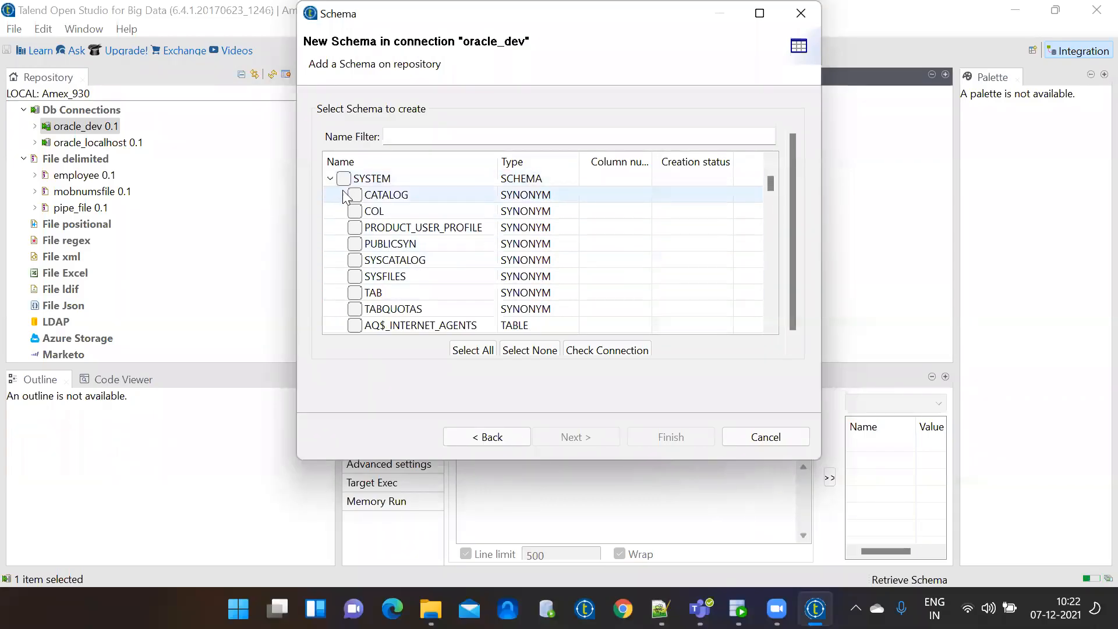
left_click(330, 178)
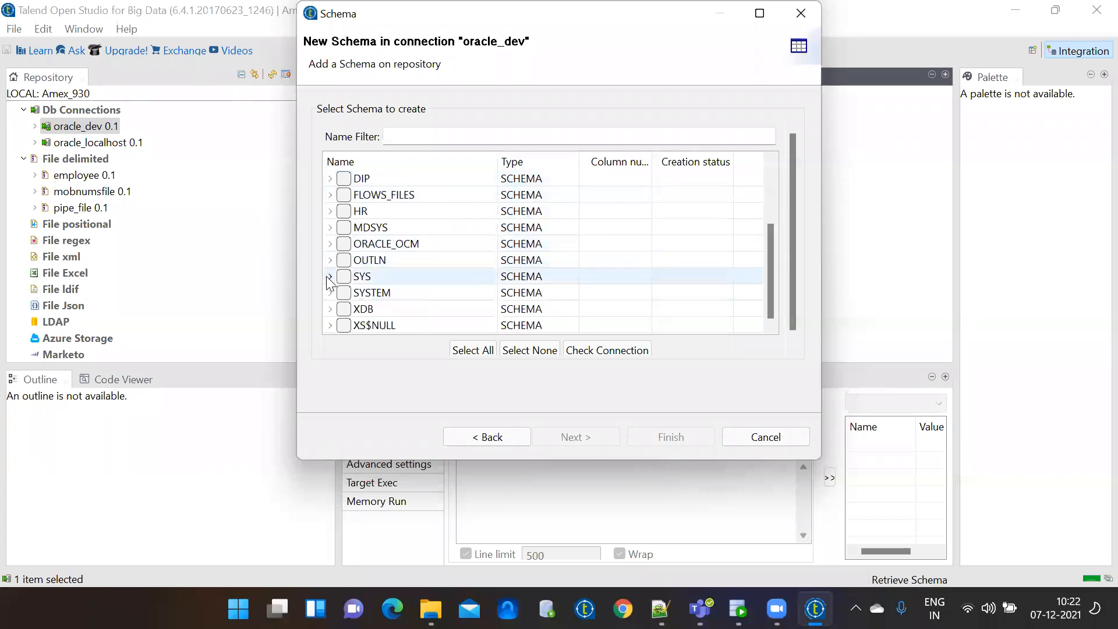
left_click(330, 293)
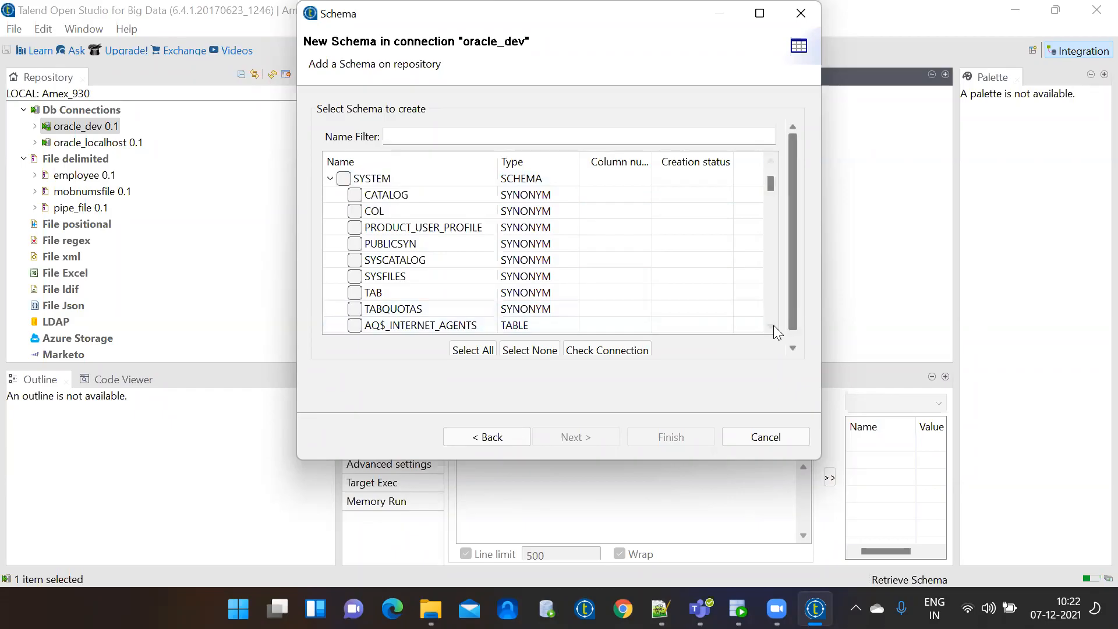
scroll(773, 325, "down", 3)
scroll(774, 325, "down", 4)
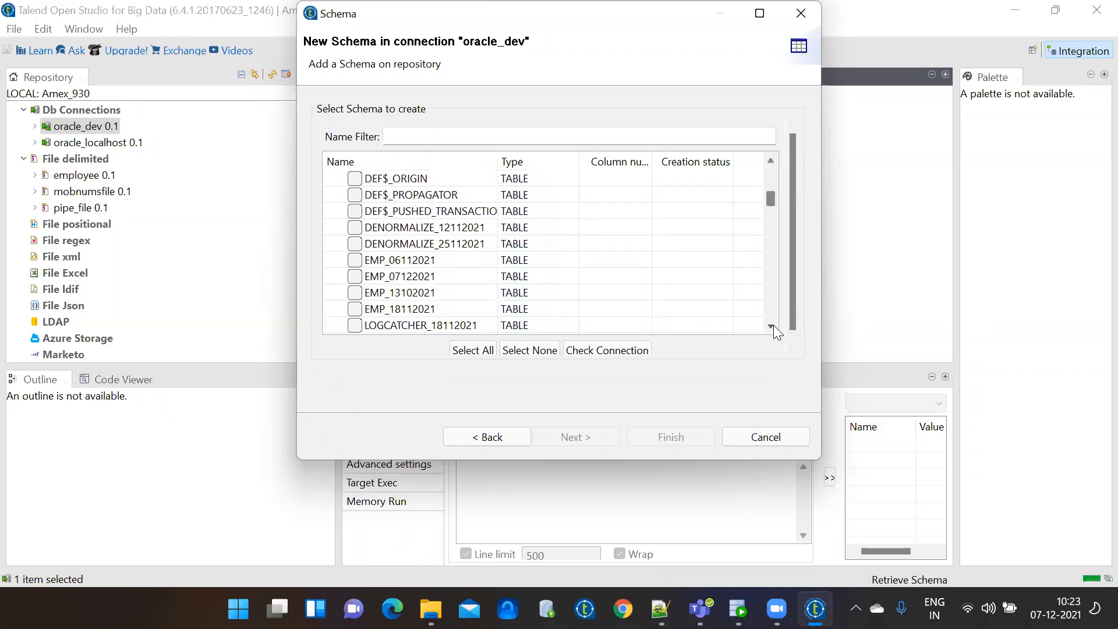
scroll(774, 325, "down", 1)
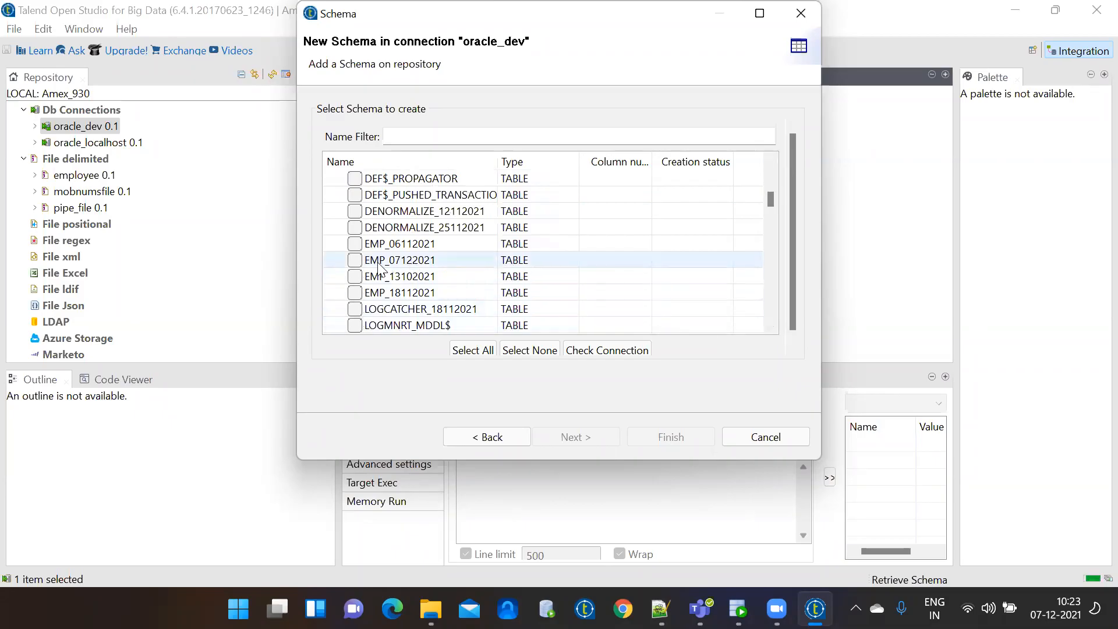
left_click(354, 260)
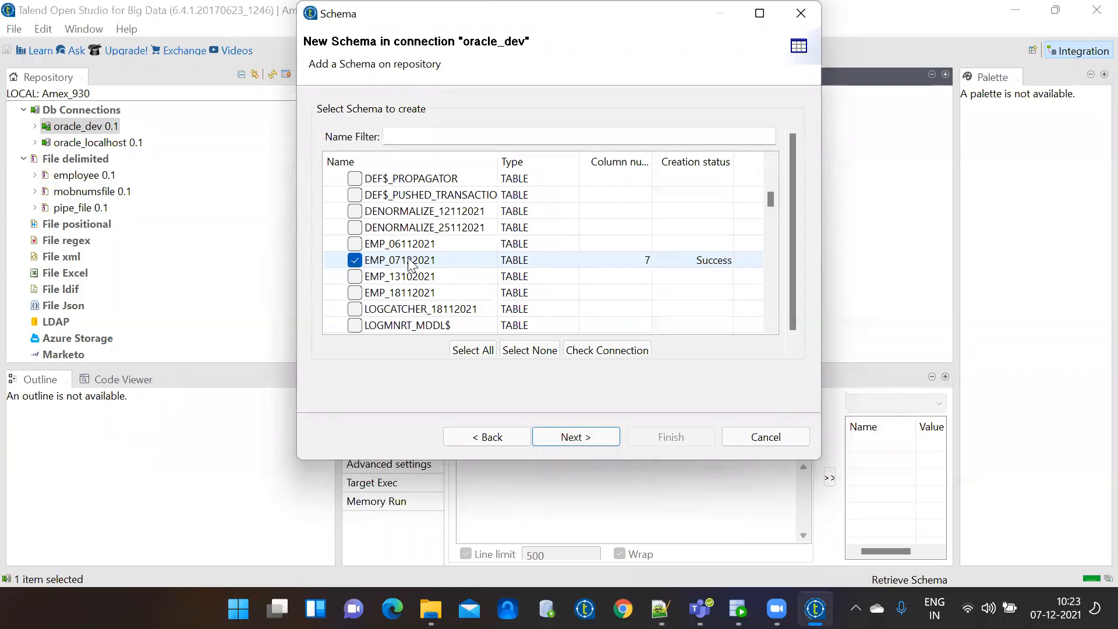
left_click(770, 327)
left_click_drag(770, 326, 770, 326)
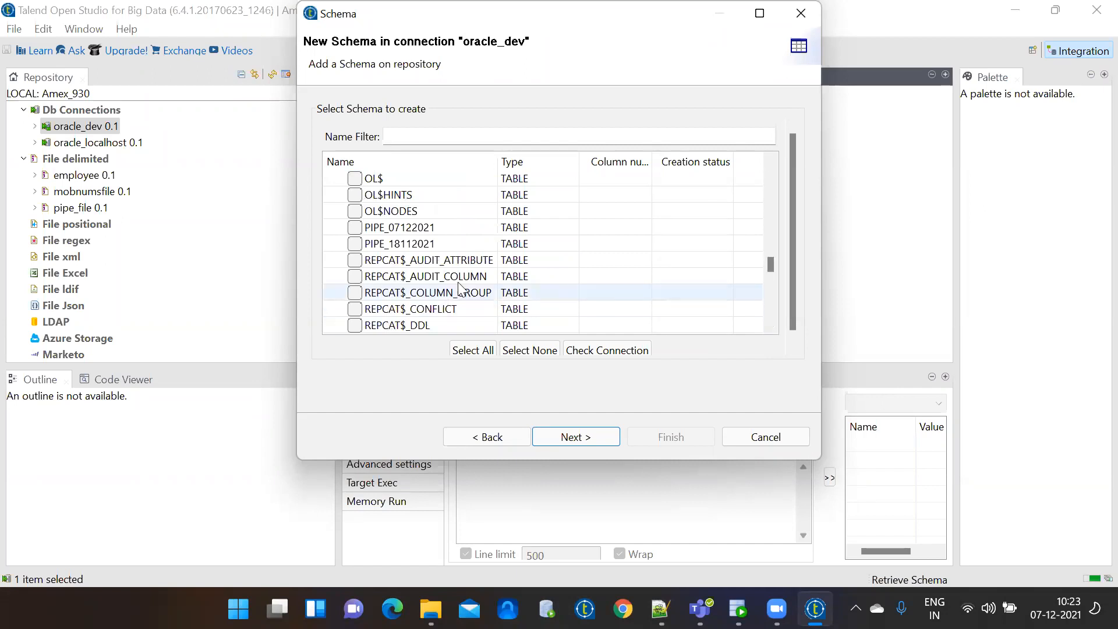
left_click(354, 228)
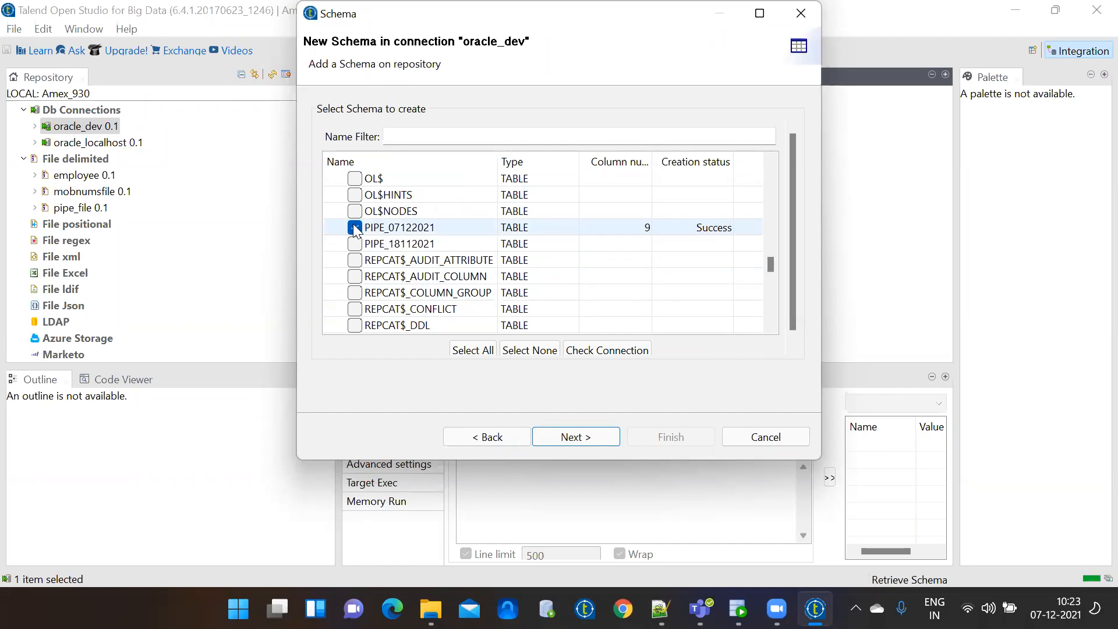
Finish the import and expand Table schemas to show EMP_07122021 and PIPE_07122021.
left_click(596, 437)
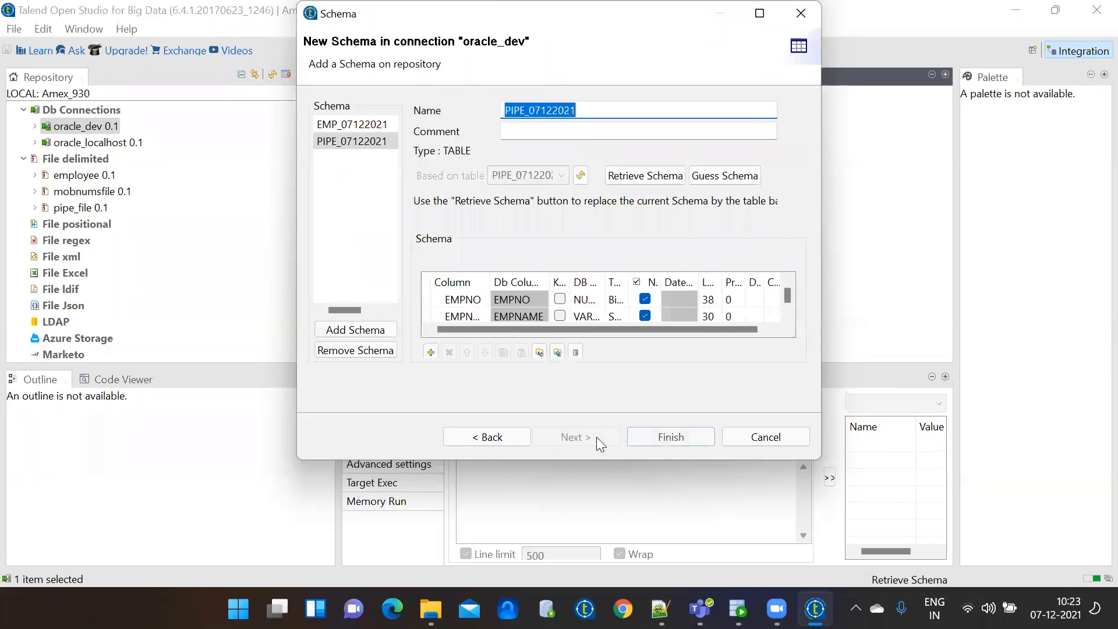
left_click(670, 438)
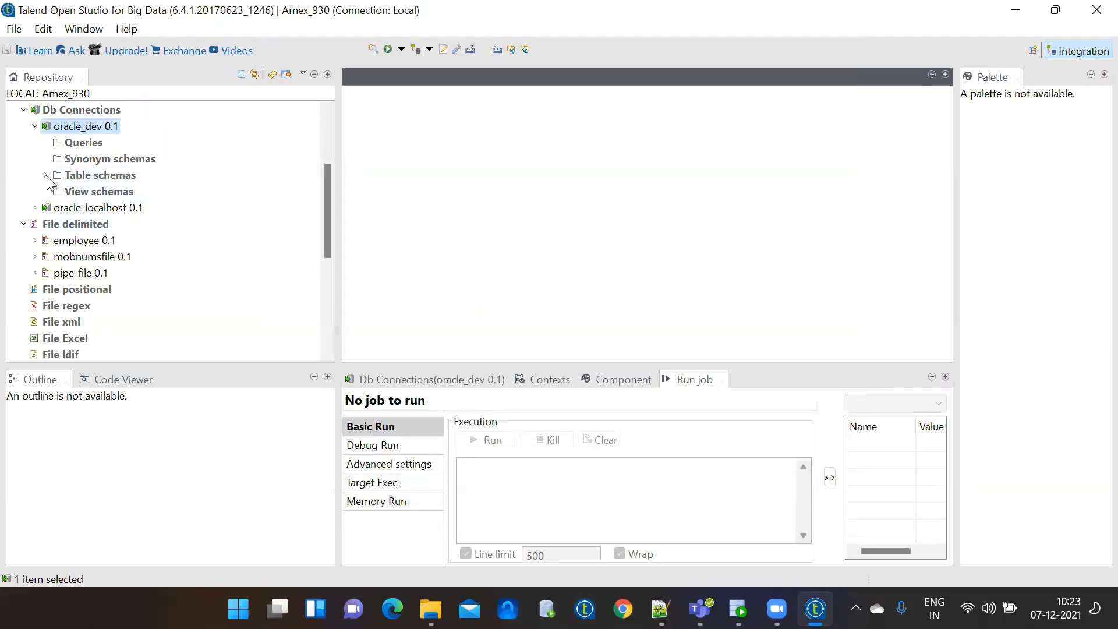
left_click(46, 176)
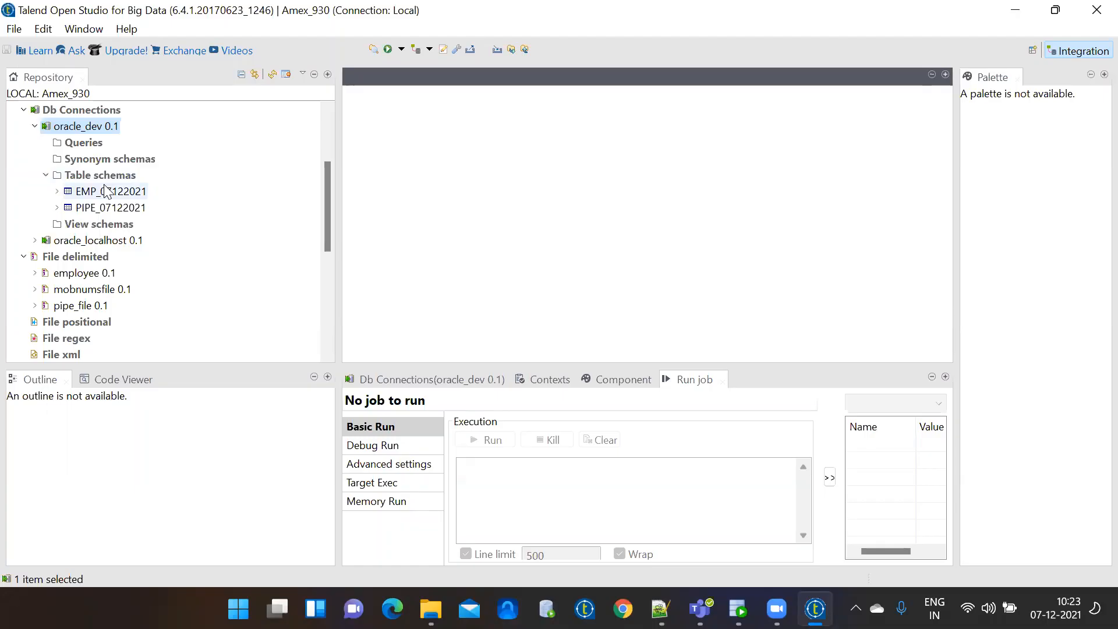
left_click(325, 123)
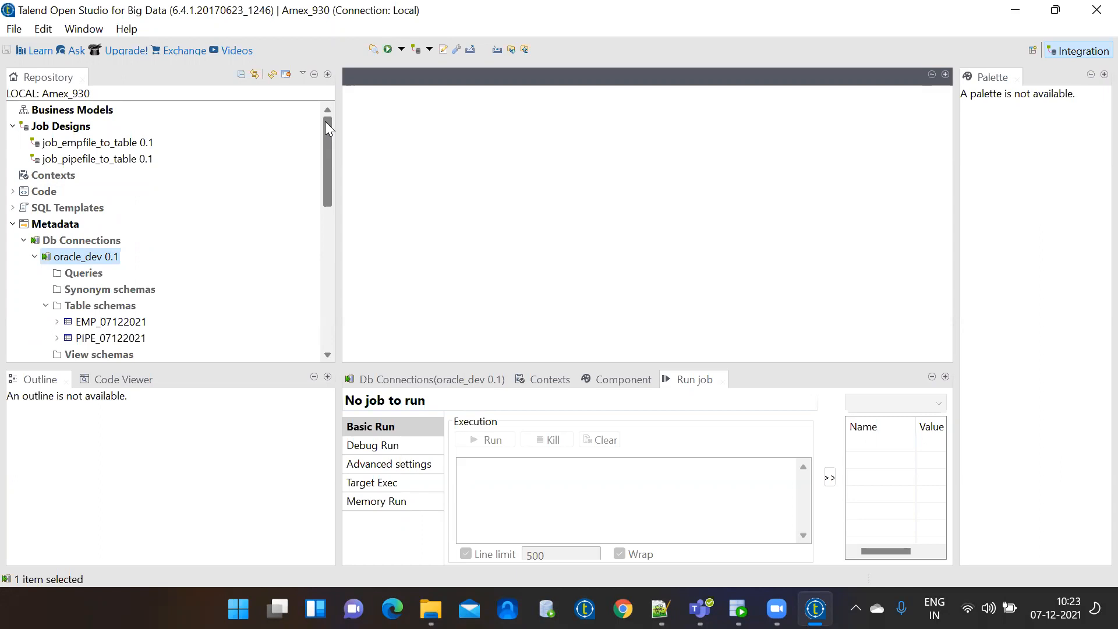
right_click(113, 263)
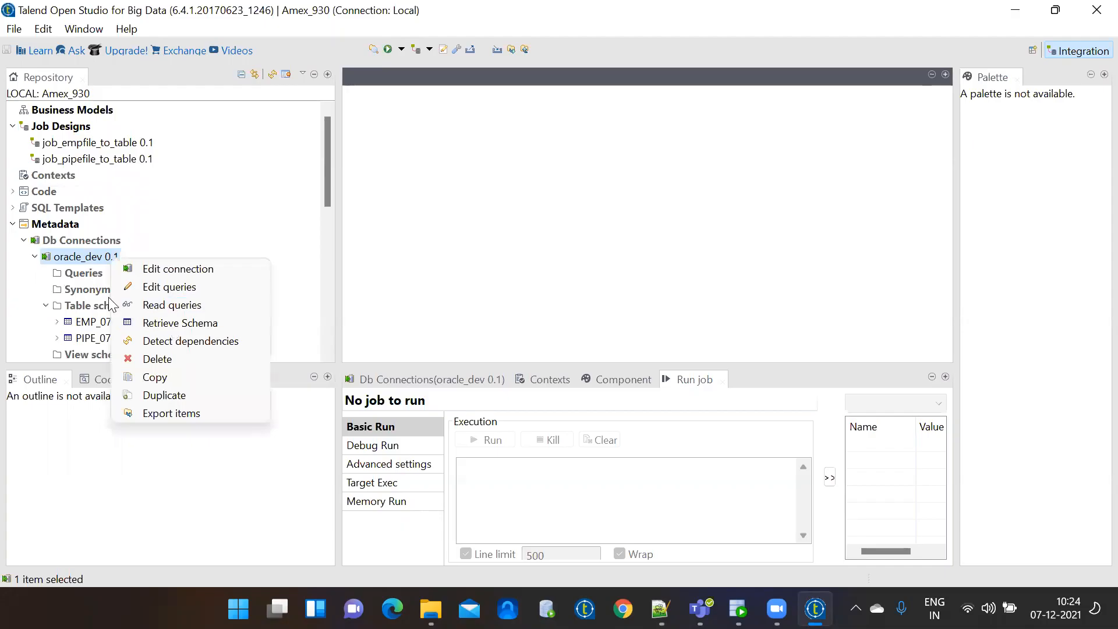
Create a job named job_emptable_to_empfile under Job Designs.
left_click(65, 131)
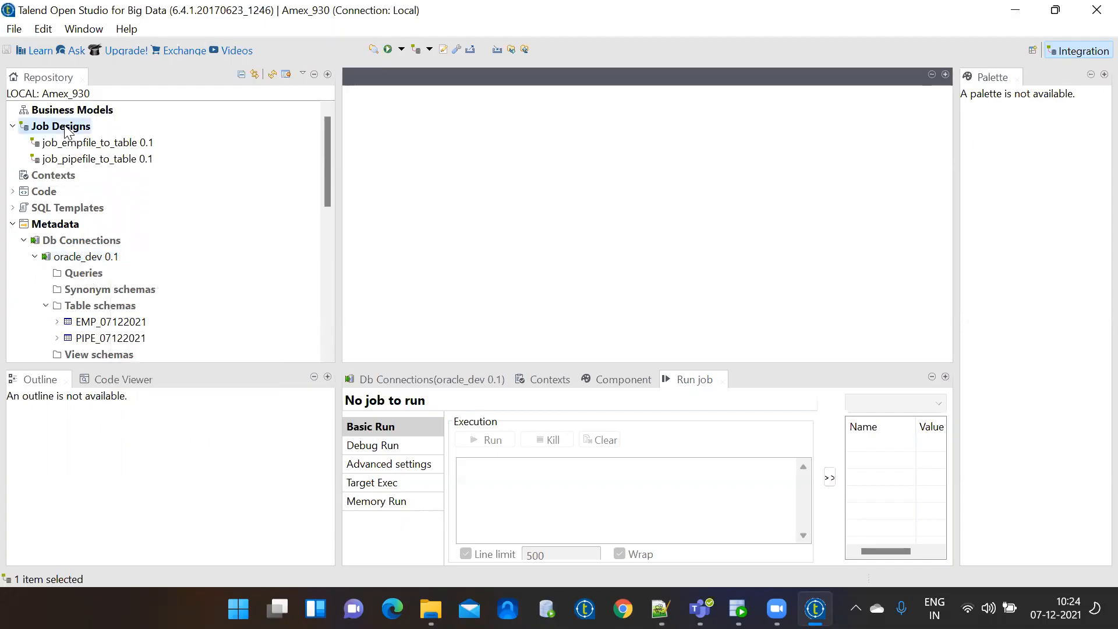
right_click(65, 132)
left_click(96, 139)
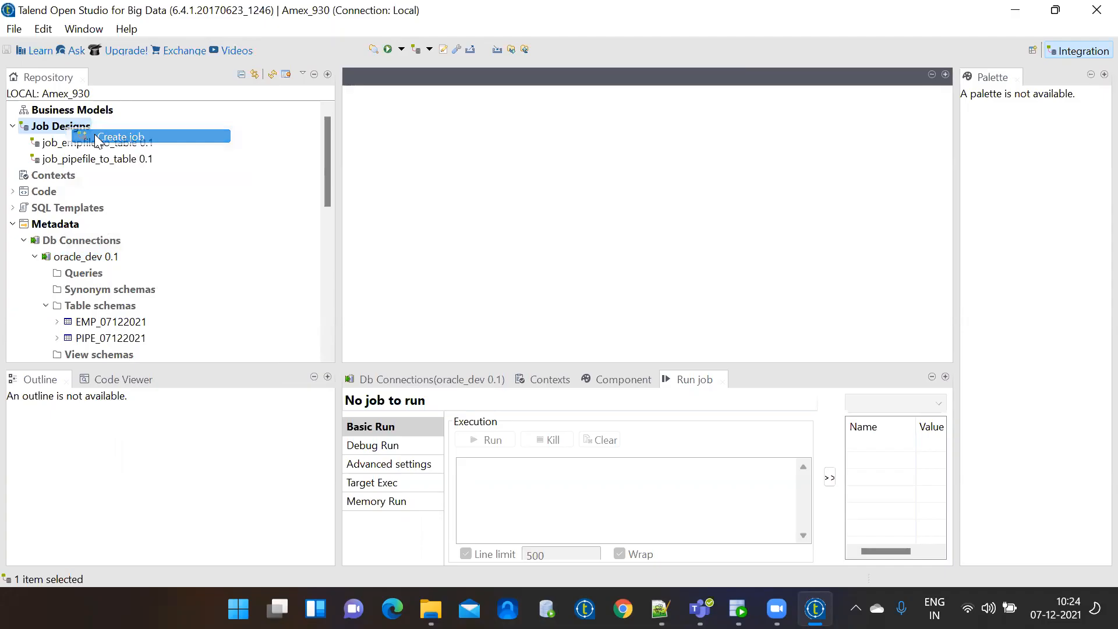
type("job_")
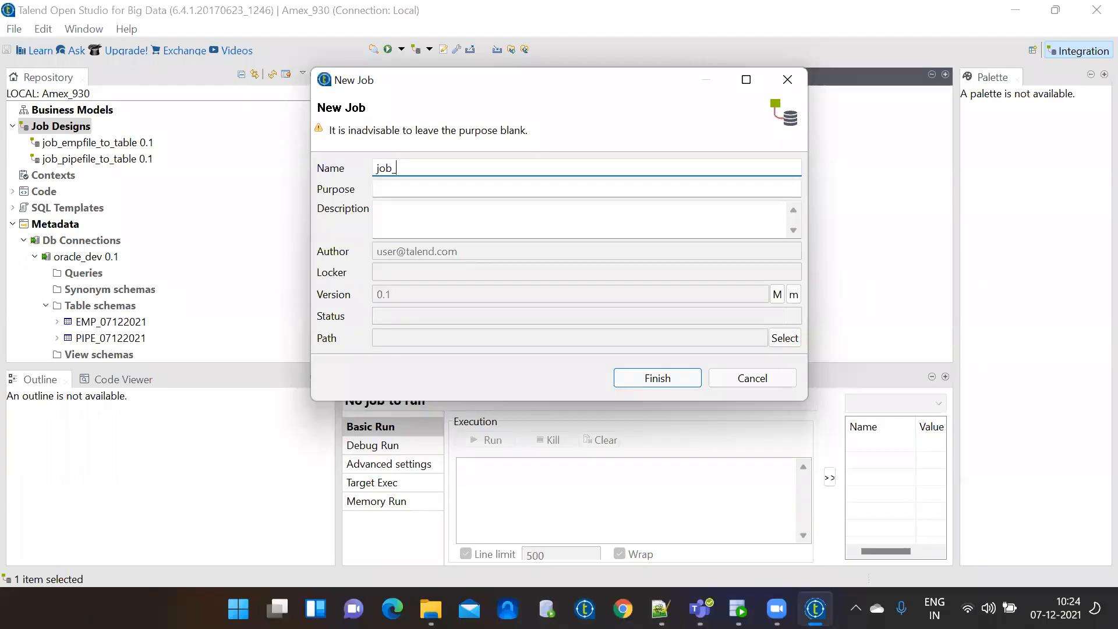
type("empta")
key("BackSpace")
key("BackSpace")
type("table_to_empfile")
key("Return")
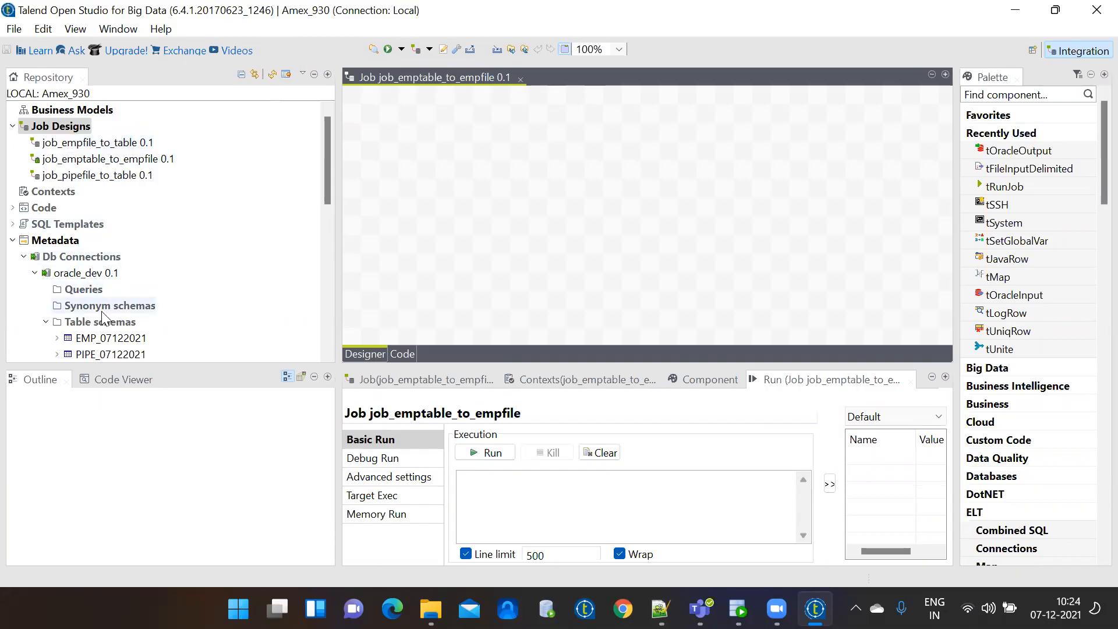
Drop EMP_07122021 onto the canvas as a tOracleInput and zoom the designer to 125%.
left_click_drag(325, 163, 330, 187)
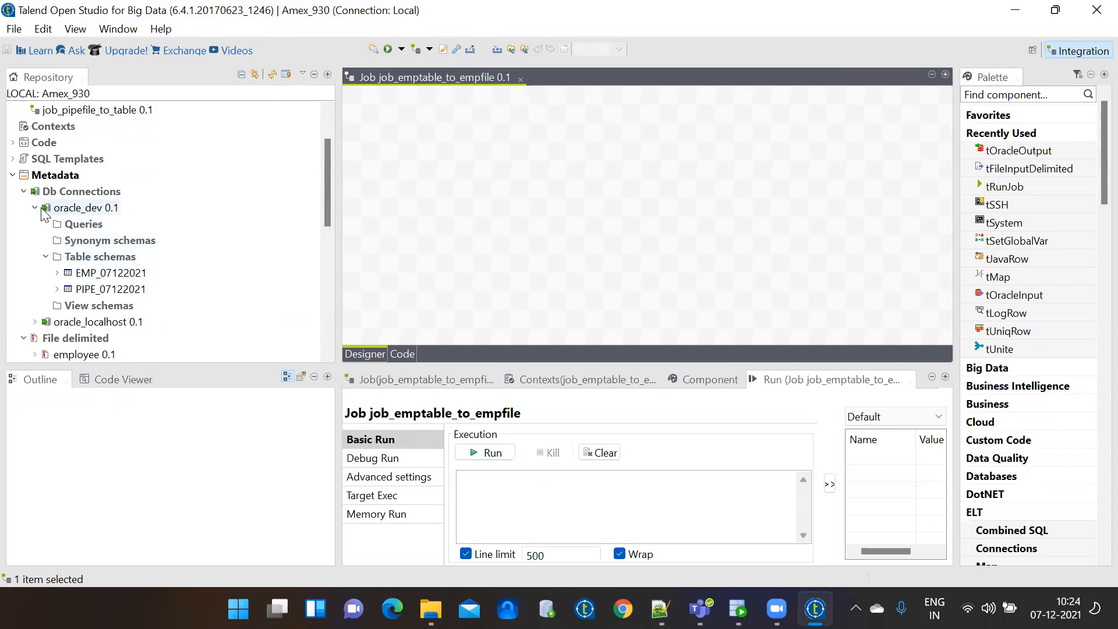
left_click_drag(91, 275, 463, 224)
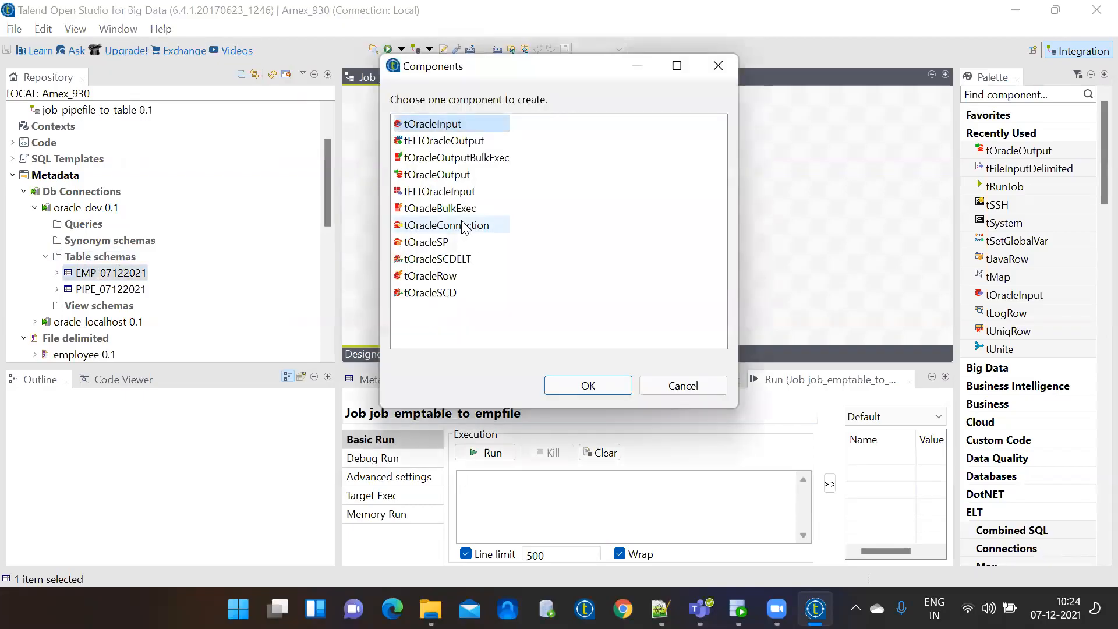
double_click(445, 130)
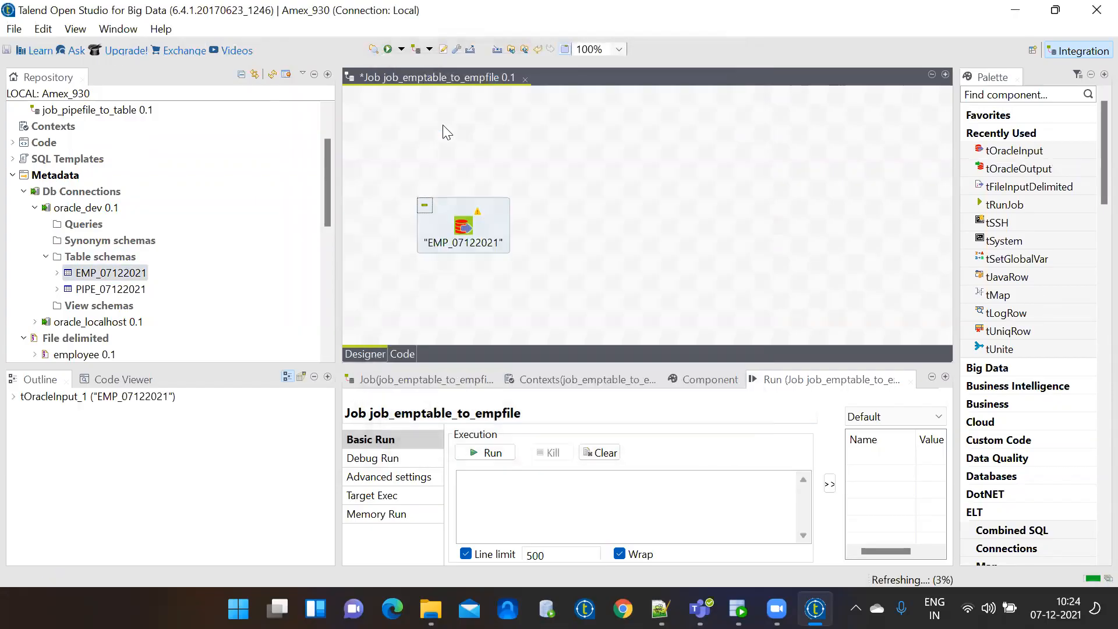
double_click(429, 76)
left_click(620, 49)
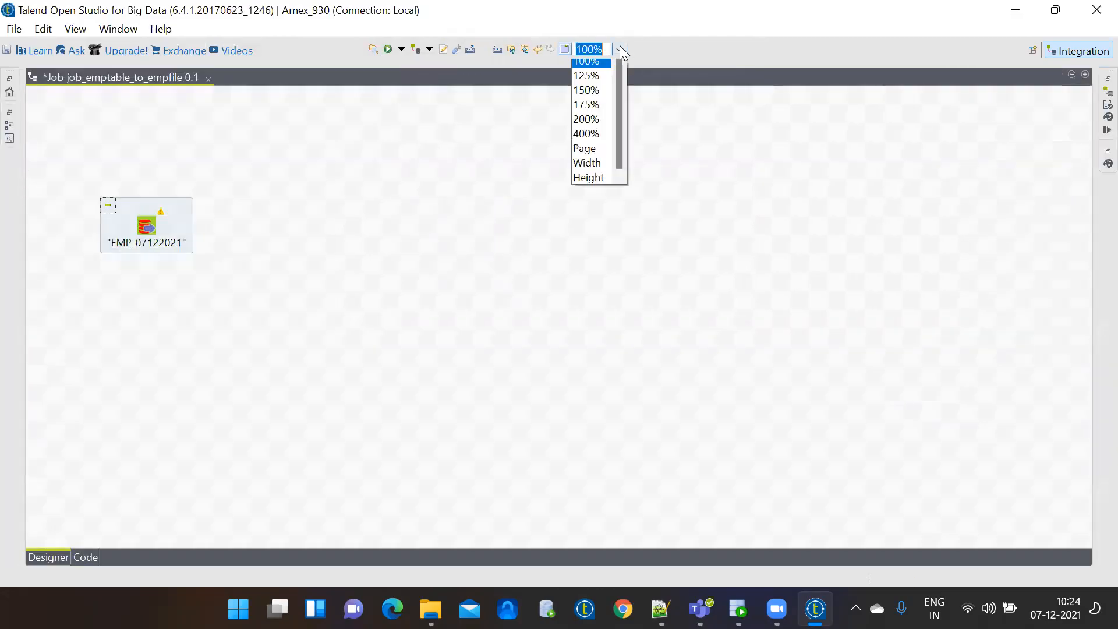
left_click(594, 137)
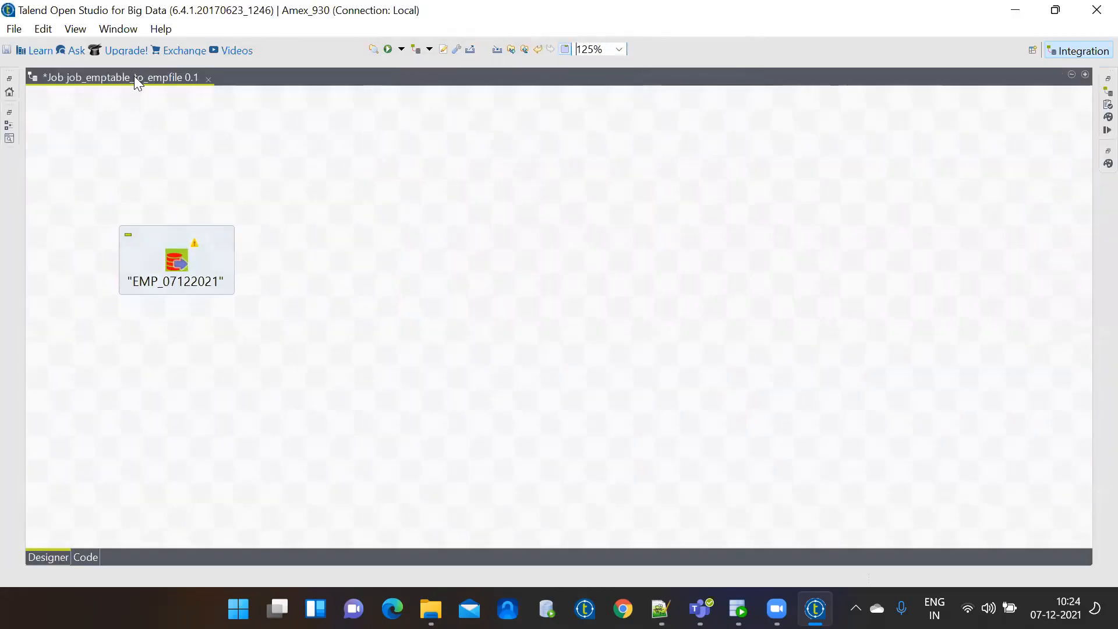
double_click(134, 77)
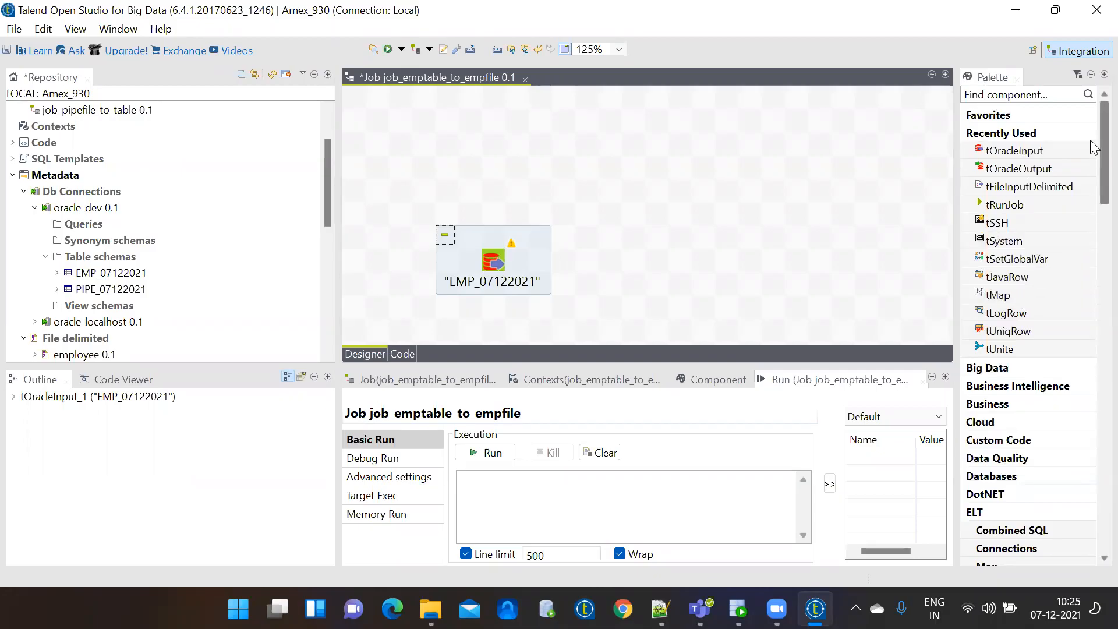
Try dragging tFileOutputDelimited from the Palette onto the canvas, deleting each placed copy.
scroll(1091, 150, "down", 6)
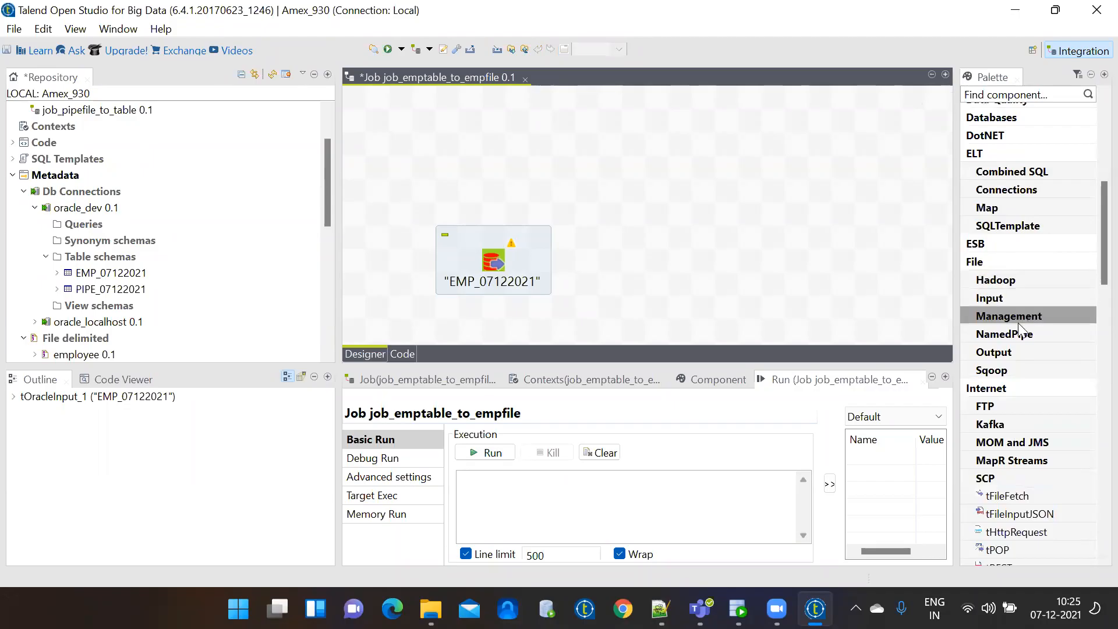
left_click(1019, 351)
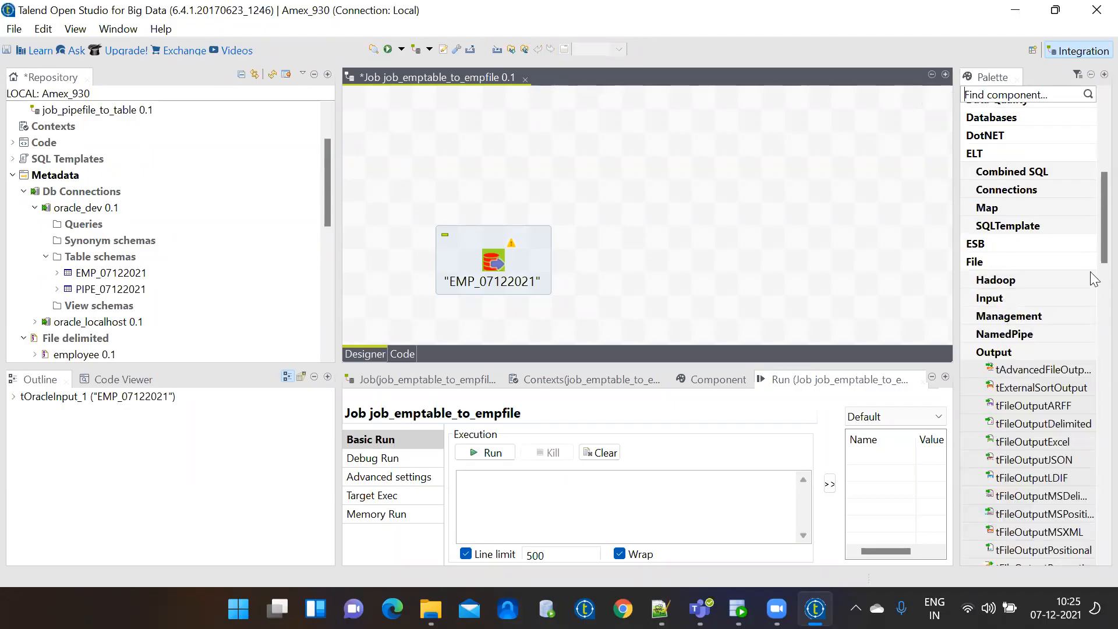
scroll(1093, 233, "down", 3)
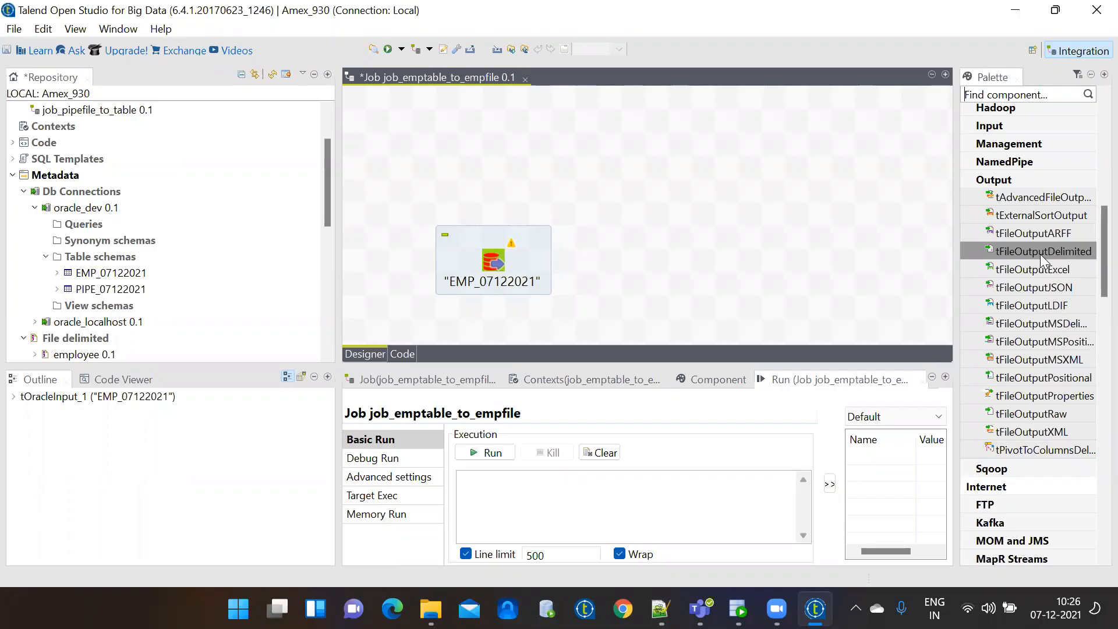
left_click_drag(1041, 254, 737, 245)
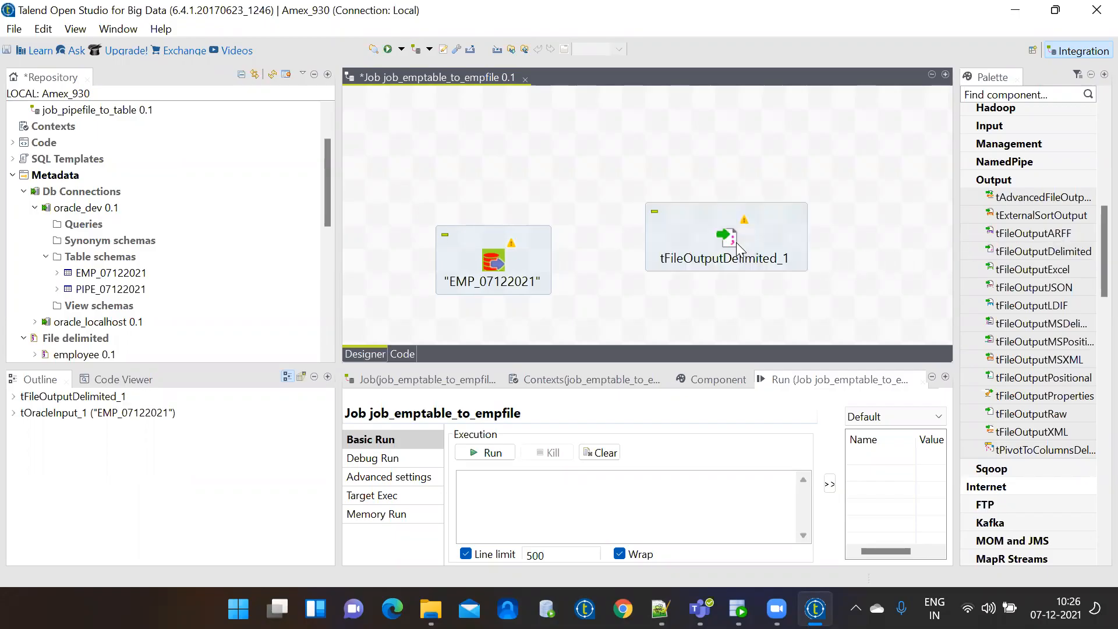
left_click(721, 207)
key("Delete")
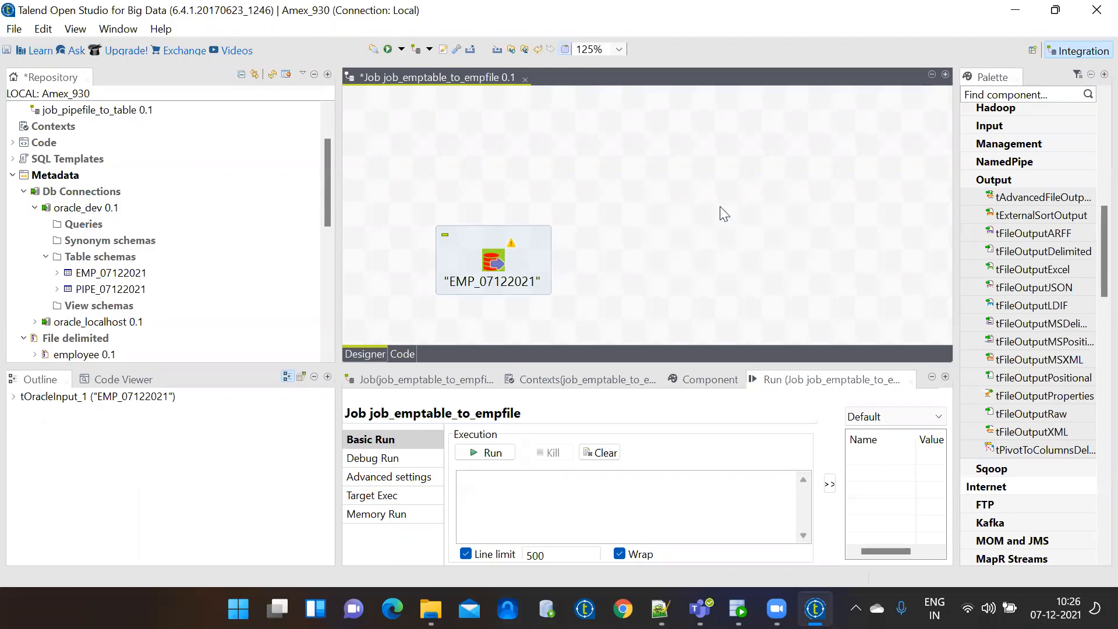
left_click_drag(1011, 254, 683, 232)
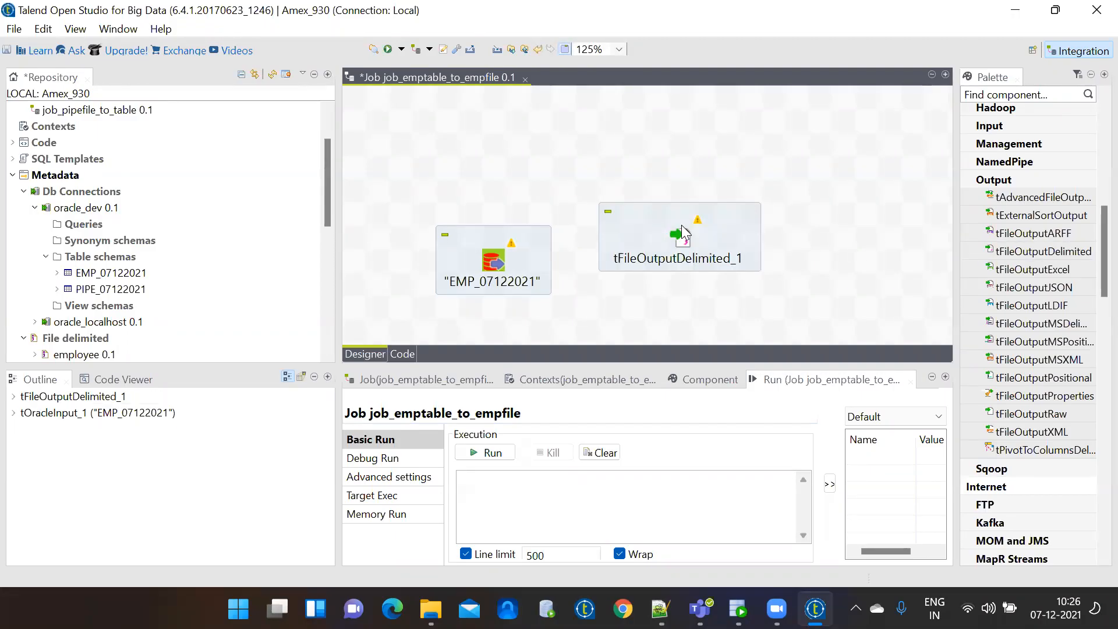
left_click(671, 222)
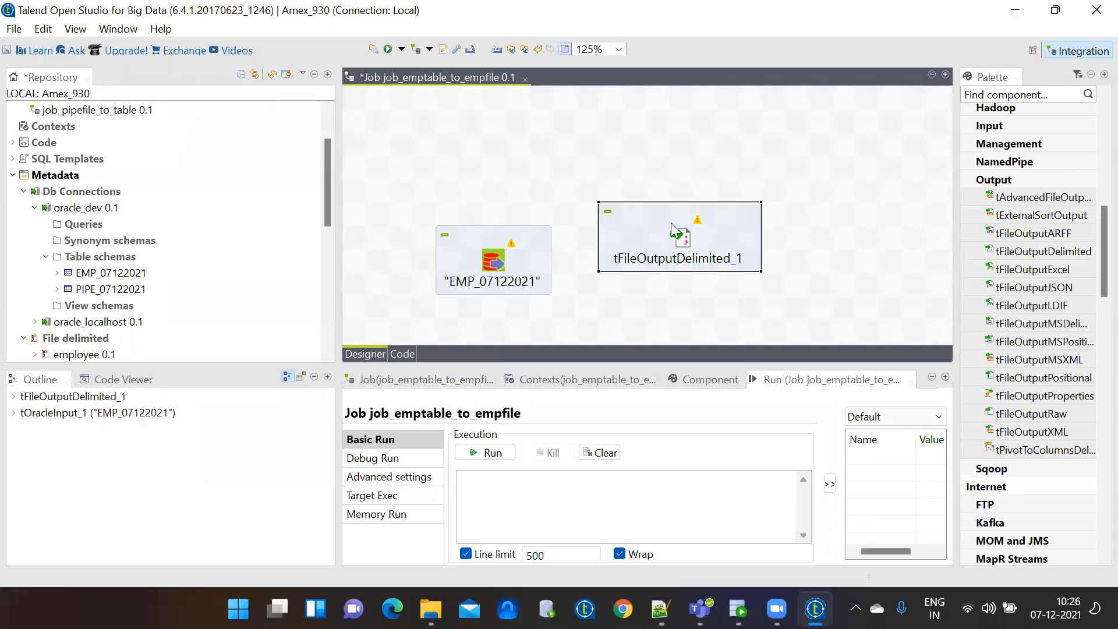
key("Delete")
left_click_drag(1051, 247, 690, 227)
key("Delete")
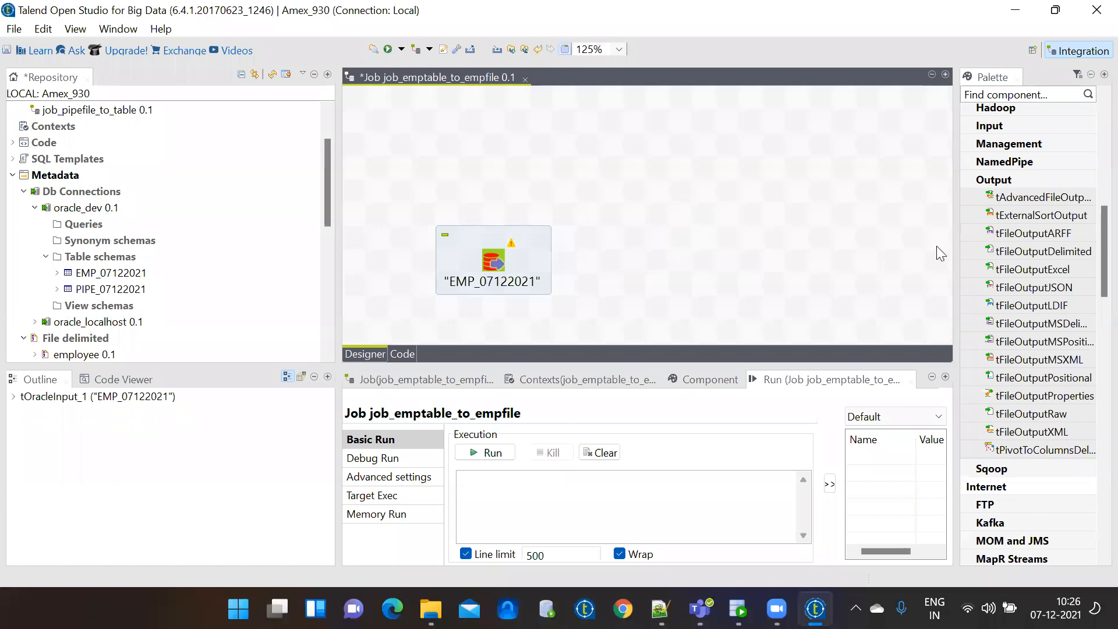
left_click_drag(1028, 251, 680, 236)
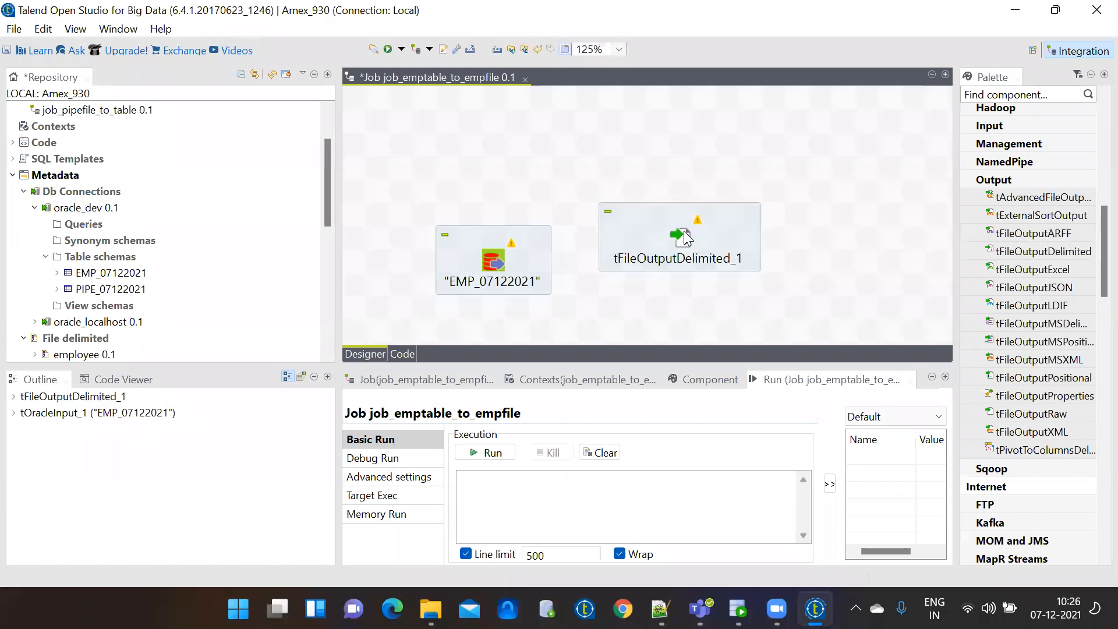
key("Delete")
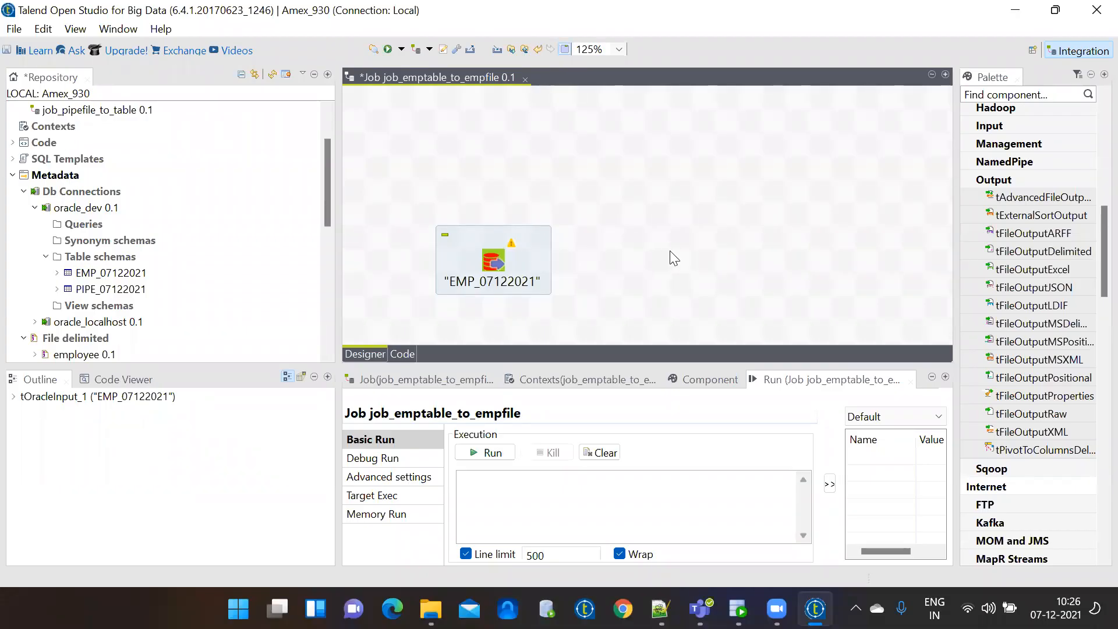
Add tFileOutputDelimited beside the input by searching 'delimited' on the canvas.
type("delimited")
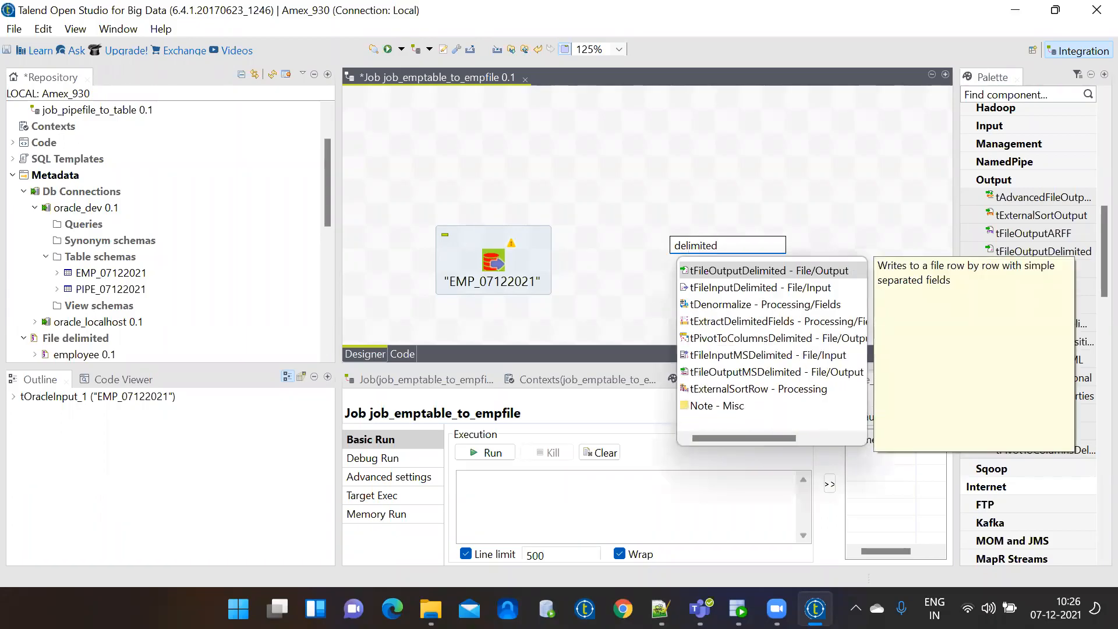
left_click(725, 274)
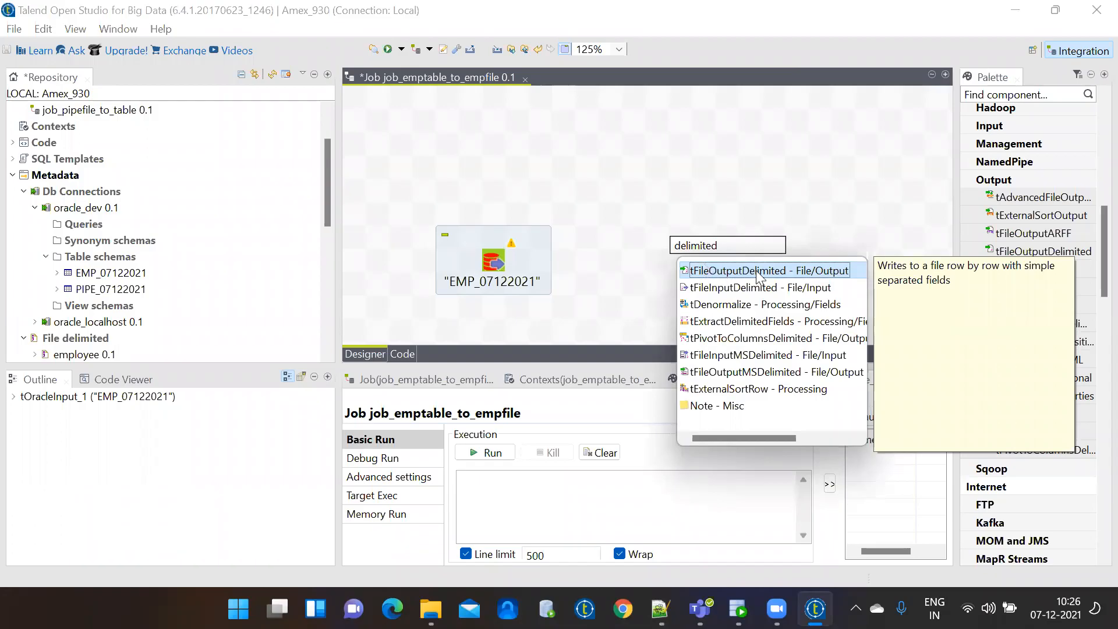
double_click(791, 272)
left_click(862, 264)
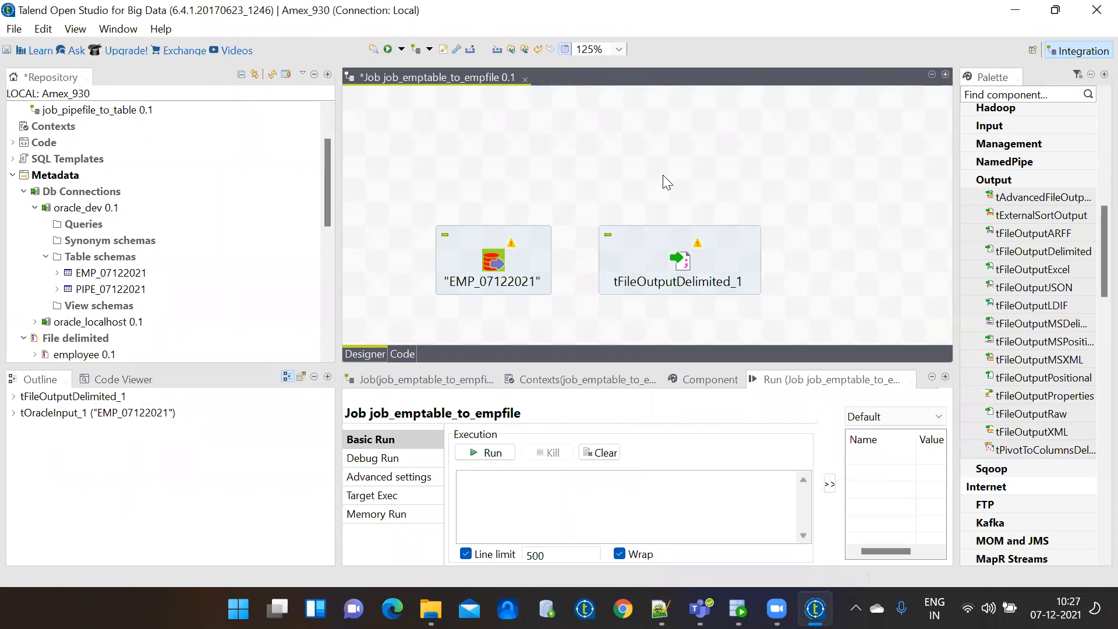
type("delim")
key("BackSpace")
key("BackSpace")
key("BackSpace")
key("BackSpace")
key("BackSpace")
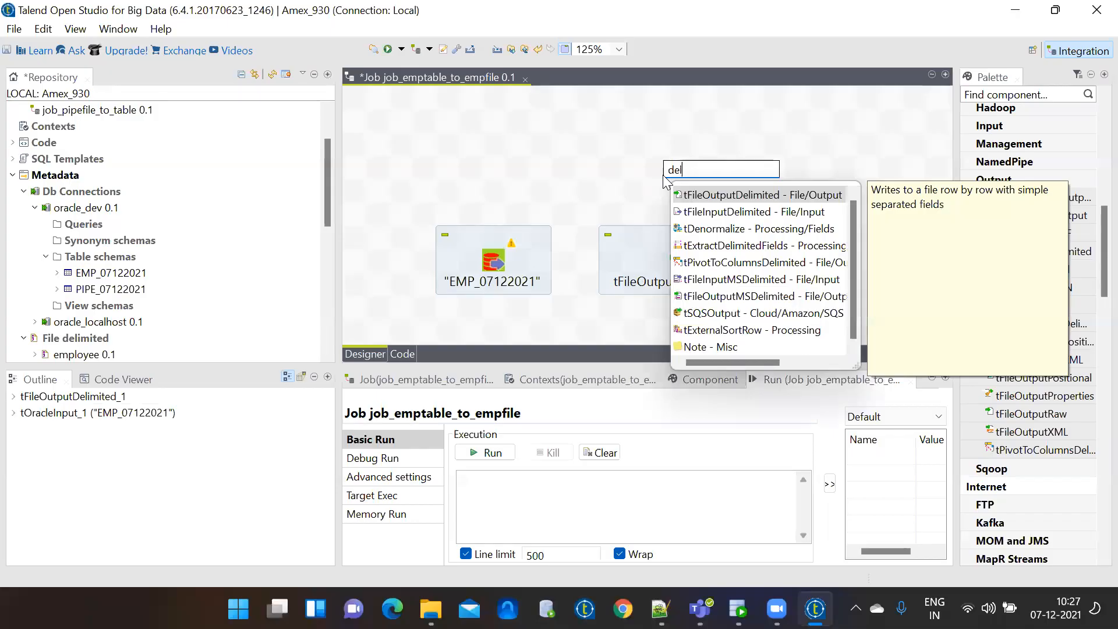
left_click(569, 171)
Move tFileOutputDelimited_1 right and connect EMP_07122021 to it with a Row > Main link.
double_click(438, 79)
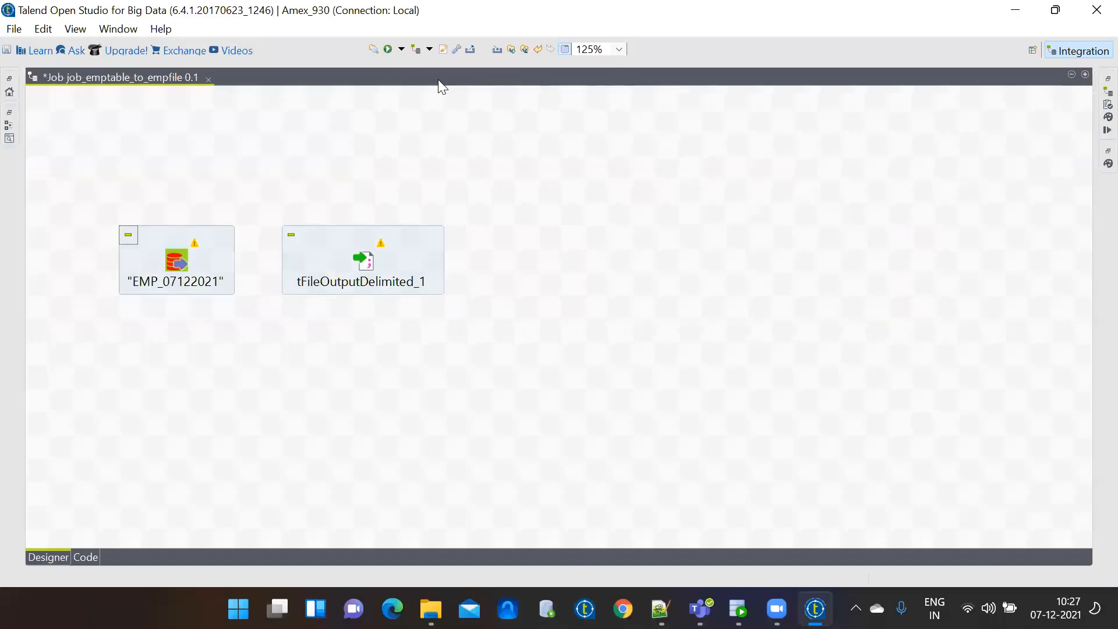
left_click_drag(364, 237, 573, 237)
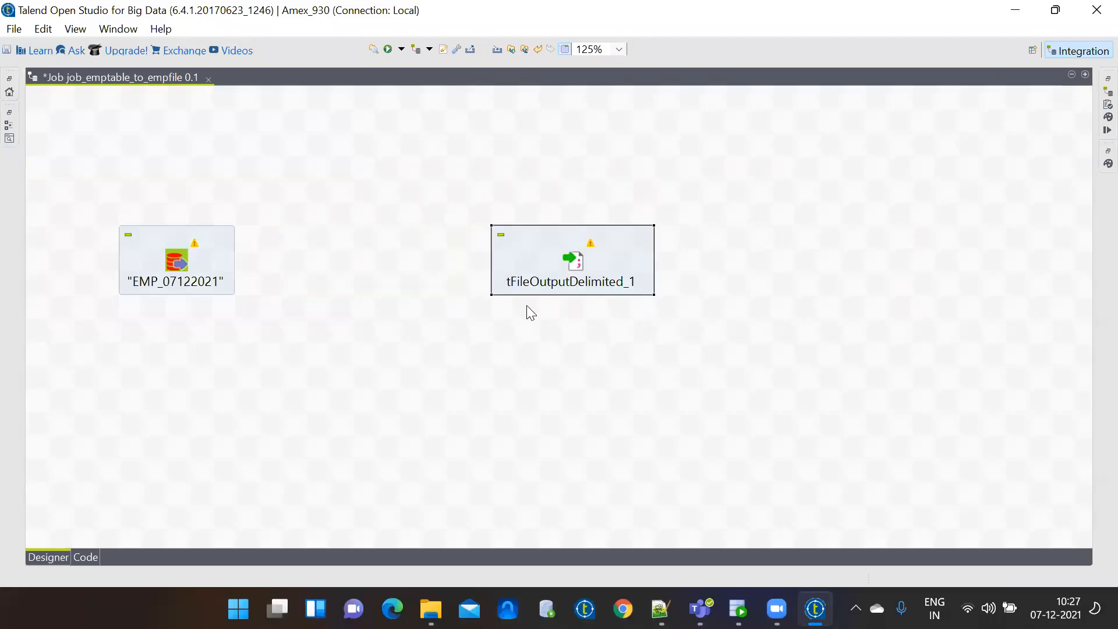
left_click(358, 298)
left_click(178, 263)
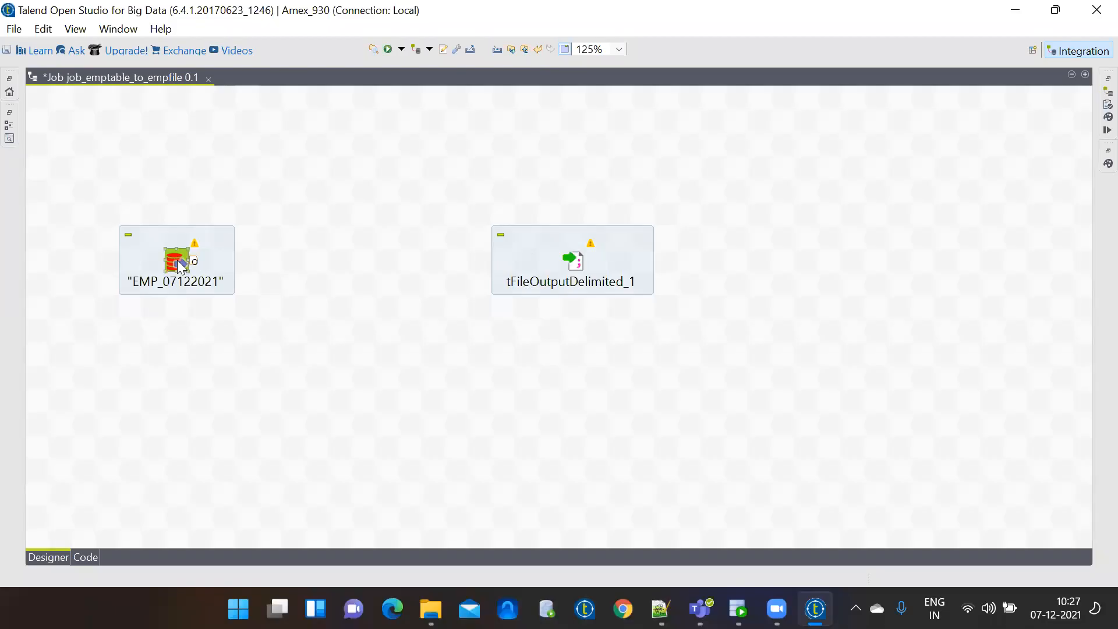
right_click(178, 260)
mouse_move(237, 272)
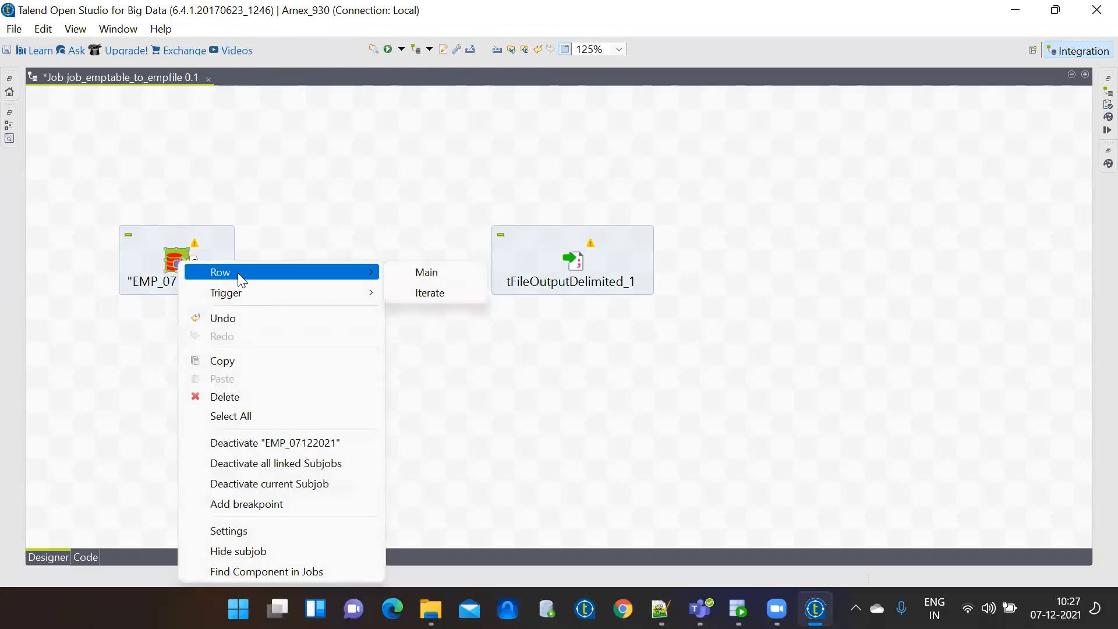
left_click(399, 275)
left_click(574, 263)
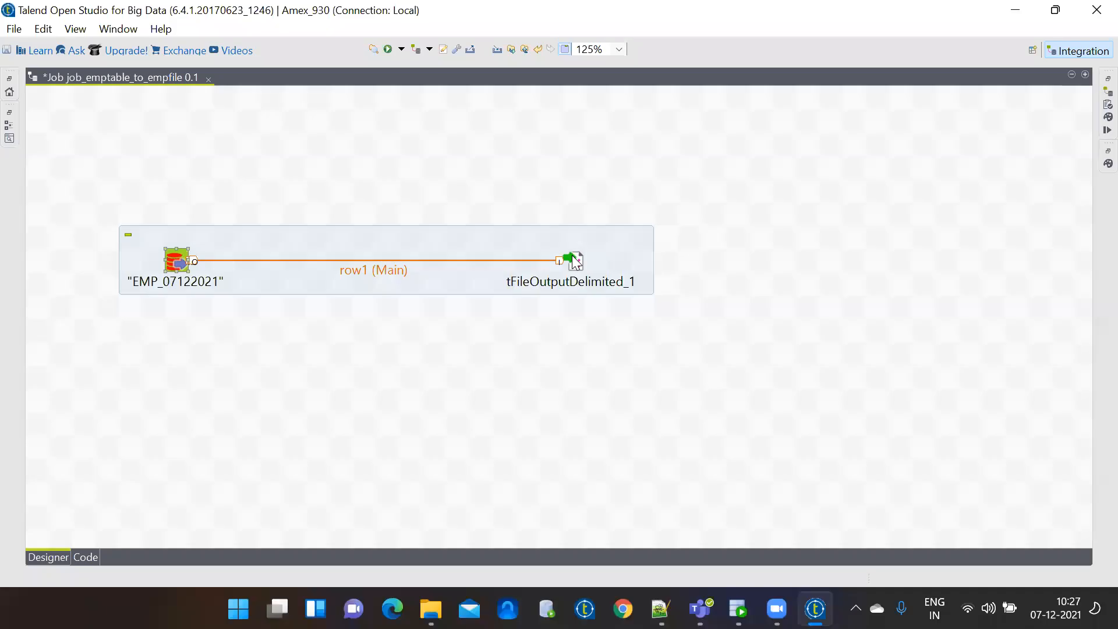
Set tFileOutputDelimited_1's File Name to emp_07122021.csv in Desktop > Temp Folder.
double_click(577, 260)
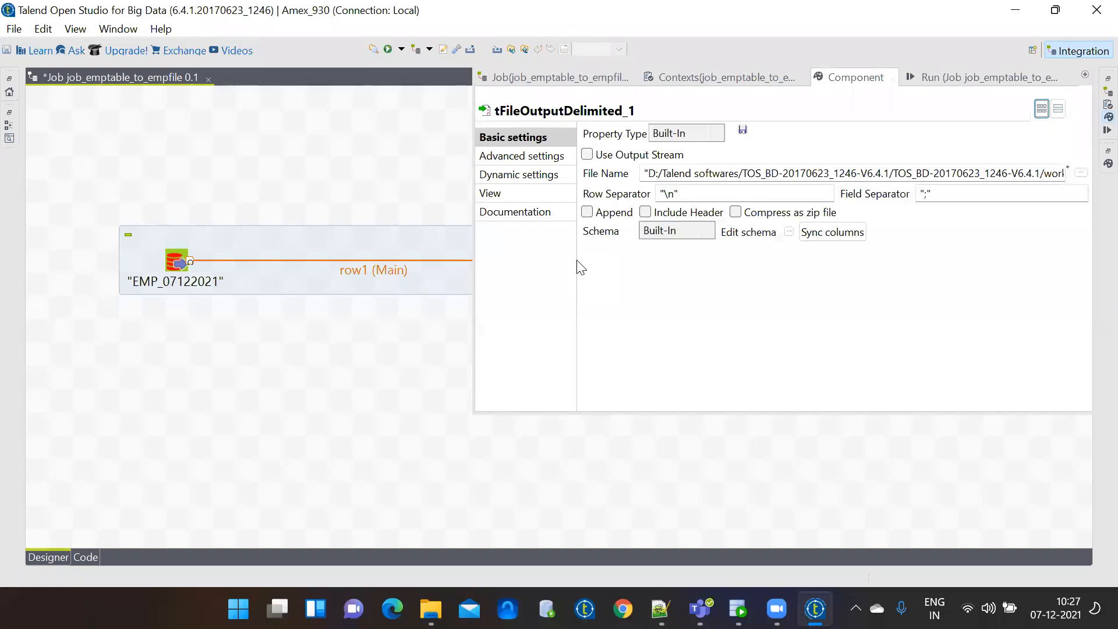
left_click(1003, 174)
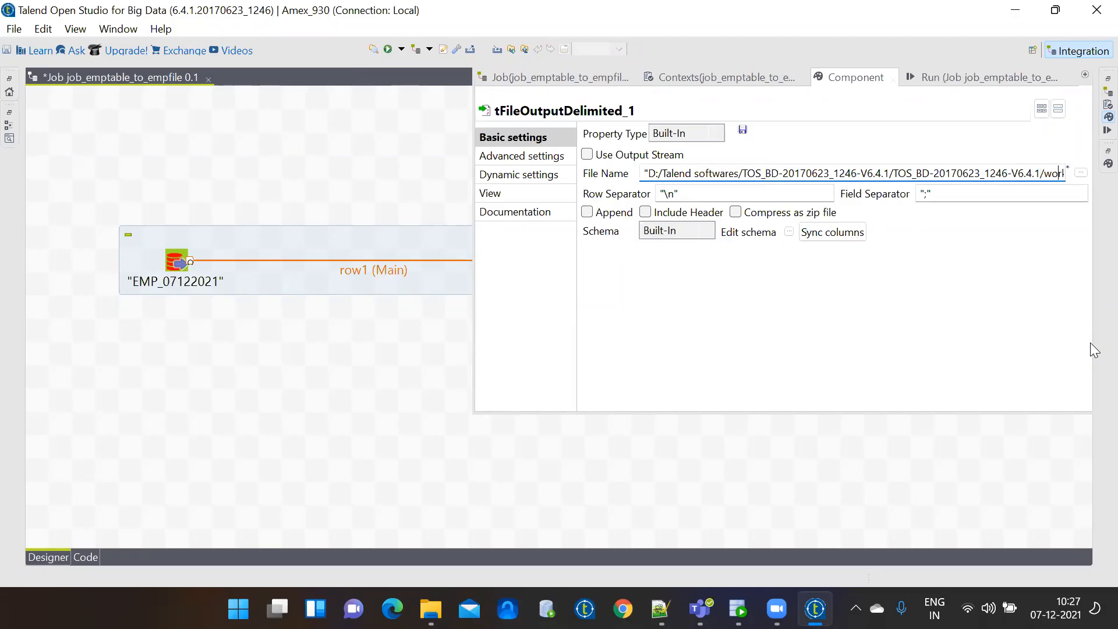
key("Right")
key("Right")
key("Right")
key("Right")
key("Right")
key("Right")
key("Right")
key("Right")
key("Right")
key("Right")
key("Right")
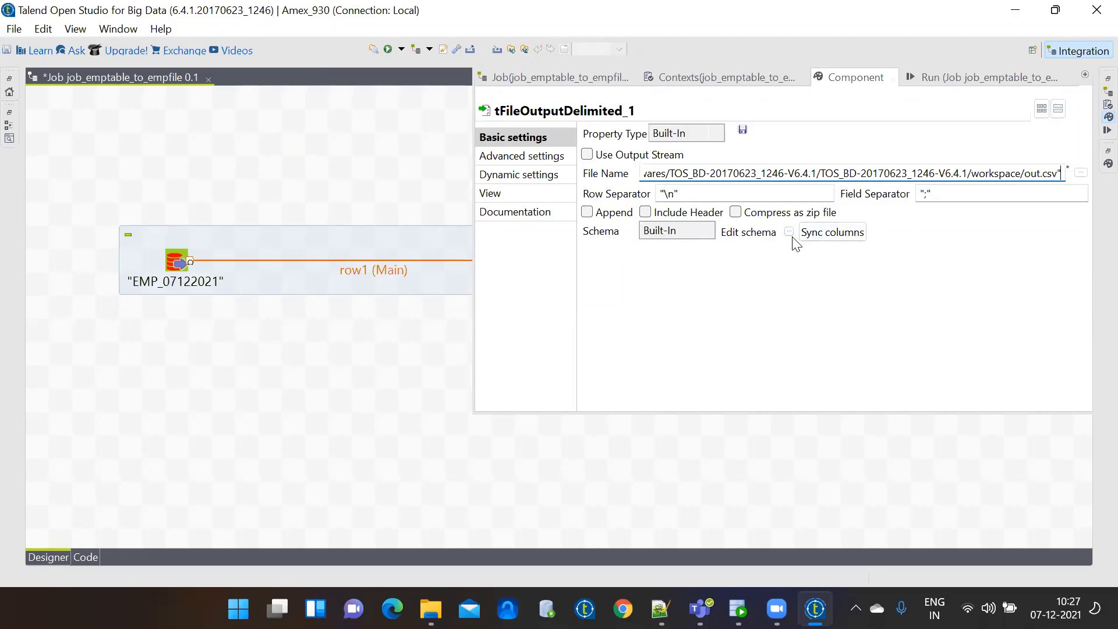
left_click(1081, 175)
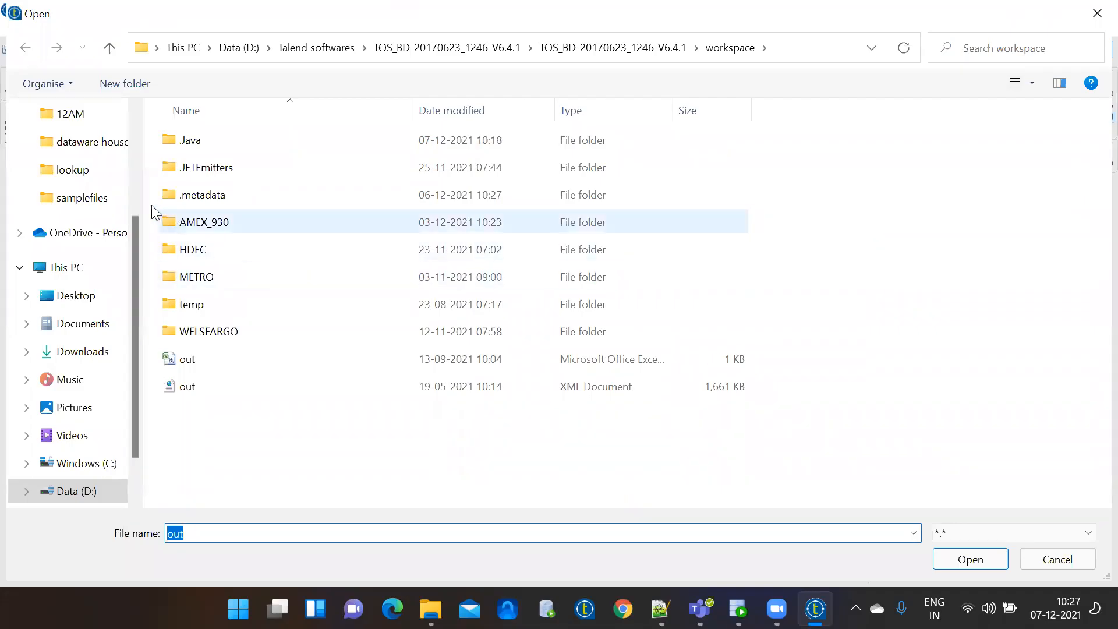
left_click(132, 124)
left_click(72, 155)
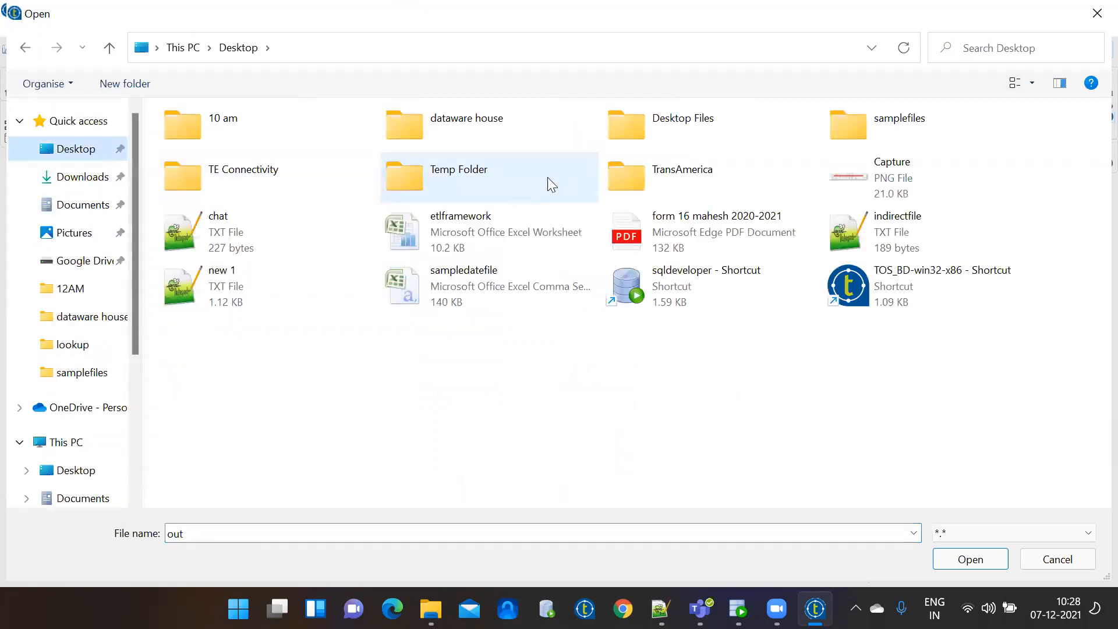
double_click(474, 177)
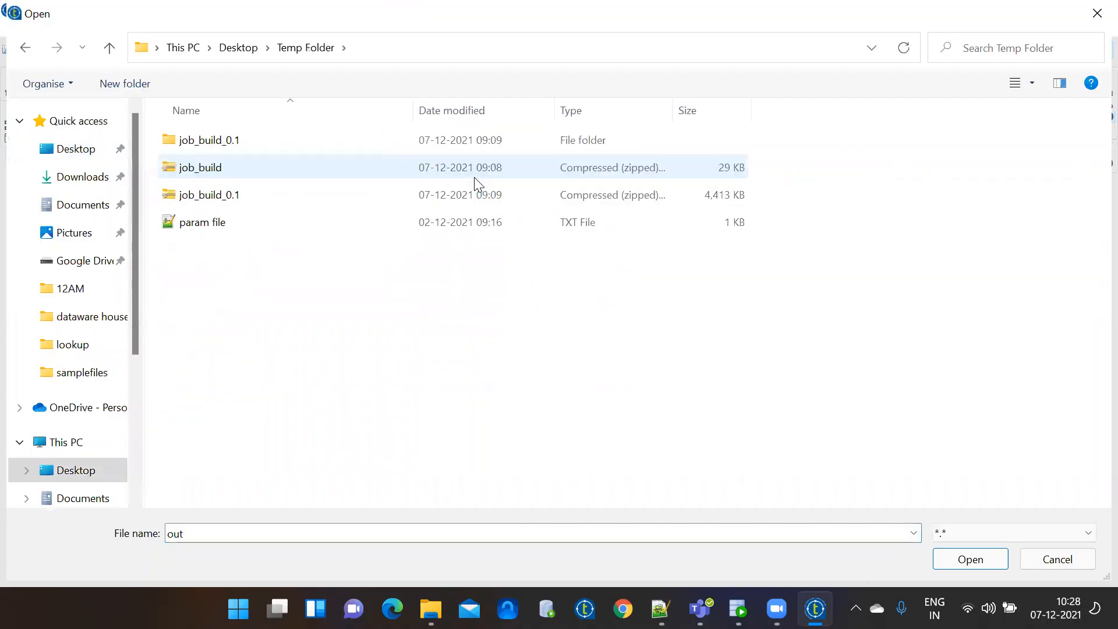
left_click(294, 531)
type("emp_")
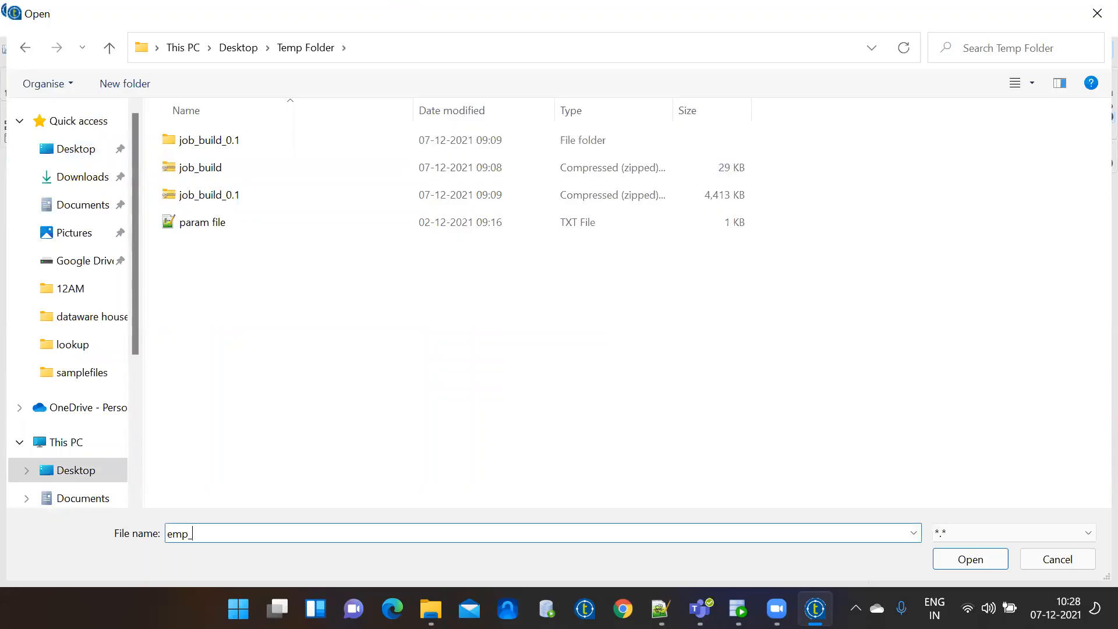
type("07122021.txt")
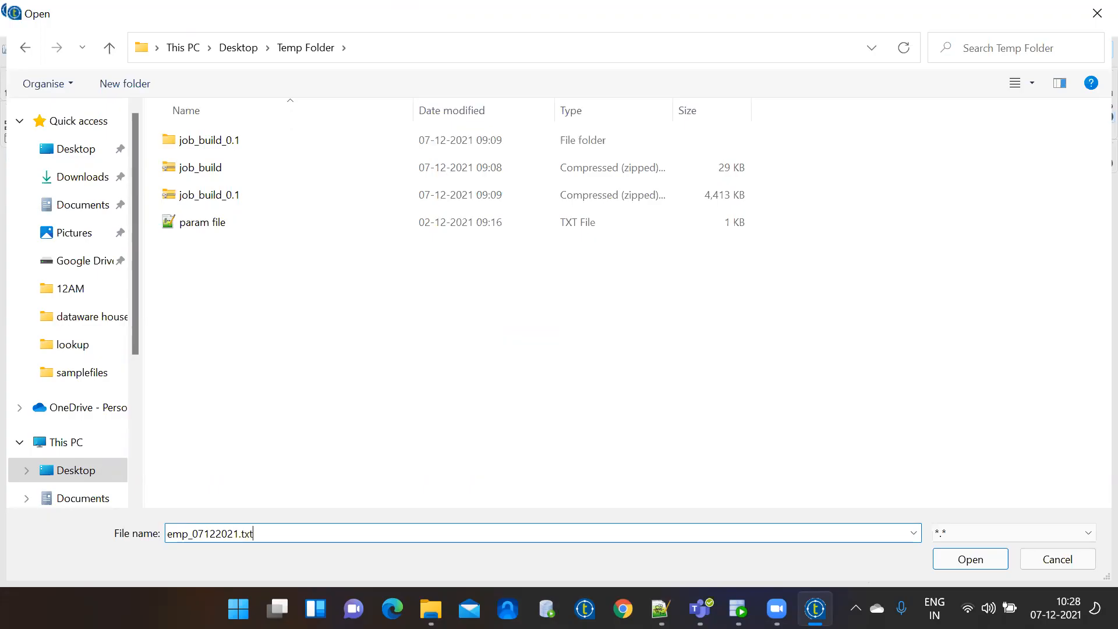
key("BackSpace")
key("BackSpace")
type("csv")
left_click(953, 562)
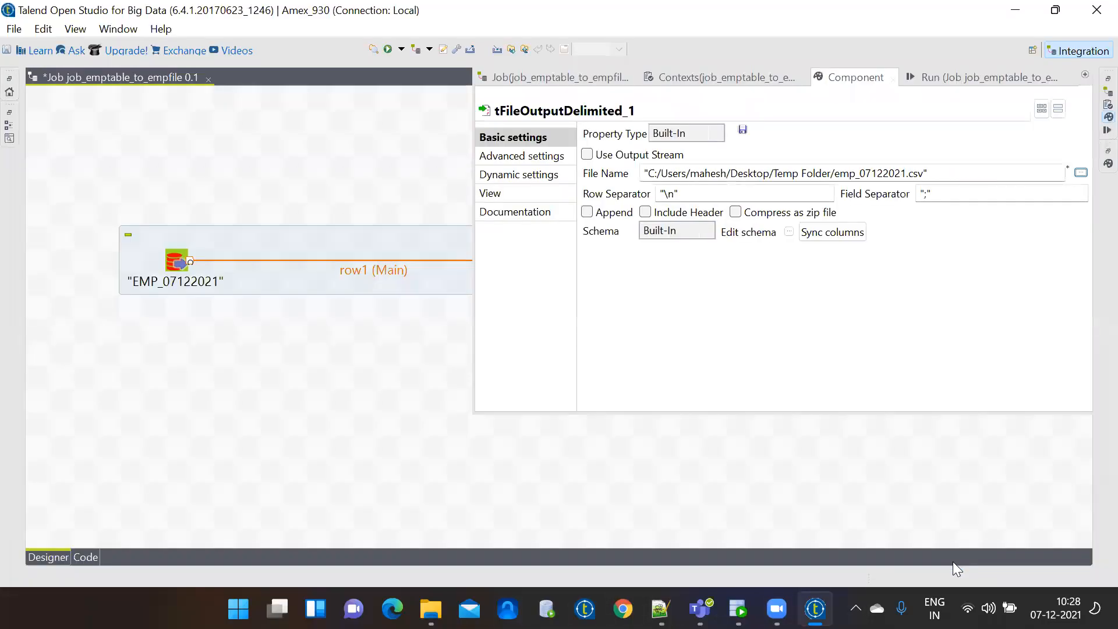
left_click(392, 381)
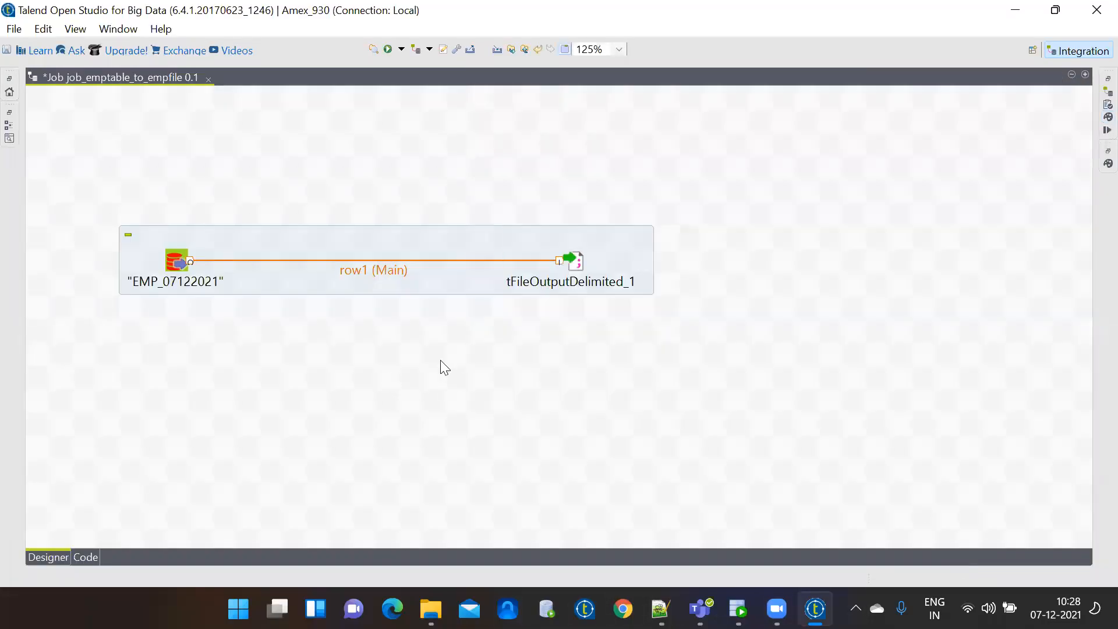
Reopen the output settings and reselect emp_07122021.csv in the Temp Folder as the file.
double_click(573, 263)
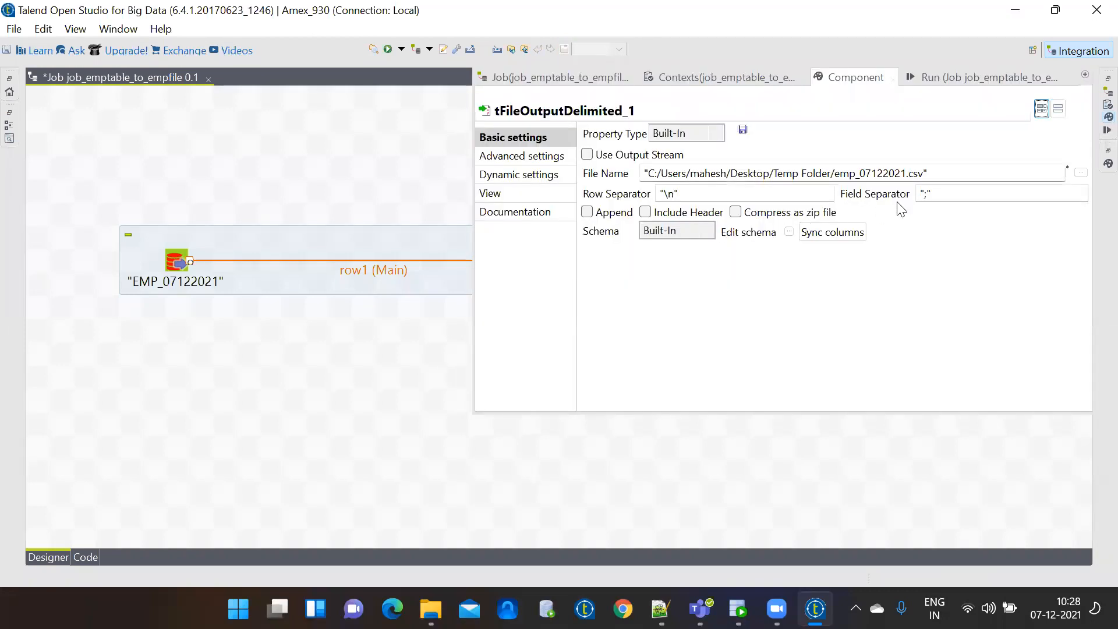
left_click(1082, 172)
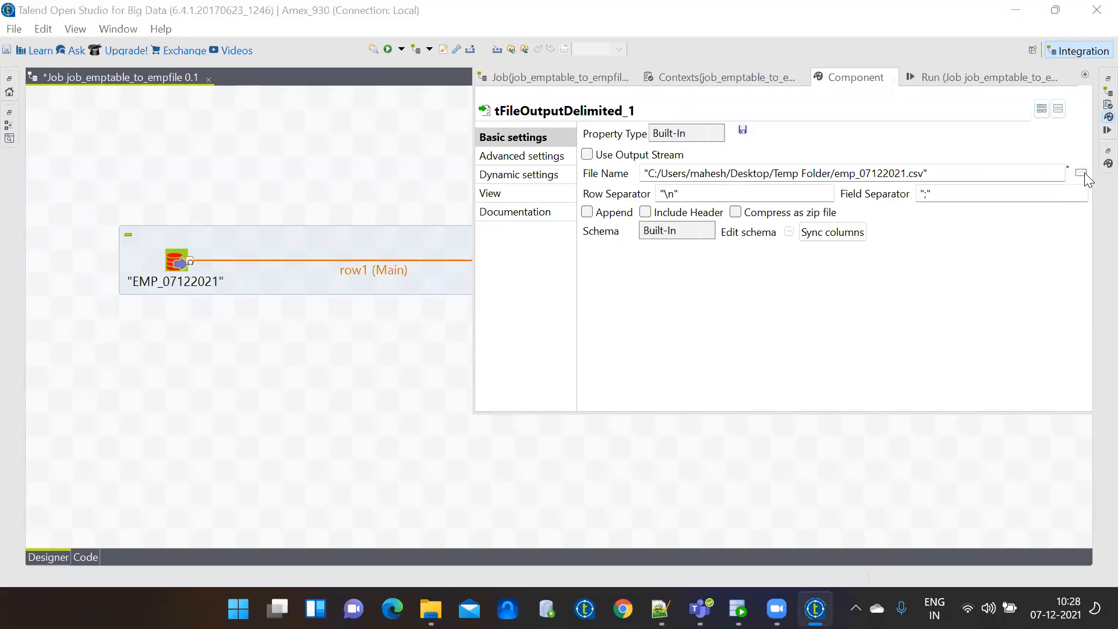
left_click(77, 152)
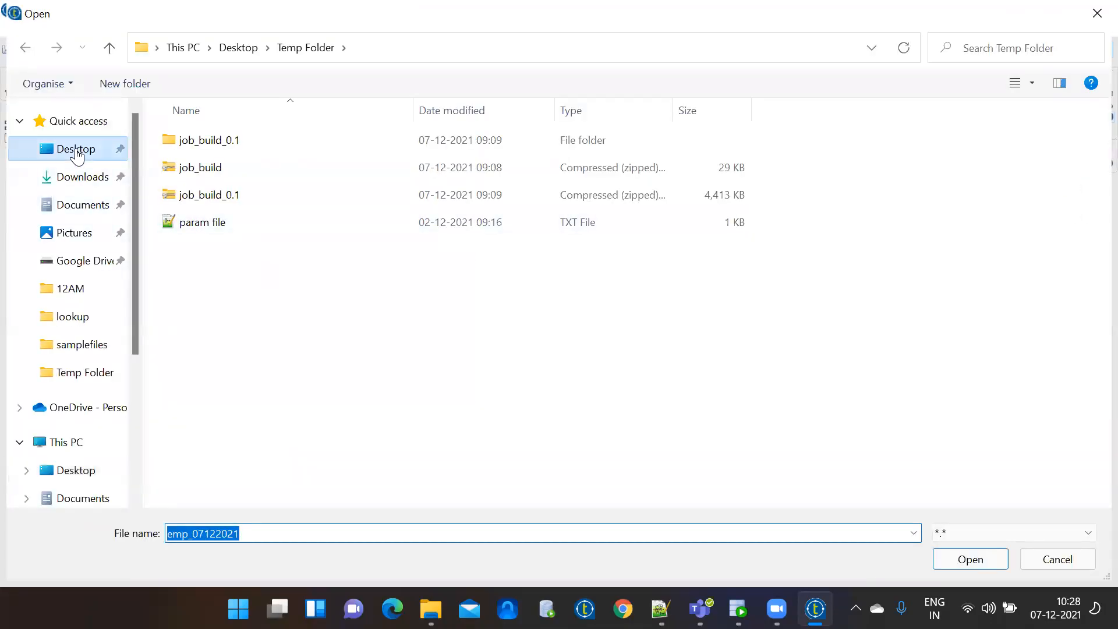
double_click(445, 182)
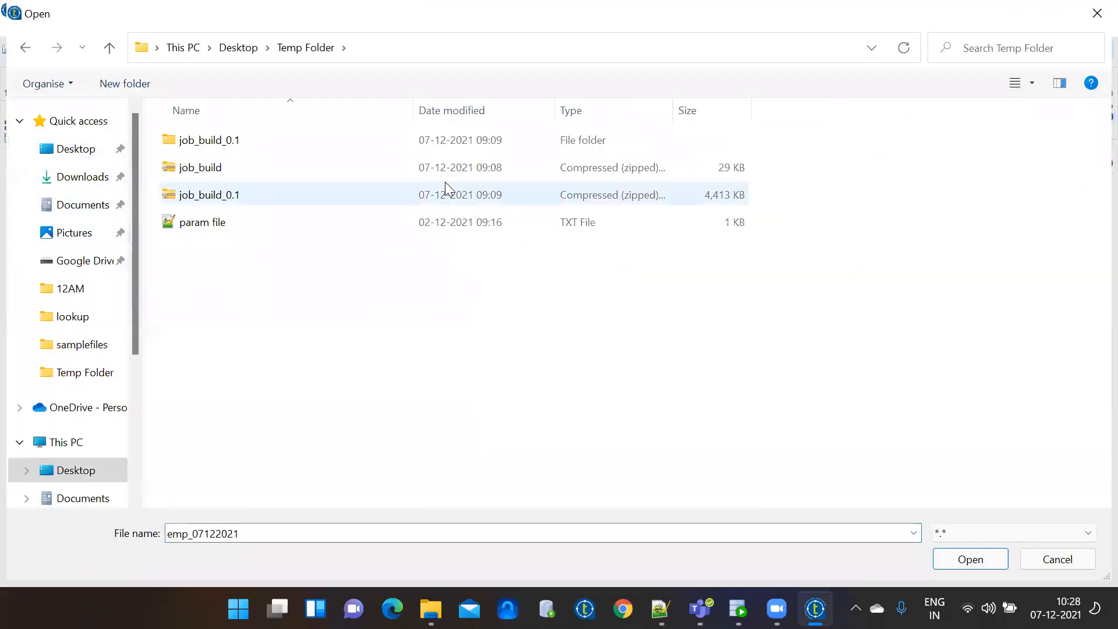
double_click(259, 533)
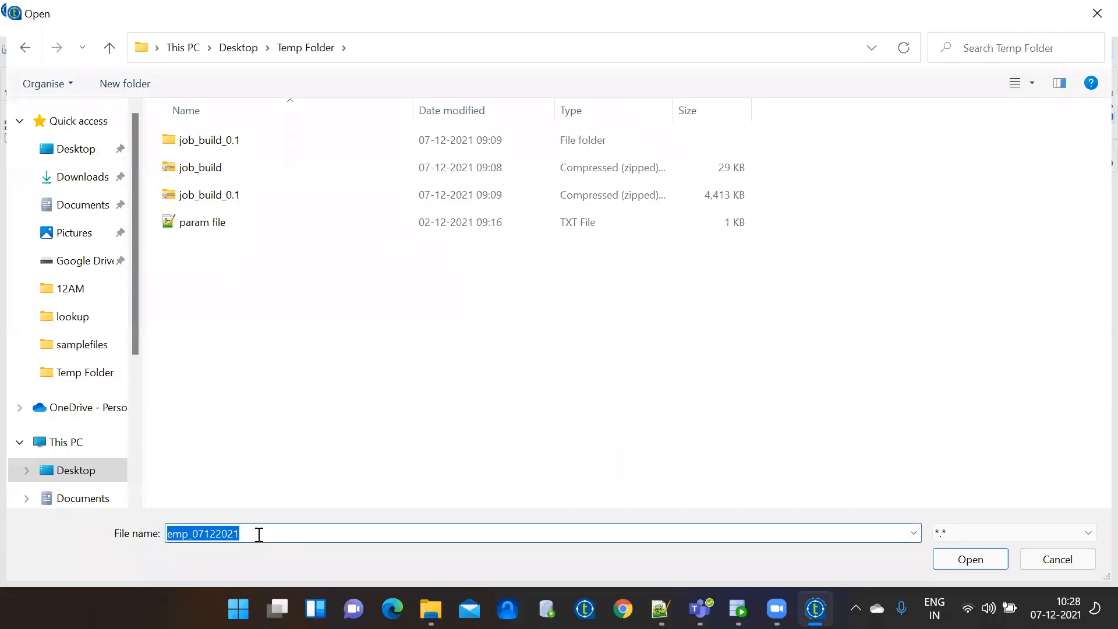
type("emp_0")
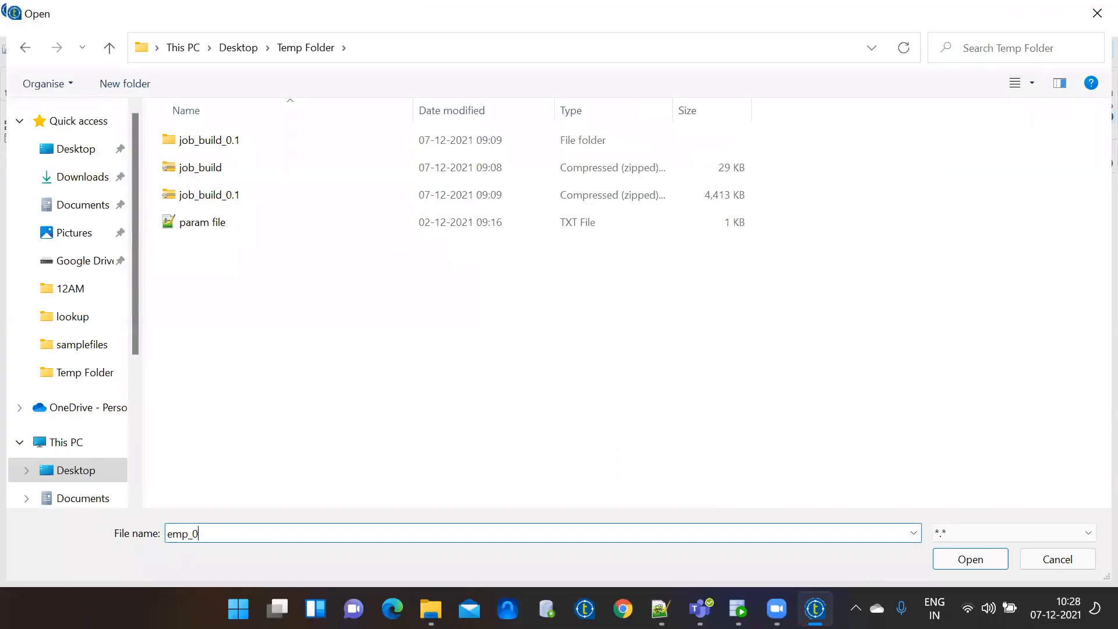
type("7122021.csv")
left_click(984, 560)
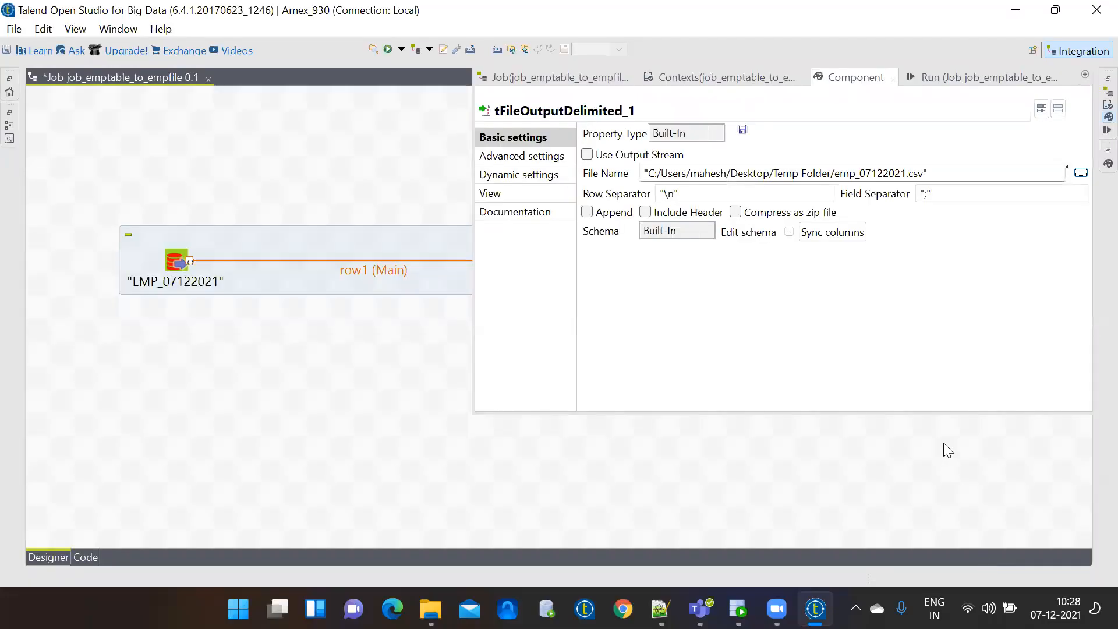
After checking the file path and row separator, change tFileOutputDelimited's field separator from ';' to ','.
left_click(939, 177)
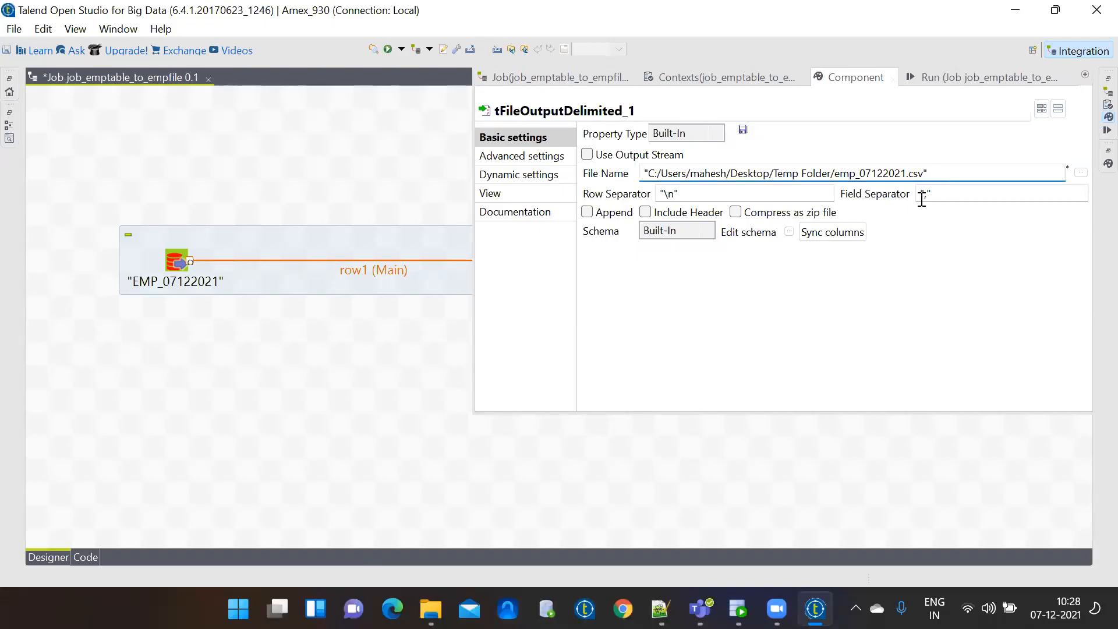
left_click(725, 198)
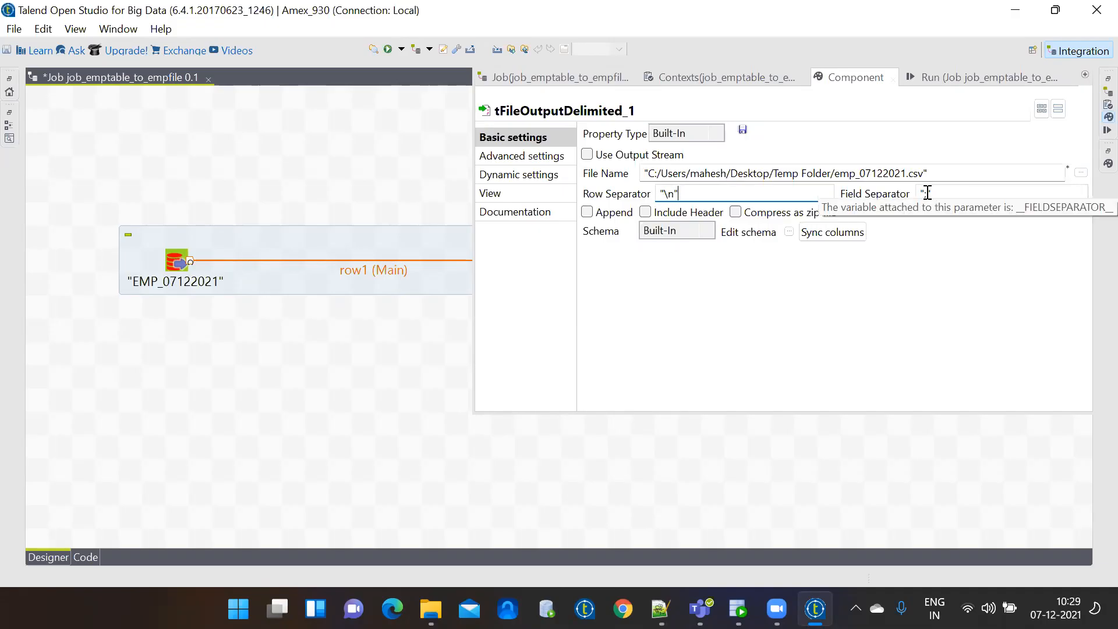
left_click(927, 194)
key("BackSpace")
type(",")
key("BackSpace")
type("|")
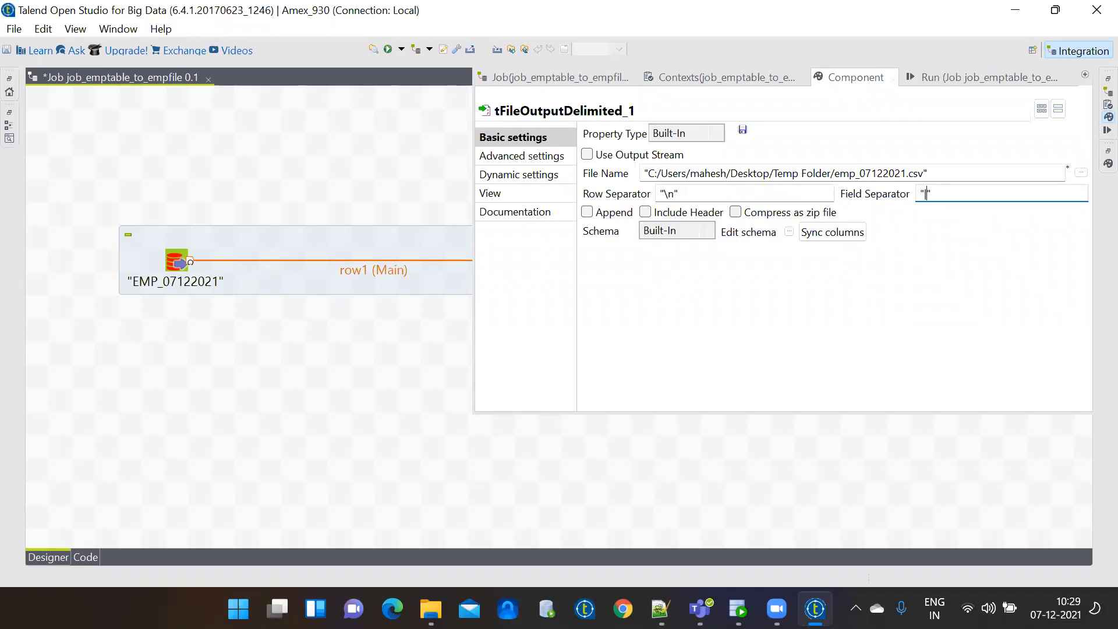
key("BackSpace")
type(",")
left_click(428, 402)
Run job_emptable_to_empfile to write 16908 rows, then close the 10 am folder window.
left_click(389, 50)
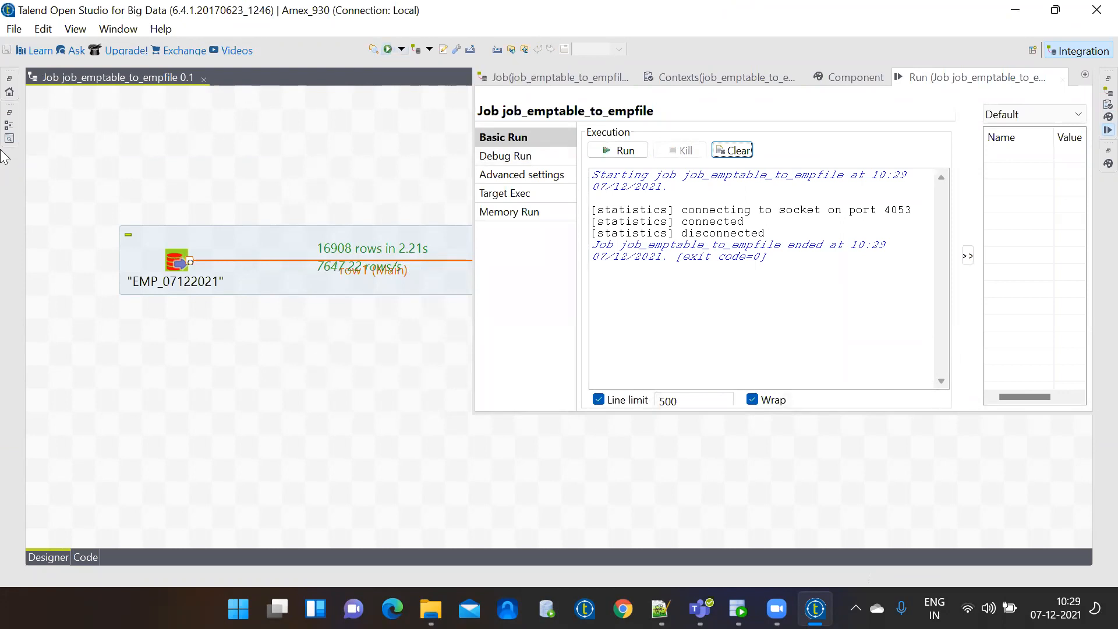
key("ctrl+m")
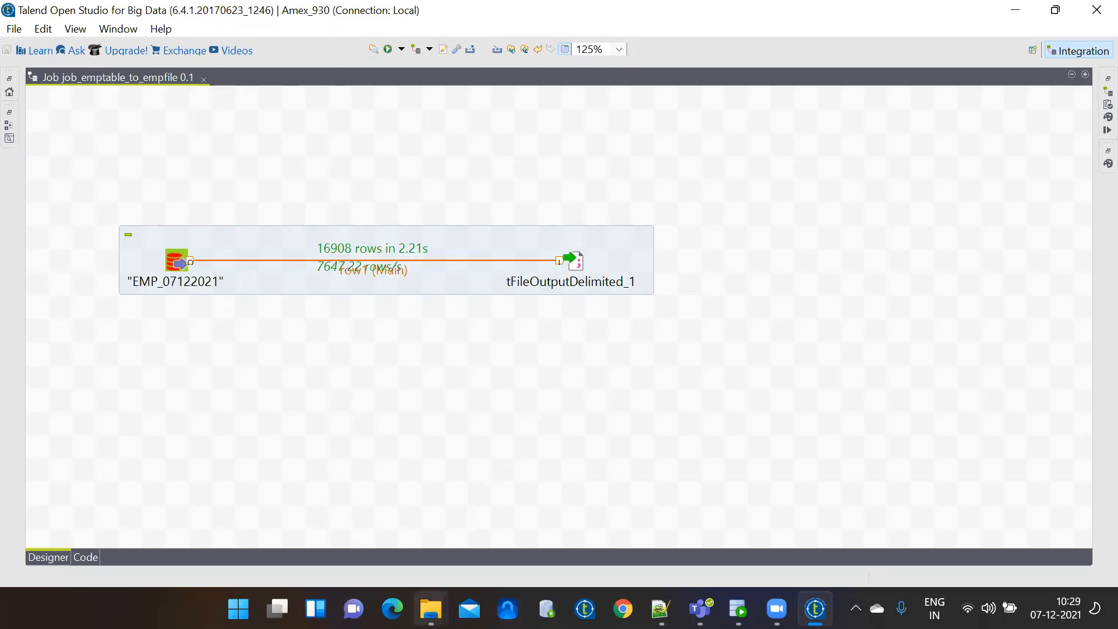
left_click(431, 608)
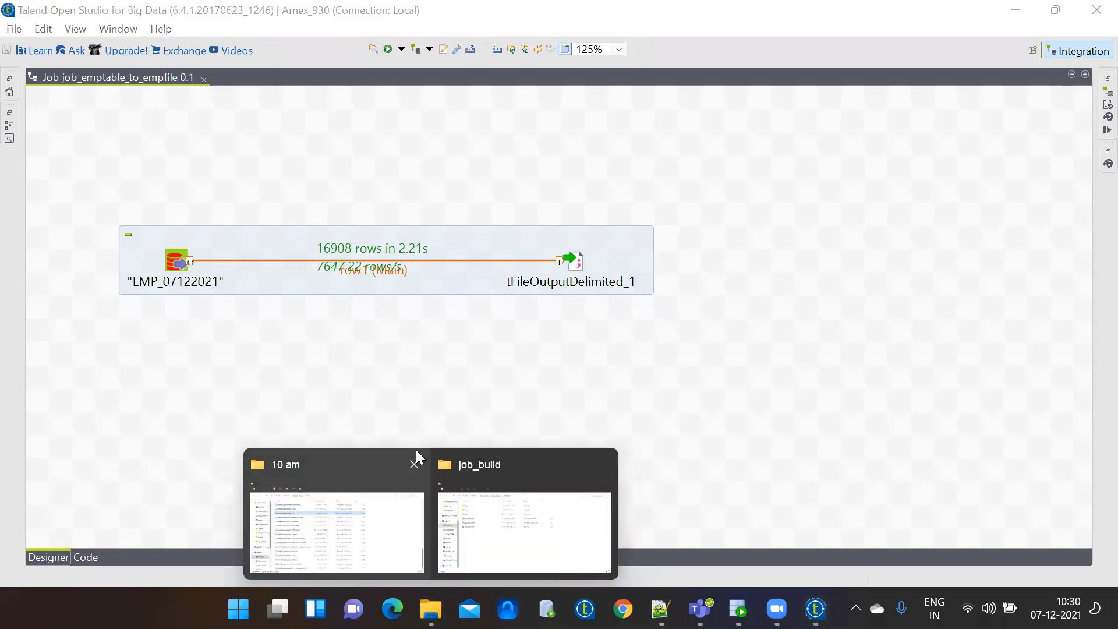
left_click(415, 465)
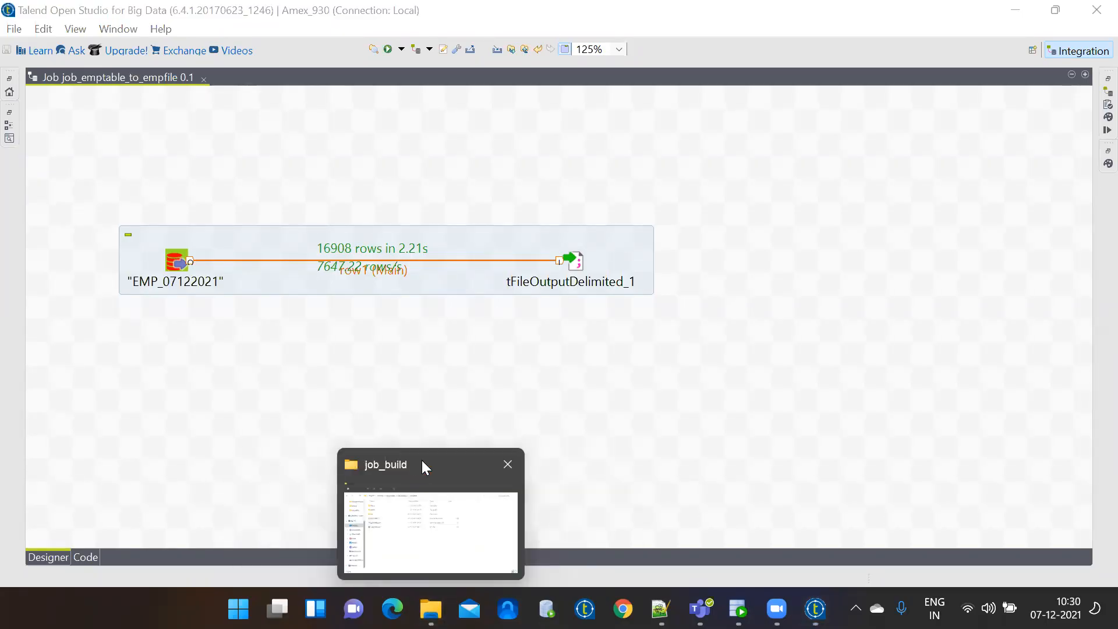
Open emp_07122021 from the Temp Folder in Notepad++ using Open with.
left_click(422, 464)
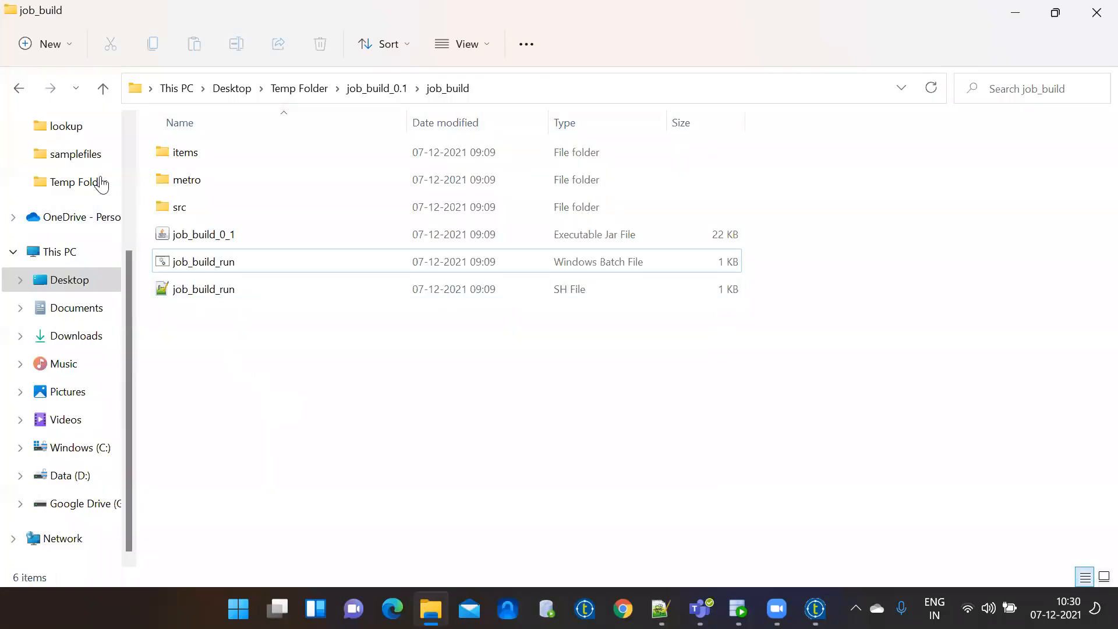
left_click(100, 182)
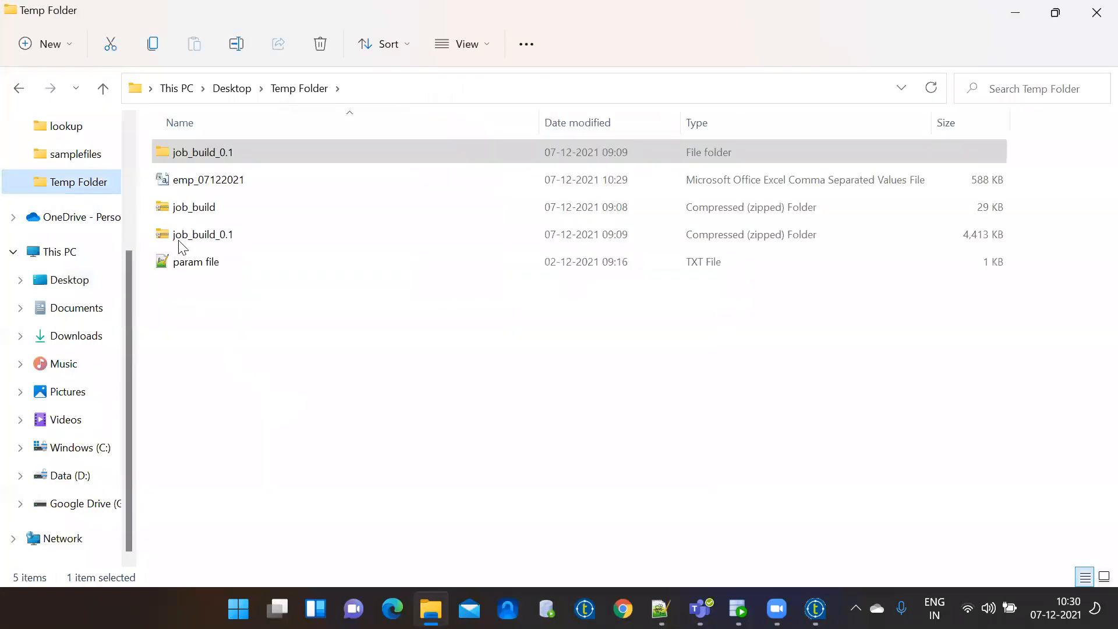
left_click(227, 185)
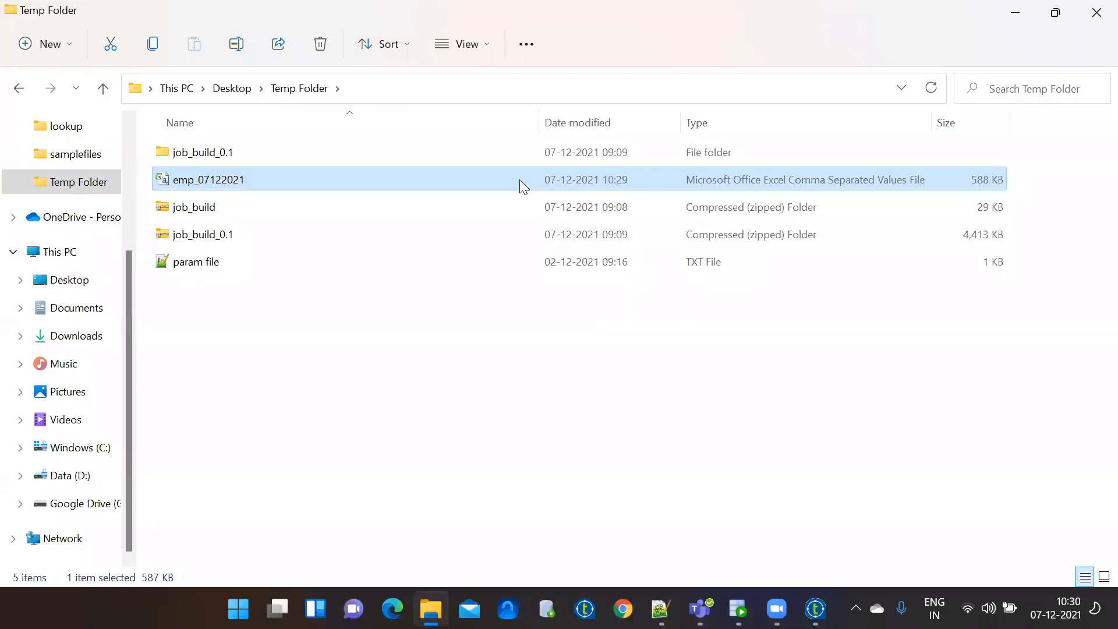
right_click(290, 184)
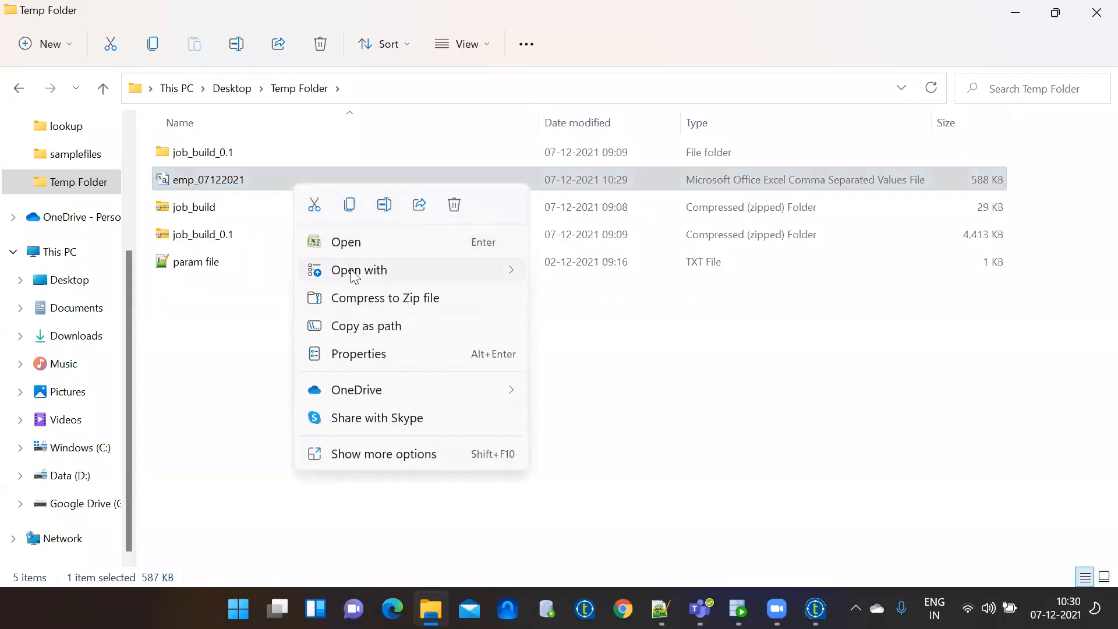
mouse_move(354, 276)
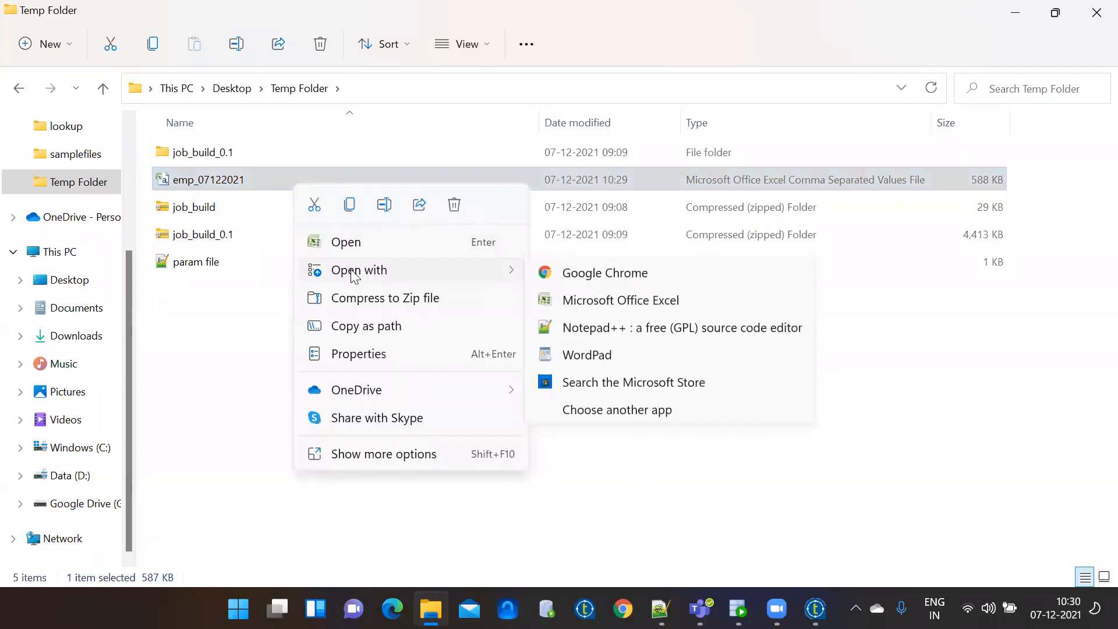
left_click(615, 329)
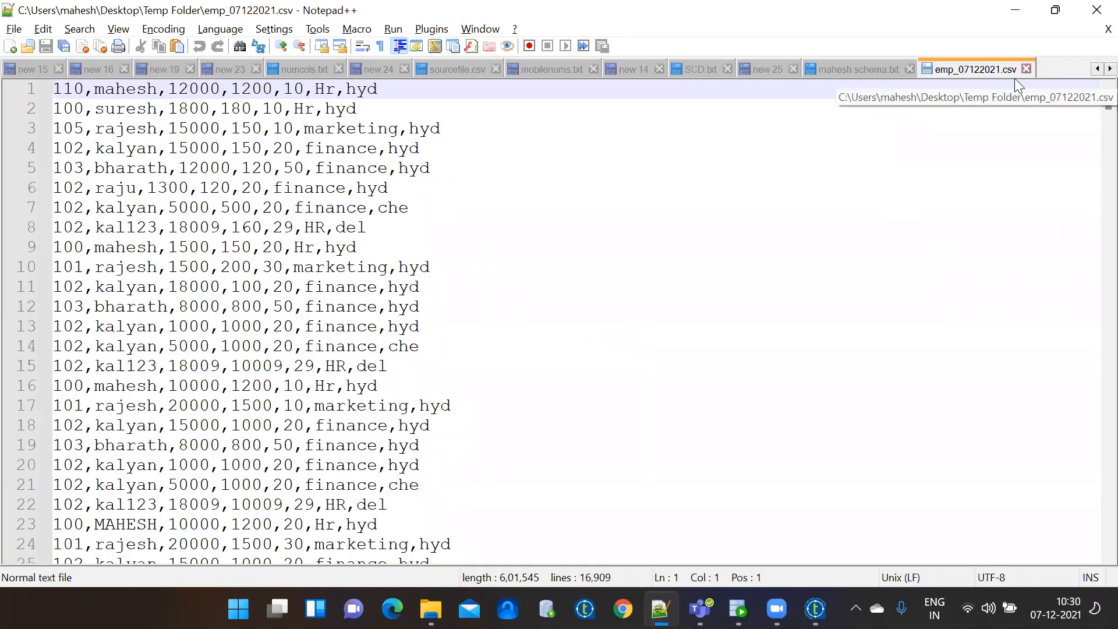
Minimize Notepad++ and permanently delete all five files in the Temp Folder.
left_click(1016, 10)
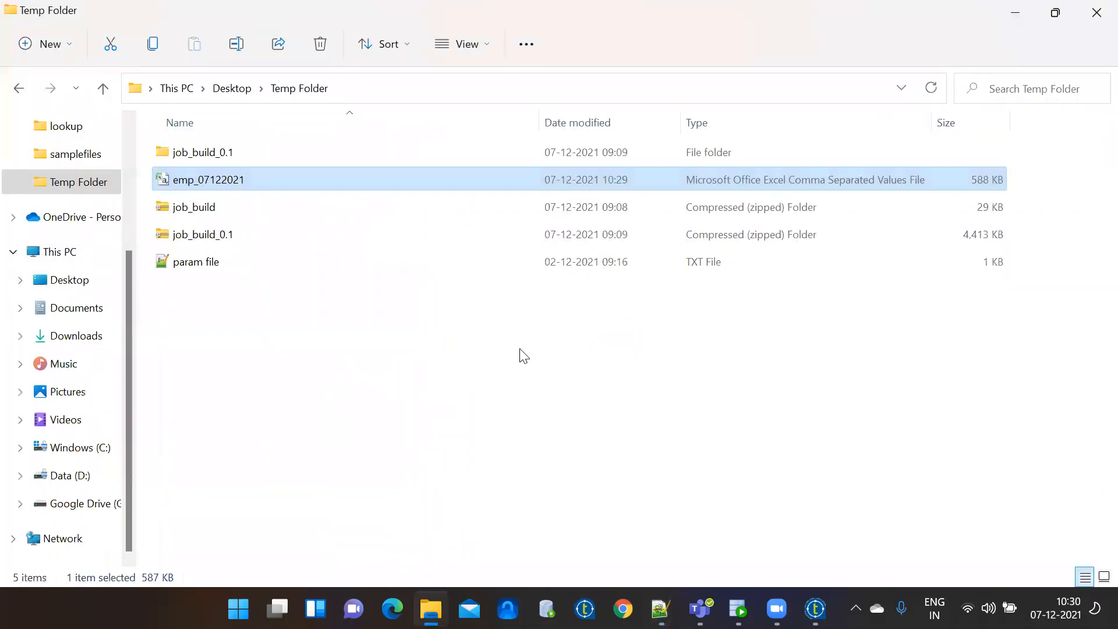
key("ctrl+a")
key("shift+Delete")
key("Escape")
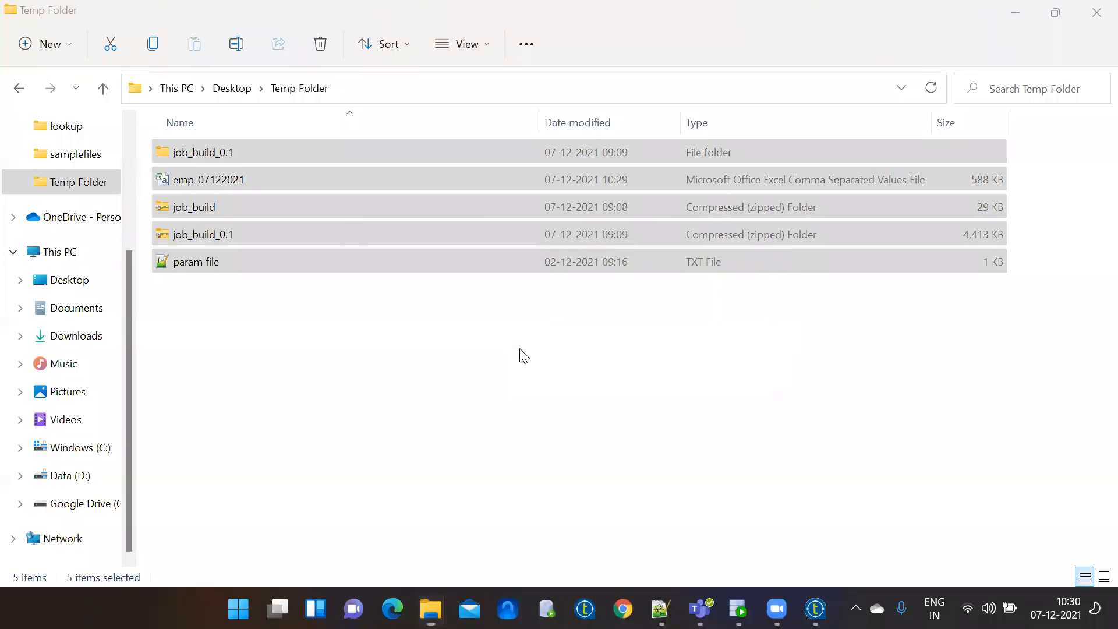
key("Delete")
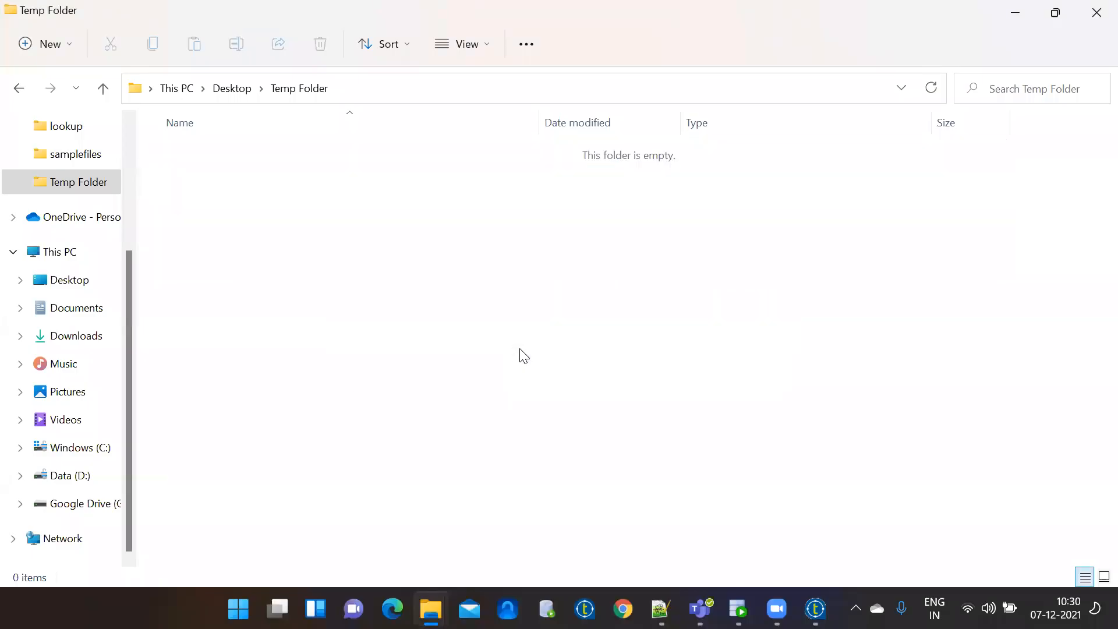
left_click(816, 609)
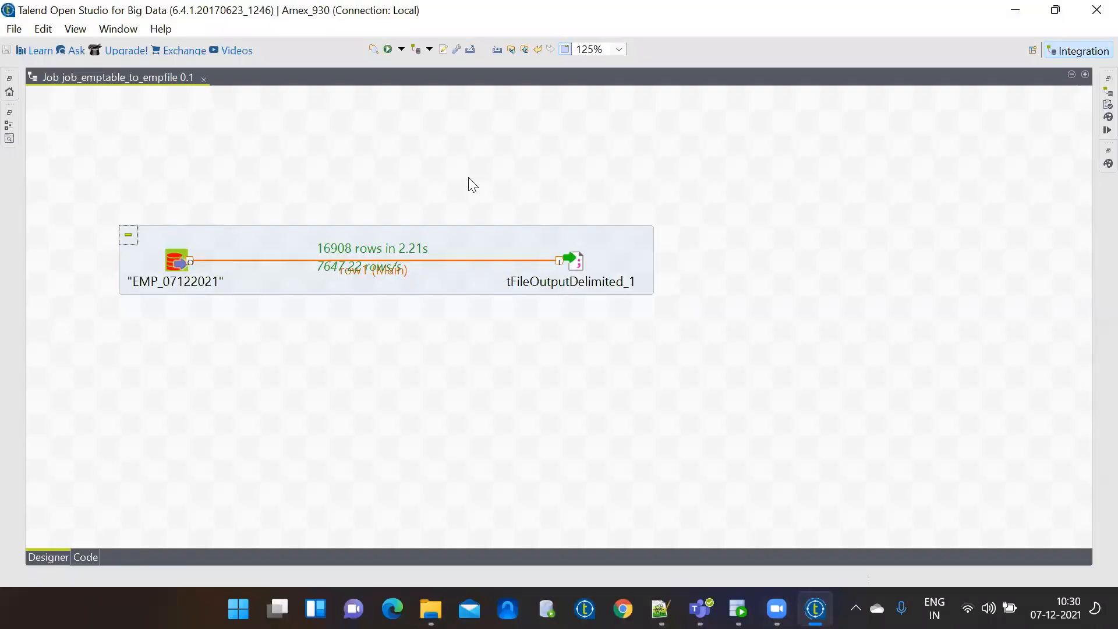
left_click(391, 51)
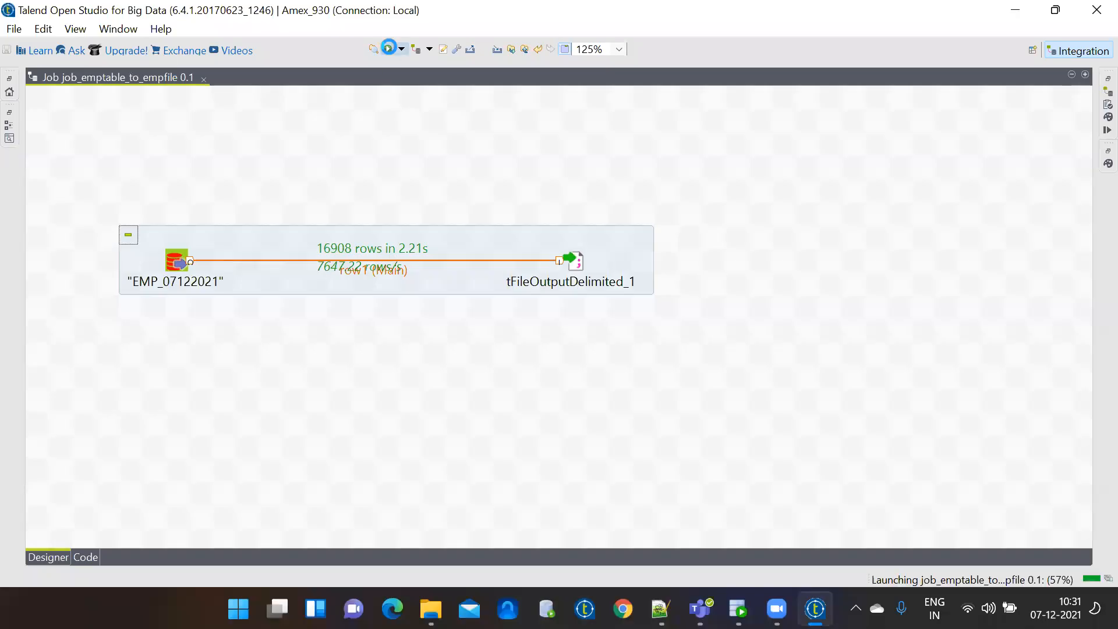
left_click(431, 609)
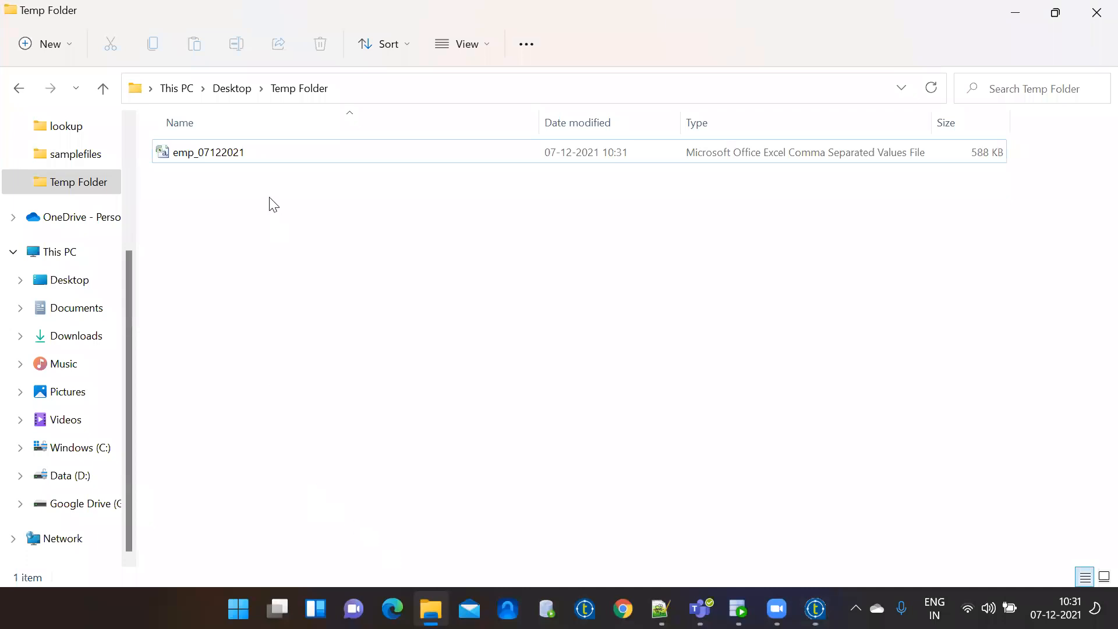
Reopen the regenerated emp_07122021 in Notepad++, reload it, and go back to the Talend job.
left_click(249, 149)
right_click(249, 153)
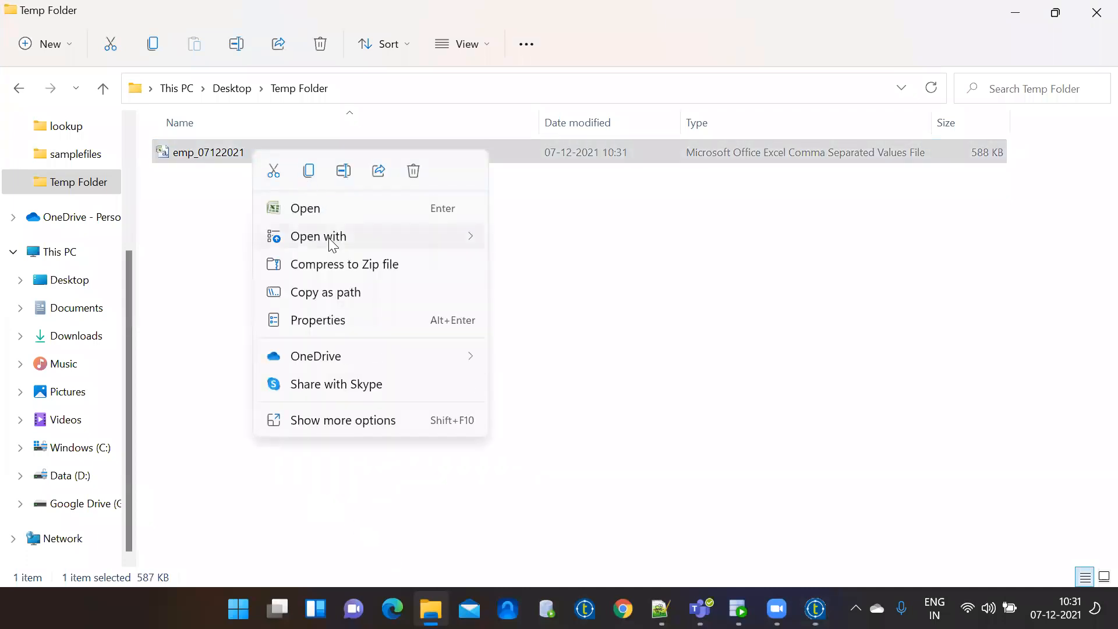
mouse_move(309, 239)
left_click(569, 294)
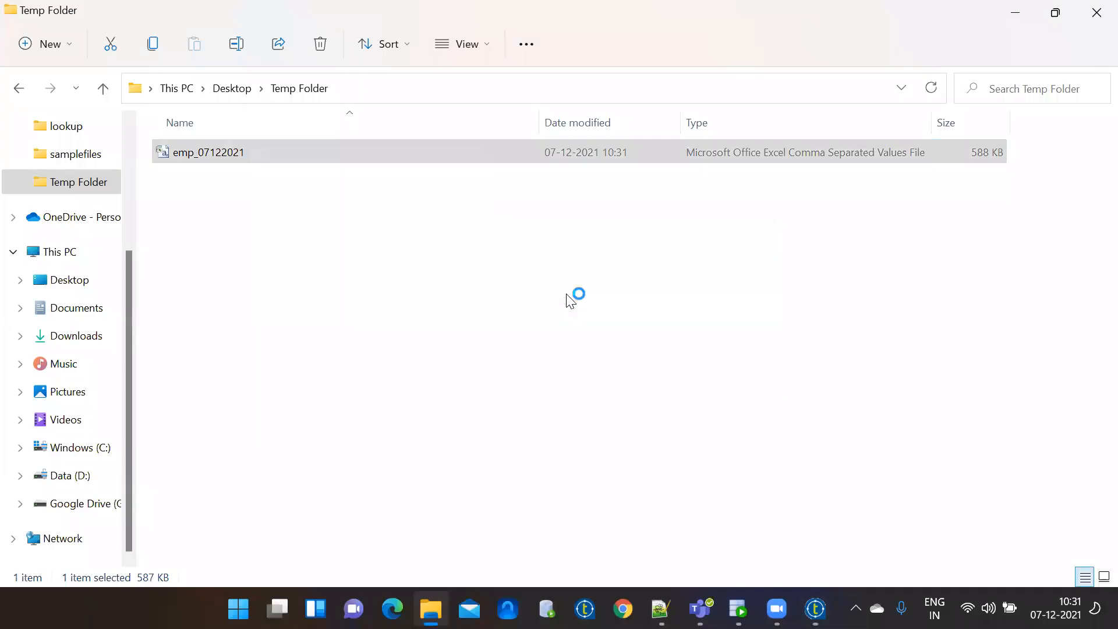
left_click(614, 373)
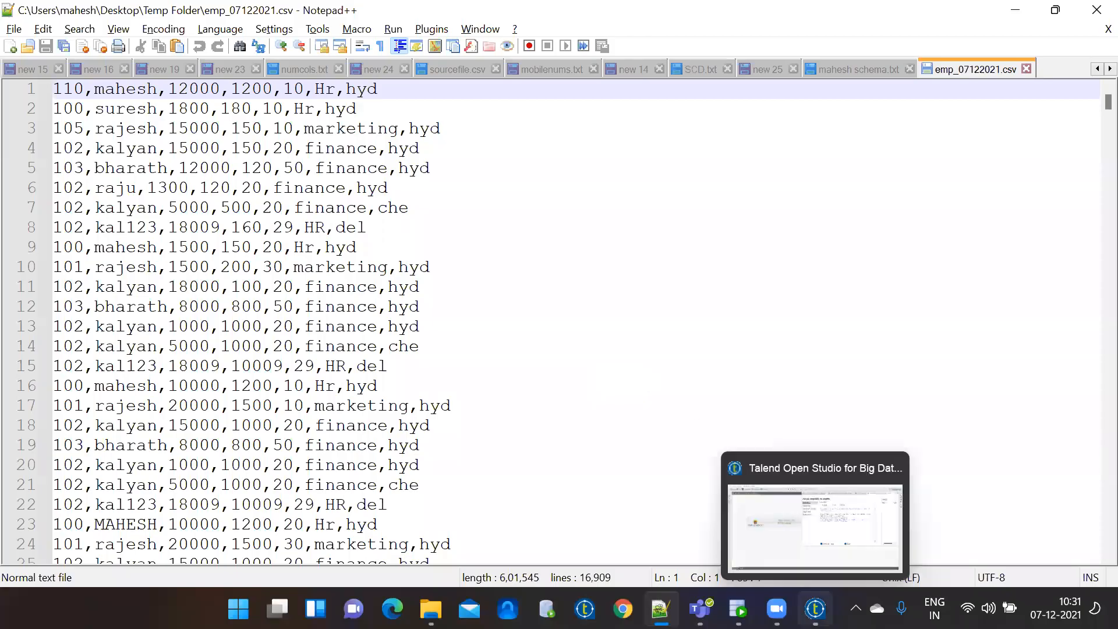
left_click(815, 608)
Change tFileOutputDelimited_1's field separator from ',' to '|' and run the job.
left_click(508, 452)
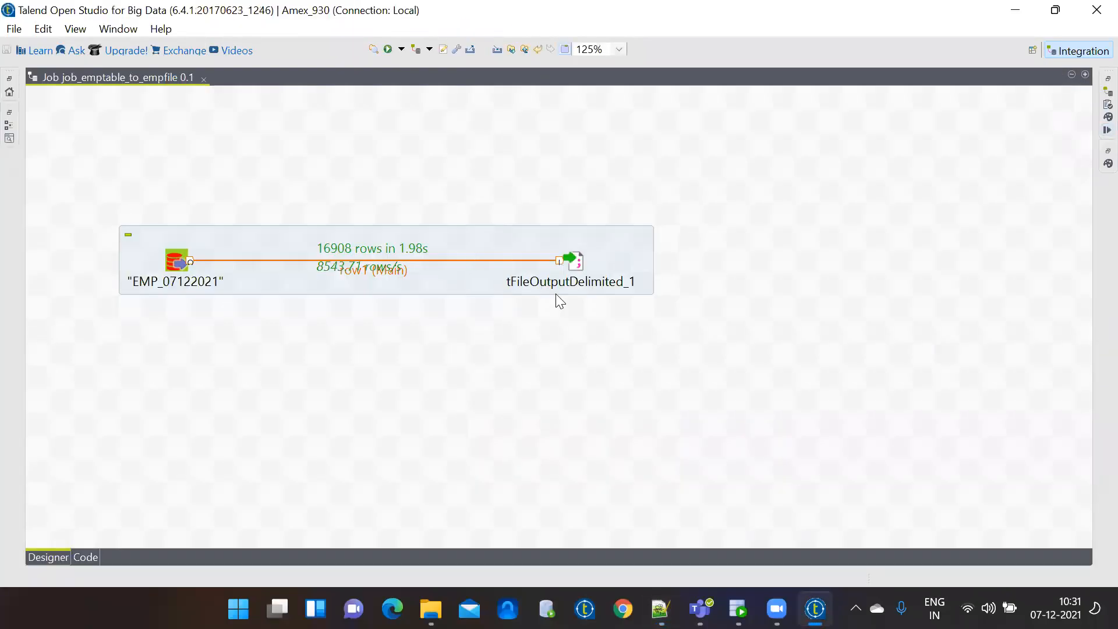
double_click(575, 259)
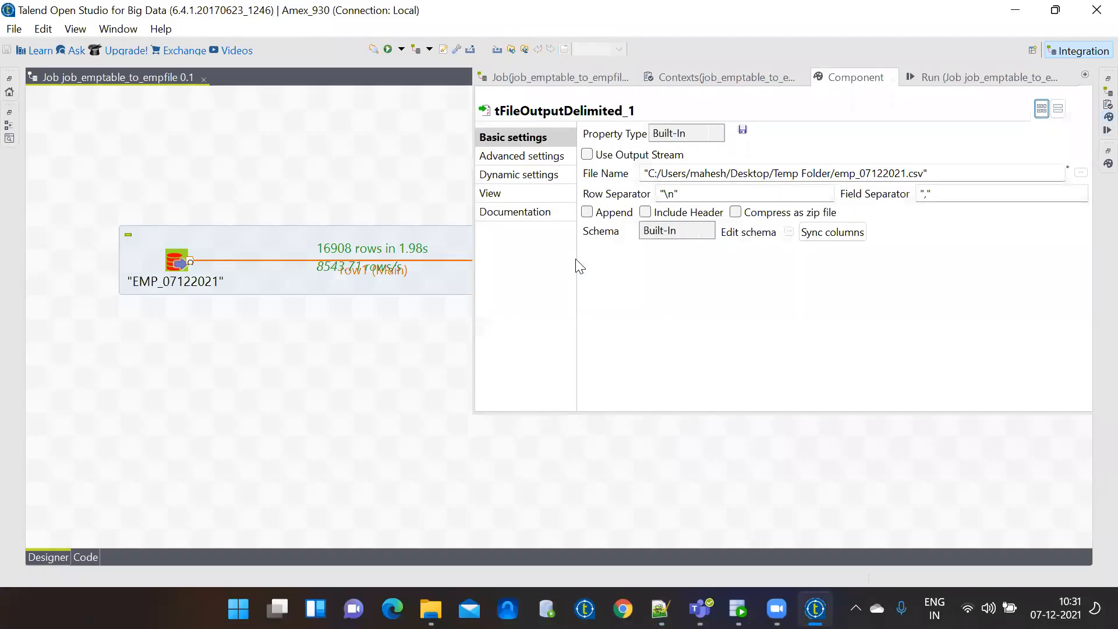
left_click(927, 194)
key("BackSpace")
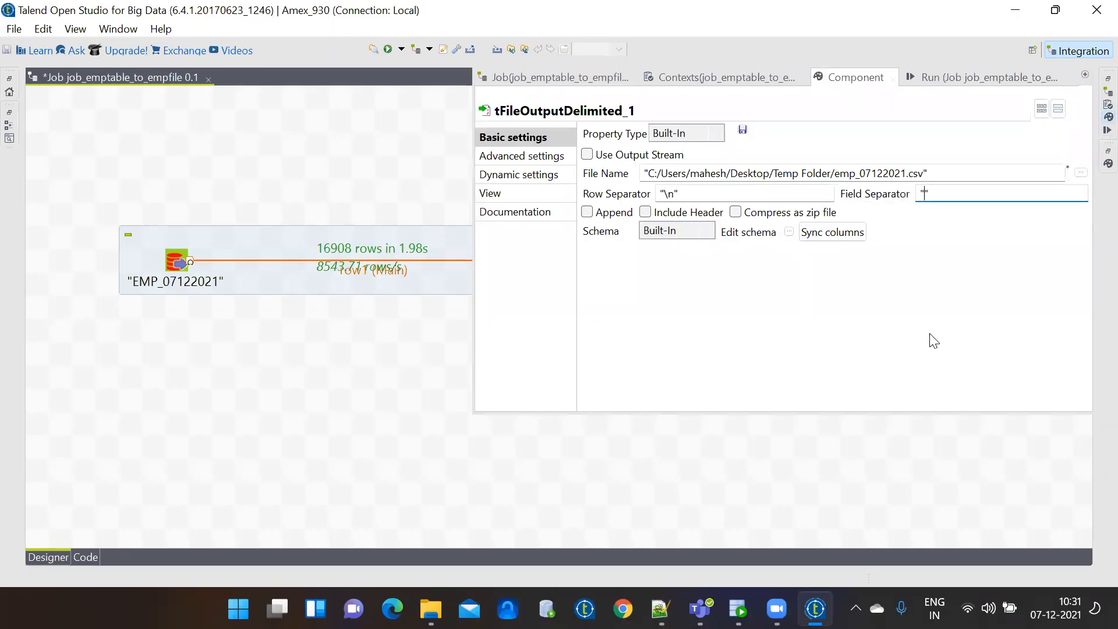
type("|")
left_click(944, 79)
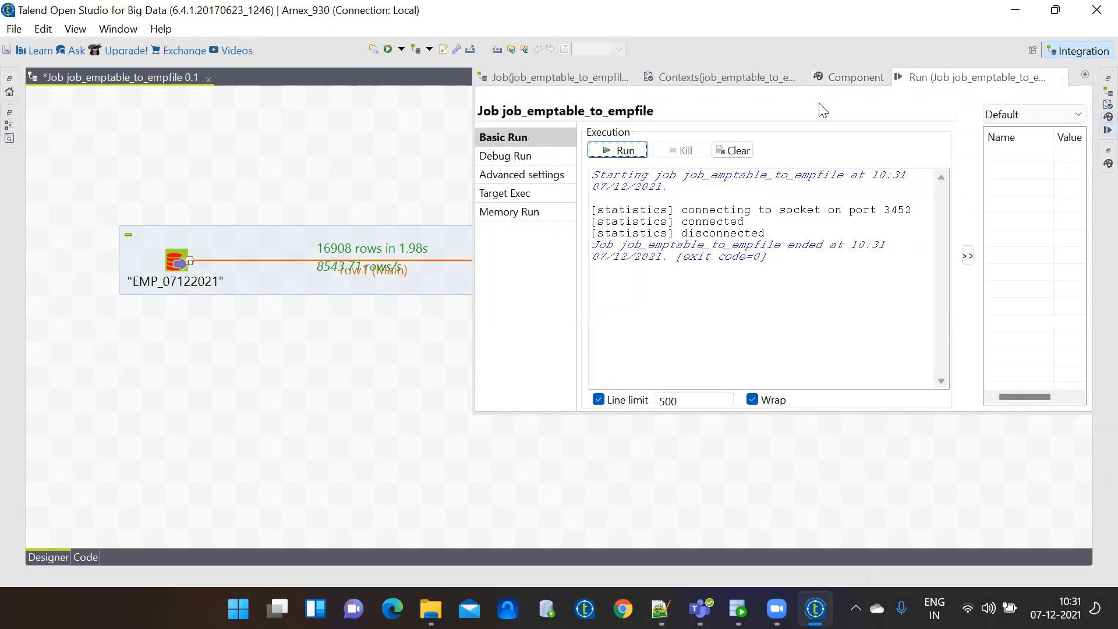
left_click(632, 149)
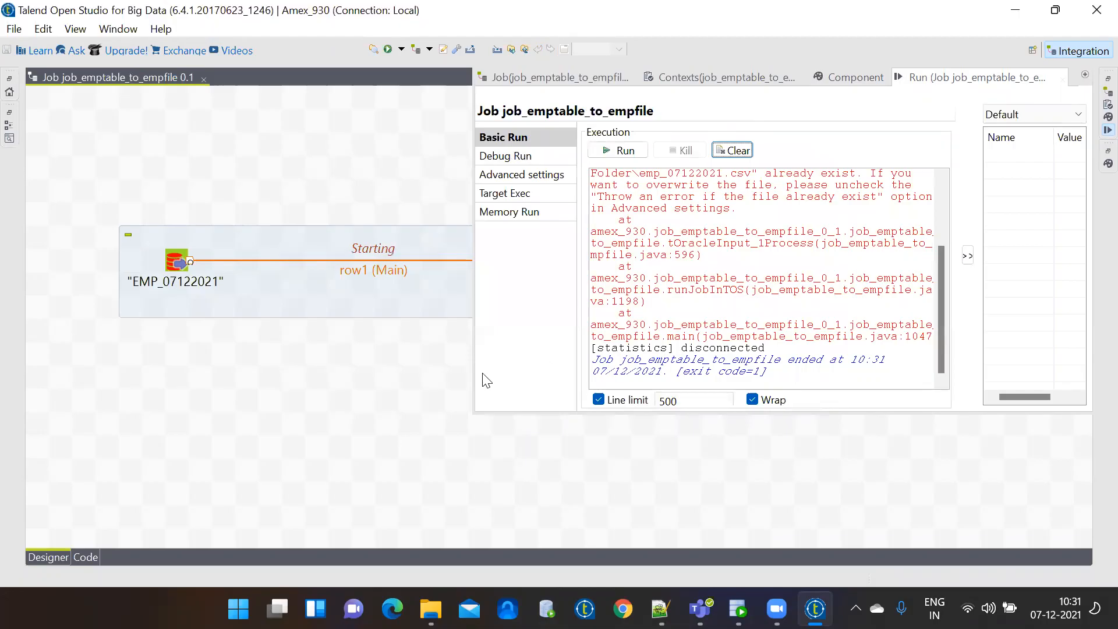
Read the file-already-exists error at the top of the Run log, then reopen tFileOutputDelimited_1's settings.
left_click(942, 208)
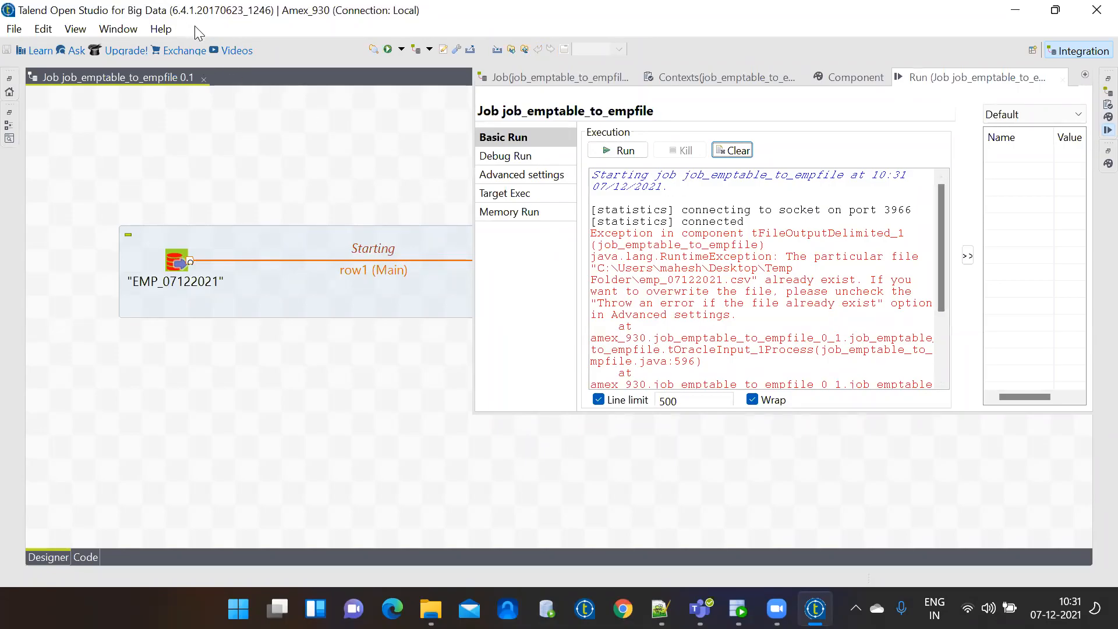
left_click(441, 165)
double_click(577, 263)
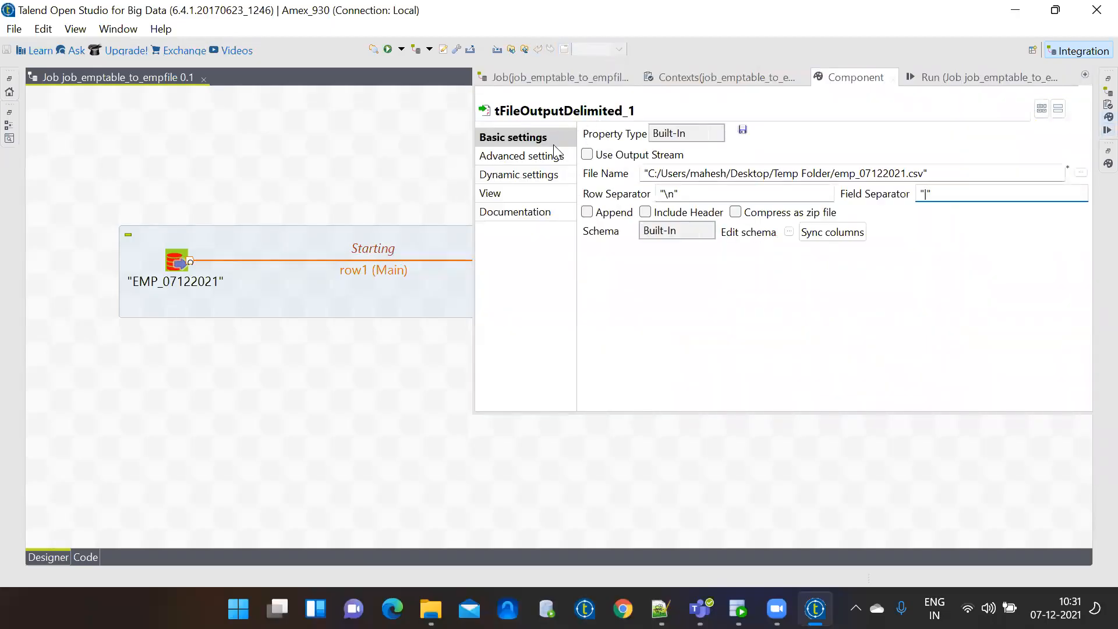
Uncheck 'Throw an error if the file already exist' and rerun the job successfully.
left_click(529, 158)
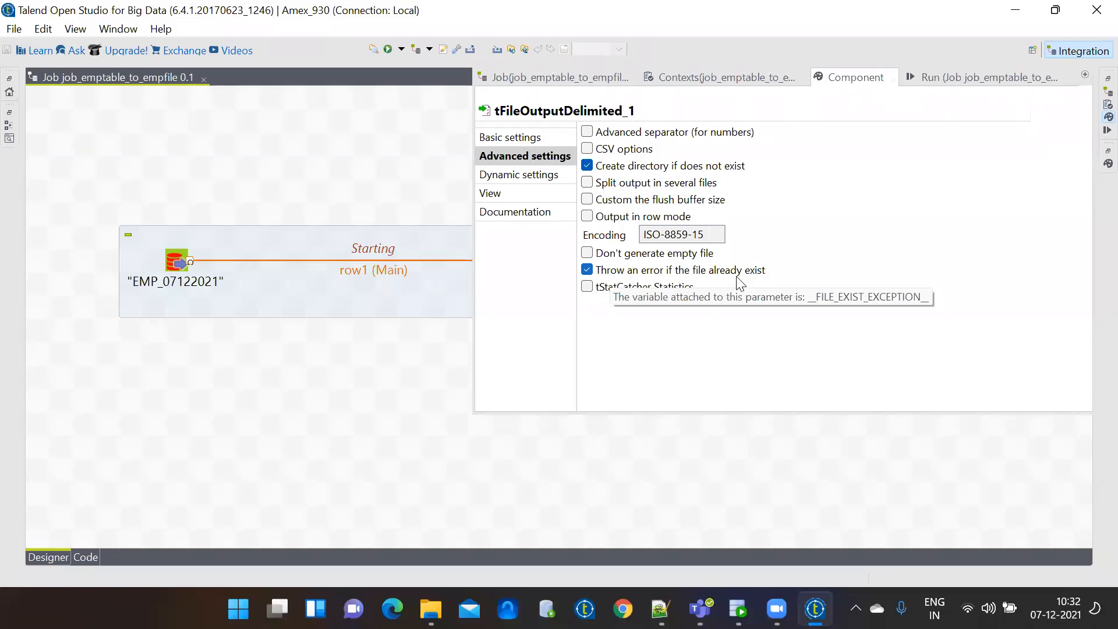
left_click(656, 274)
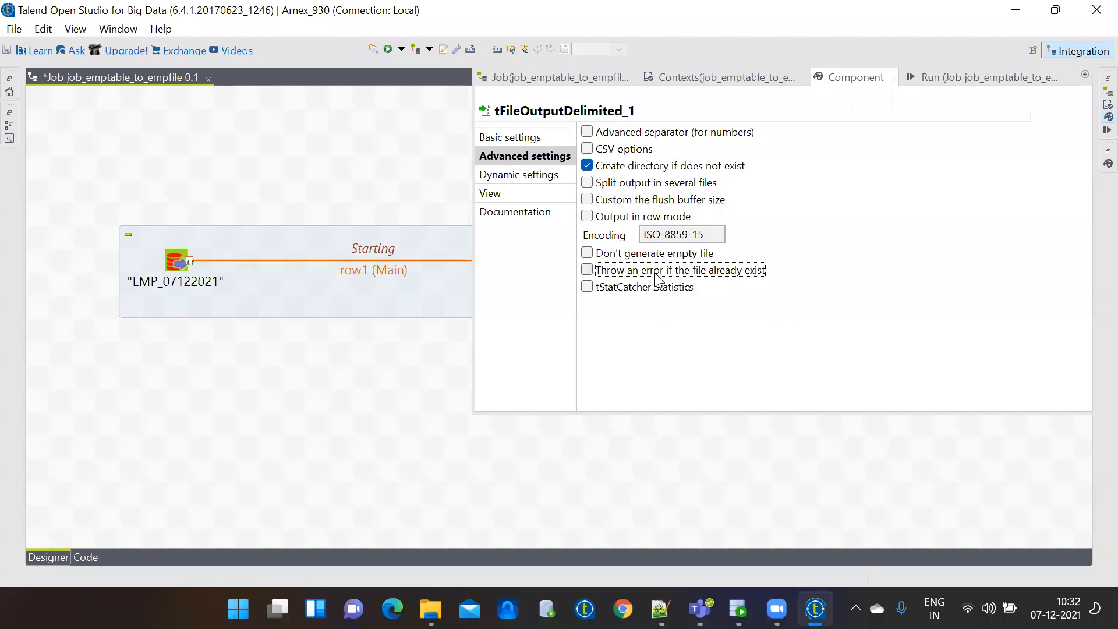
left_click(521, 140)
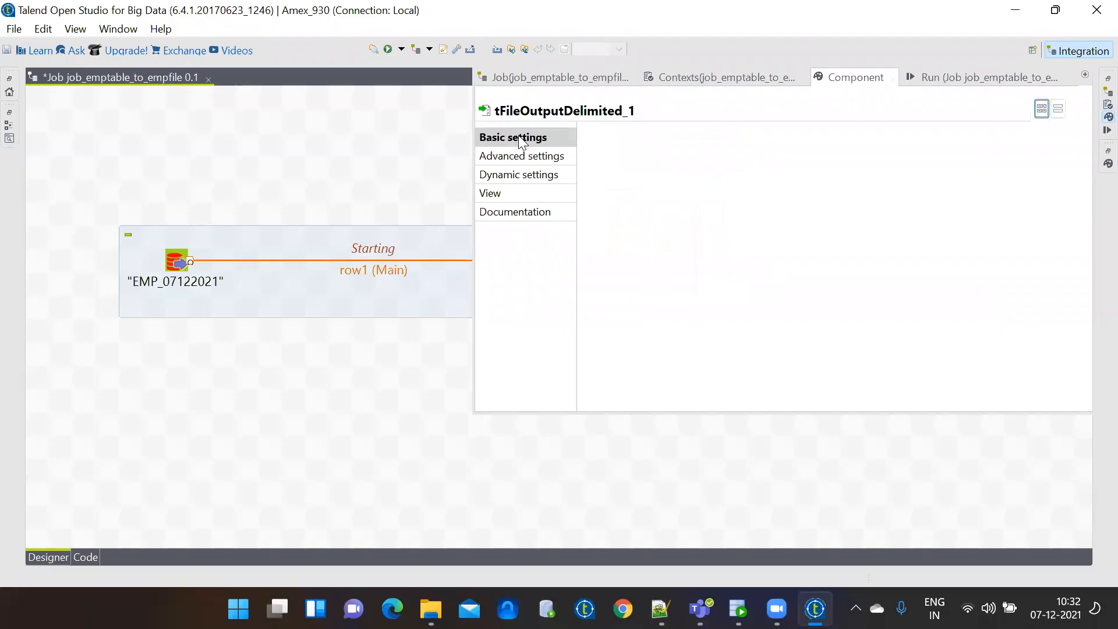
left_click(918, 80)
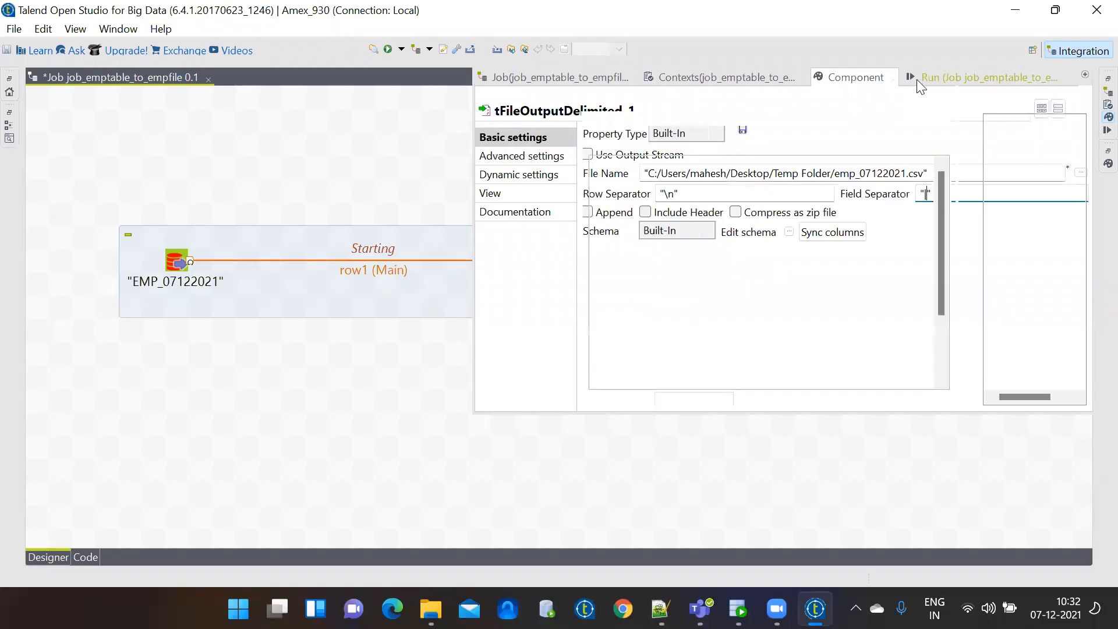
left_click(623, 150)
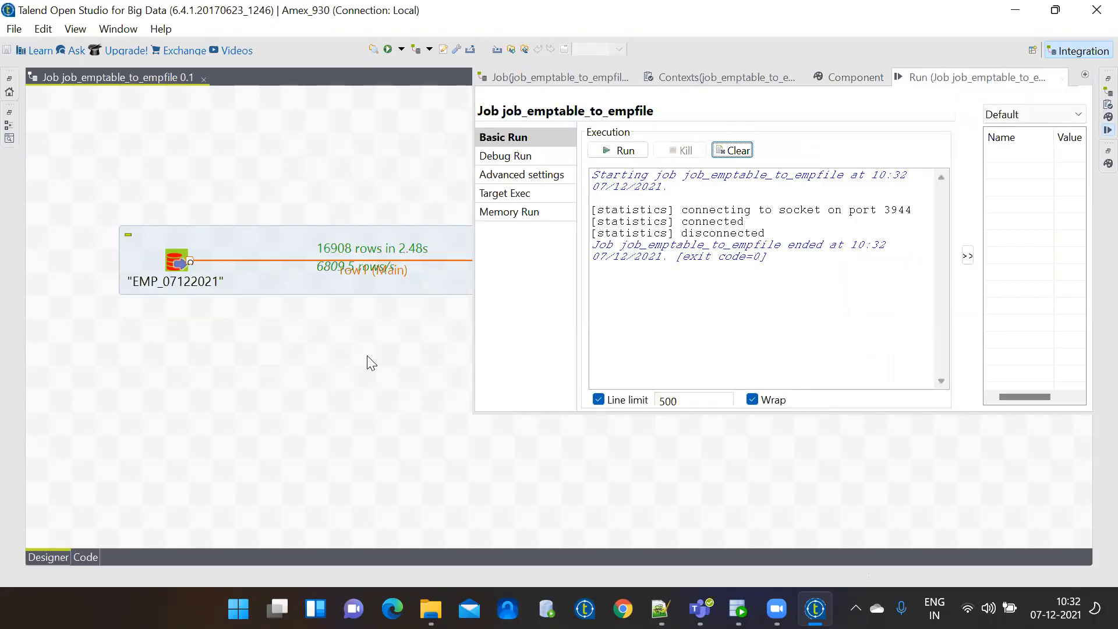
key("ctrl+m")
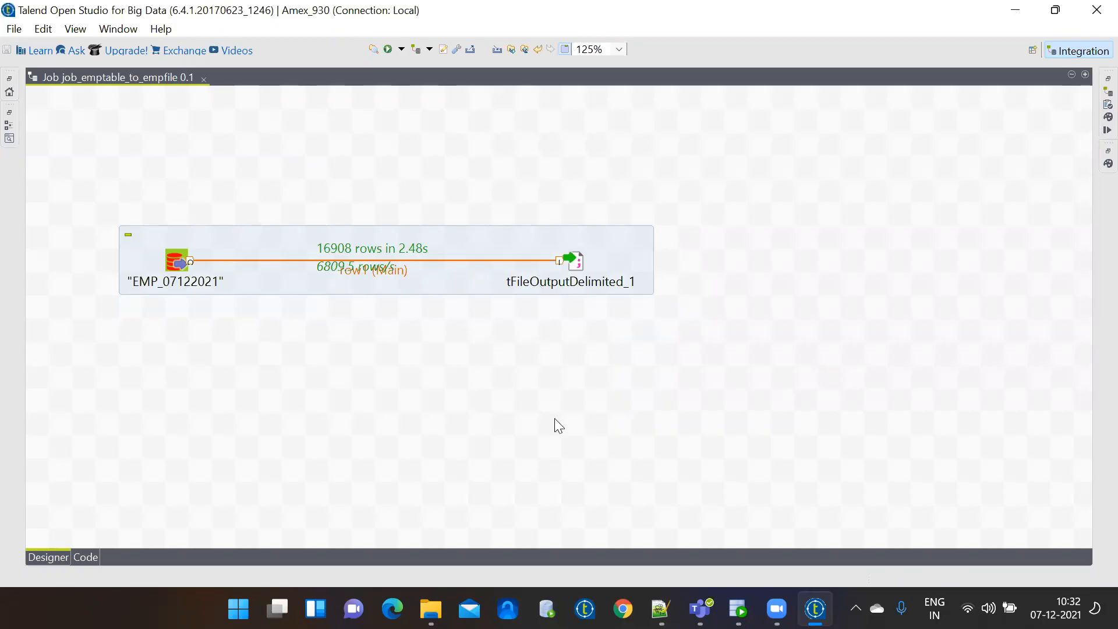
Open the new 10:32 emp_07122021 from the Temp Folder in Notepad++.
left_click(430, 609)
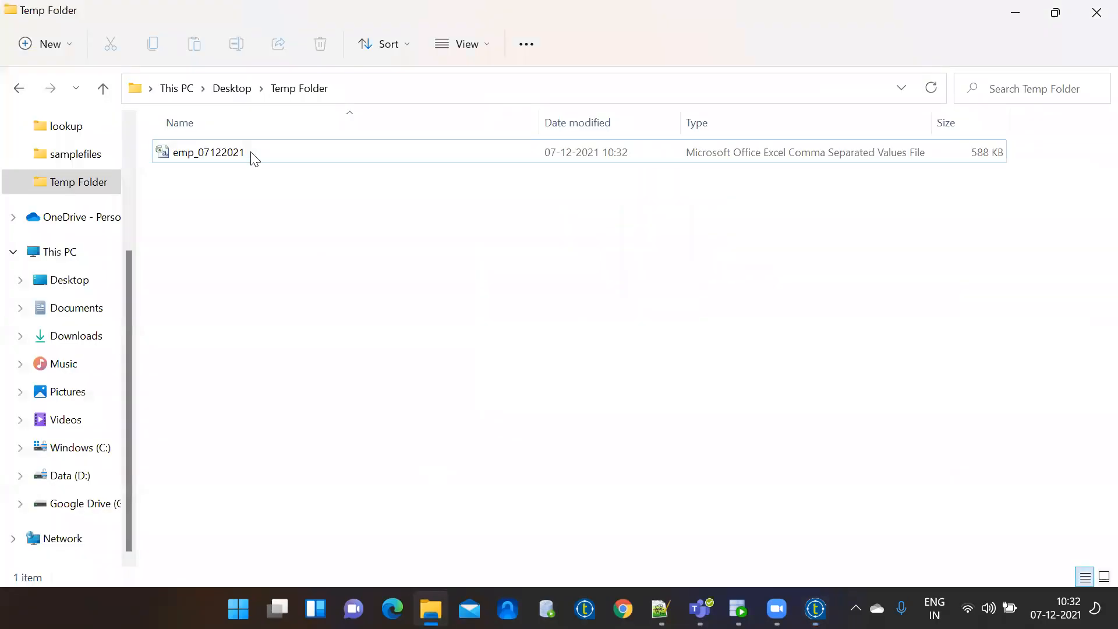
right_click(247, 154)
mouse_move(312, 245)
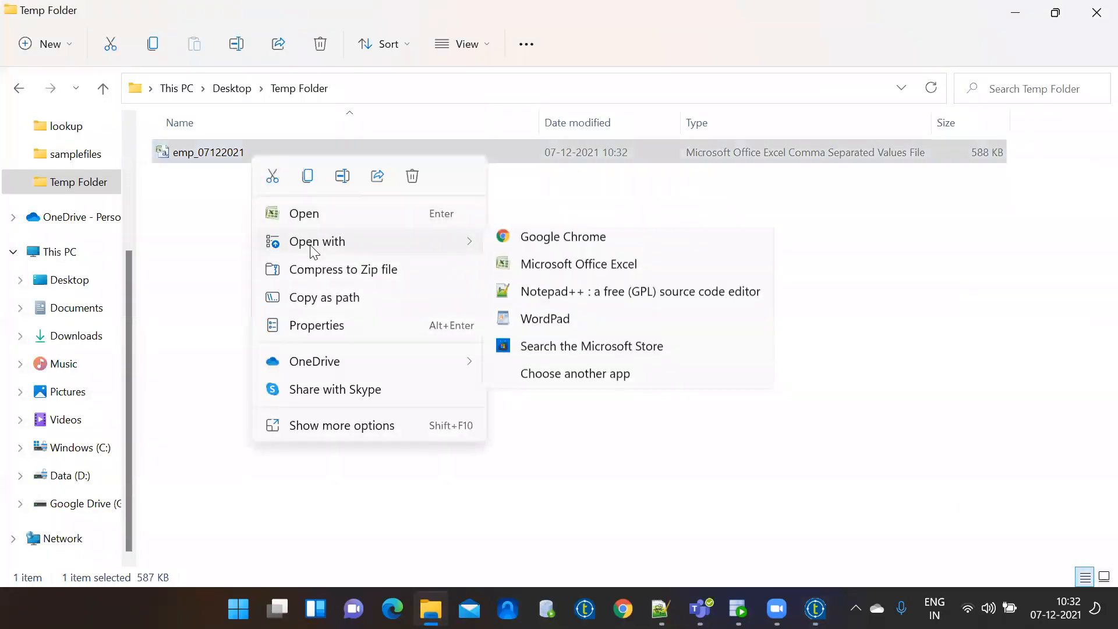
left_click(561, 300)
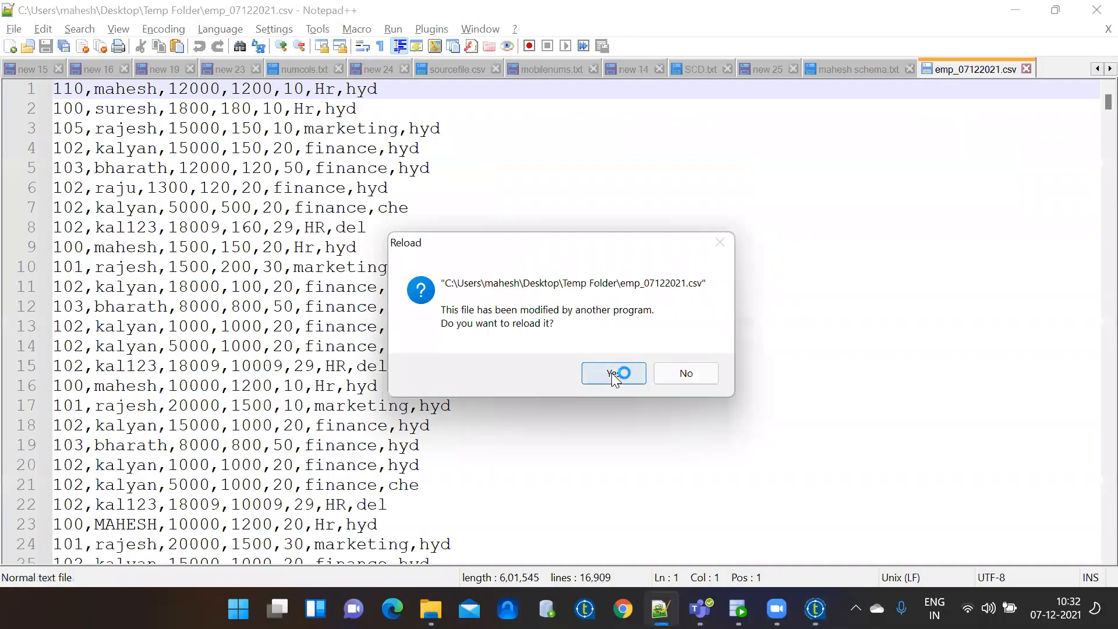
Reload emp_07122021 in Notepad++ to confirm pipe-separated rows, then return to Talend.
left_click(613, 373)
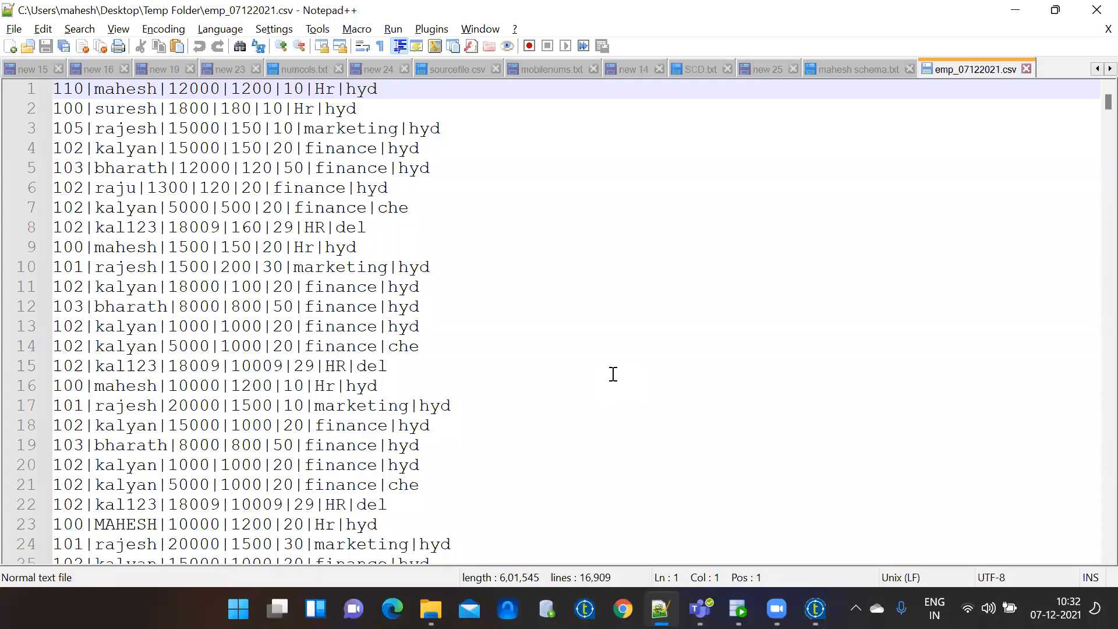
left_click(661, 609)
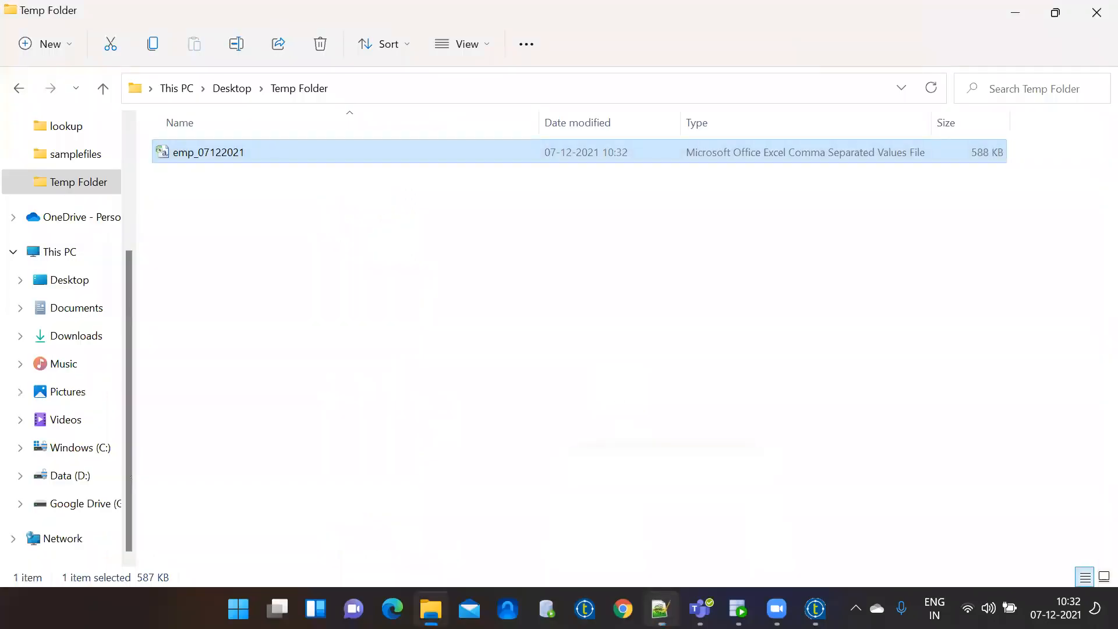
left_click(815, 609)
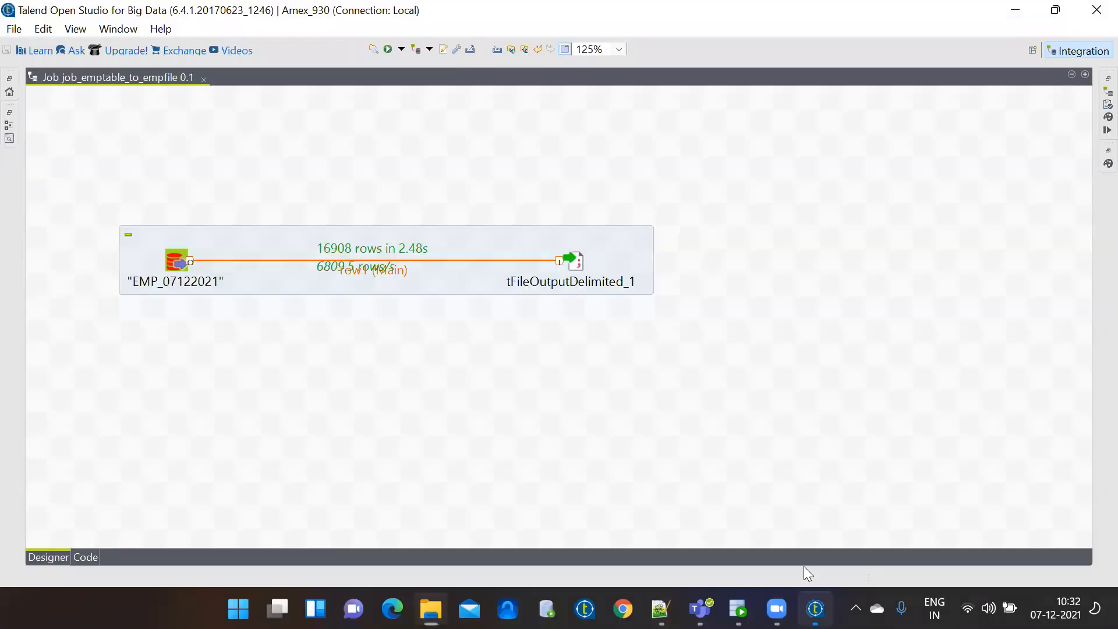
Turn on Include Header in tFileOutputDelimited_1 and run the job.
double_click(578, 256)
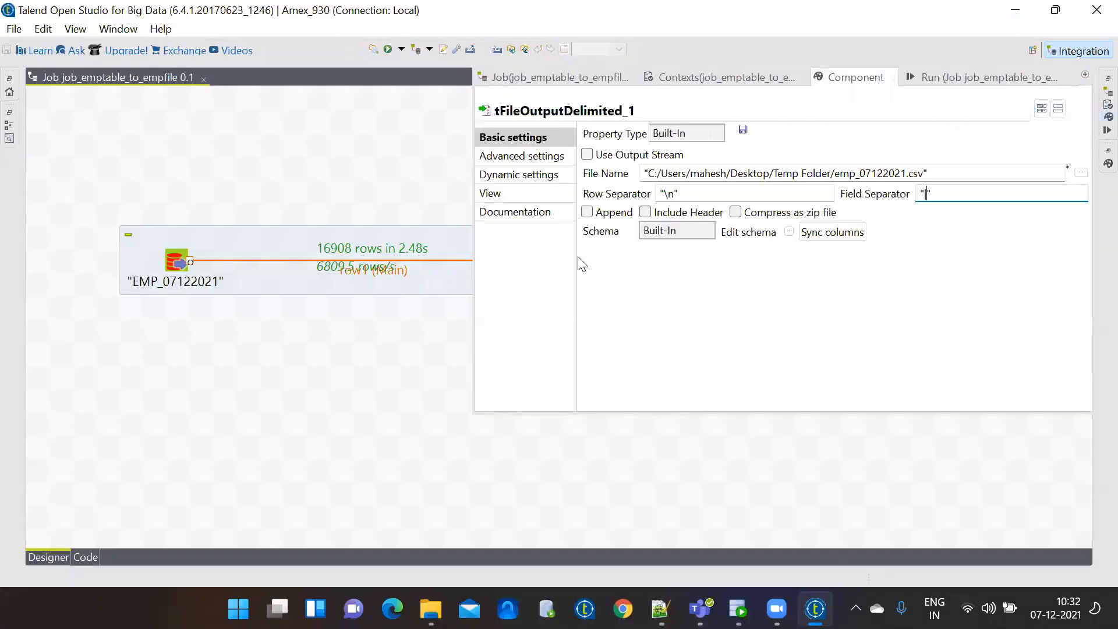
left_click(684, 225)
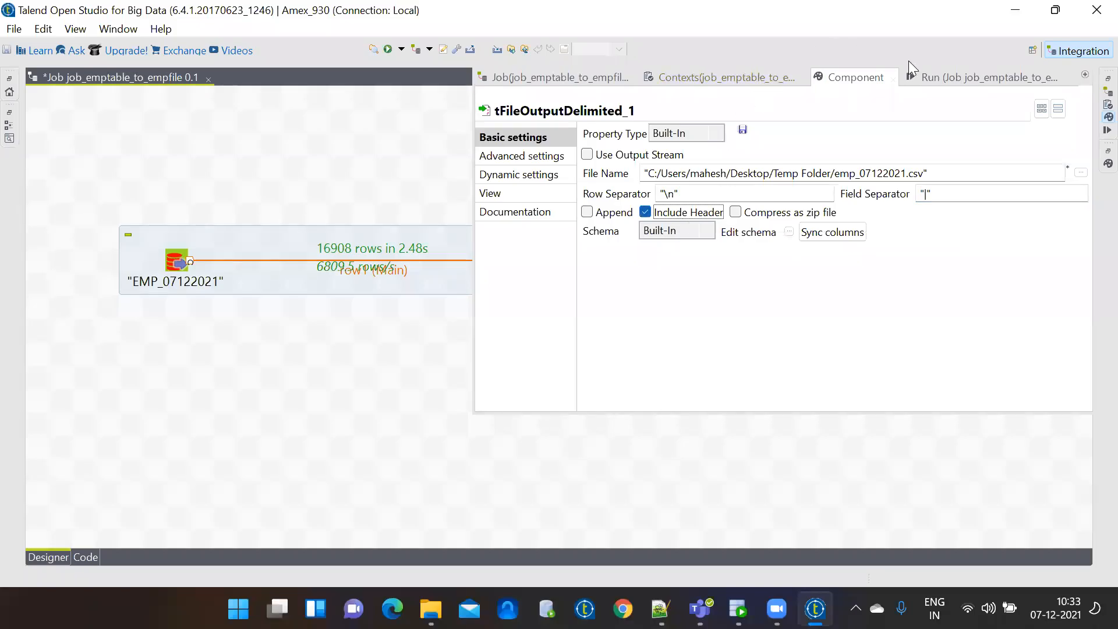
left_click(933, 75)
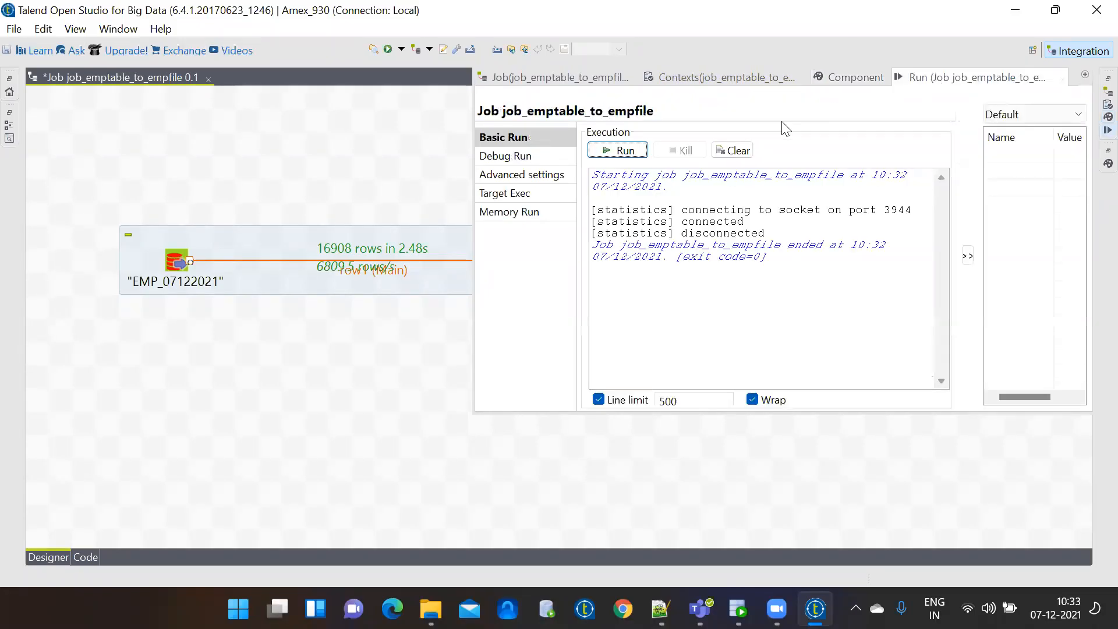
left_click(621, 151)
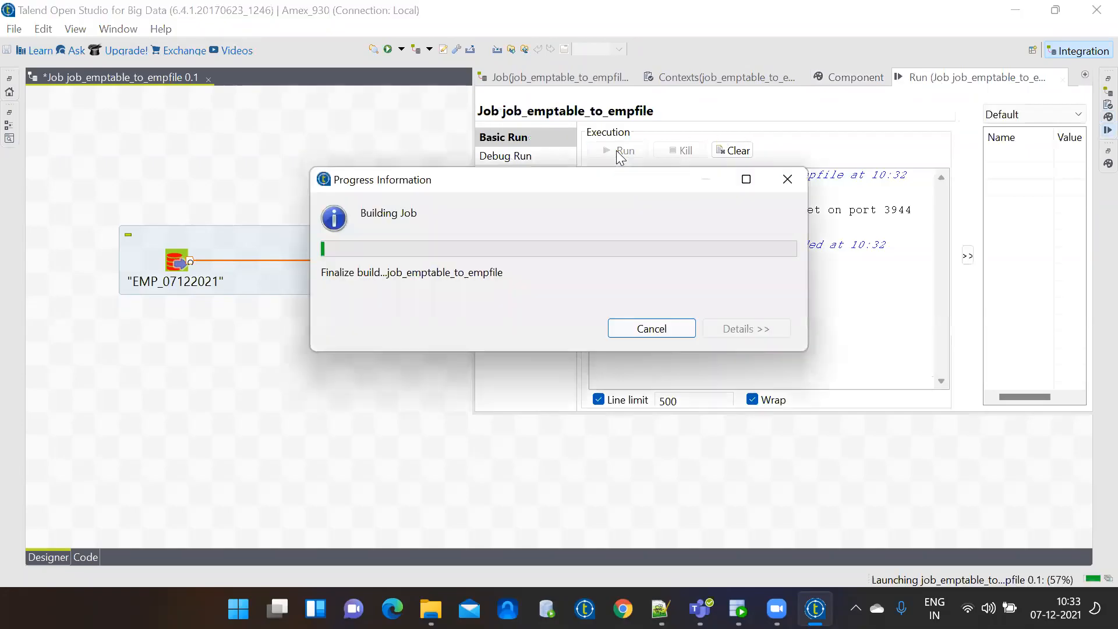
Reload emp_07122021.csv in Notepad++ so it starts with the EMPNO|EMPNAME|SAL|HRA|DEPTNO|DEPTNAME|LOC header.
left_click(380, 370)
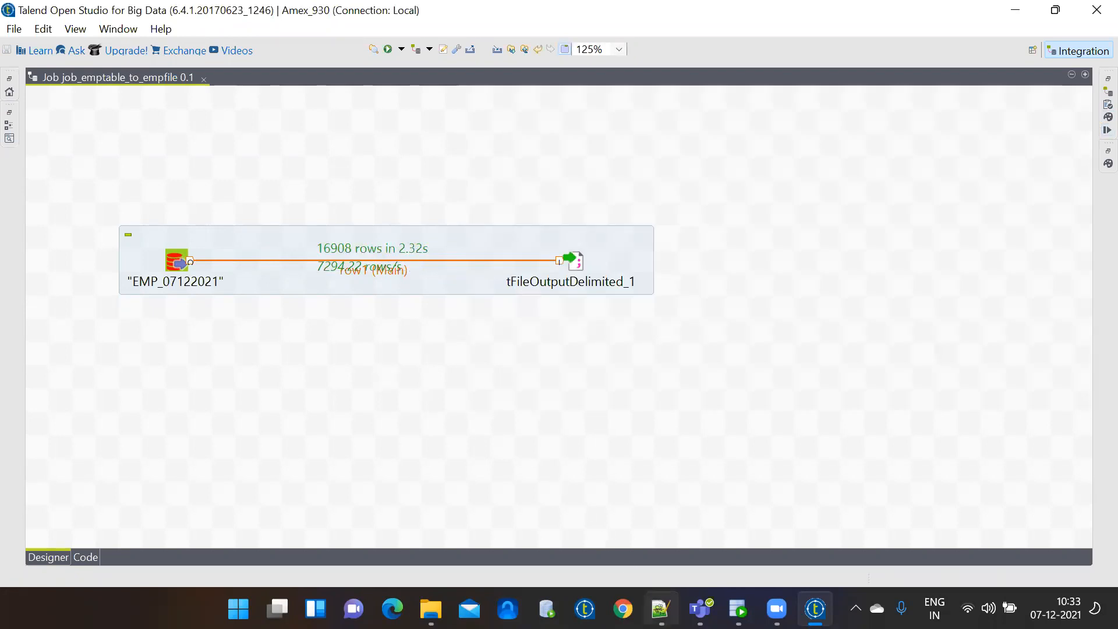
left_click(660, 609)
left_click(625, 369)
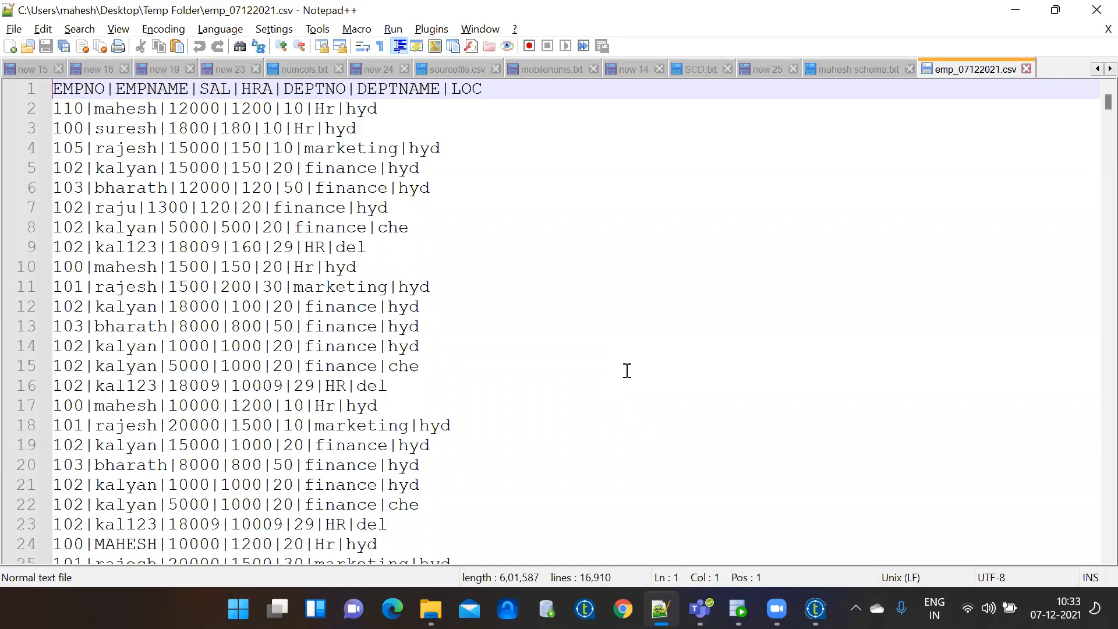
Back in Talend, review the tFileOutputDelimited_1 settings and close them.
left_click(816, 609)
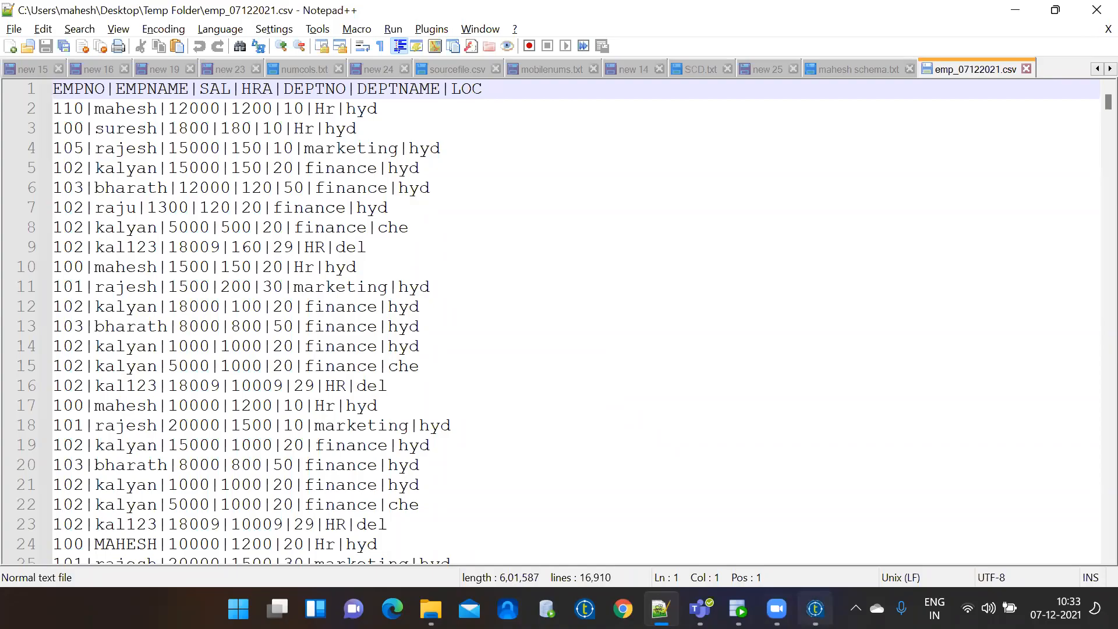
double_click(581, 257)
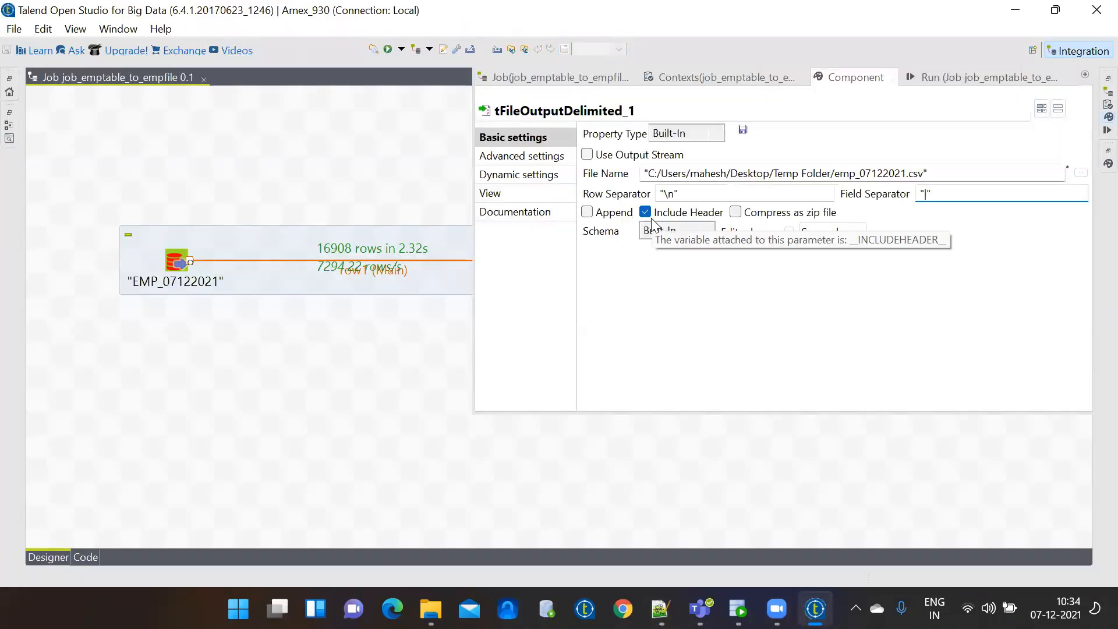
left_click(379, 380)
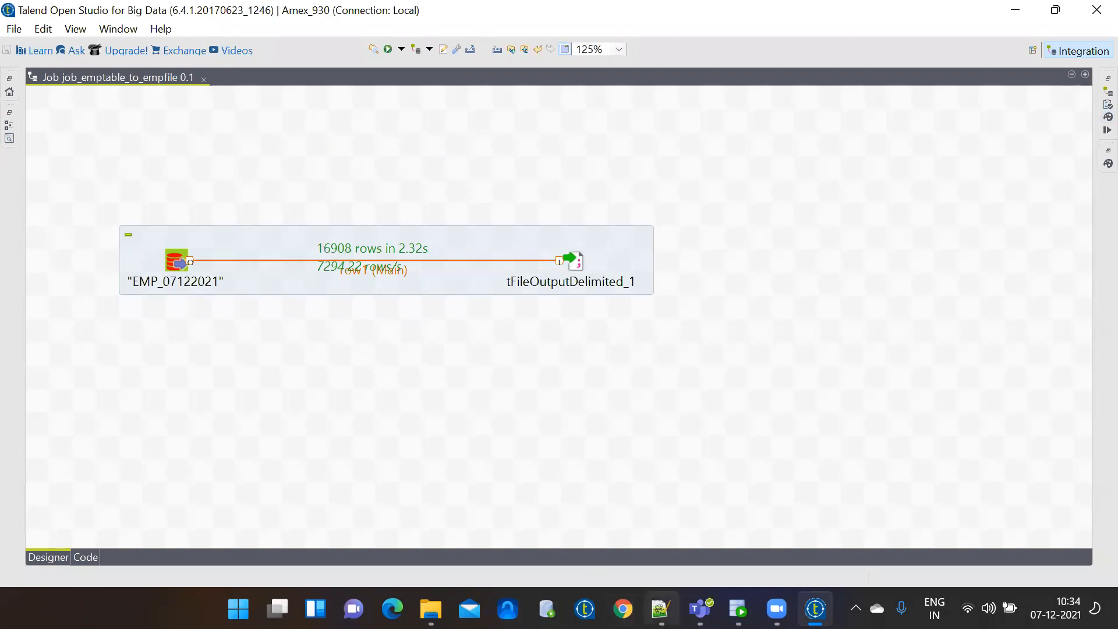
Scroll to the end of emp_07122021.csv in Notepad++ to confirm it ends at line 16910.
left_click(660, 609)
left_click_drag(1107, 104, 1094, 555)
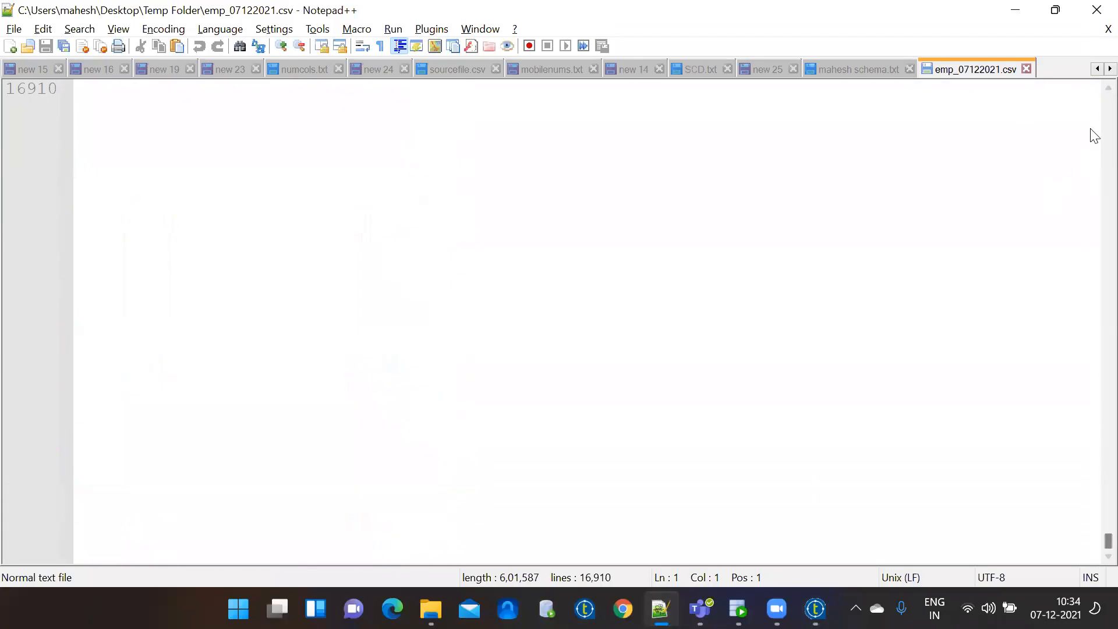
scroll(1094, 99, "up", 2)
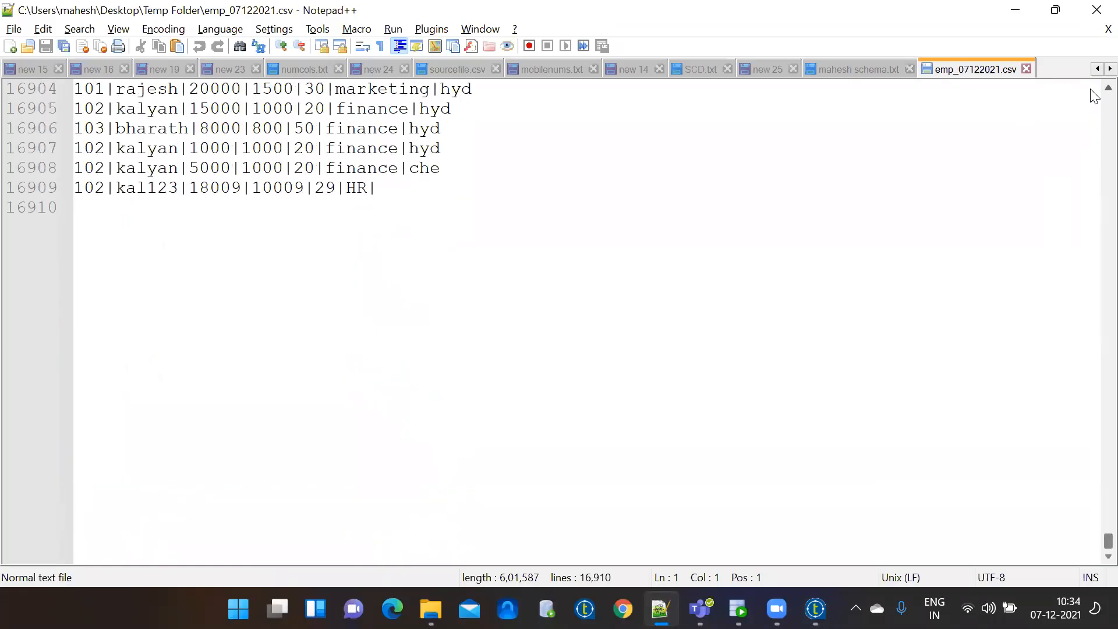
scroll(1094, 96, "up", 1)
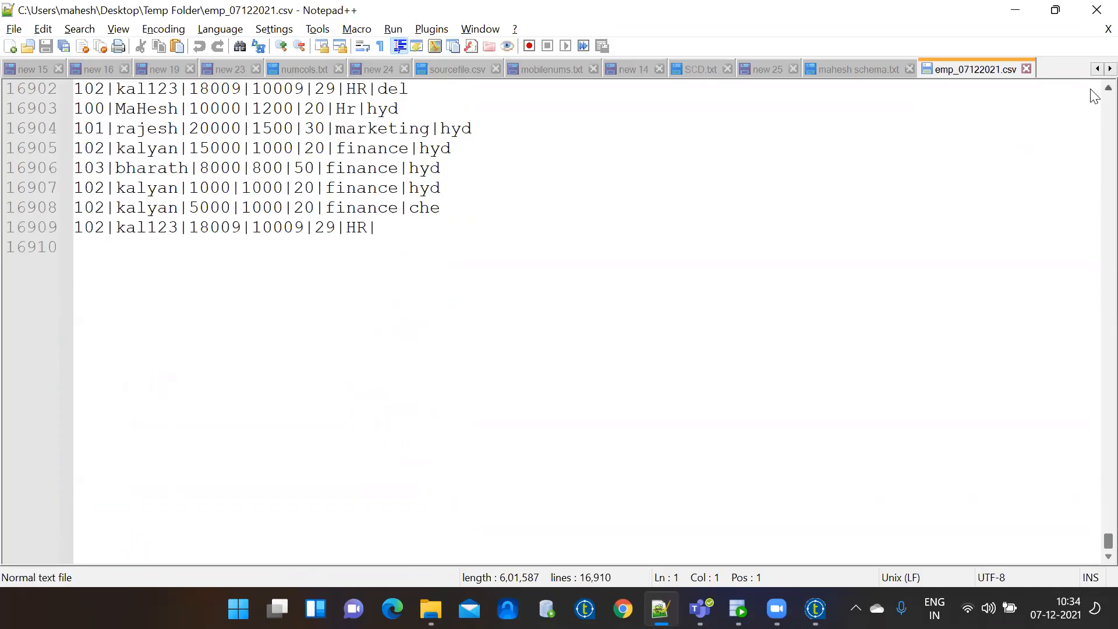
scroll(1094, 96, "up", 1)
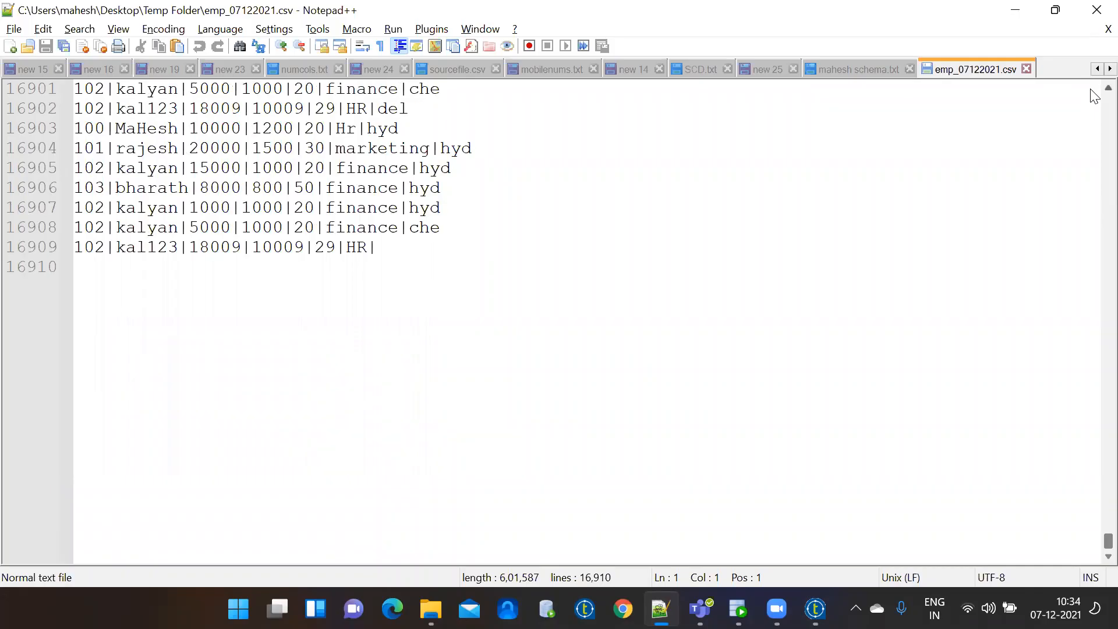
left_click(815, 609)
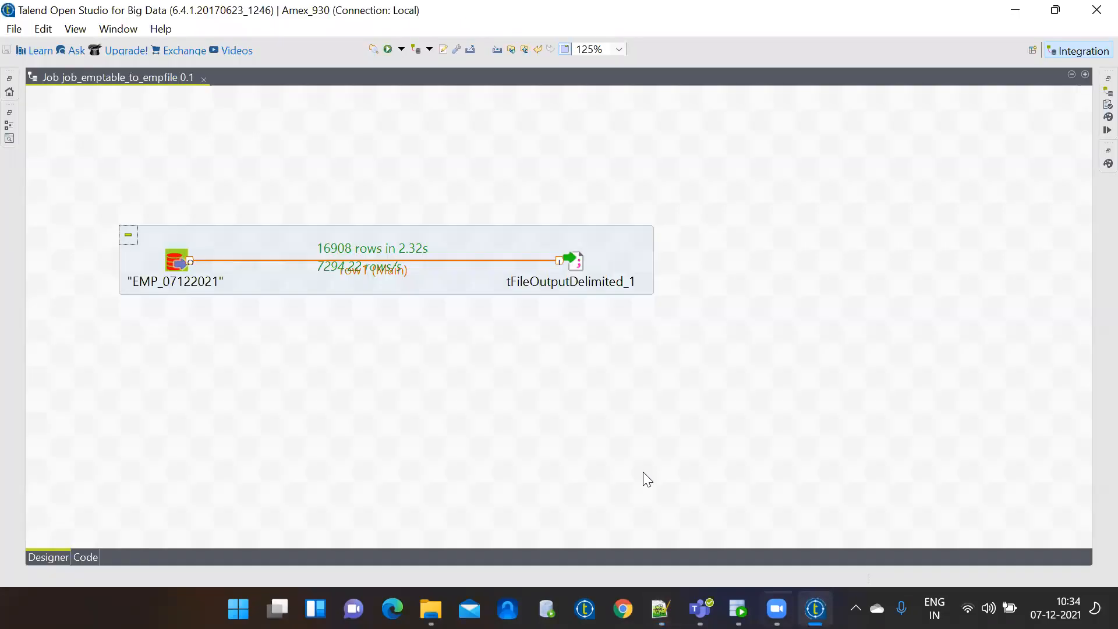
Rerun job_emptable_to_empfile, writing 16908 rows in 2.33s, and close the Run panel.
left_click(388, 51)
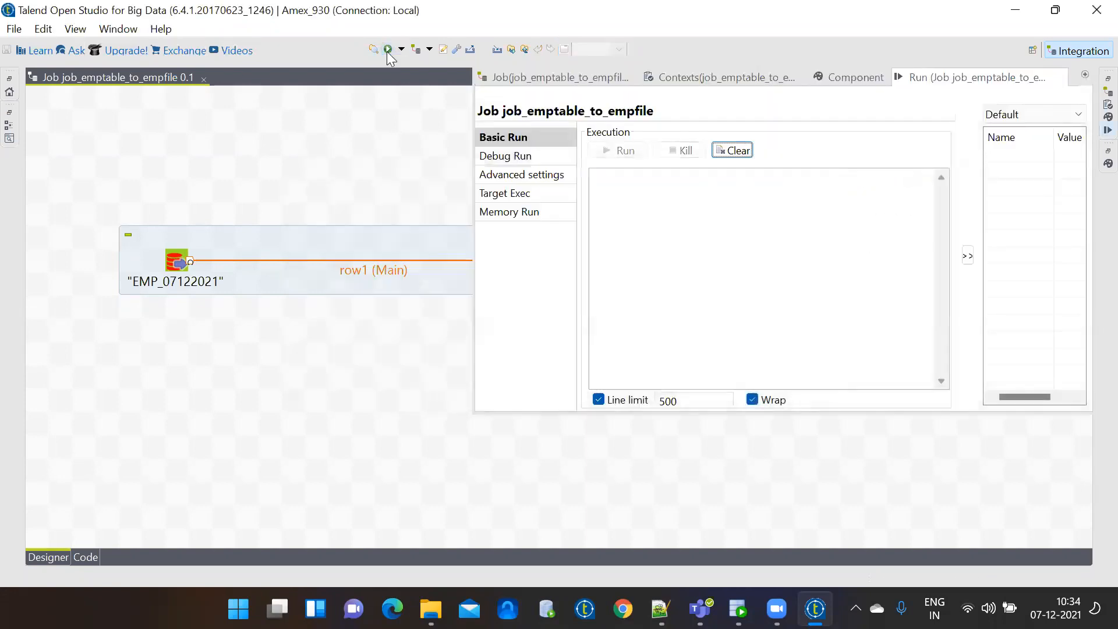
left_click(297, 174)
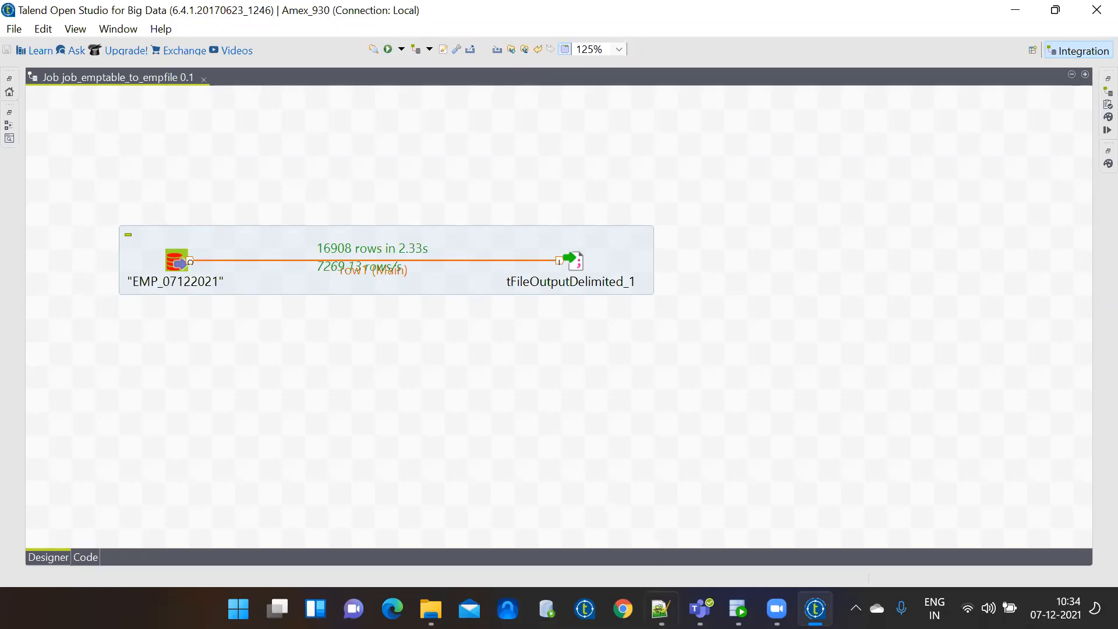
Reload emp_07122021.csv in Notepad++, check it still totals 16,910 lines, then minimize it.
mouse_move(660, 609)
left_click(677, 528)
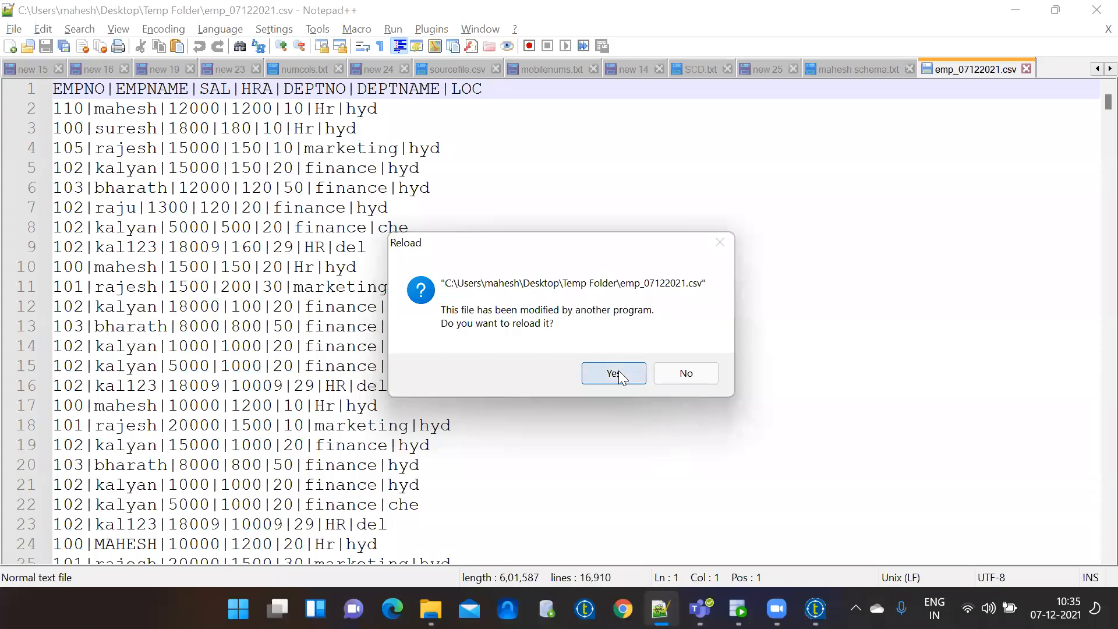
left_click(619, 370)
left_click_drag(1095, 113, 1095, 551)
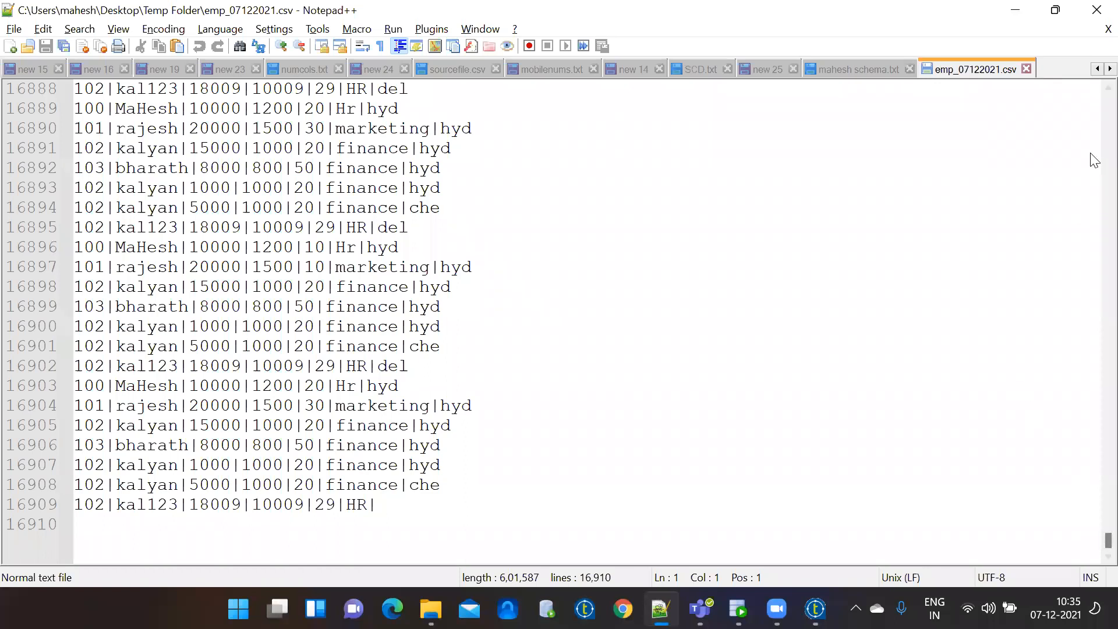
left_click(1020, 12)
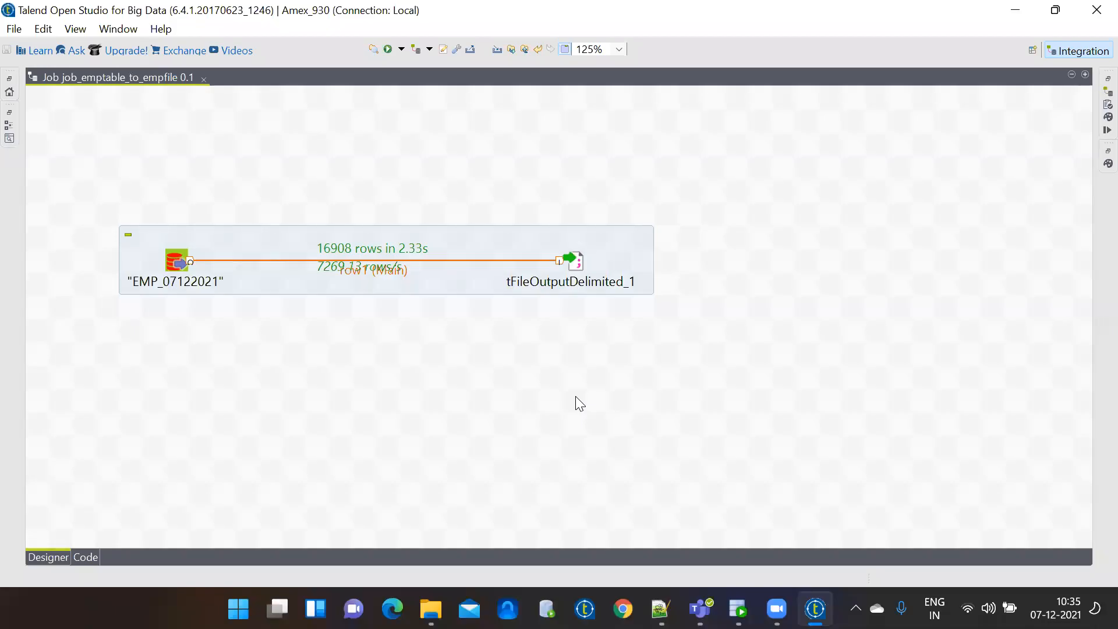
double_click(579, 259)
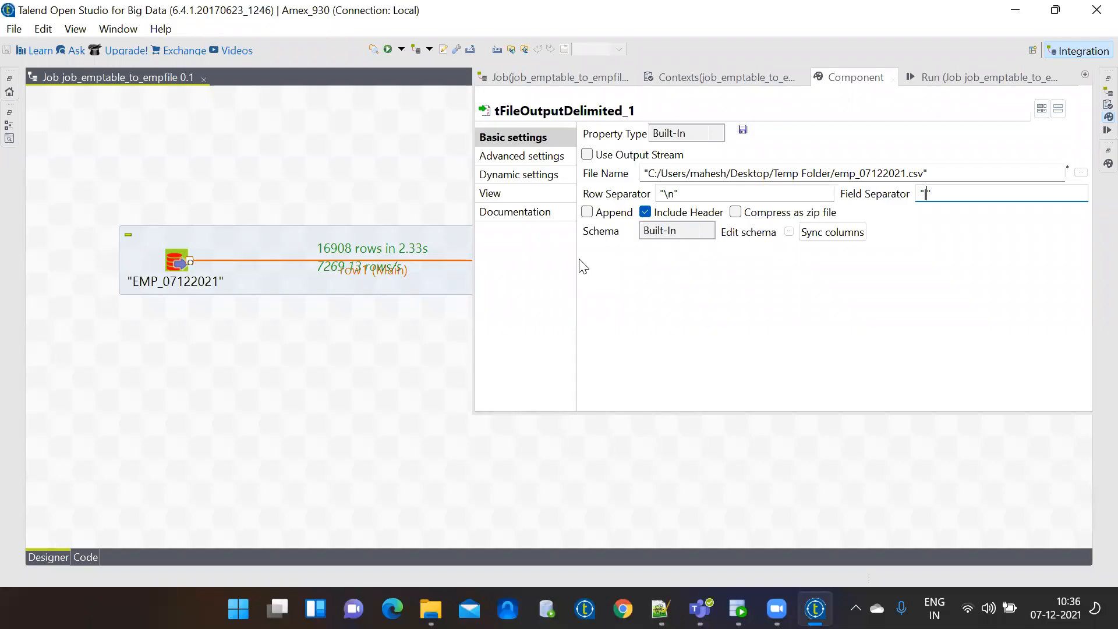
left_click(409, 340)
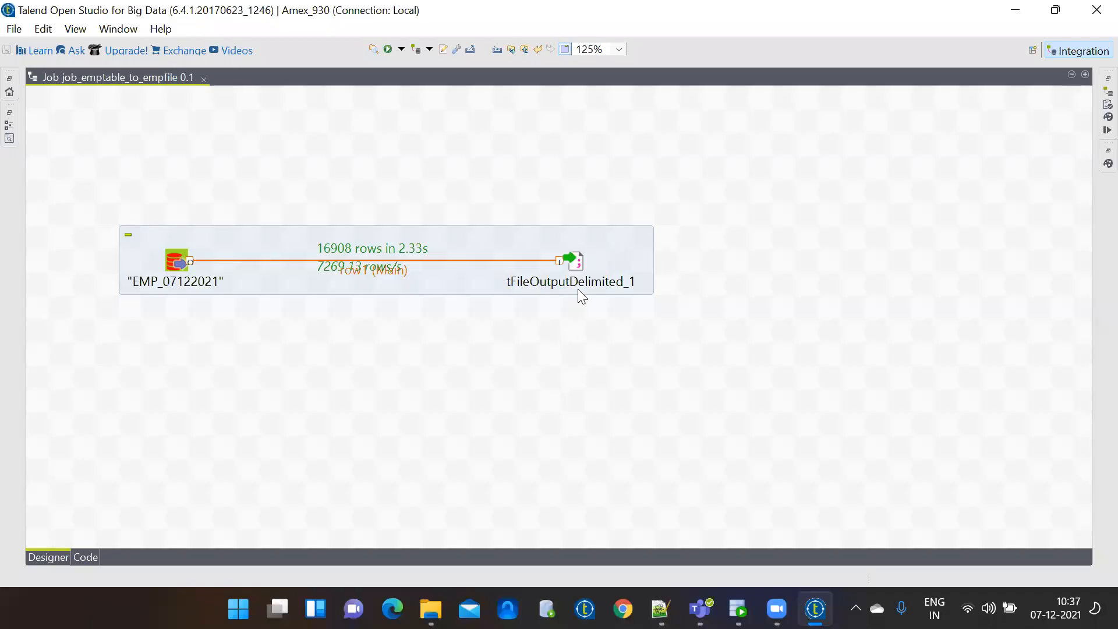
Turn on Append in tFileOutputDelimited_1's settings.
double_click(575, 261)
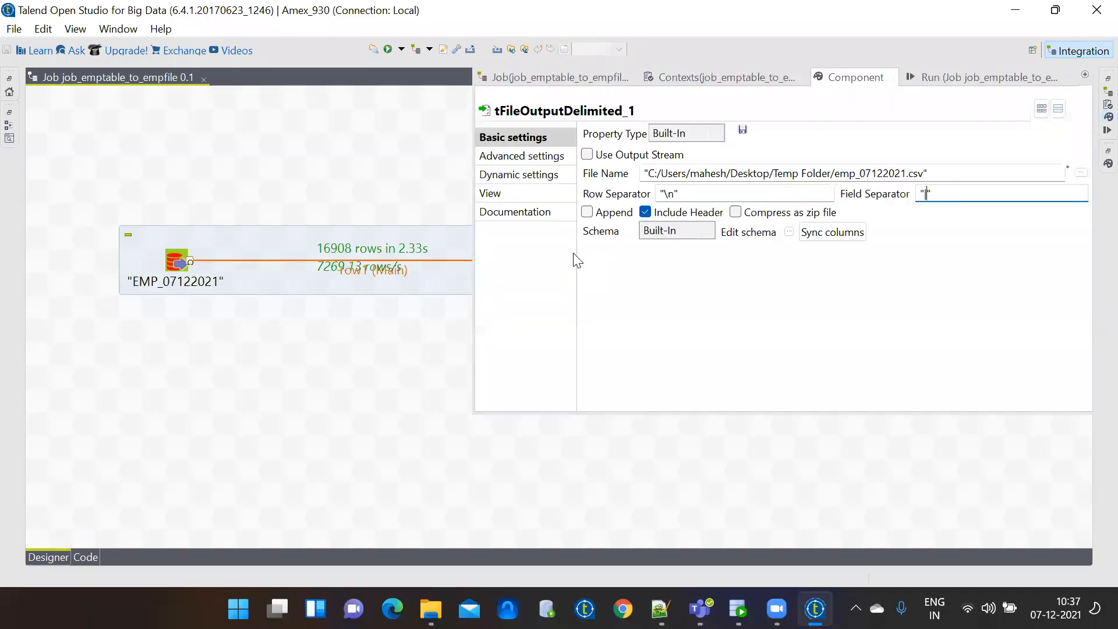
left_click(598, 215)
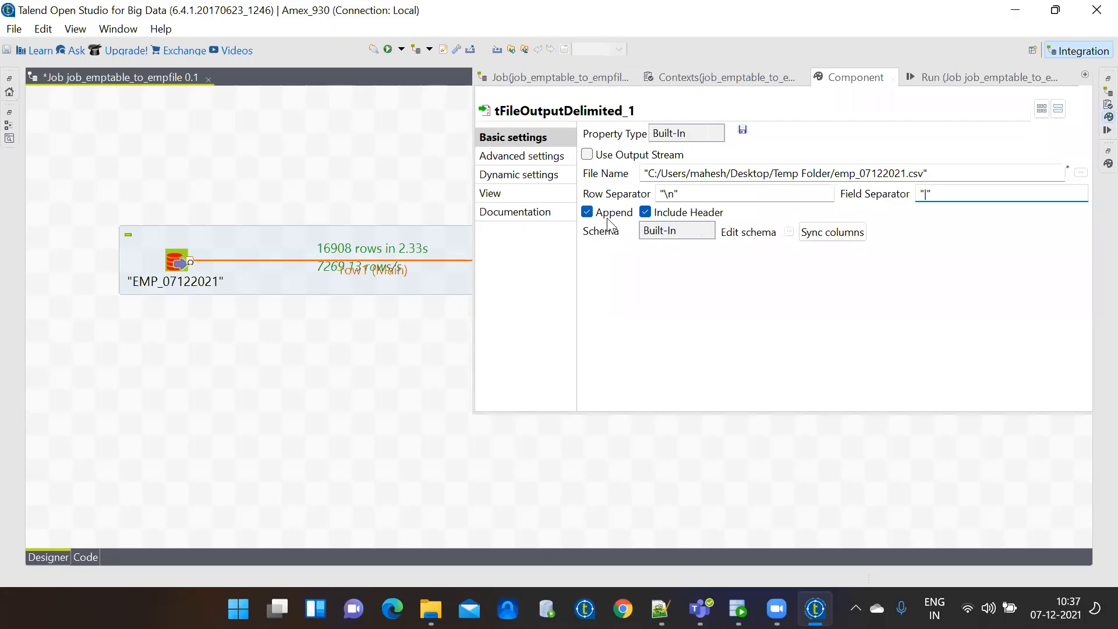
left_click(427, 359)
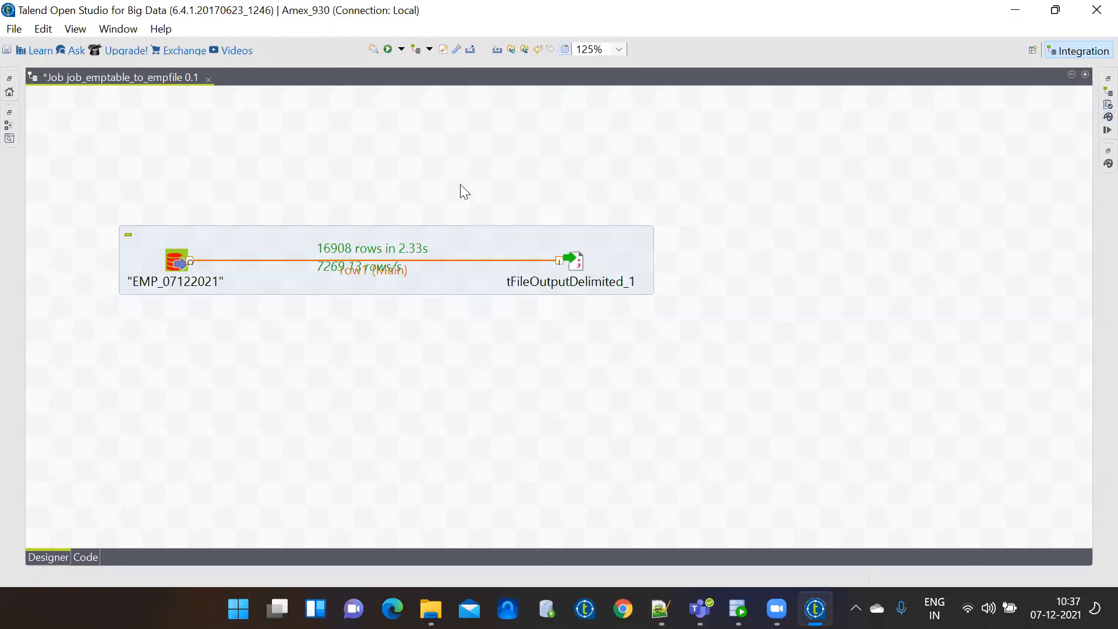
Run the job again, appending another 16908 rows to emp_07122021.csv.
left_click(388, 50)
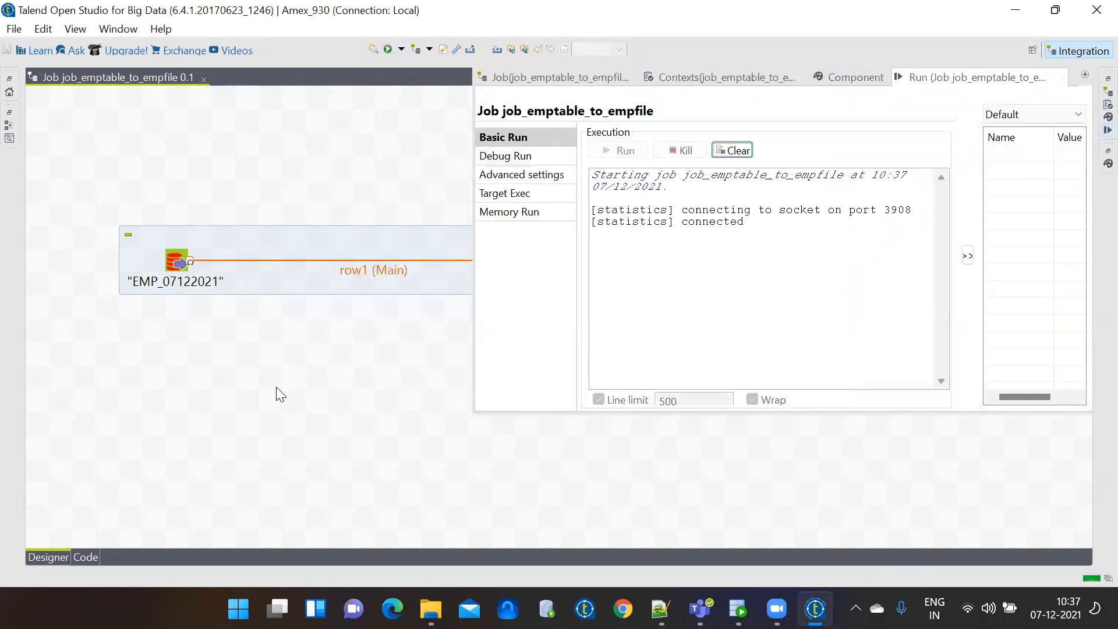
key("ctrl+m")
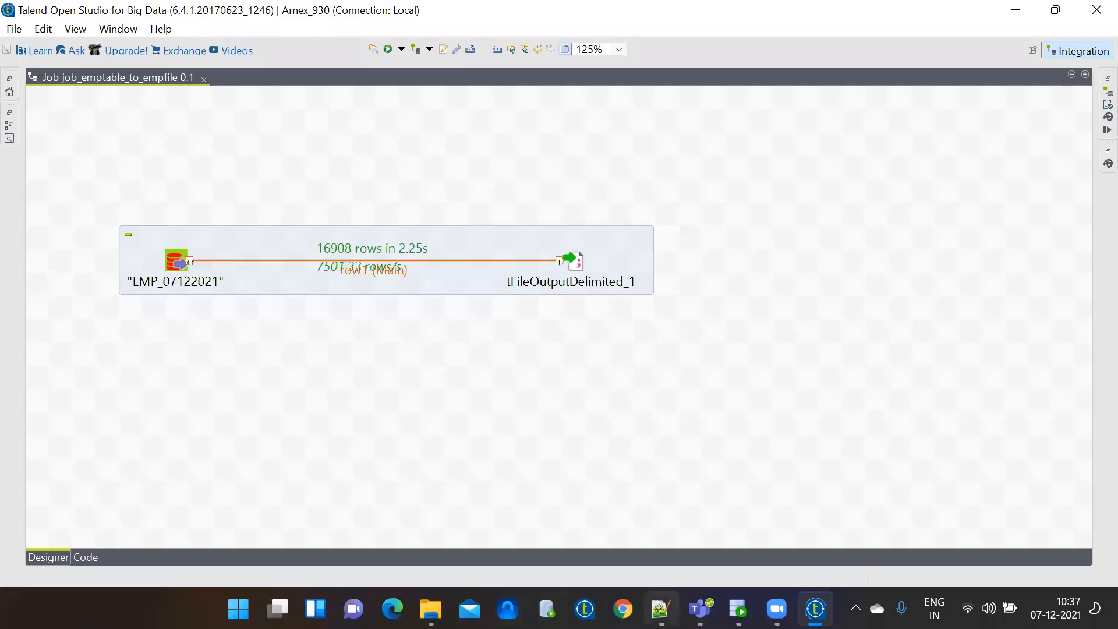
left_click(660, 609)
Reload emp_07122021.csv and scroll down to confirm 33,818 lines with the appended rows.
left_click(614, 374)
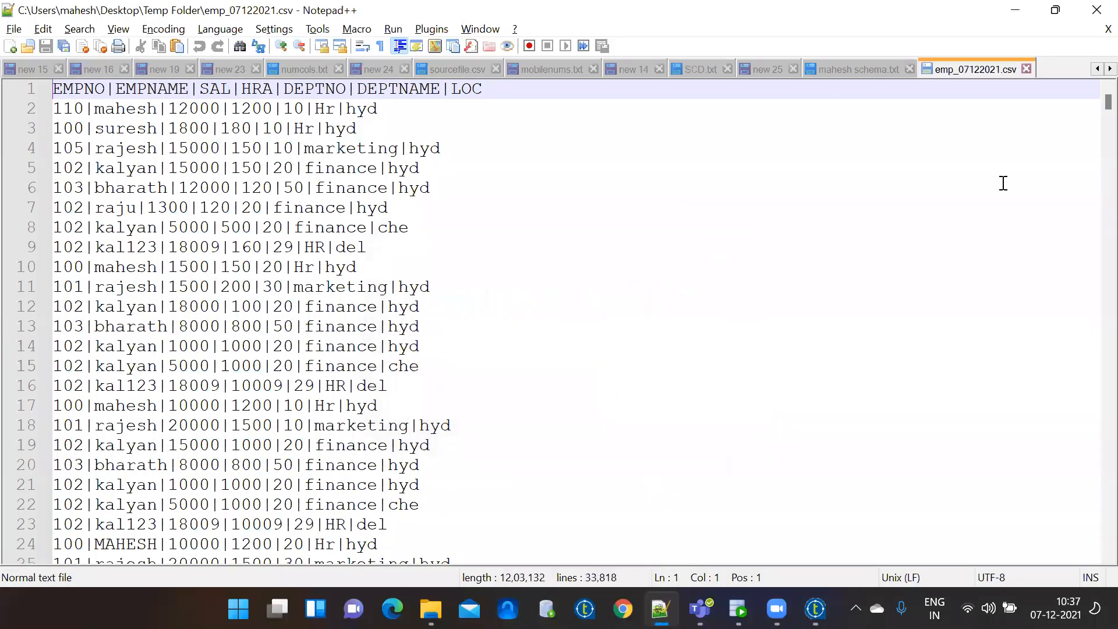
left_click_drag(1093, 108, 1091, 522)
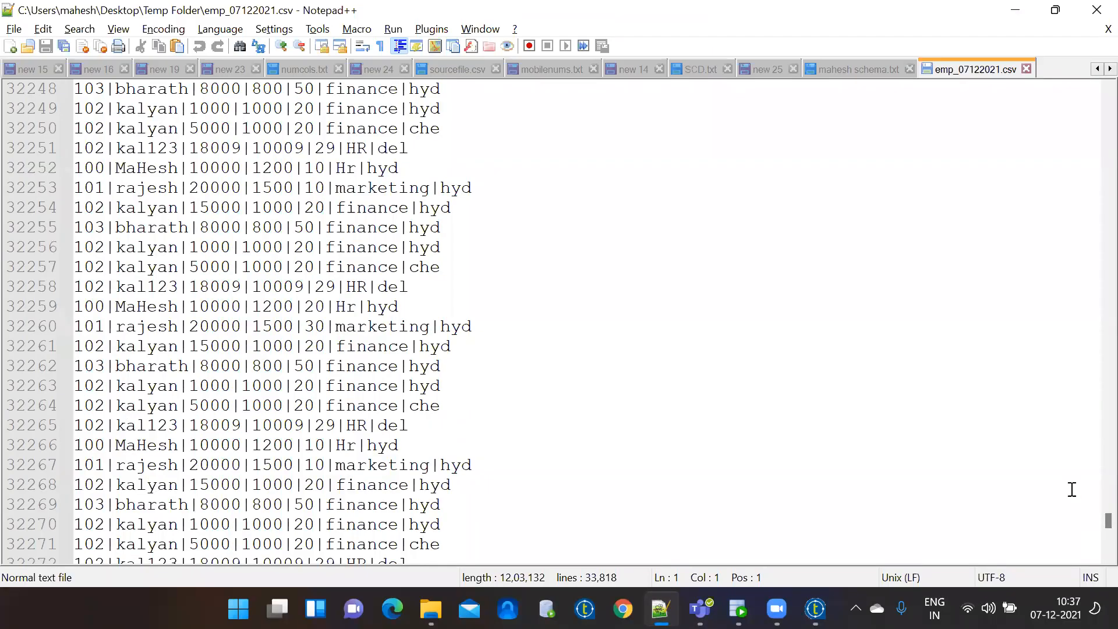
Switch off both Append and Include Header in tFileOutputDelimited_1, then return to the canvas.
left_click(1016, 11)
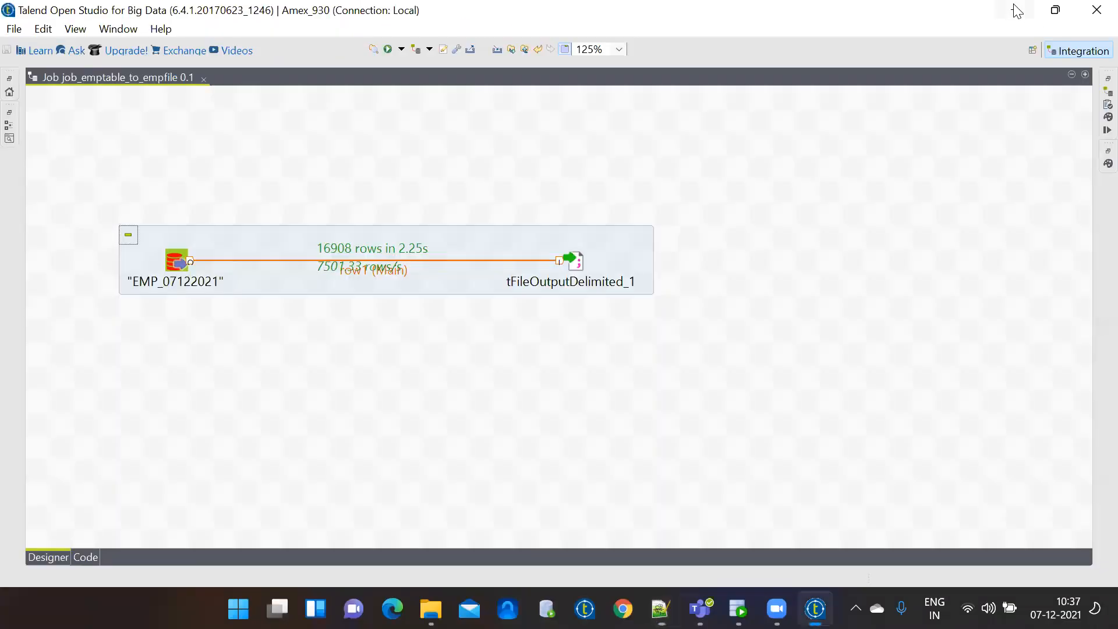
double_click(576, 263)
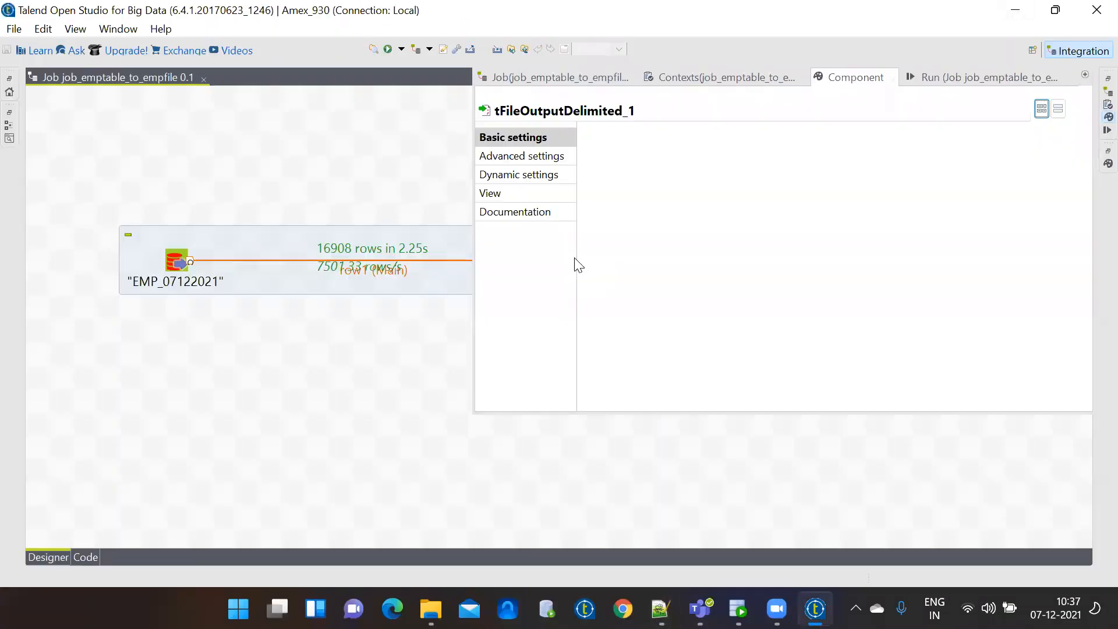
left_click(611, 213)
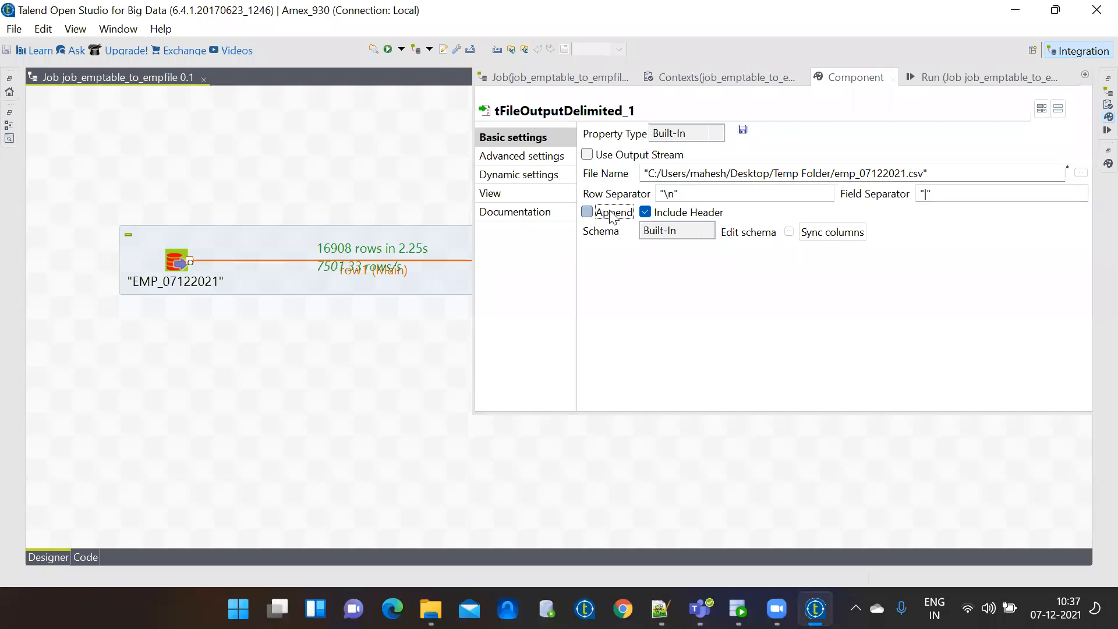
left_click(645, 214)
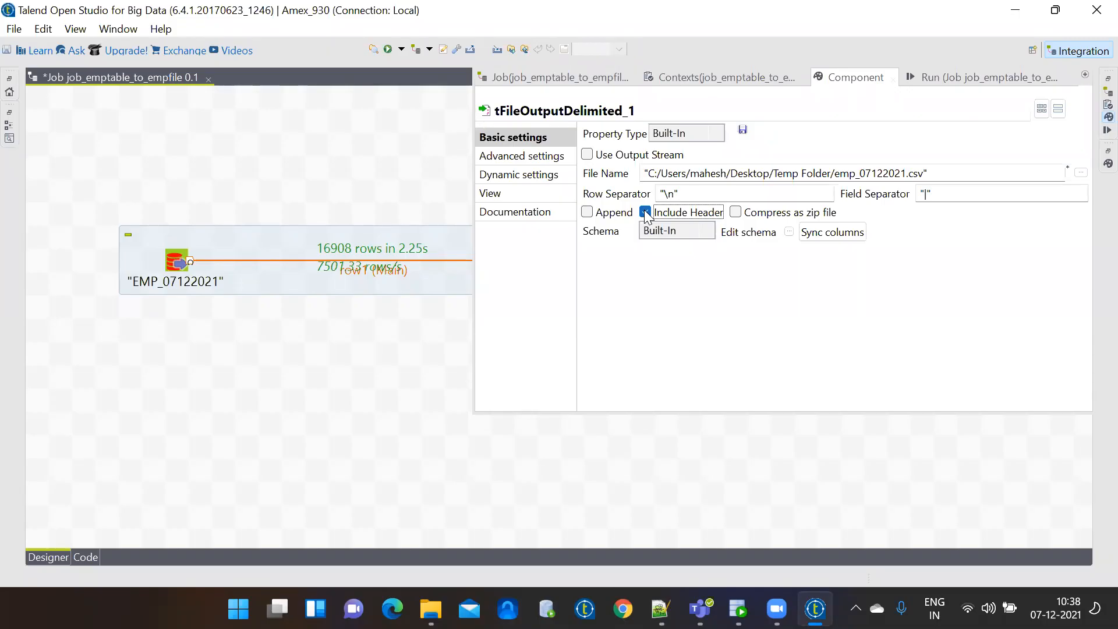
left_click(646, 212)
left_click(346, 380)
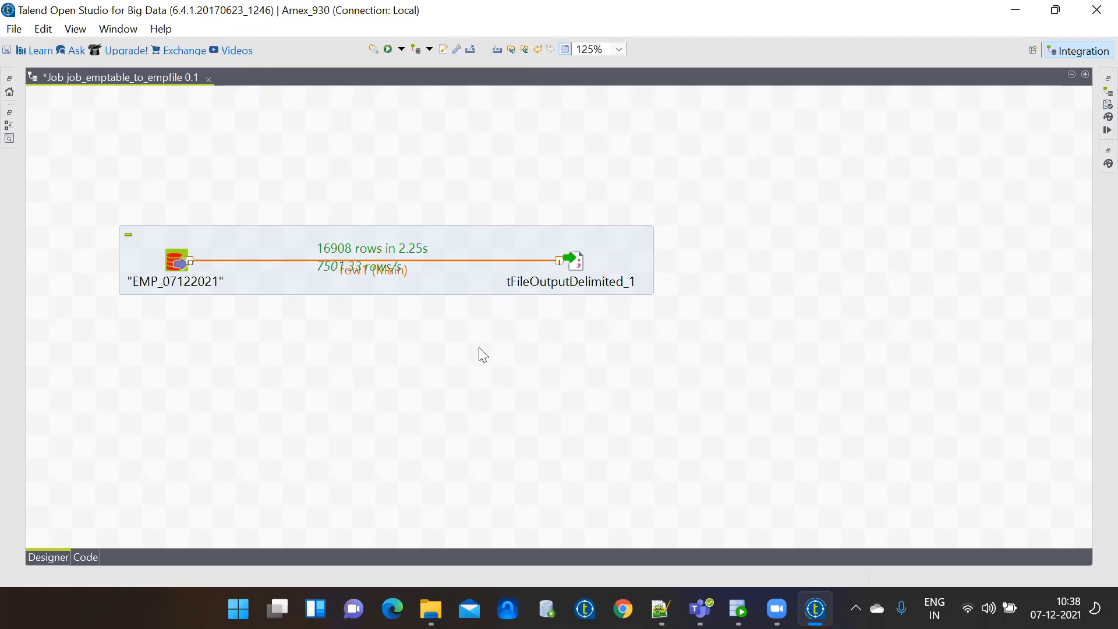
Confirm Include Header stays unticked in tFileOutputDelimited_1.
double_click(577, 266)
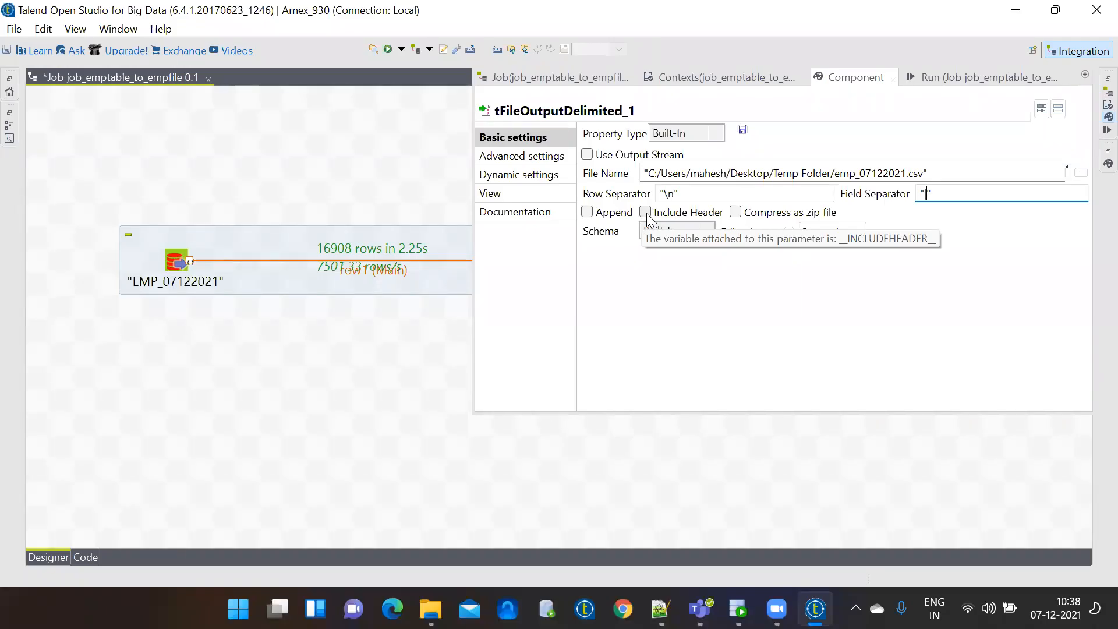
left_click(647, 214)
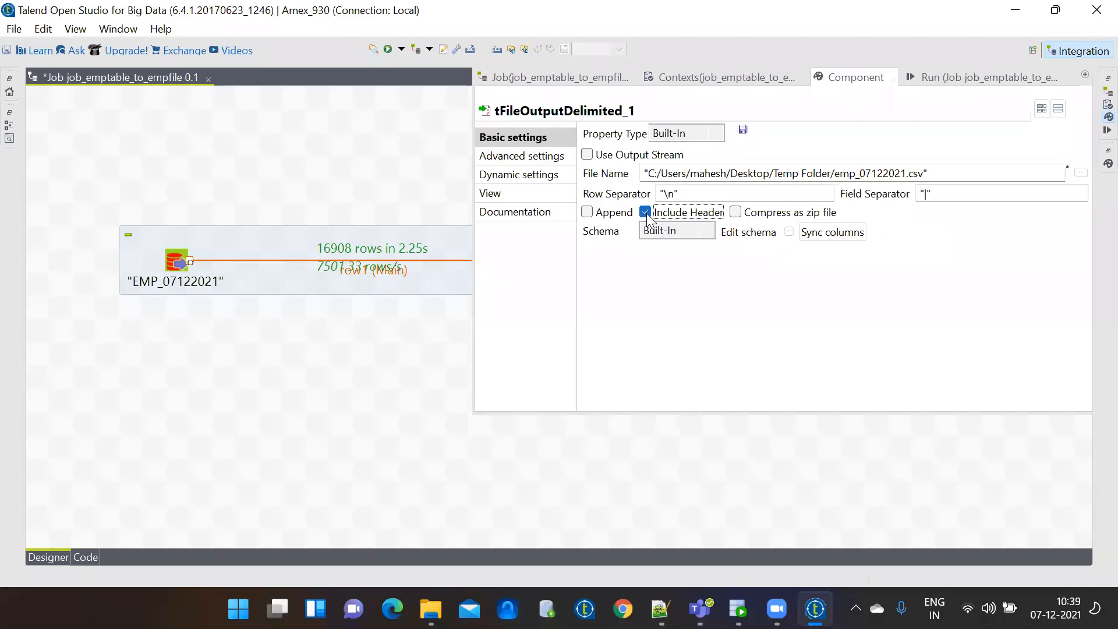
left_click(647, 214)
Run the job without a header, writing 16908 rows in 2.63s.
left_click(942, 72)
left_click(615, 153)
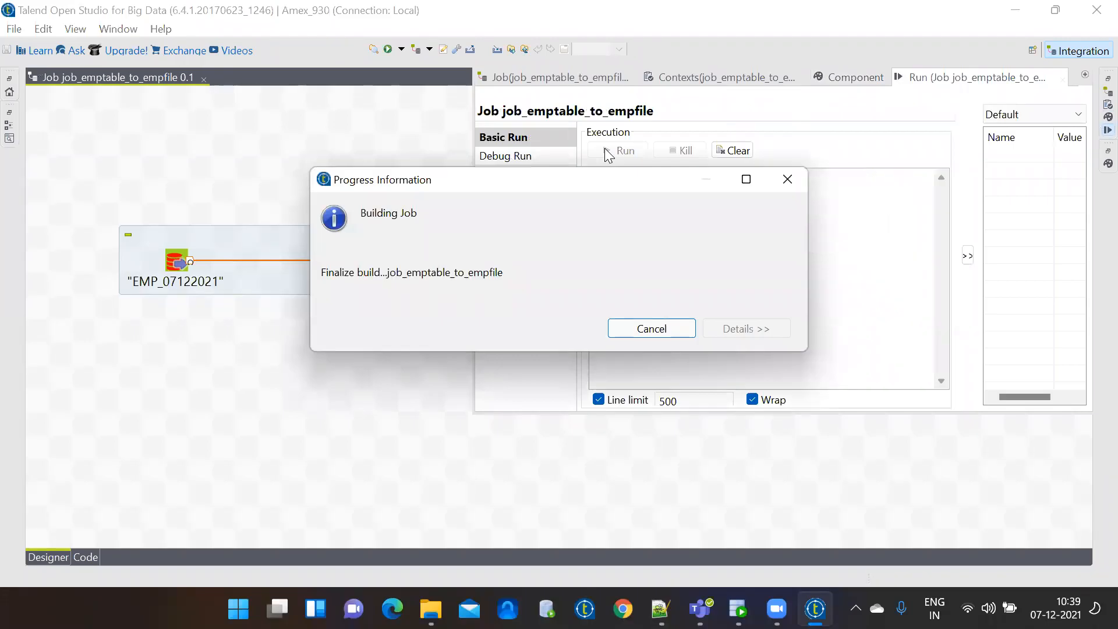
left_click(370, 335)
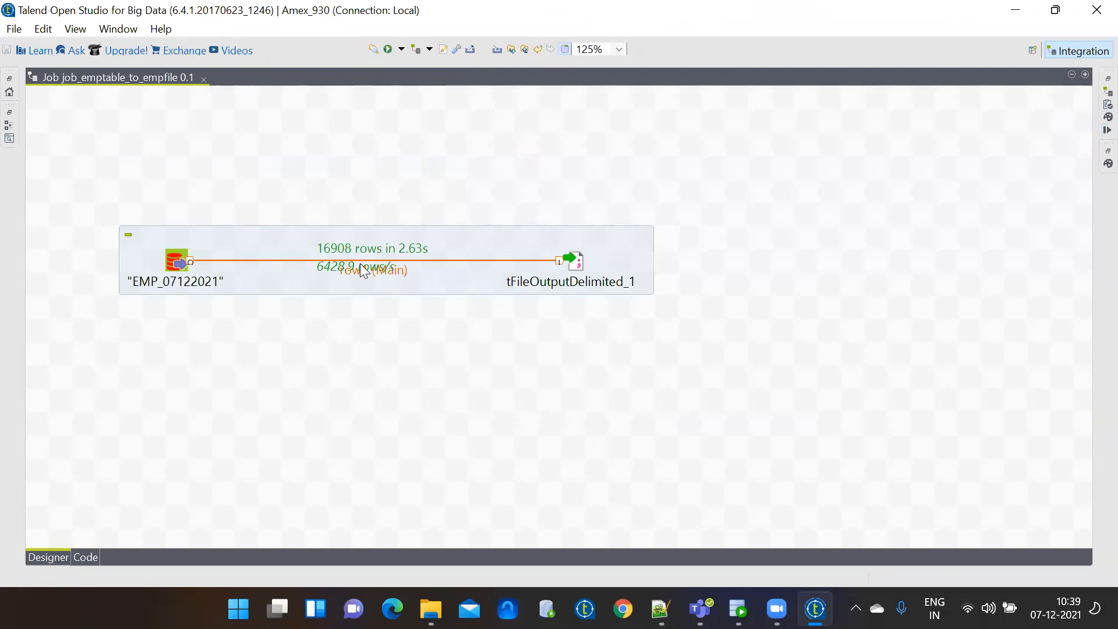
Reload emp_07122021.csv and scroll to the bottom to verify 16,909 headerless lines.
left_click(661, 609)
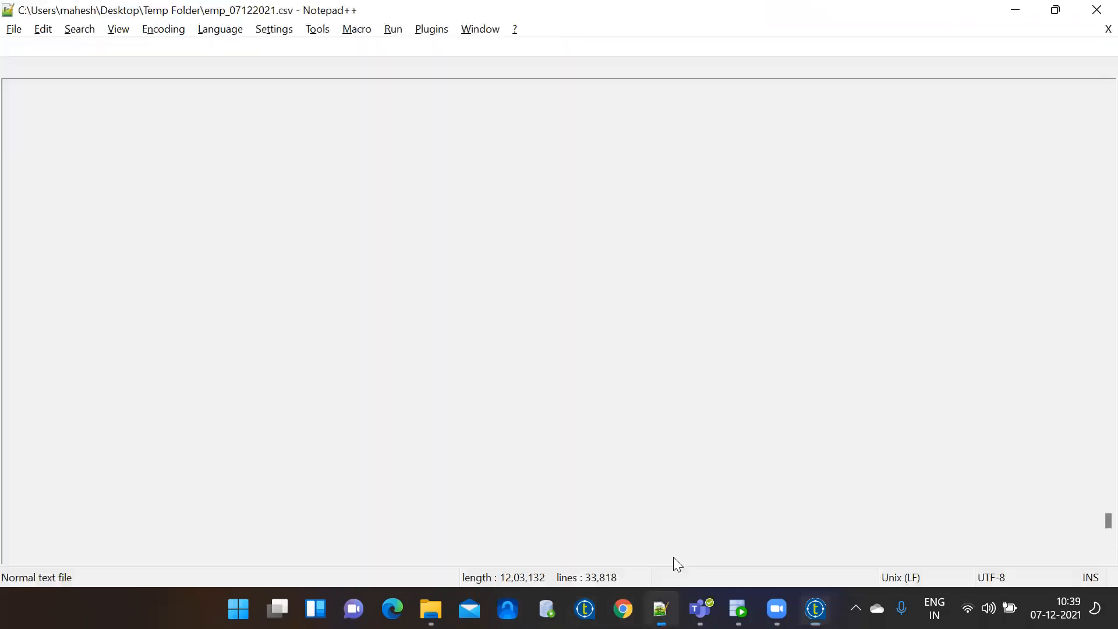
left_click(618, 373)
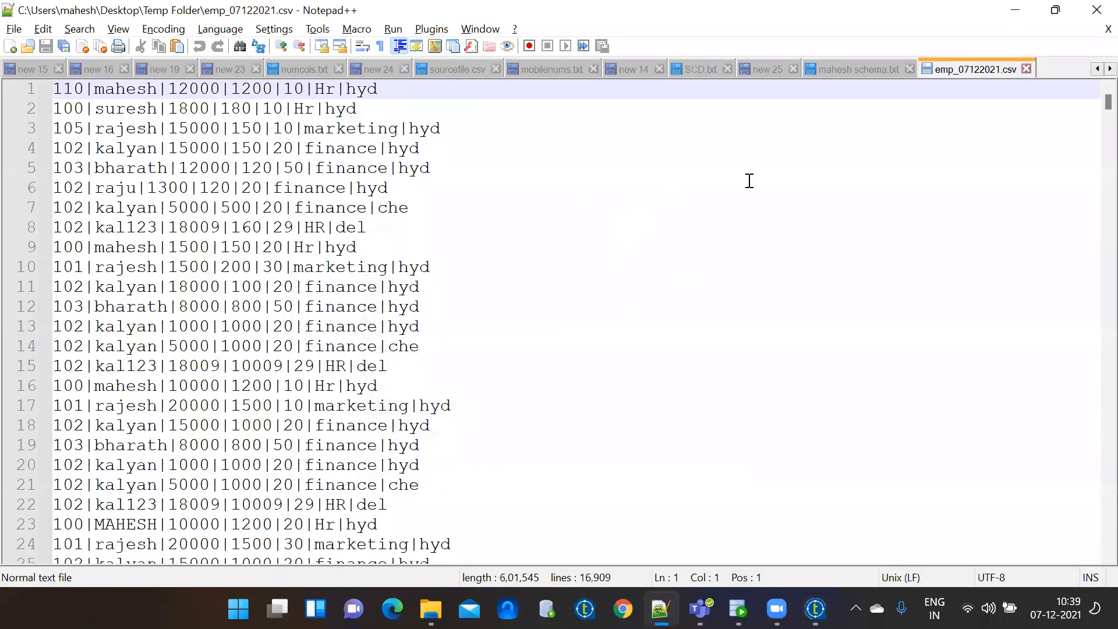
left_click_drag(1093, 105, 1092, 534)
left_click(1091, 557)
left_click(1091, 558)
left_click(1091, 557)
left_click(1091, 558)
left_click(1091, 558)
left_click(1091, 557)
left_click(1091, 557)
left_click(1091, 558)
scroll(1092, 559, "down", 6)
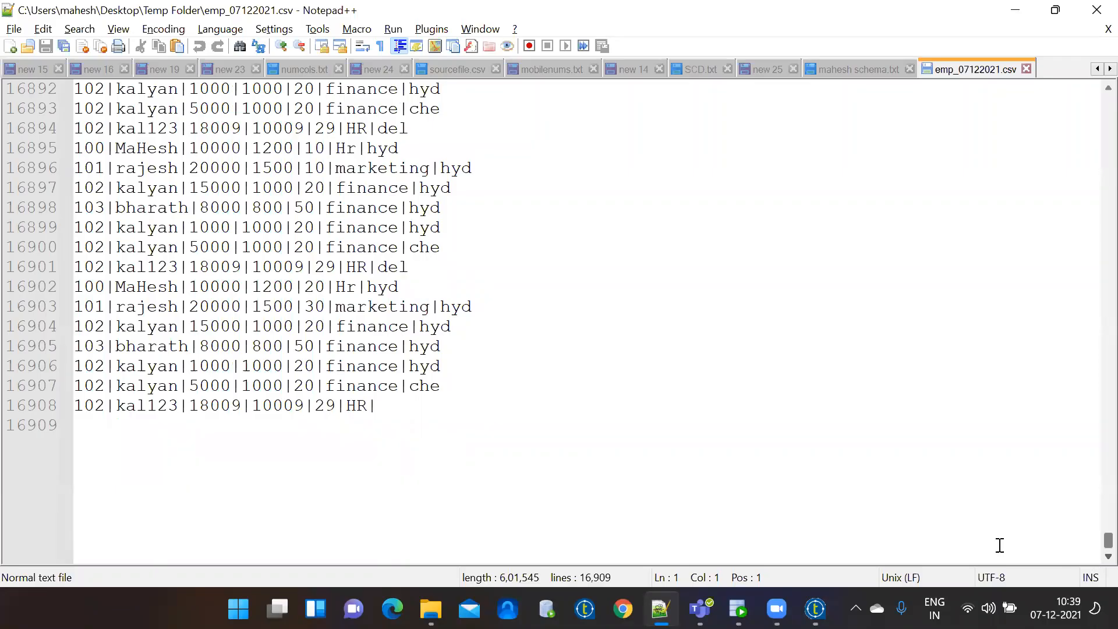
left_click(816, 608)
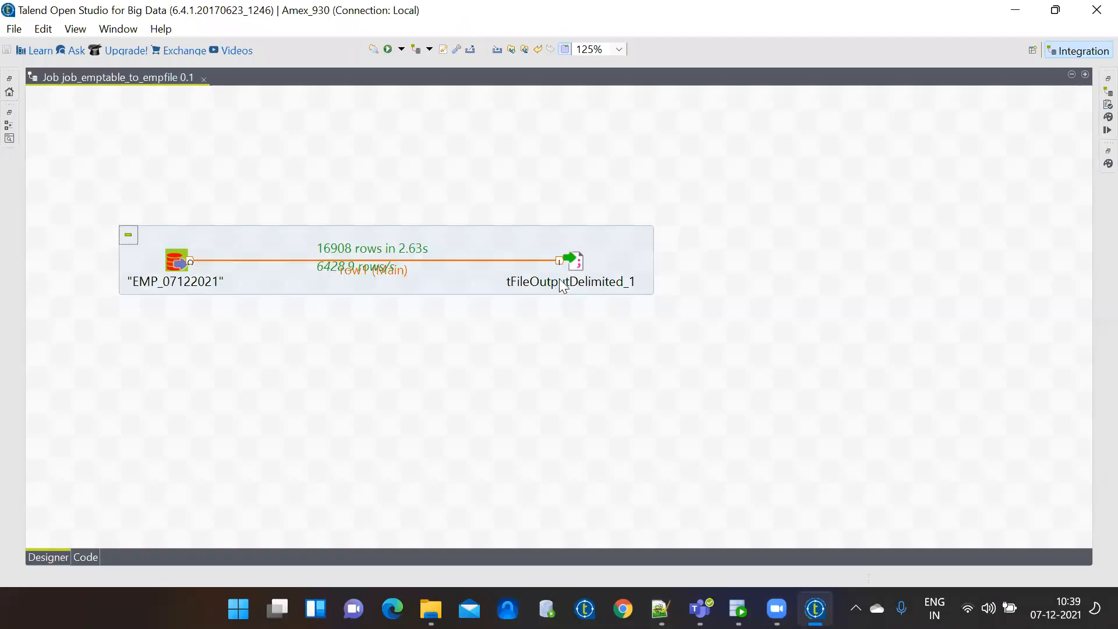
Tick Include Header on tFileOutputDelimited_1 and rerun the job, writing 16908 rows.
double_click(574, 261)
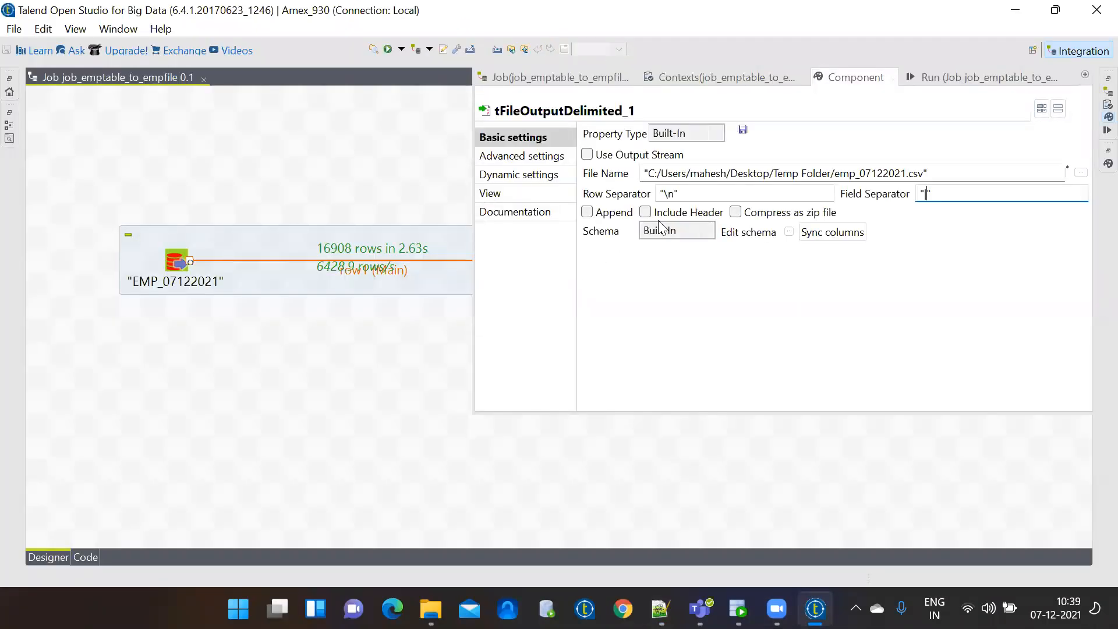
left_click(646, 213)
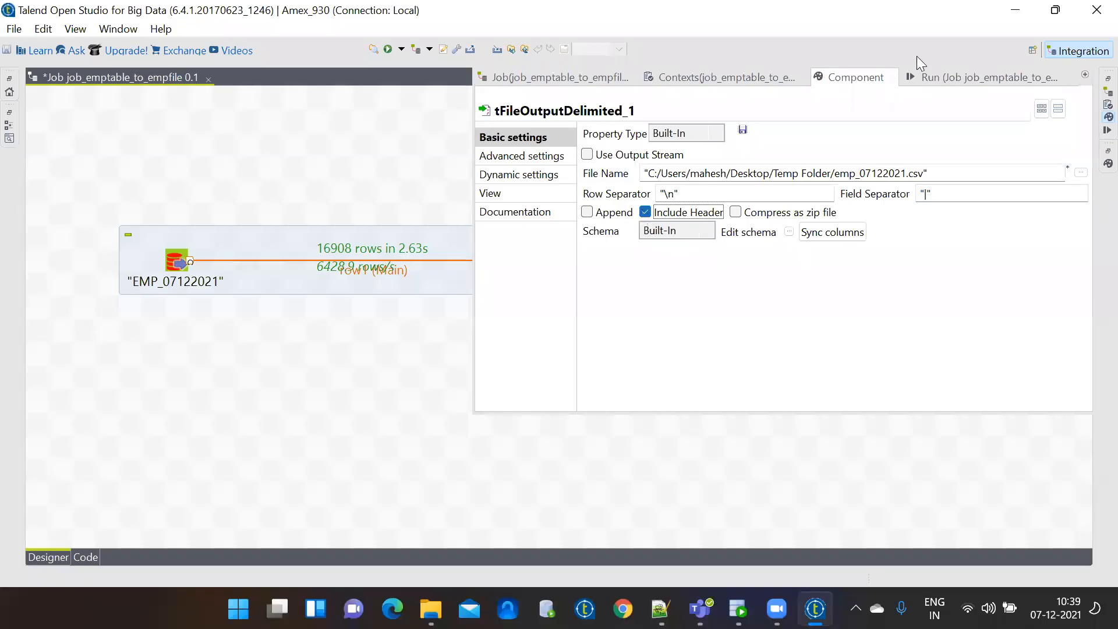
left_click(936, 76)
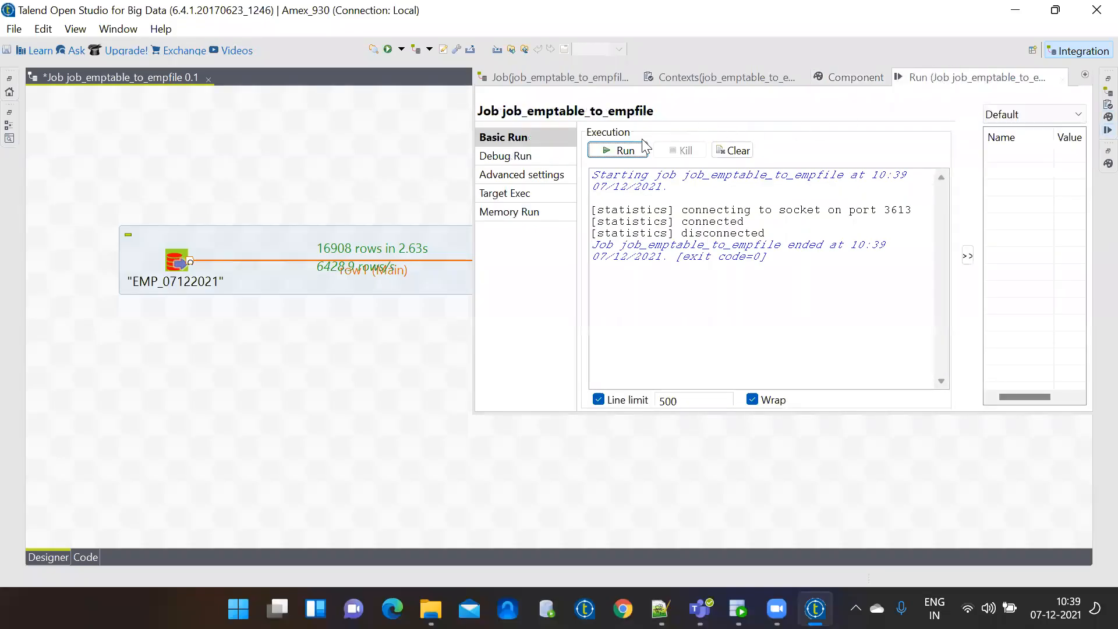
left_click(613, 153)
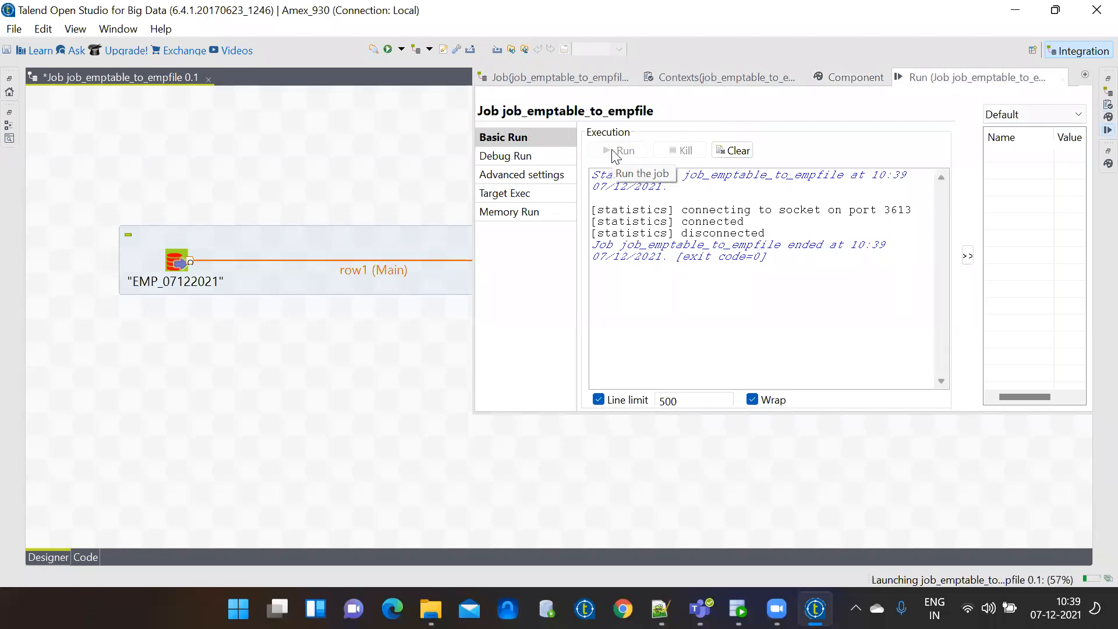
left_click(356, 377)
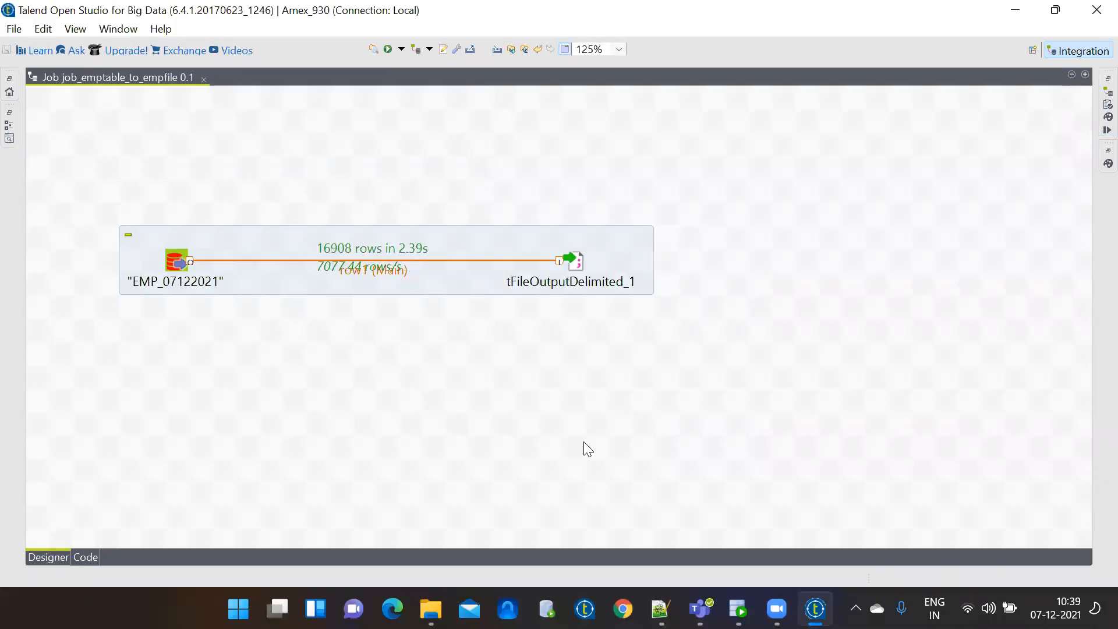
Reload emp_07122021.csv in Notepad++ to see the header line again, then minimize it.
left_click(660, 608)
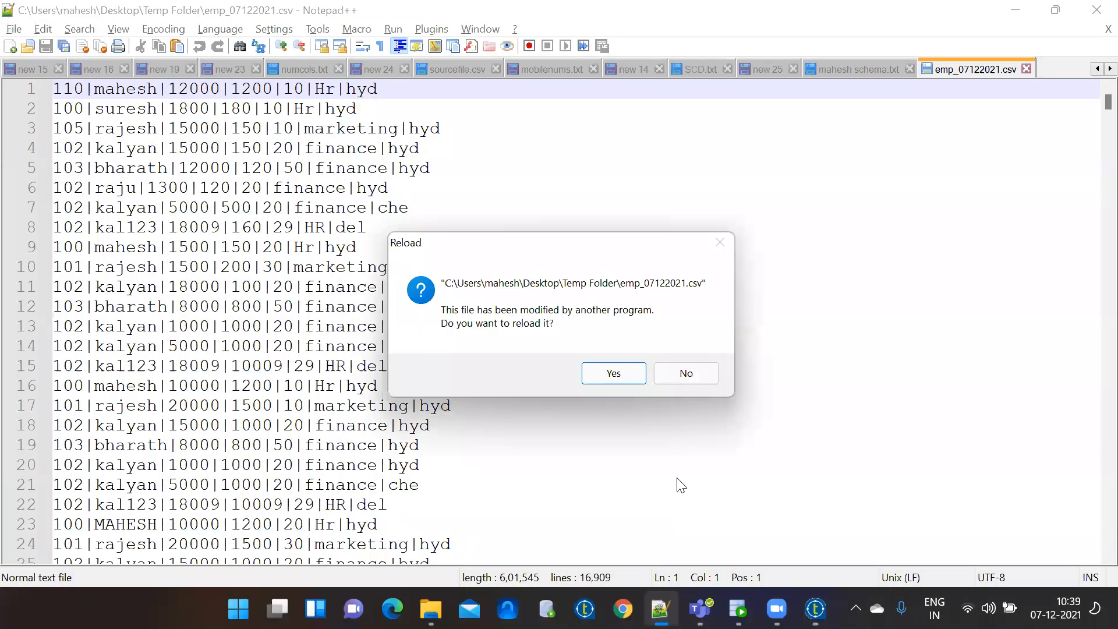
left_click(627, 375)
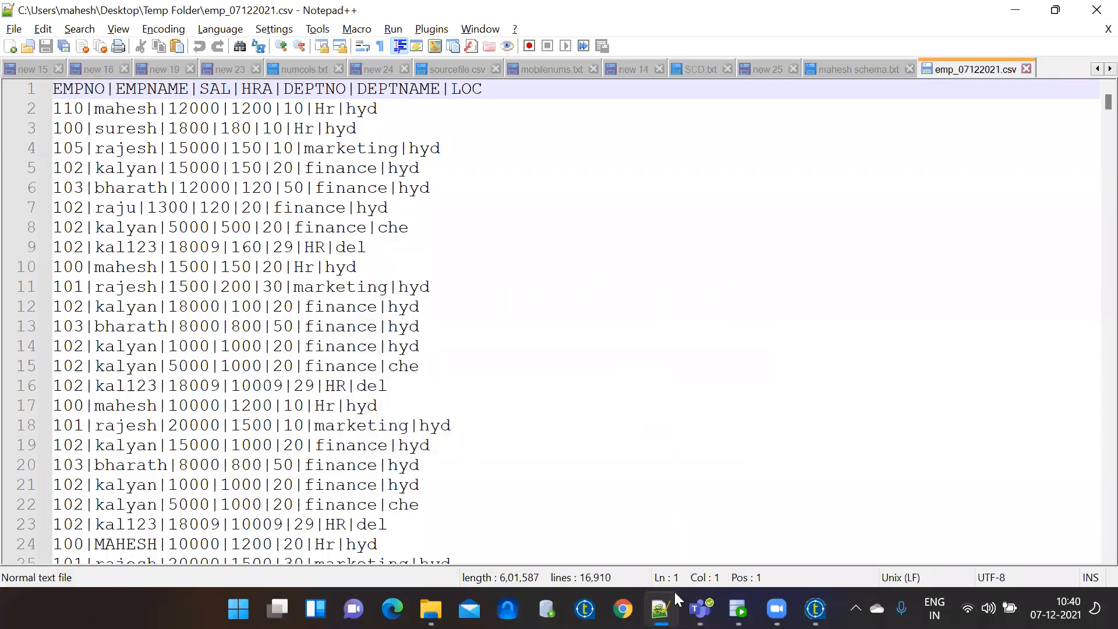
left_click(676, 541)
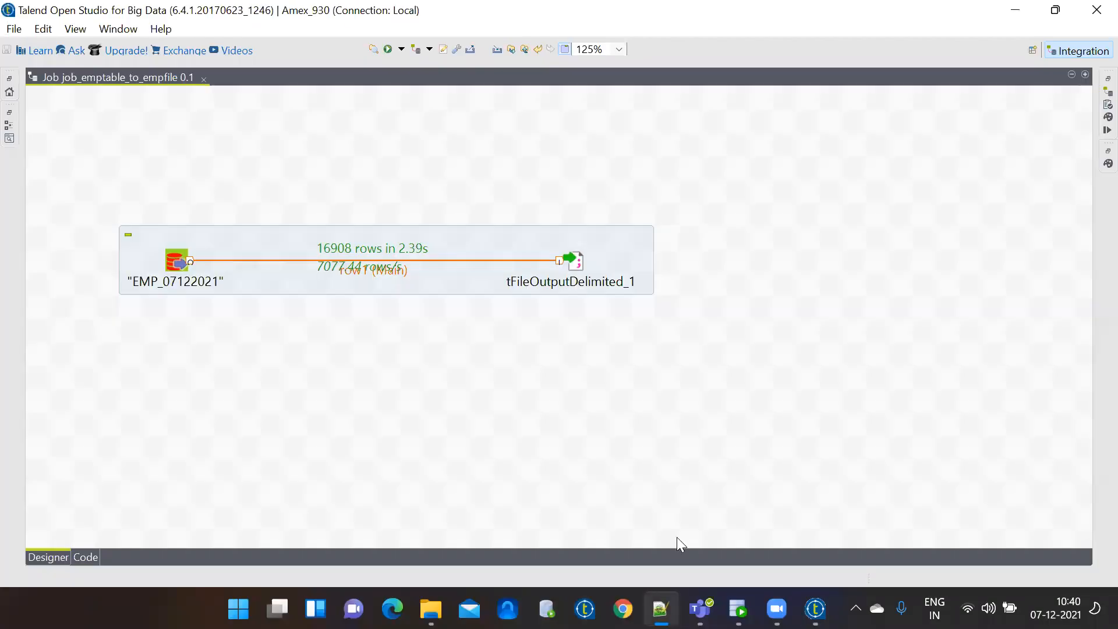
Enable the Append option on tFileOutputDelimited_1 so output is added to the existing file.
double_click(577, 259)
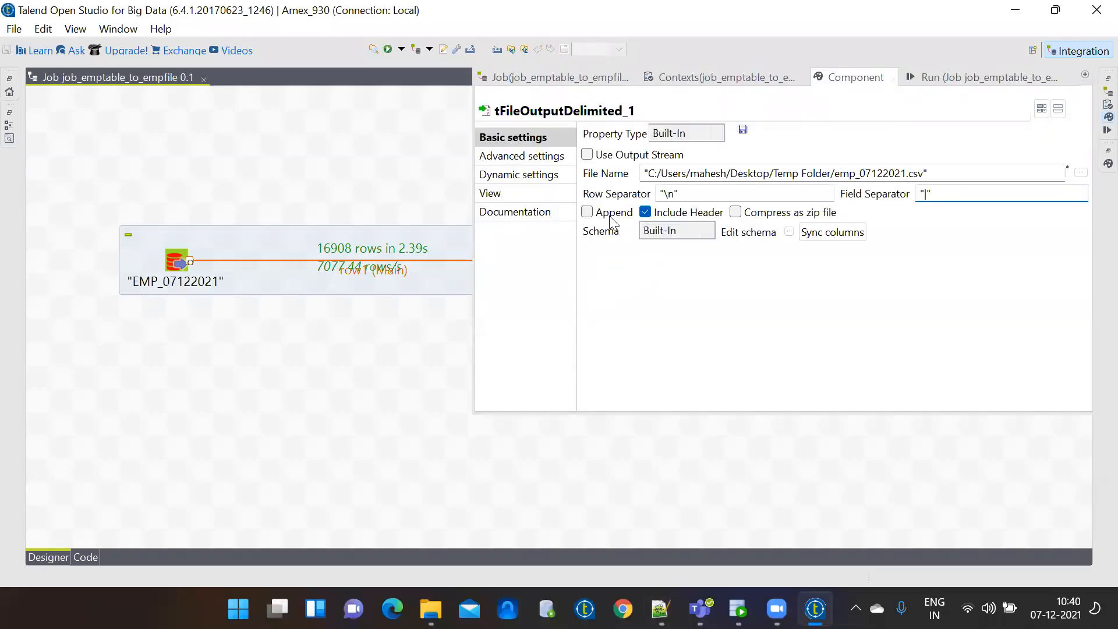
left_click(609, 218)
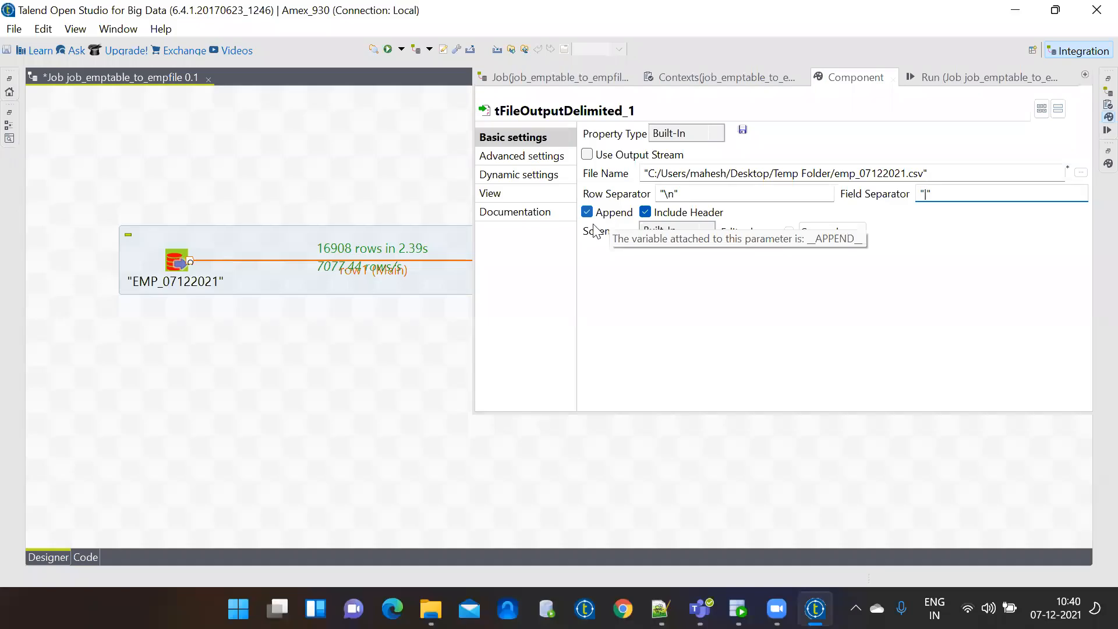
left_click(360, 352)
Run the job again to append another 16908 rows, then close the job editor.
left_click(390, 52)
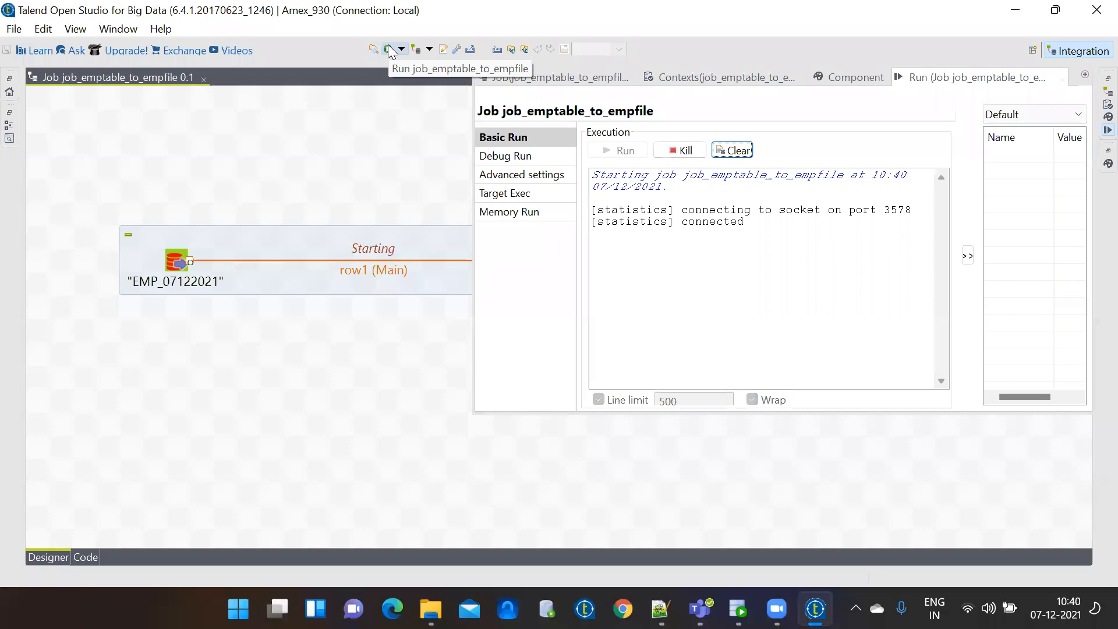
left_click(325, 359)
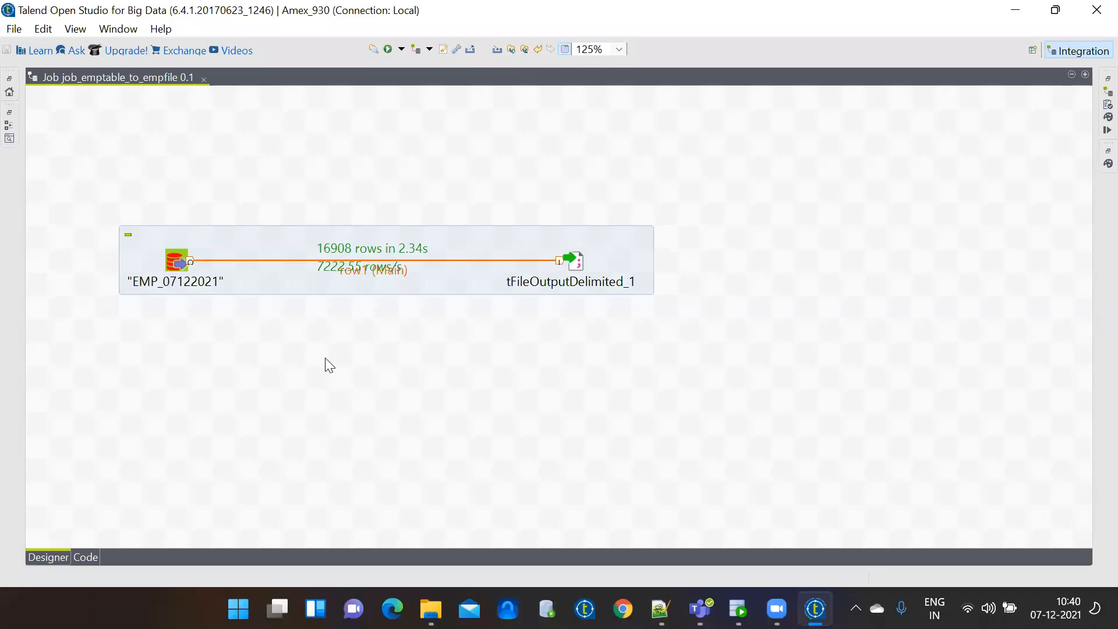
left_click(202, 77)
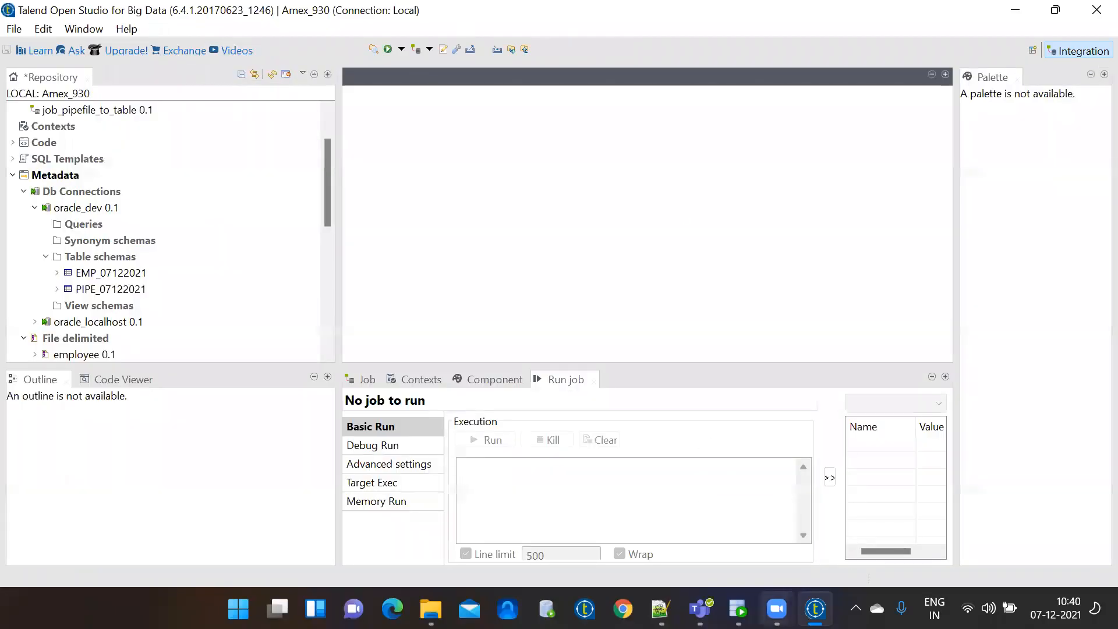
Minimize Talend to show emp_07122021 (1,175 KB, modified 10:40) in Temp Folder.
left_click(777, 609)
left_click(805, 537)
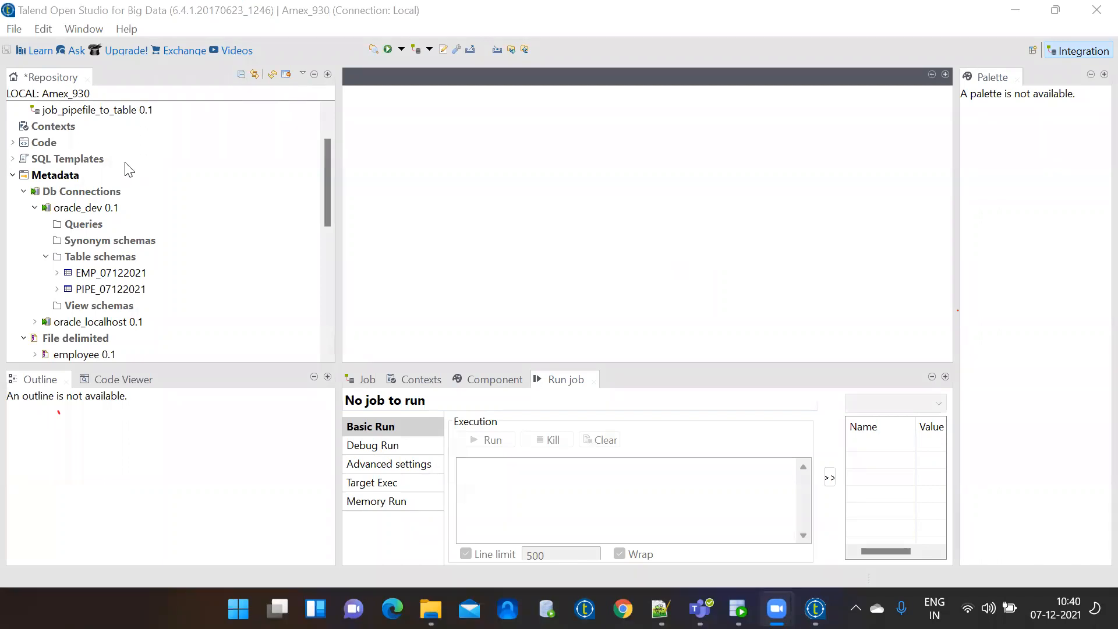
left_click(328, 121)
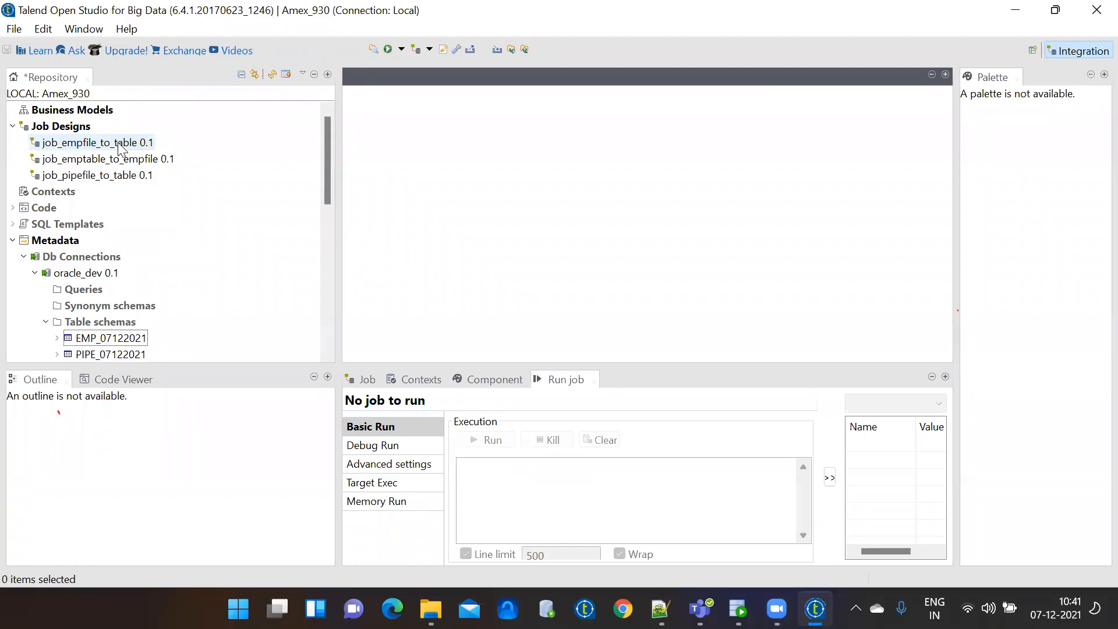
left_click(106, 3)
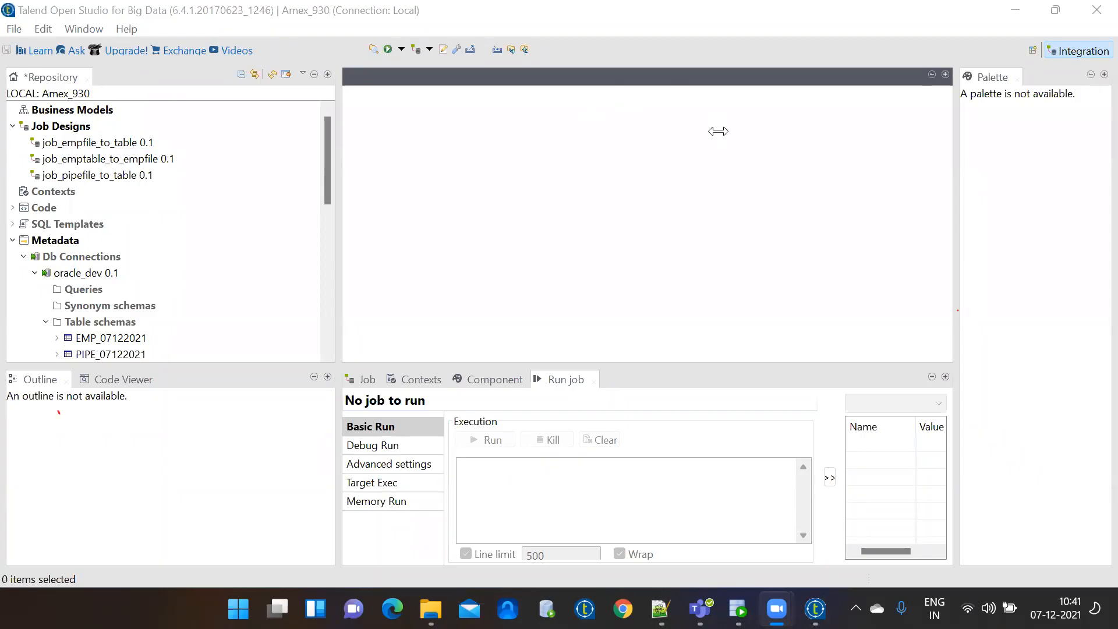
left_click(816, 609)
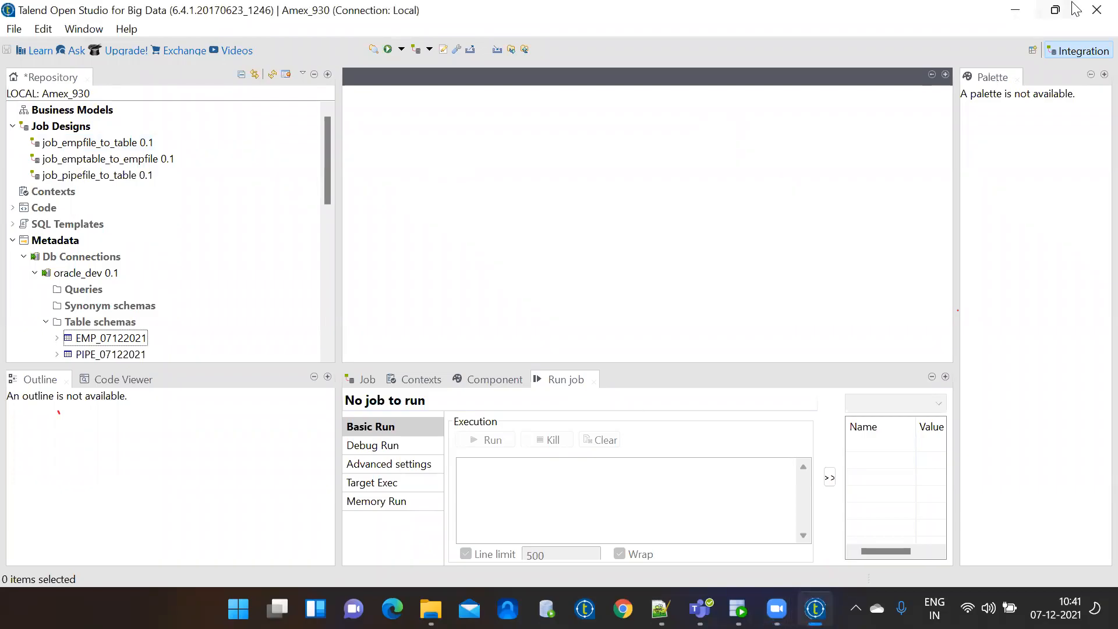
left_click(1017, 14)
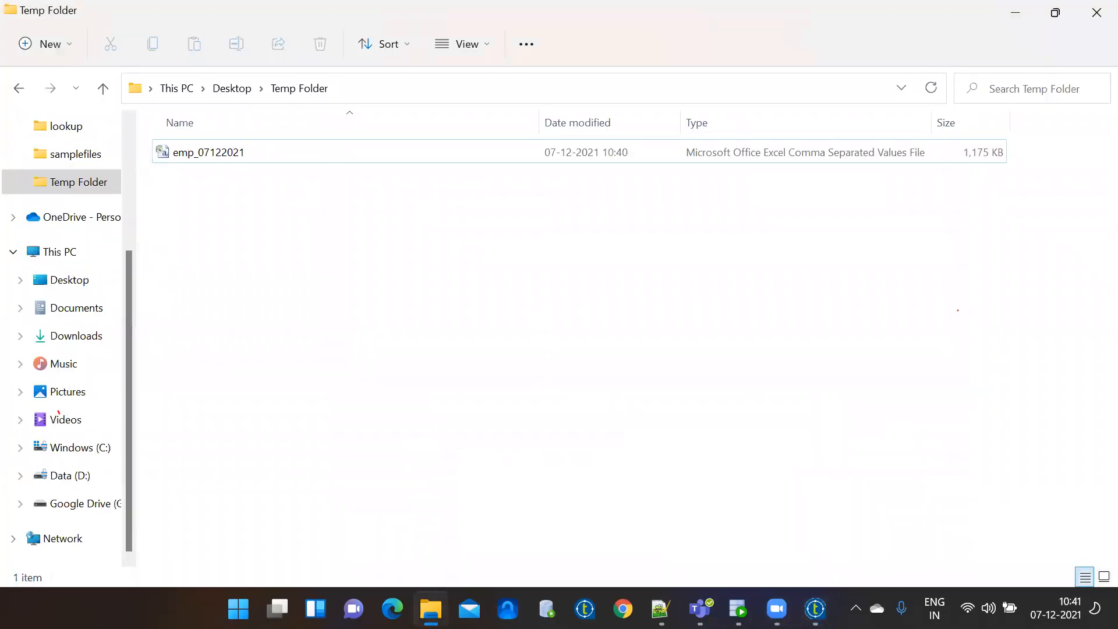
Return to the oracle_dev worksheet showing the pipe_07122021 query and its 10 fetched rows.
left_click(739, 609)
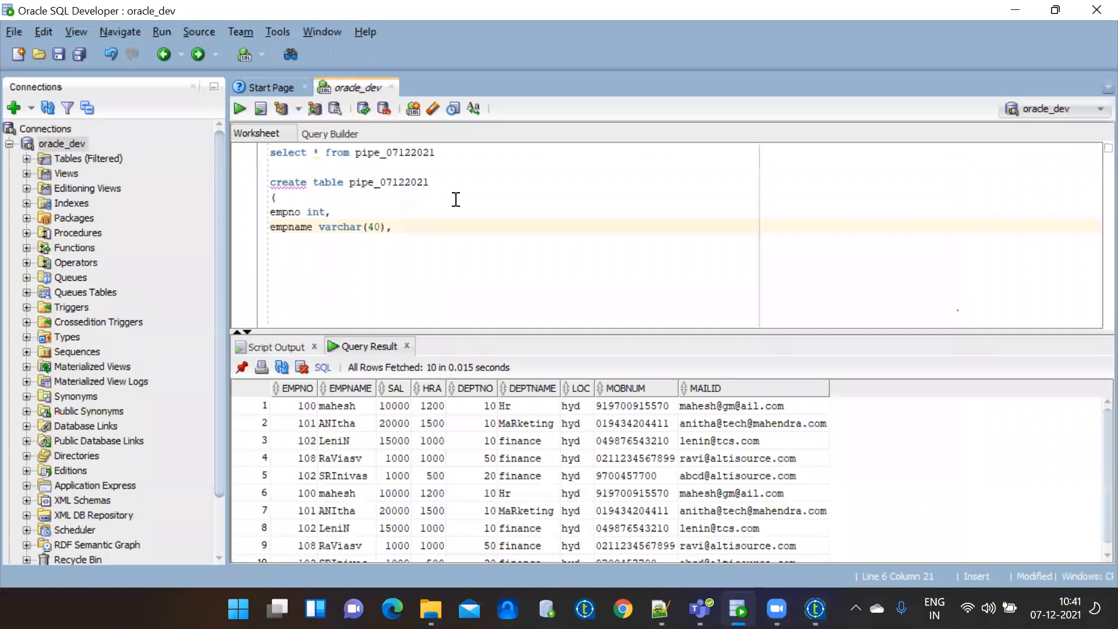
left_click(442, 155)
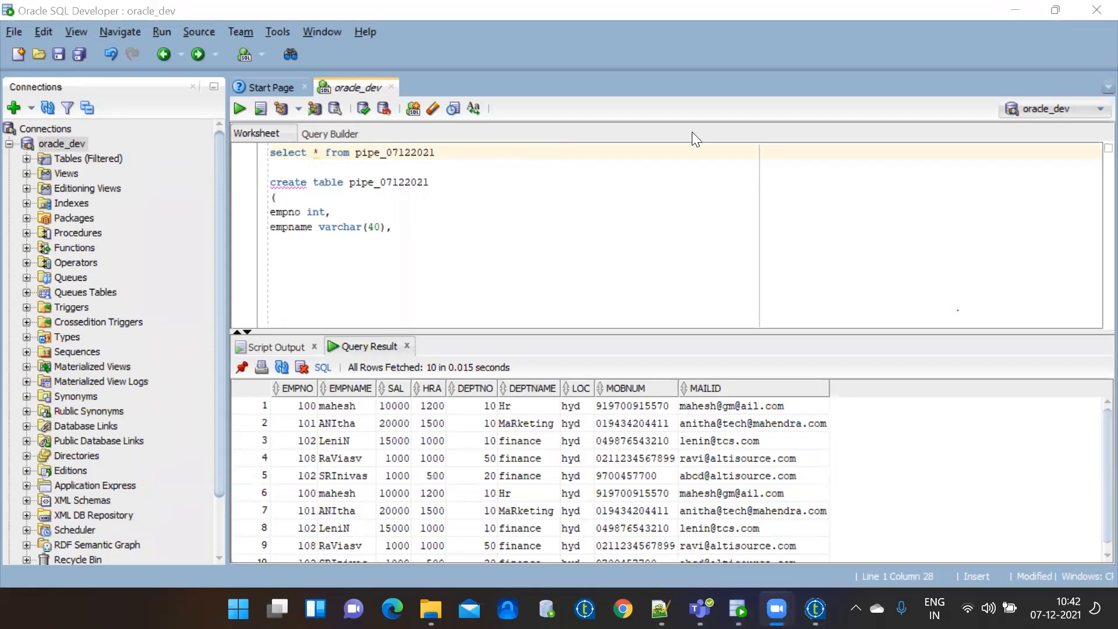
left_click(552, 295)
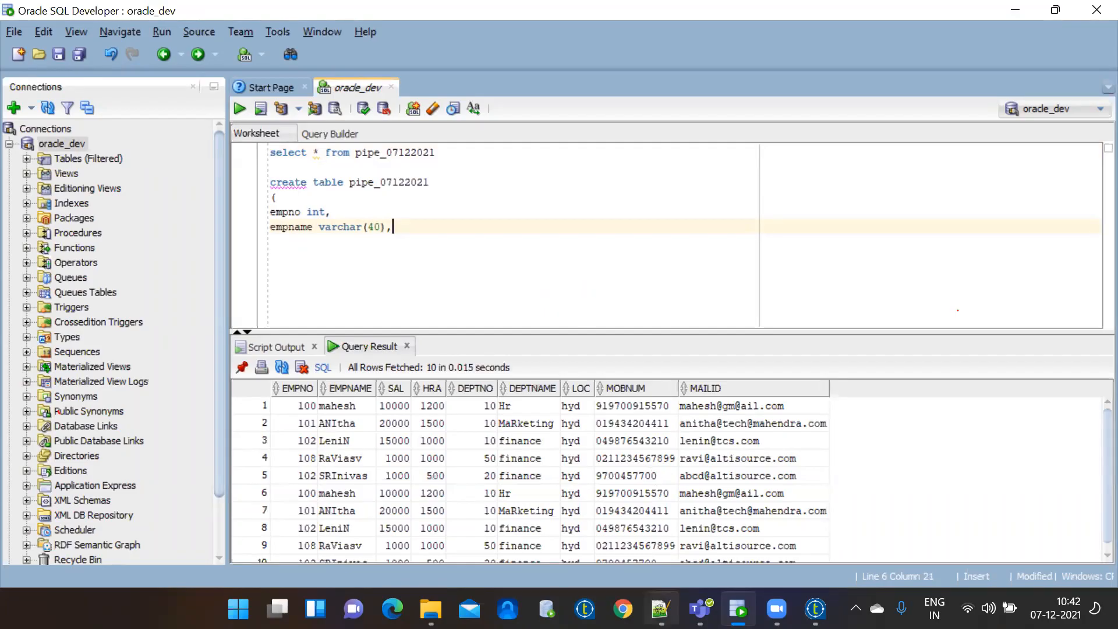
In a maximized Chrome window, search 'oracle uninstall windows 10' and read Oracle's deinstall documentation.
left_click(623, 609)
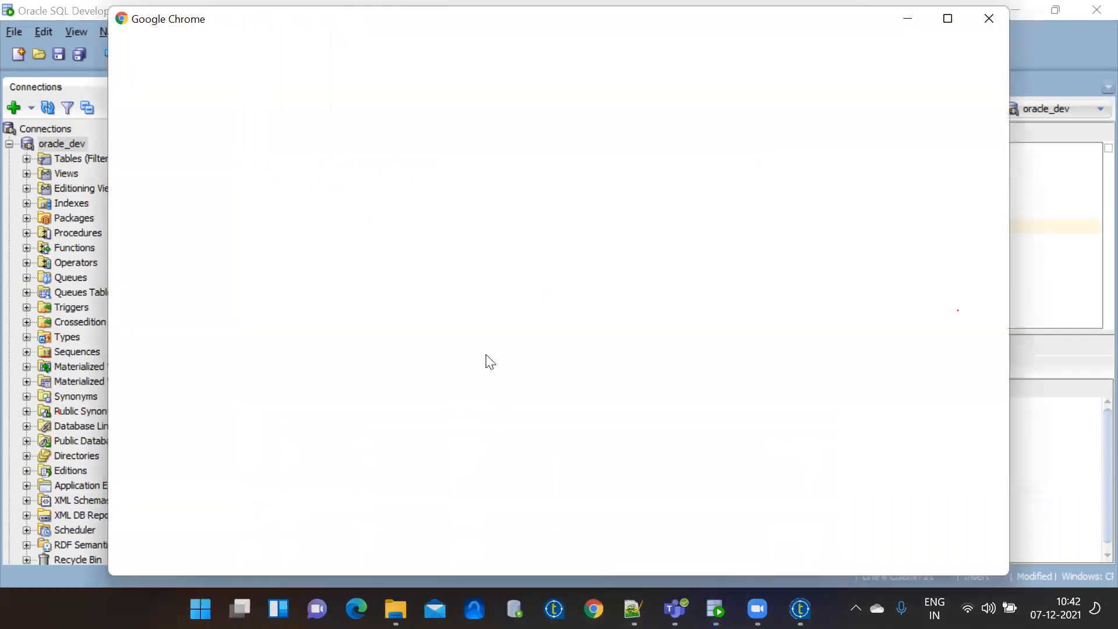
left_click(947, 18)
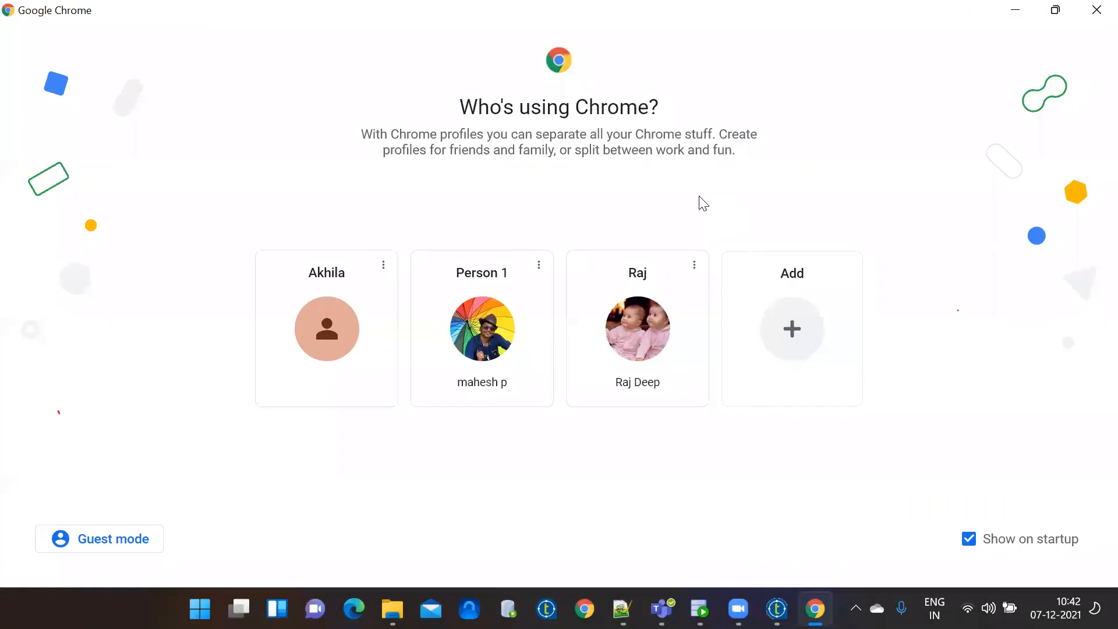
left_click(478, 317)
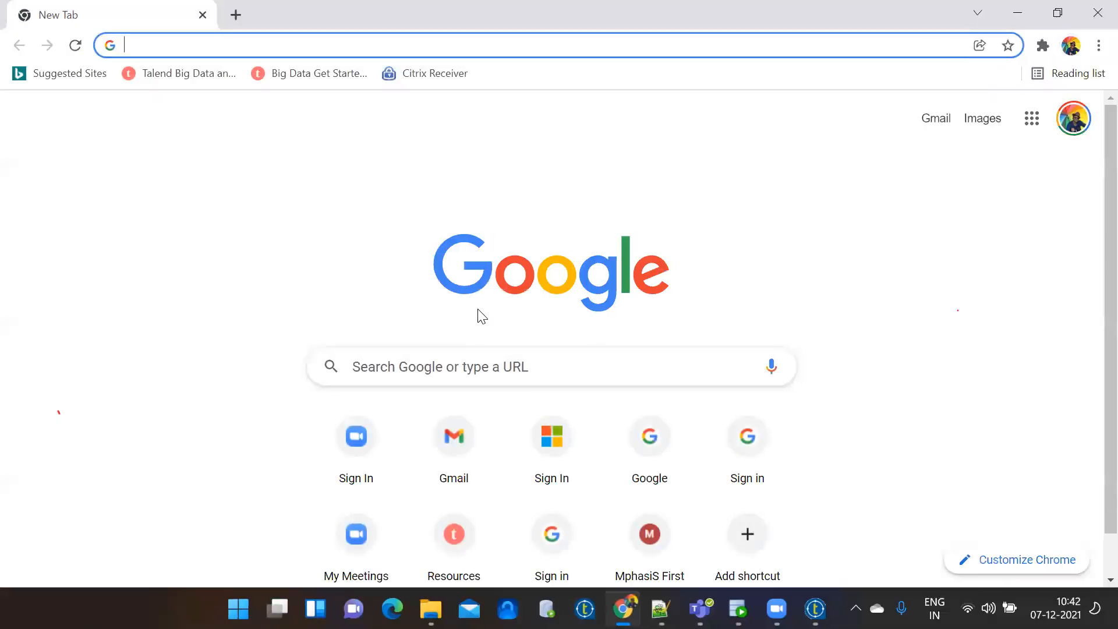
type("orcale ")
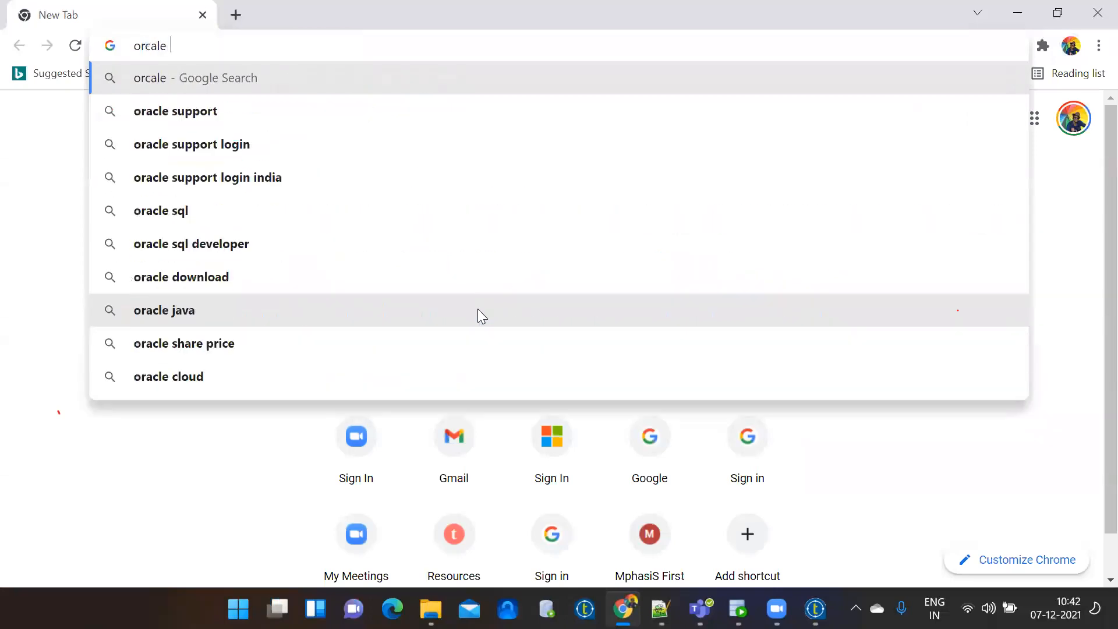
type("uninstall")
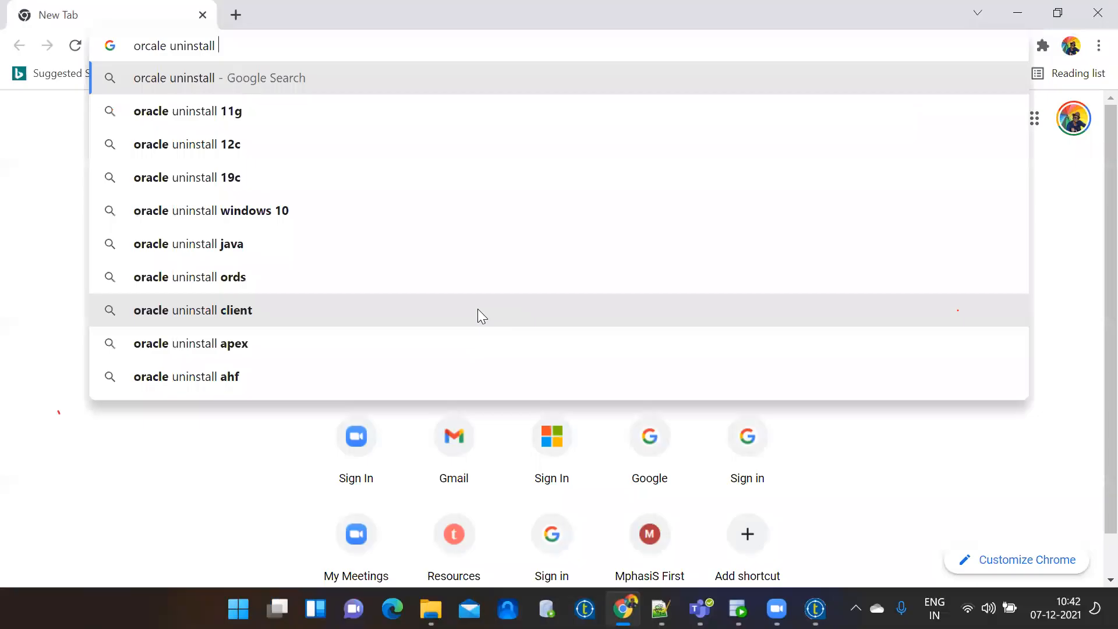
left_click(358, 210)
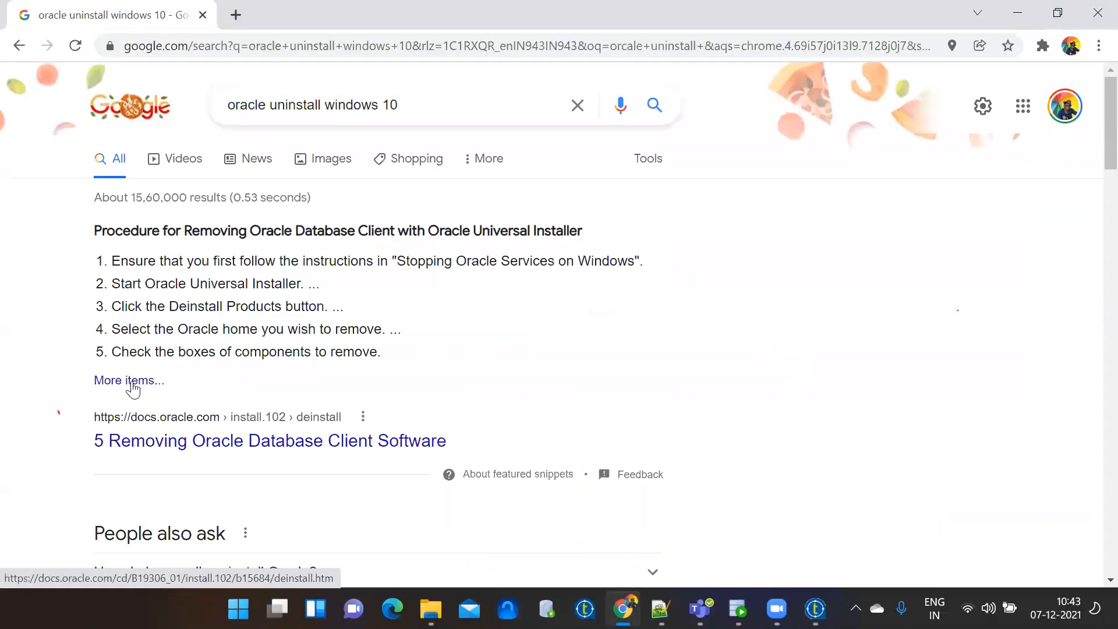
left_click(132, 385)
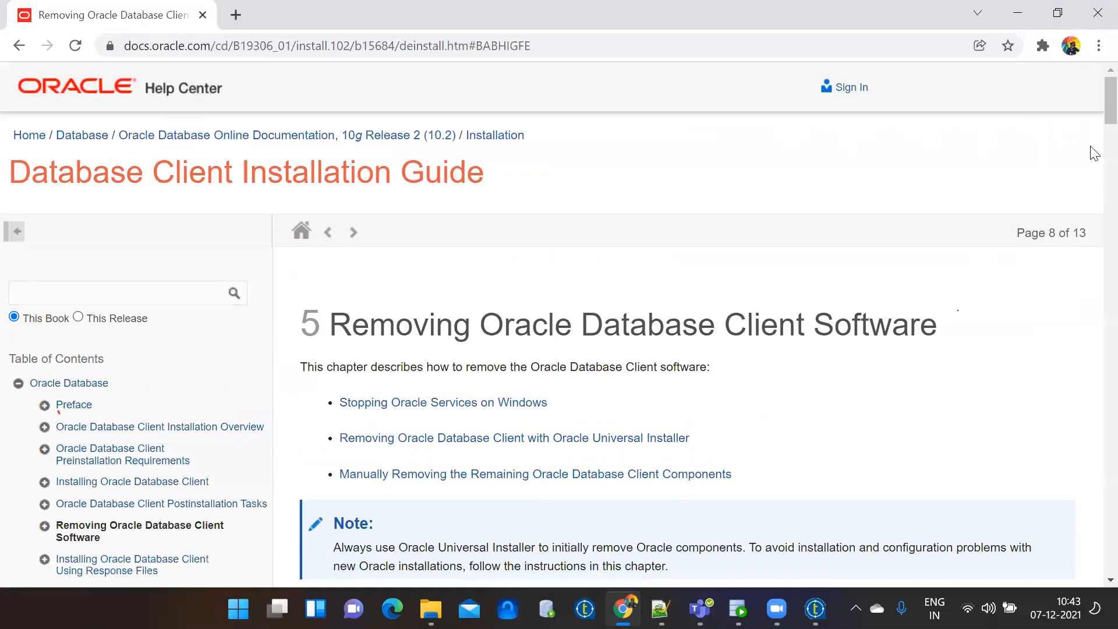
scroll(1094, 130, "down", 3)
left_click_drag(1093, 125, 1094, 245)
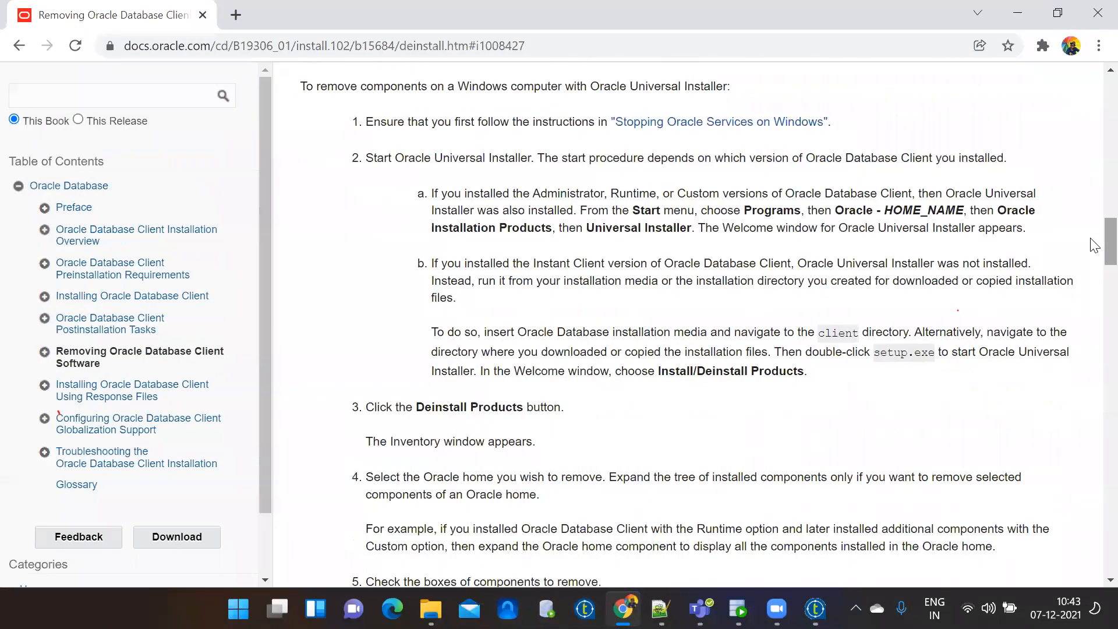
Search 'remove oracle completely windows' and open Super User's 'How do I completely remove Oracle 11g?'.
left_click(22, 48)
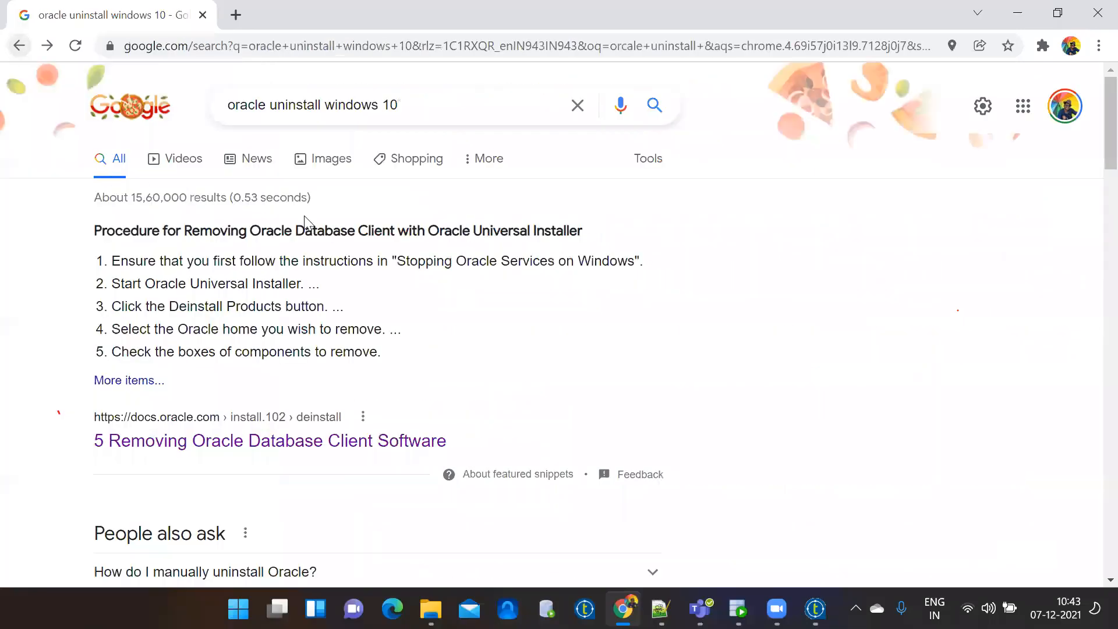
left_click(428, 104)
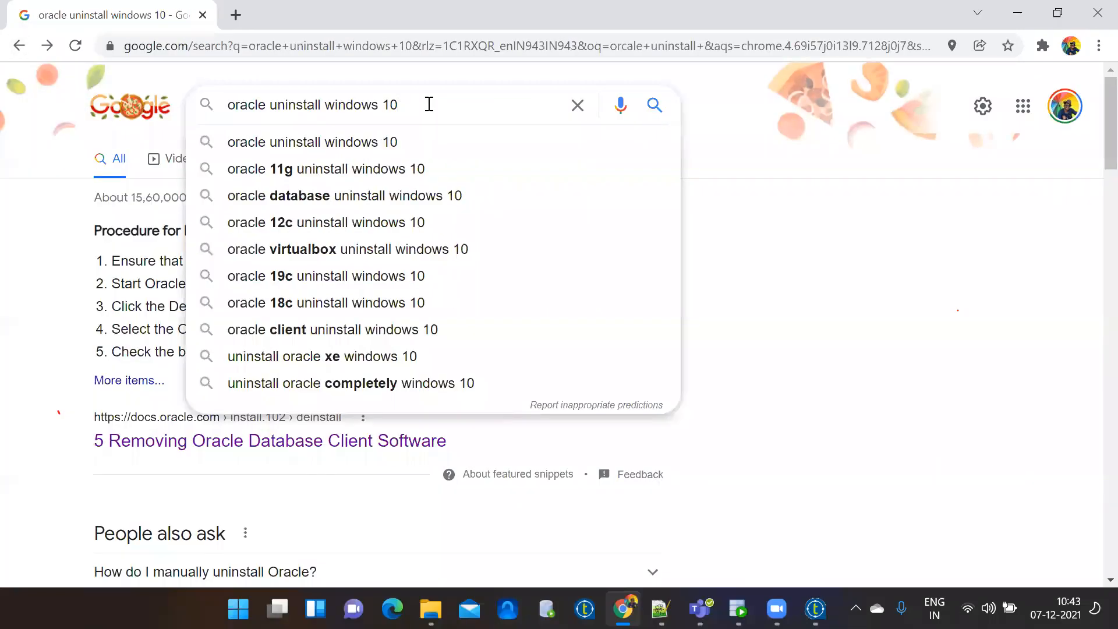
type("compl")
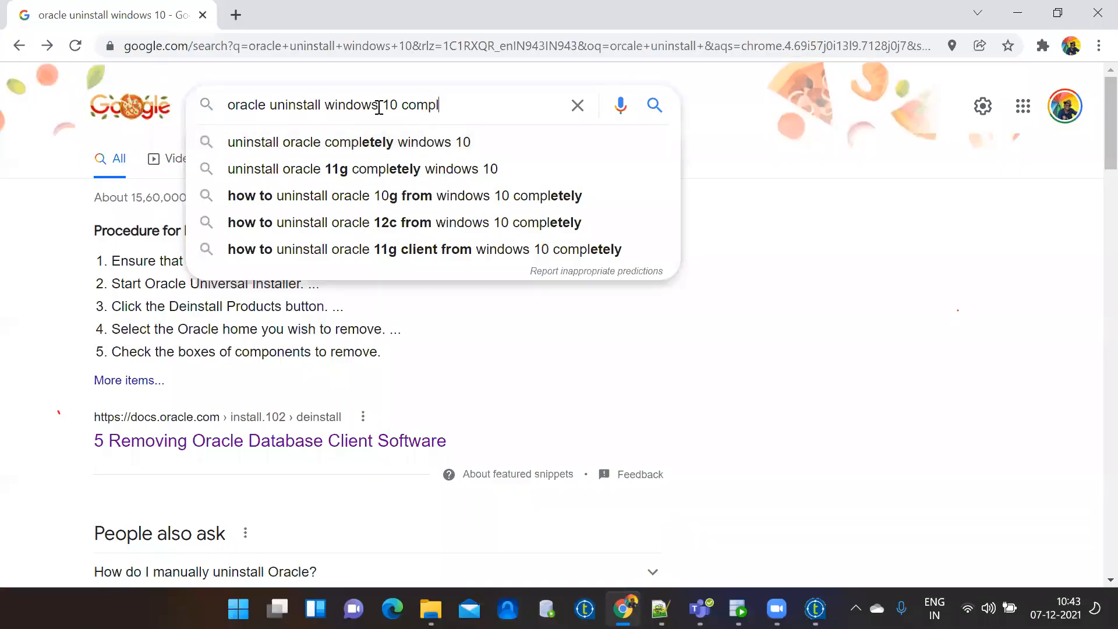
left_click(398, 105)
key("BackSpace")
key("BackSpace")
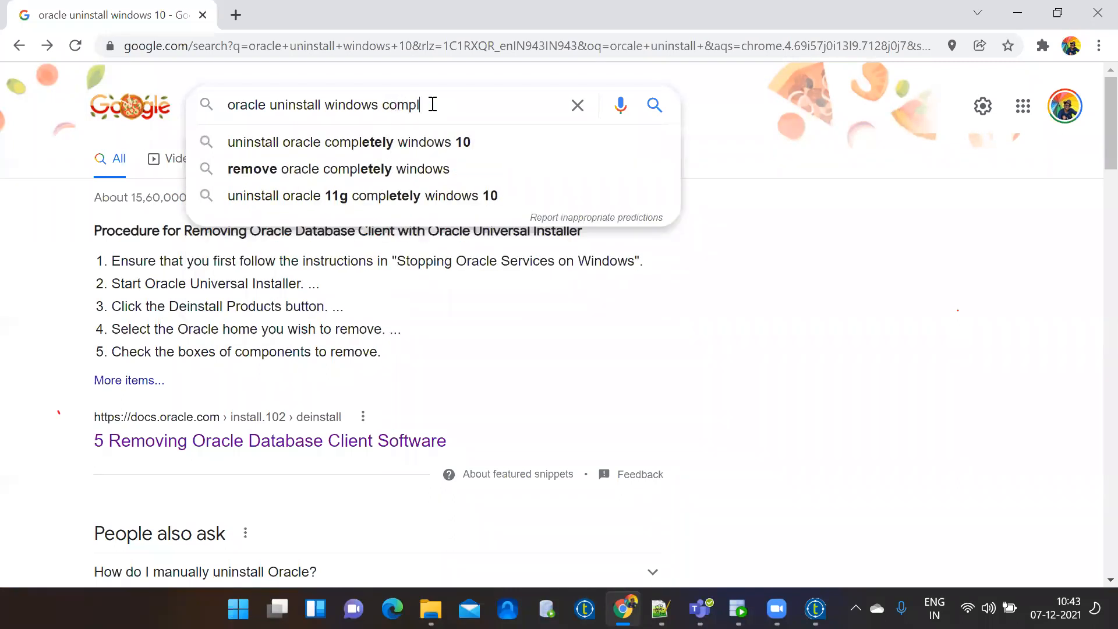
left_click(406, 174)
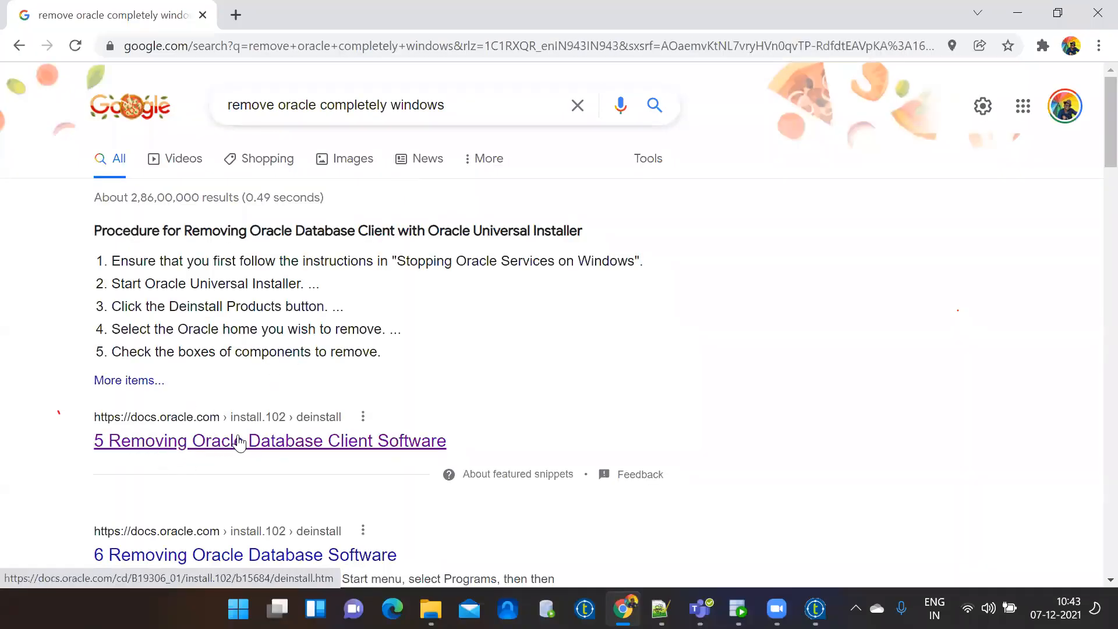
left_click_drag(1095, 136, 1094, 183)
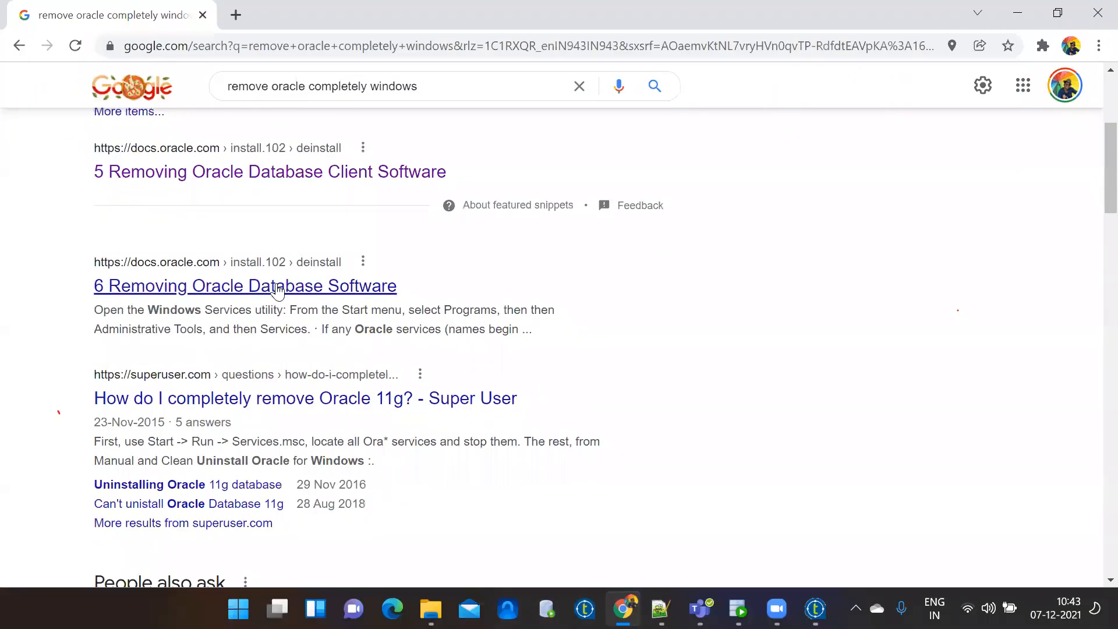
left_click(189, 401)
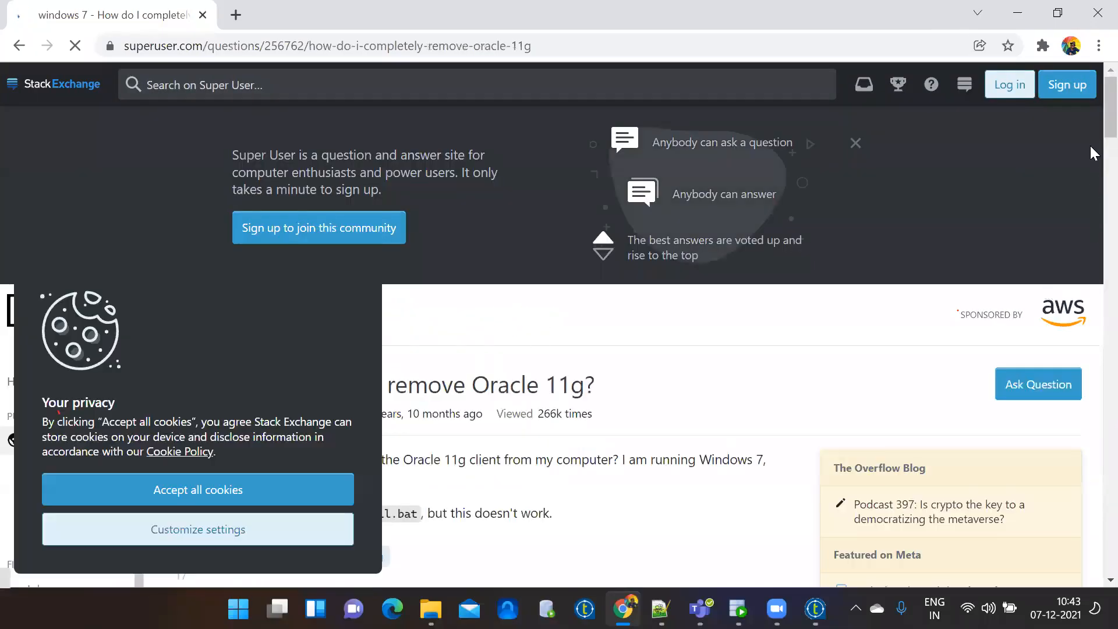
Scroll to the accepted answer and highlight the HKEY_LOCAL_MACHINE/SOFTWARE/ORACLE registry key and its explanation.
scroll(1090, 110, "down", 4)
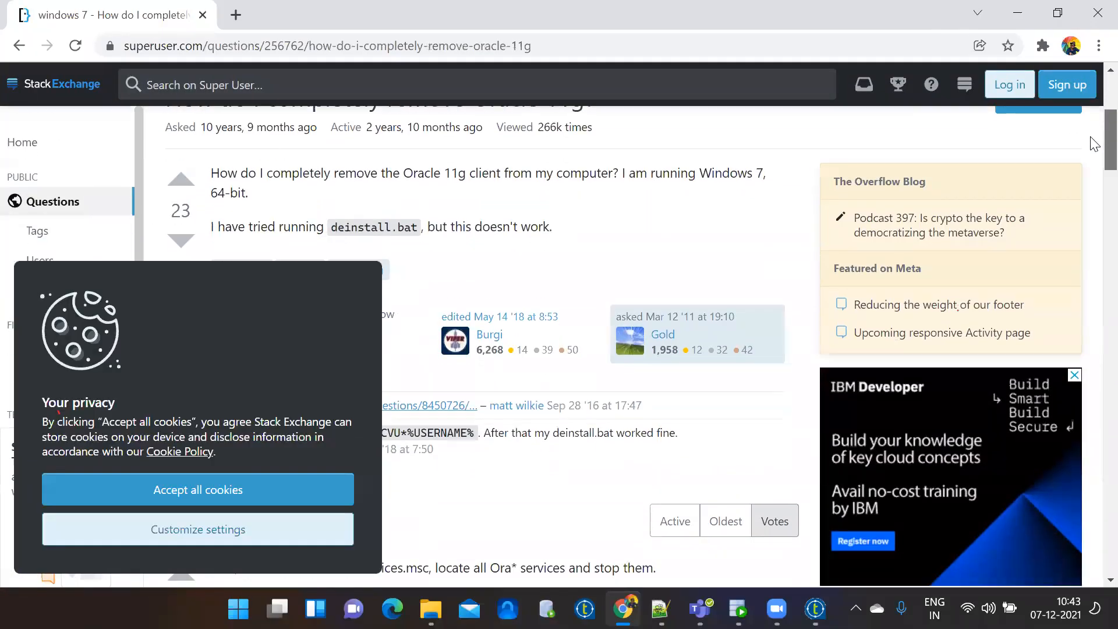
scroll(1095, 143, "down", 8)
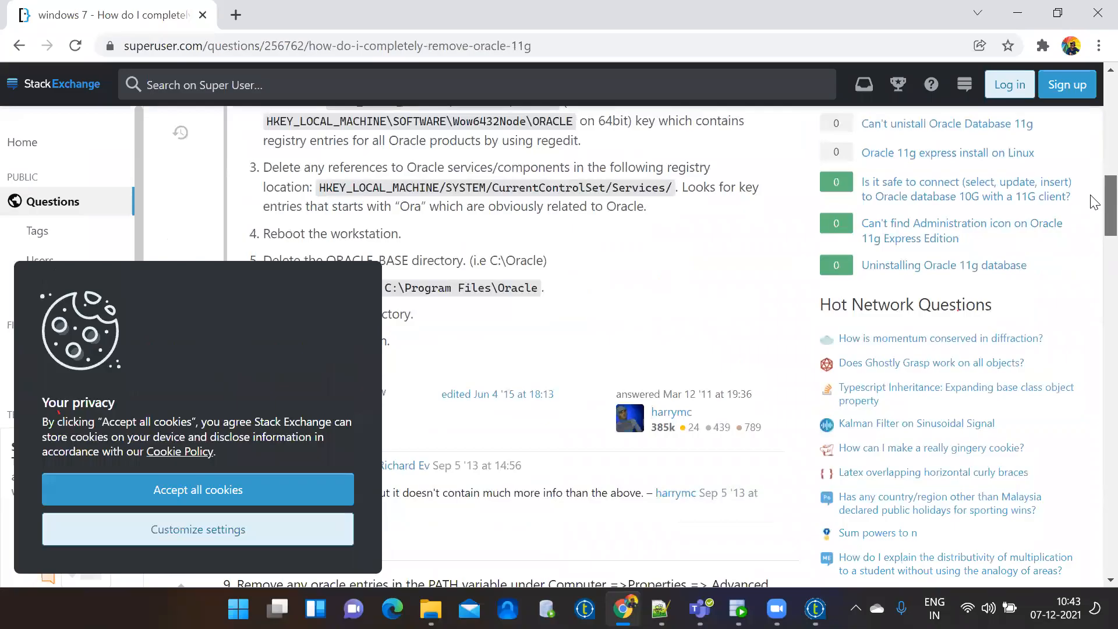
scroll(1095, 202, "up", 1)
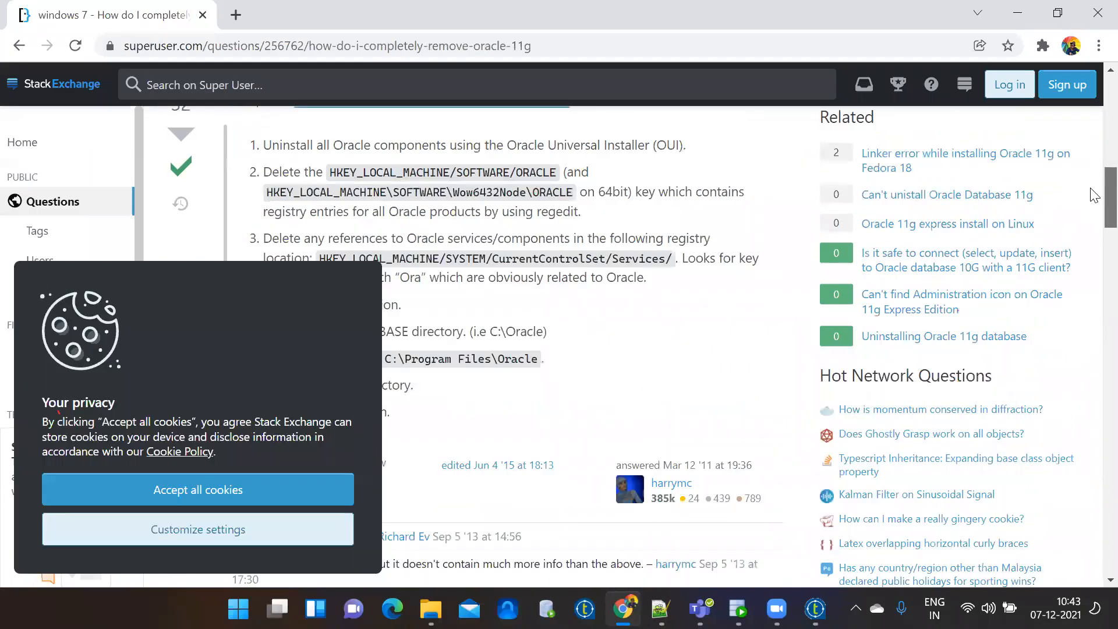
left_click_drag(330, 175, 564, 174)
left_click_drag(632, 191, 688, 219)
left_click(283, 195)
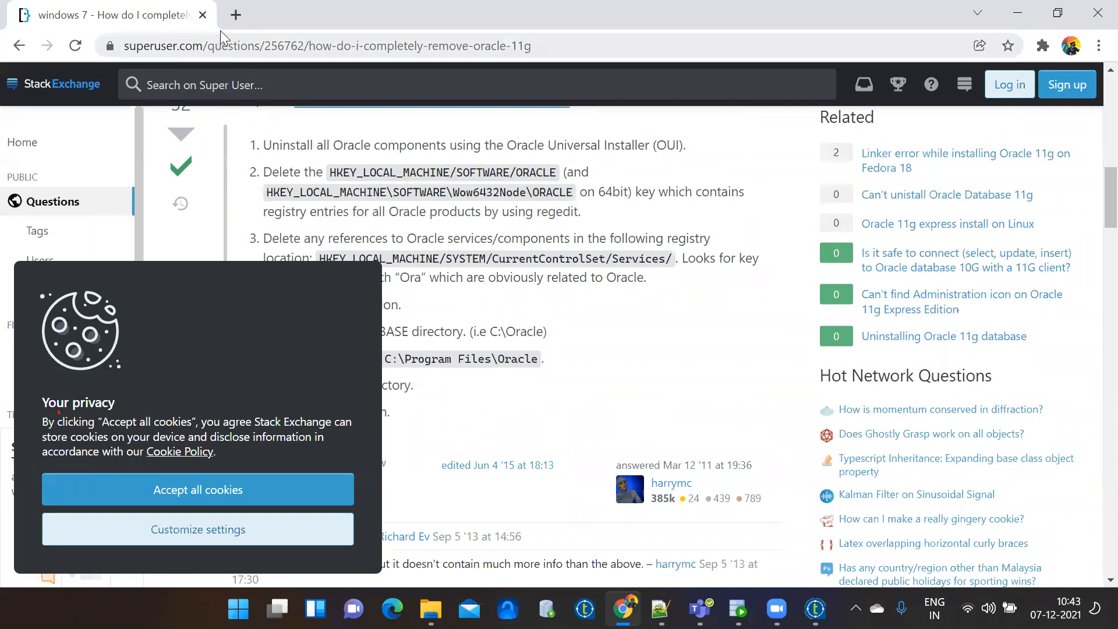
Switch back to the oracle_dev worksheet with the partial create table pipe_07122021 statement.
key("alt+Tab")
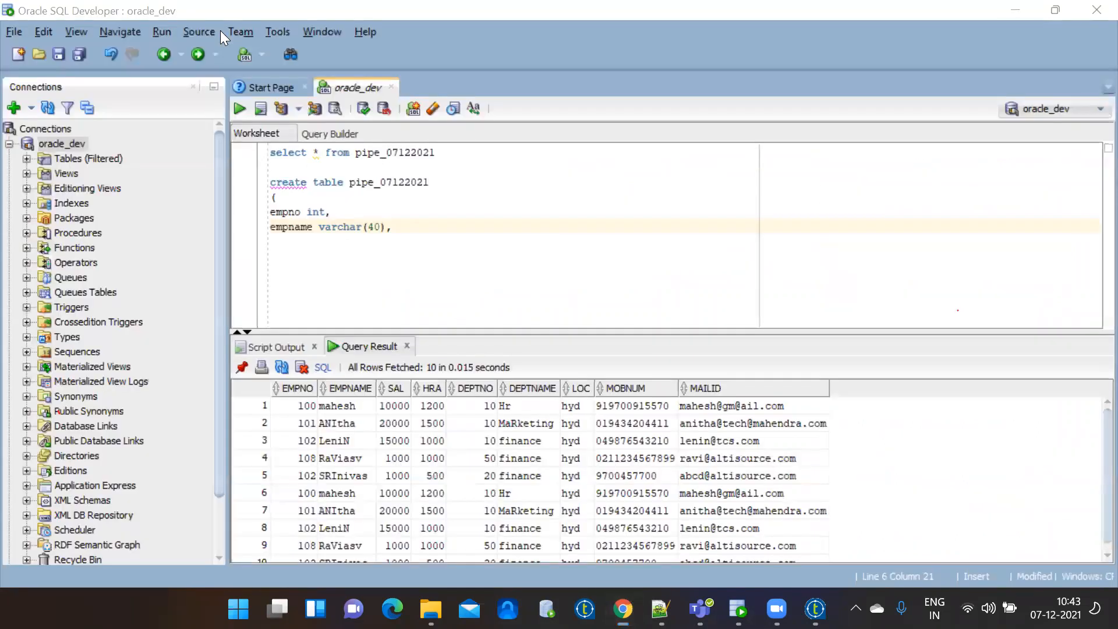
left_click(502, 106)
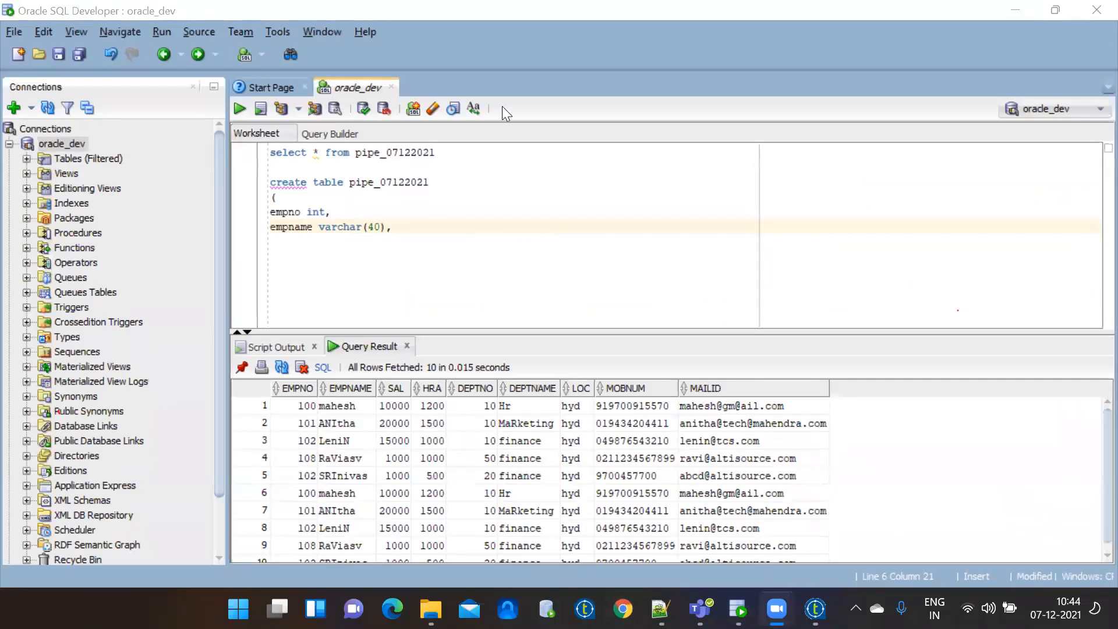